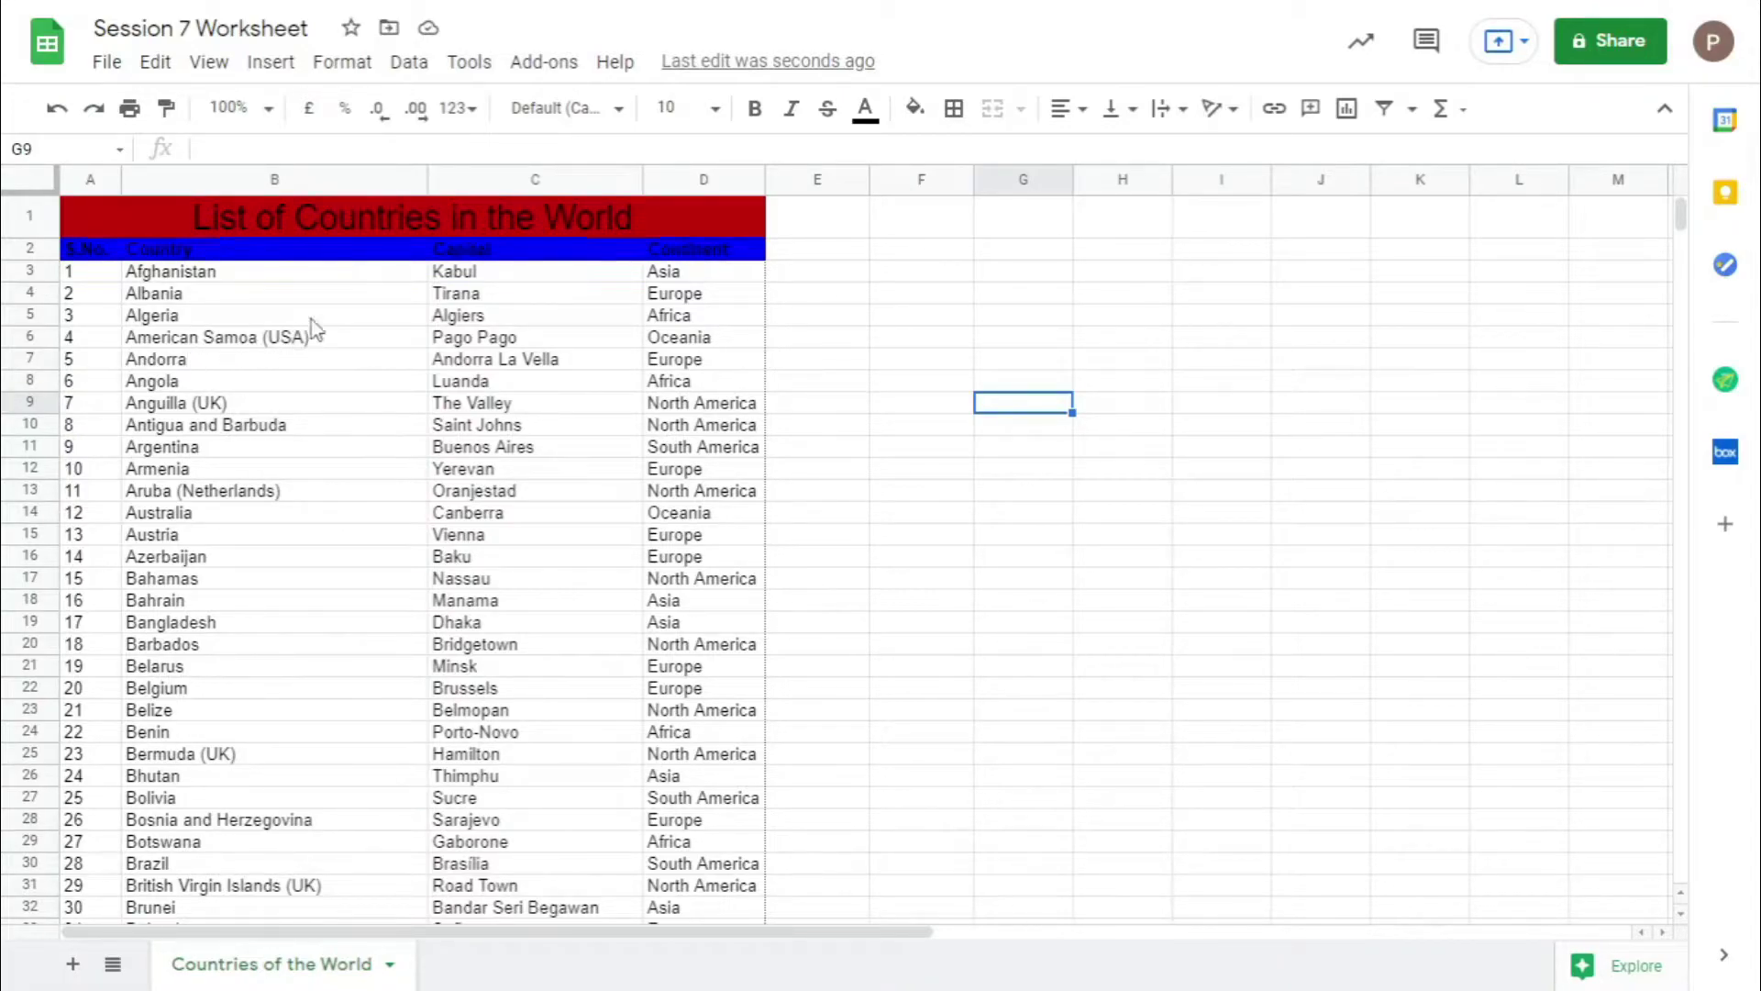
Select the whole block of country data from cell A3 to D239, below the two header rows.
left_click(111, 275)
key("ctrl+shift+Right")
key("ctrl+shift+Down")
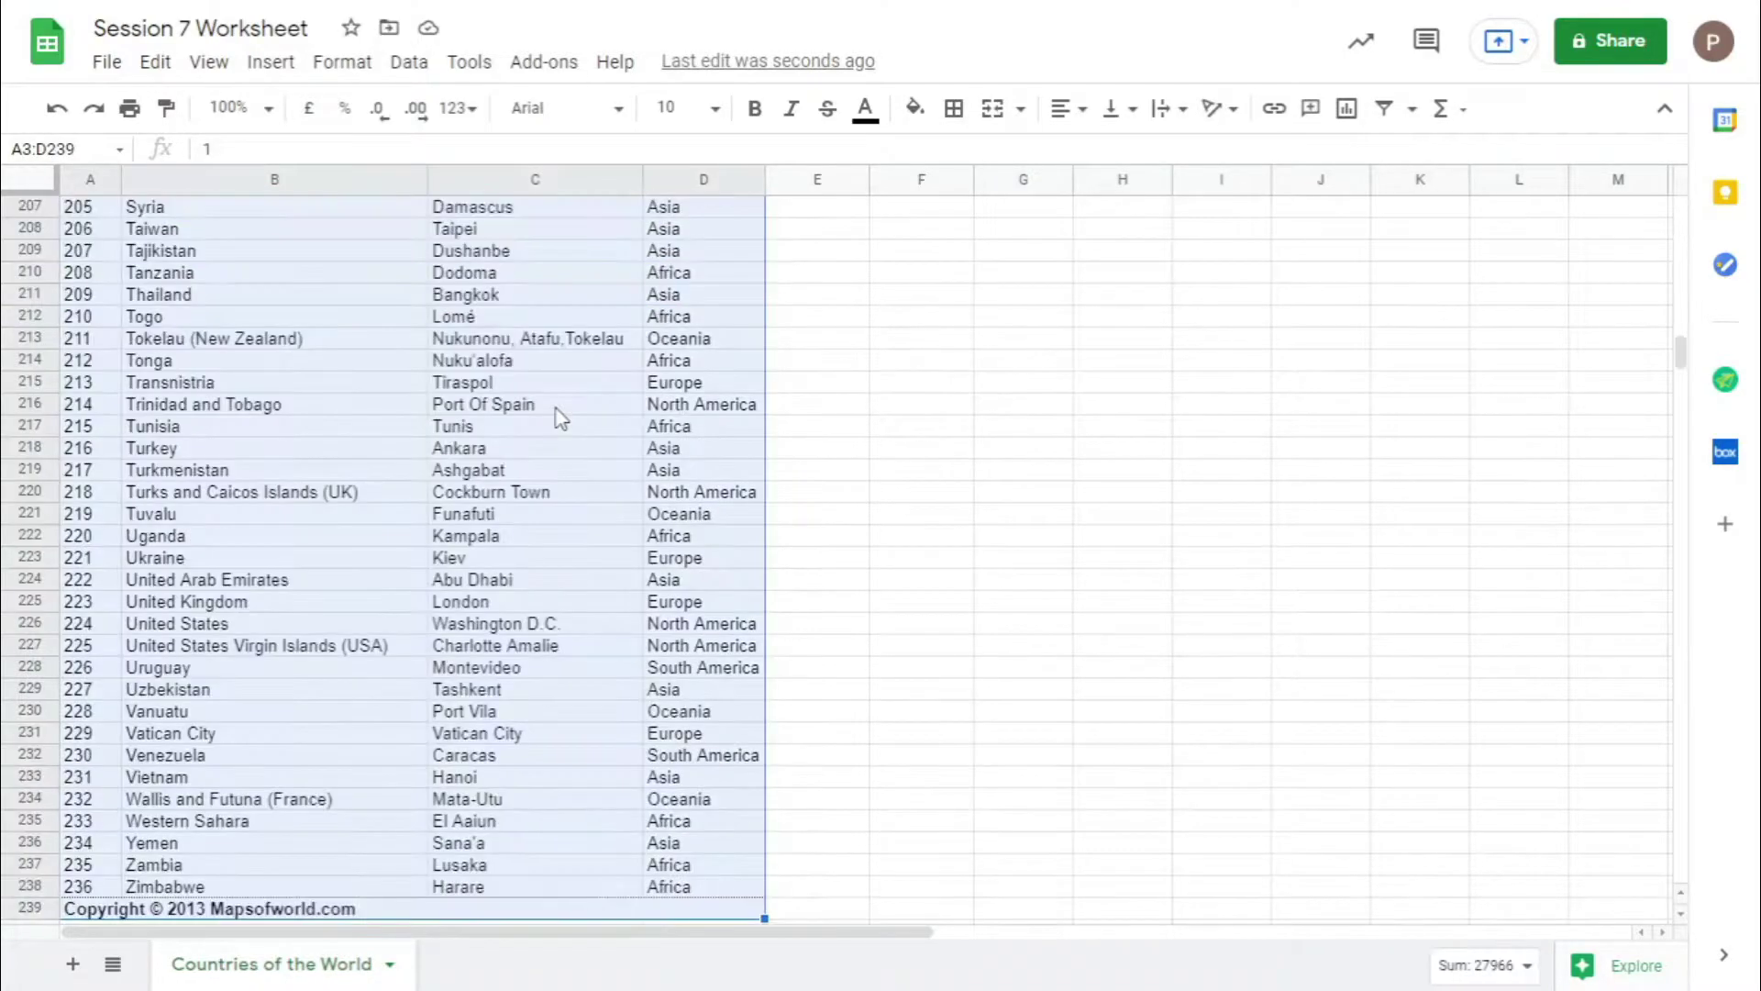
scroll(548, 490, "down", 5)
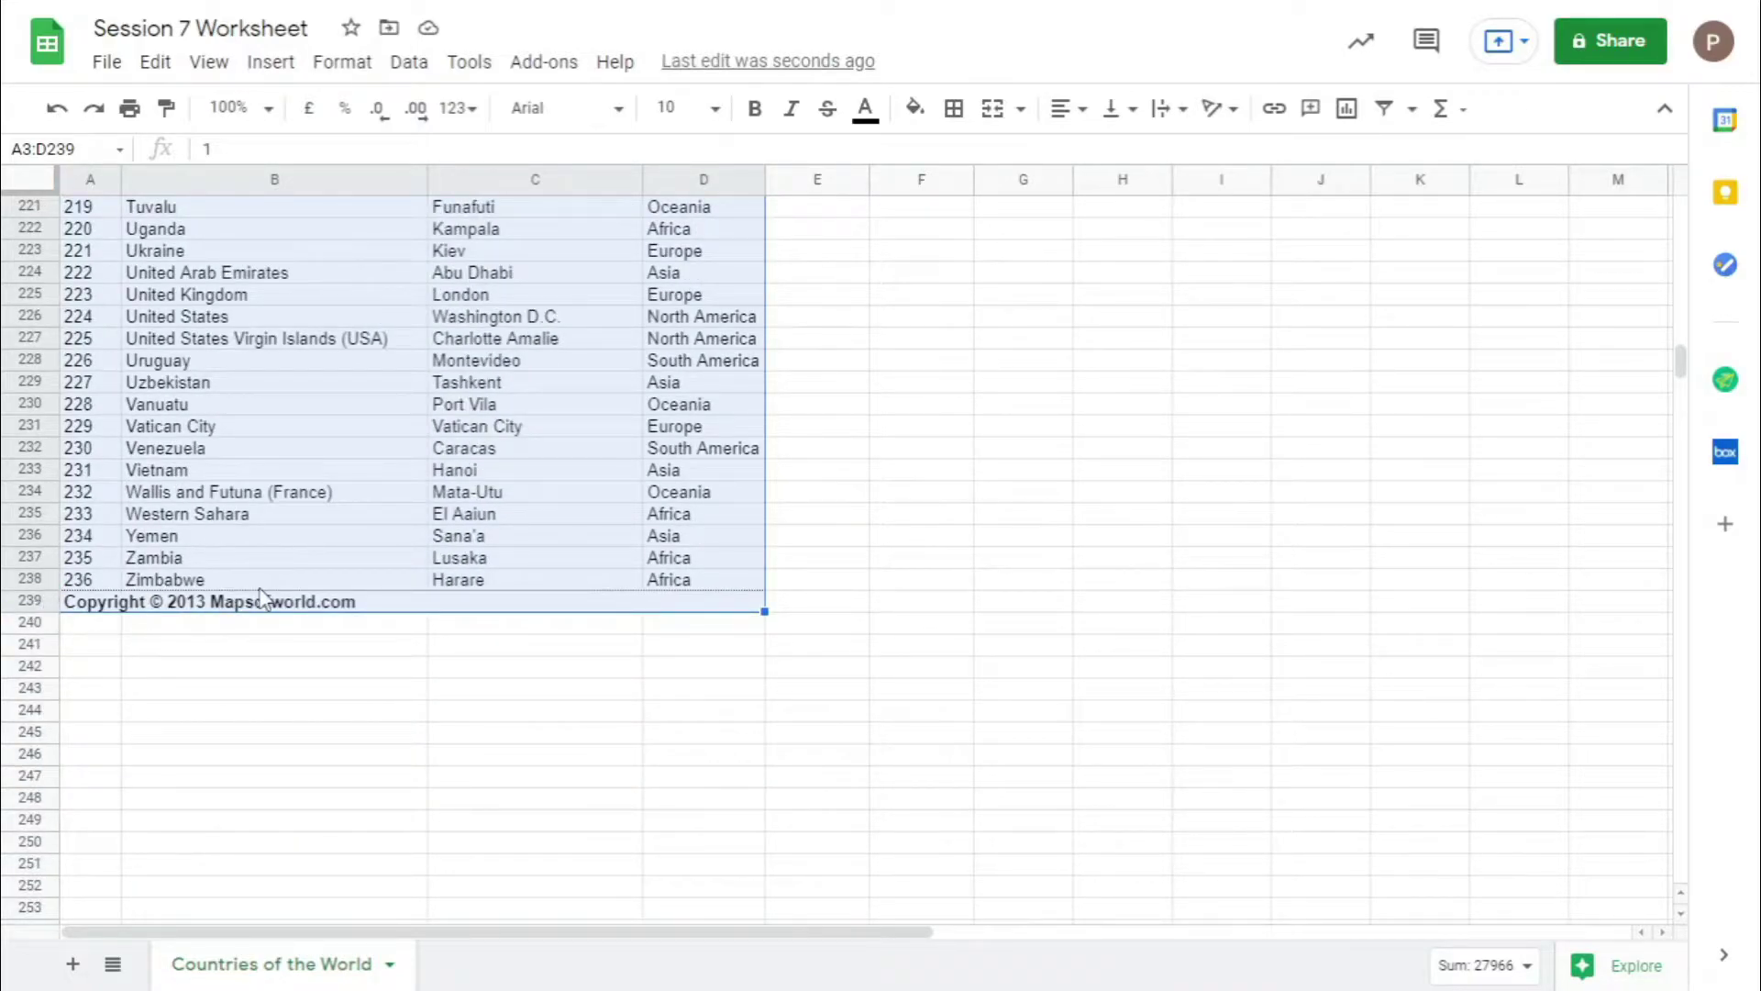
scroll(383, 565, "up", 20)
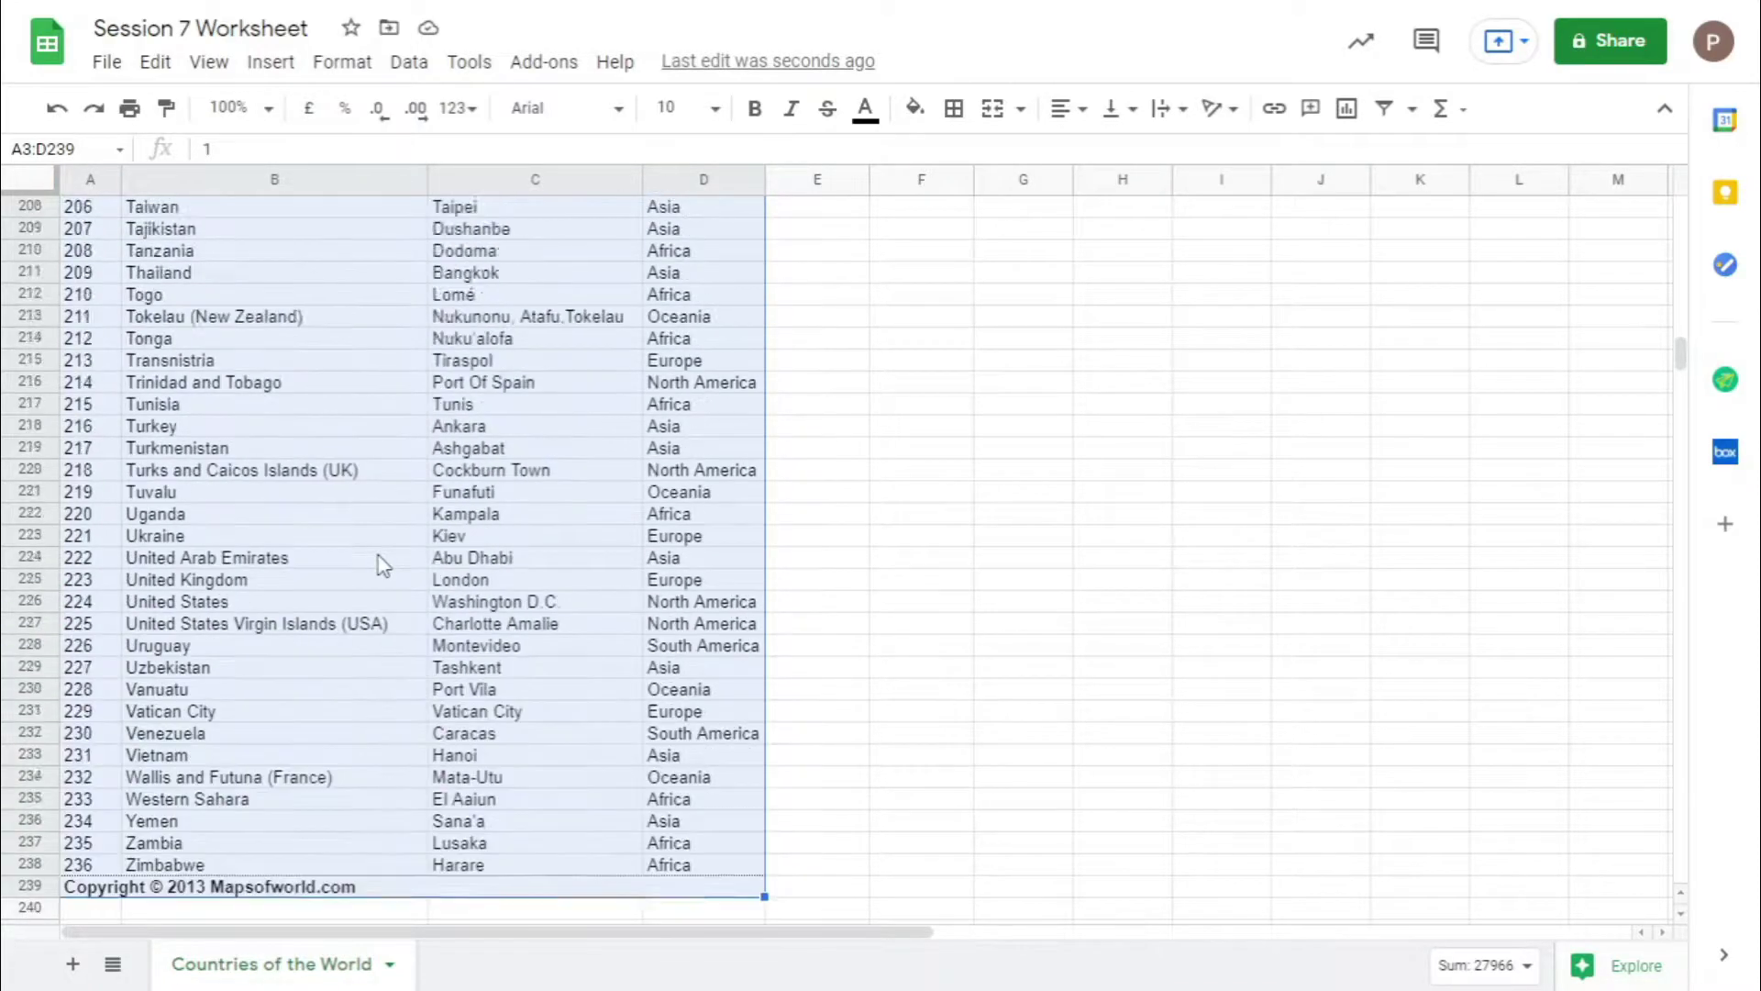
scroll(384, 564, "up", 20)
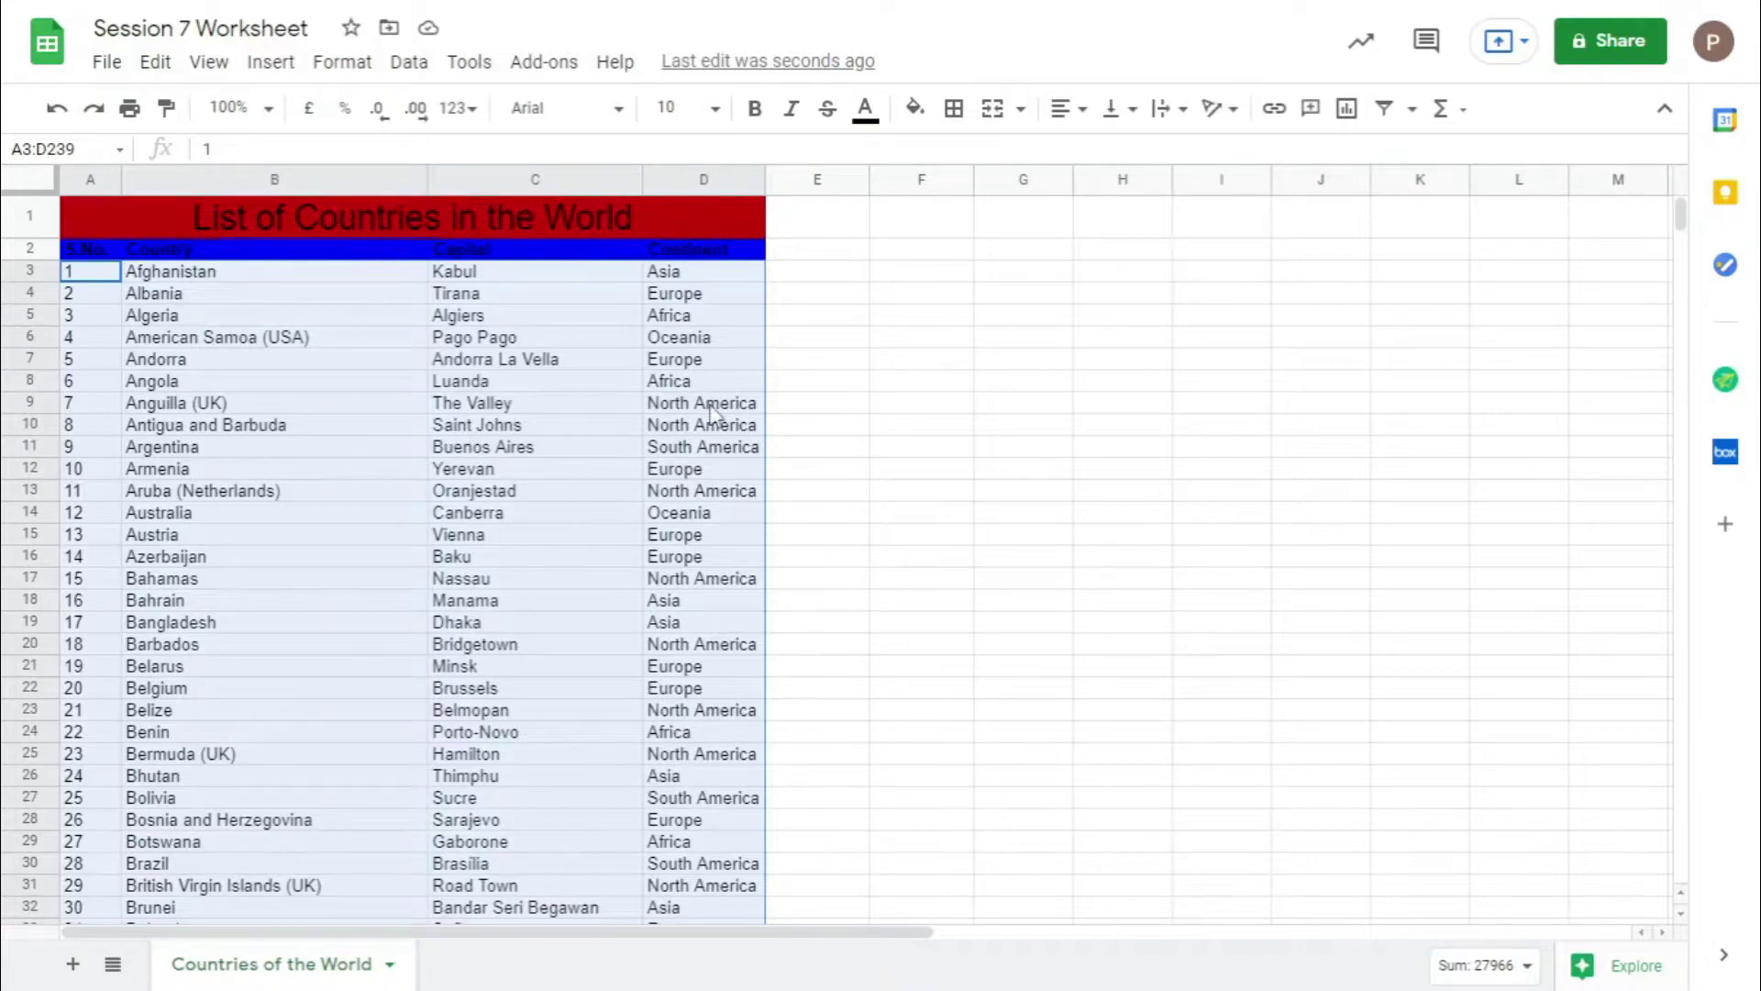
Open Find and replace for the selected country data range.
left_click(321, 71)
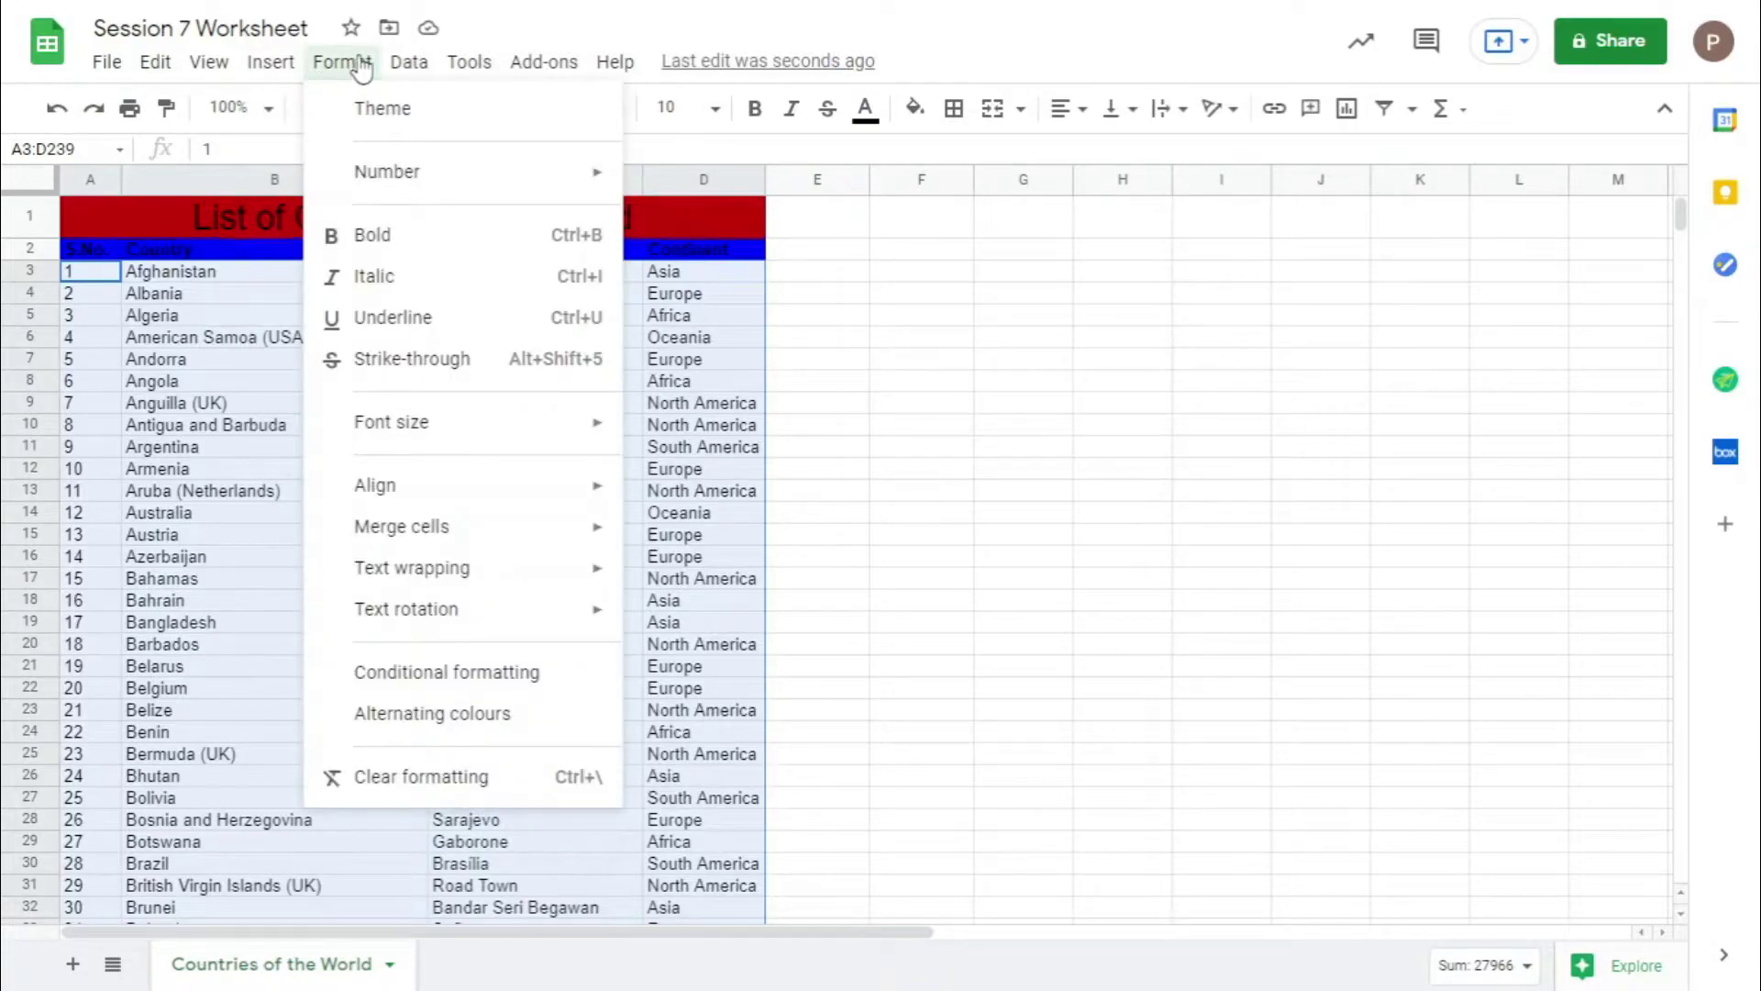
left_click(397, 62)
left_click(394, 64)
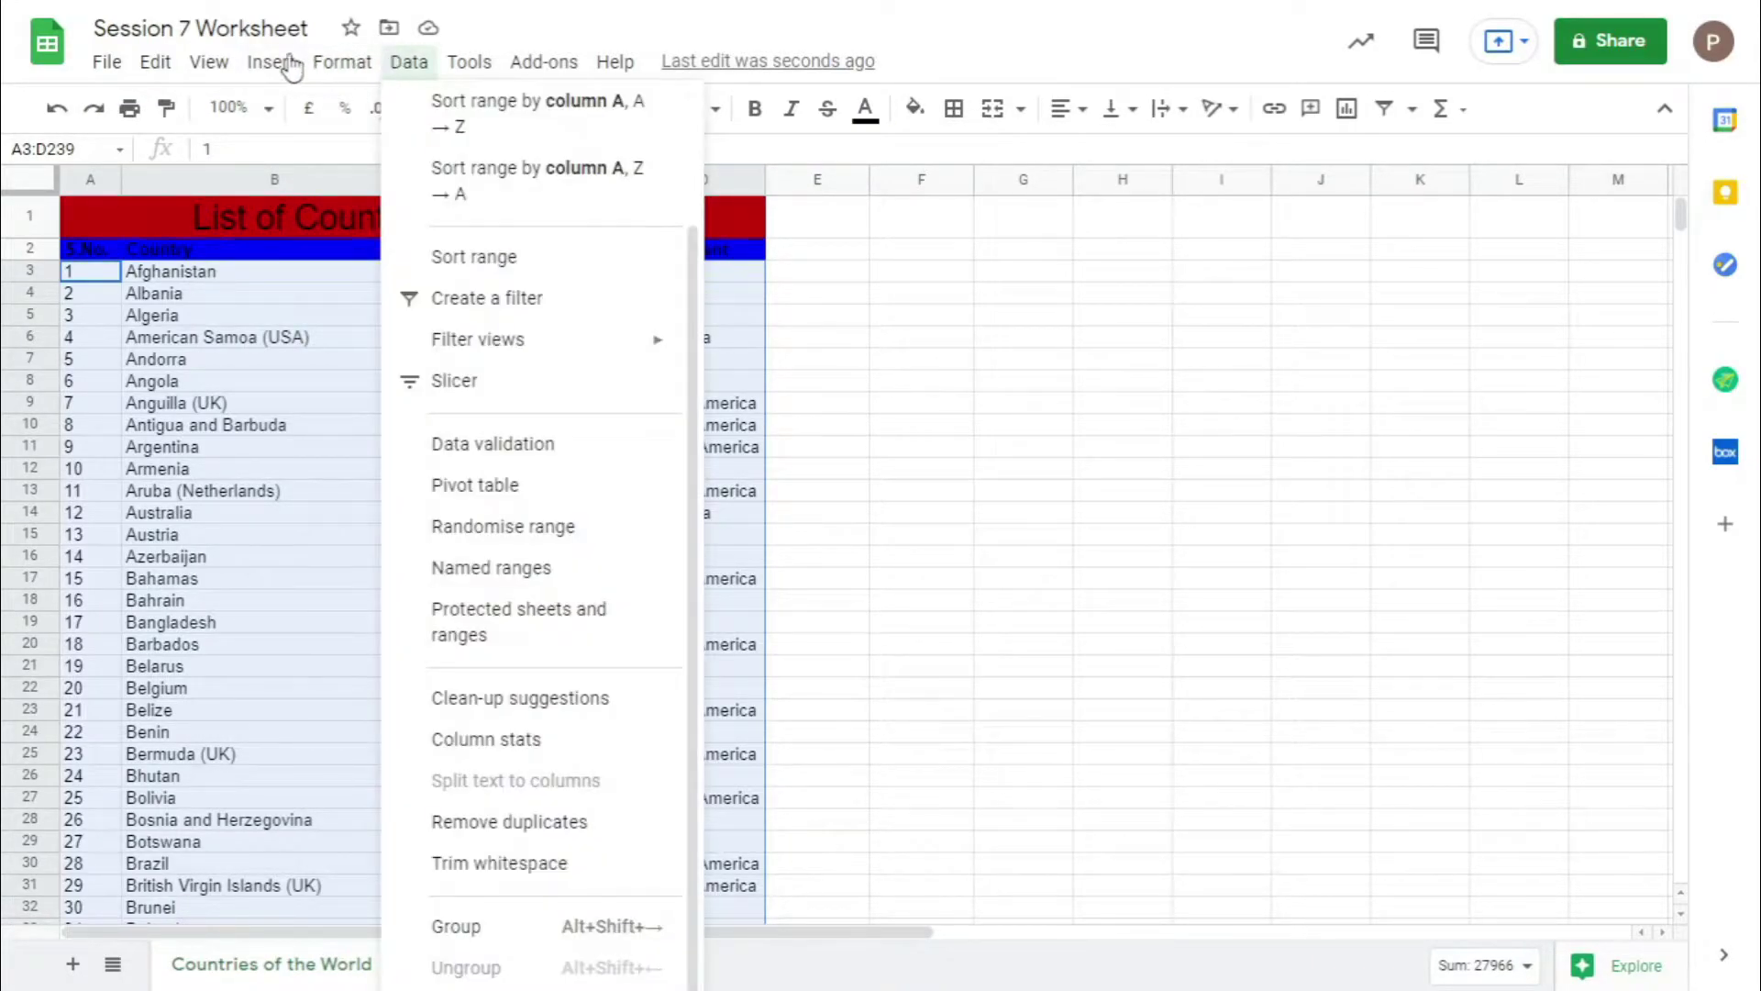
left_click(203, 66)
left_click(203, 68)
left_click(155, 62)
left_click(155, 62)
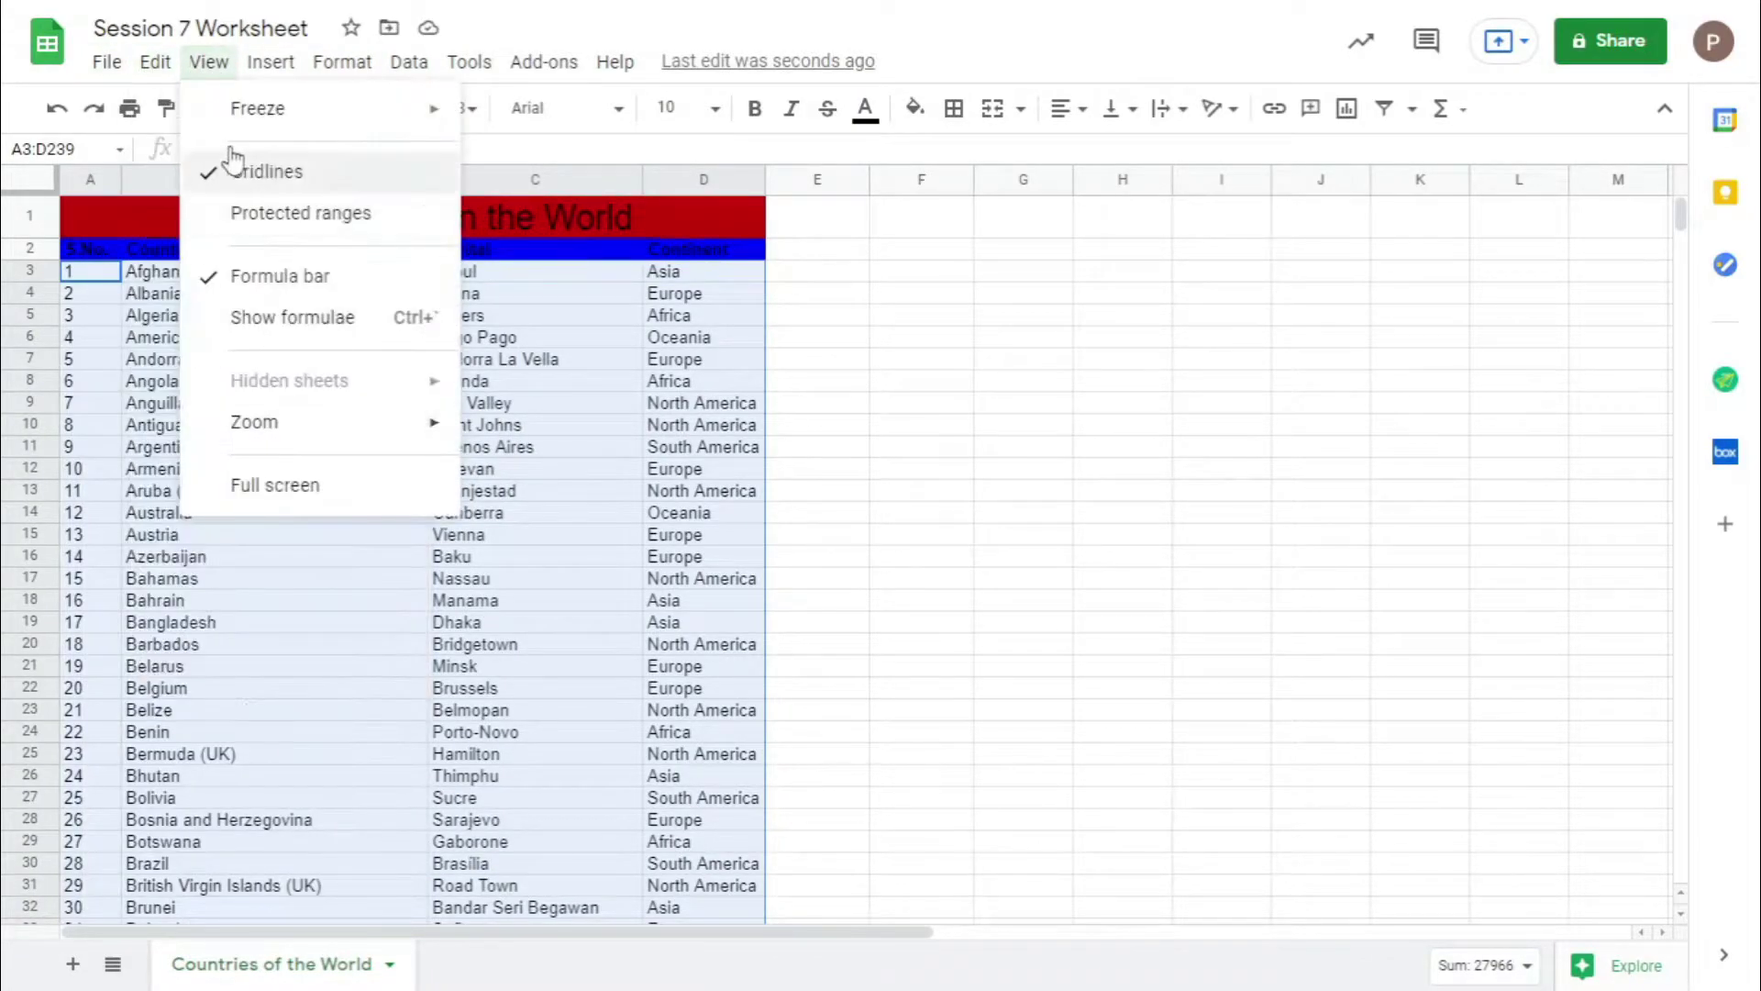
left_click(226, 404)
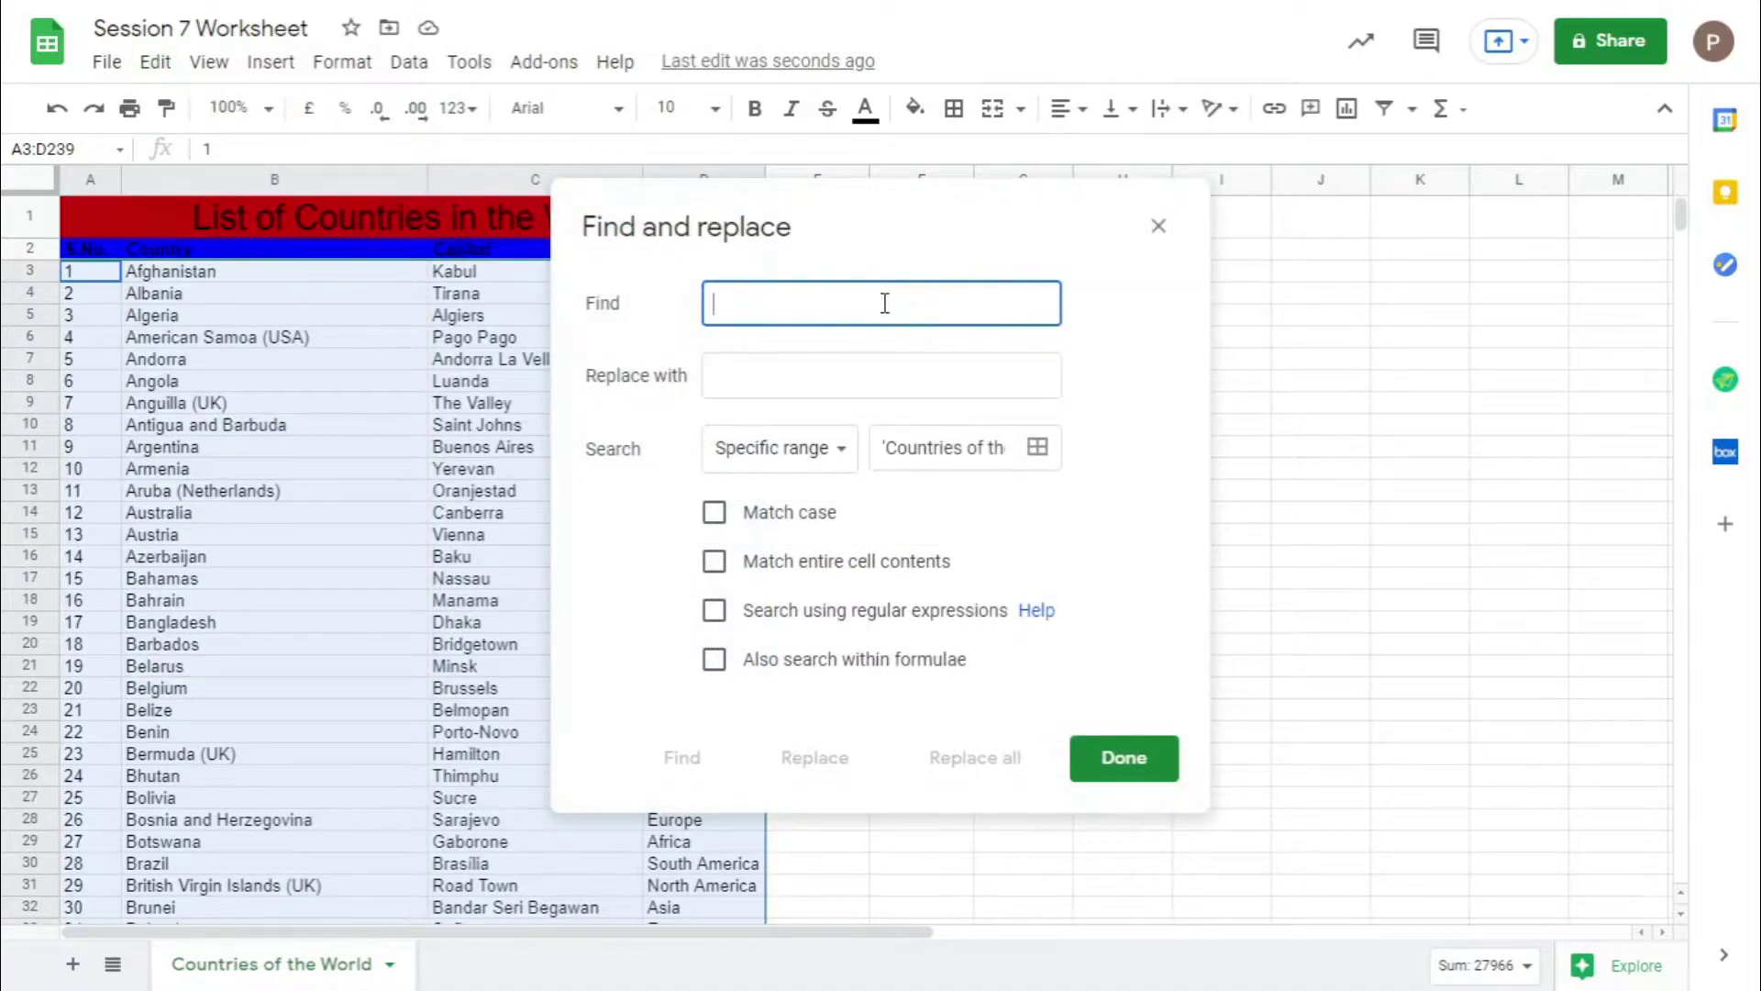
Search the selected range for Algeria and close the search dialog.
type("ALe")
key("BackSpace")
key("BackSpace")
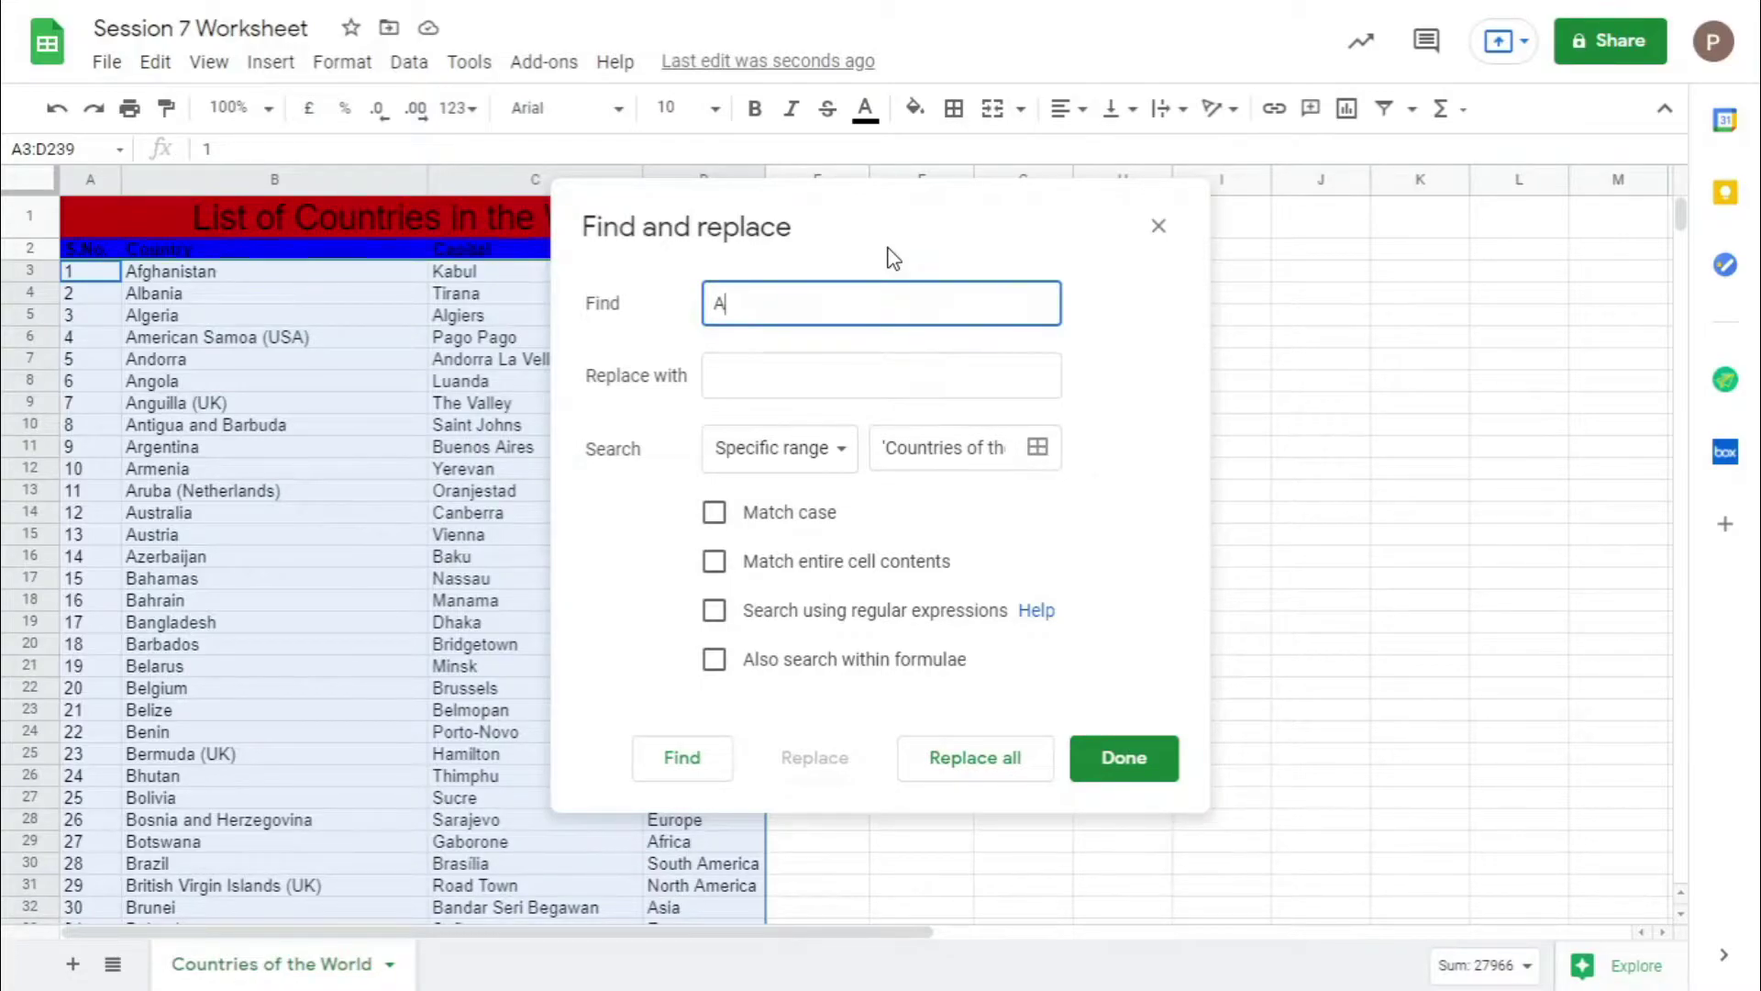
type("Algeria")
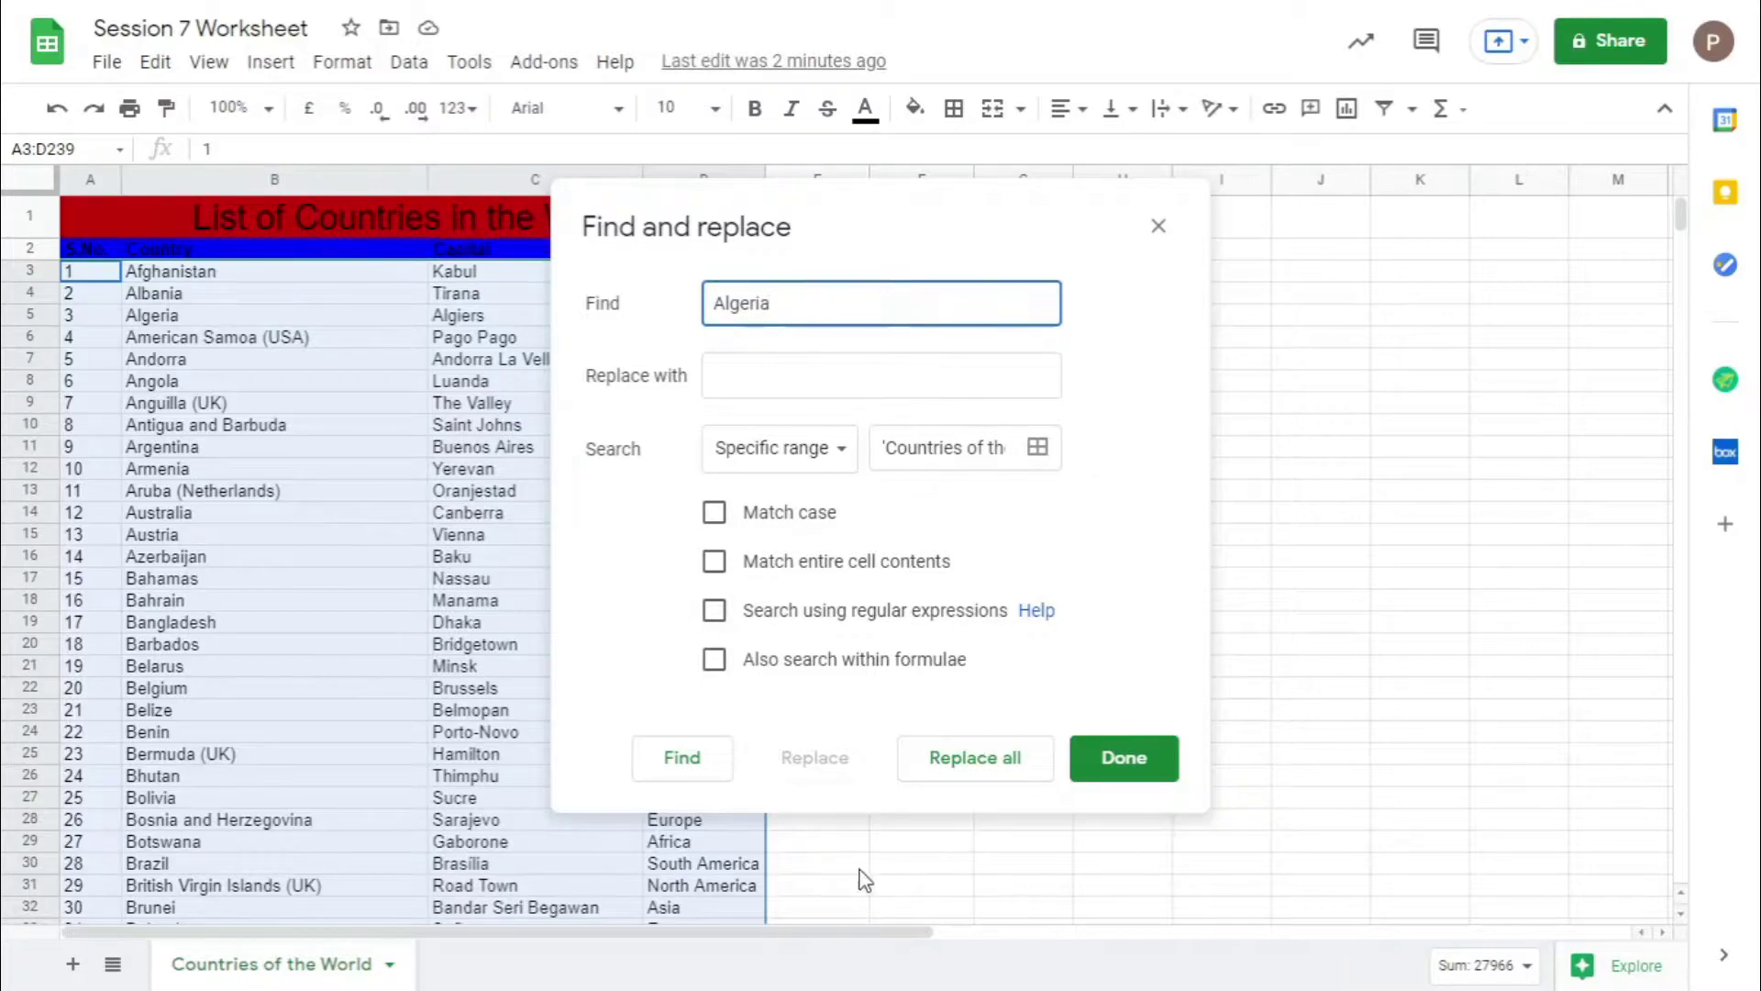
left_click(678, 766)
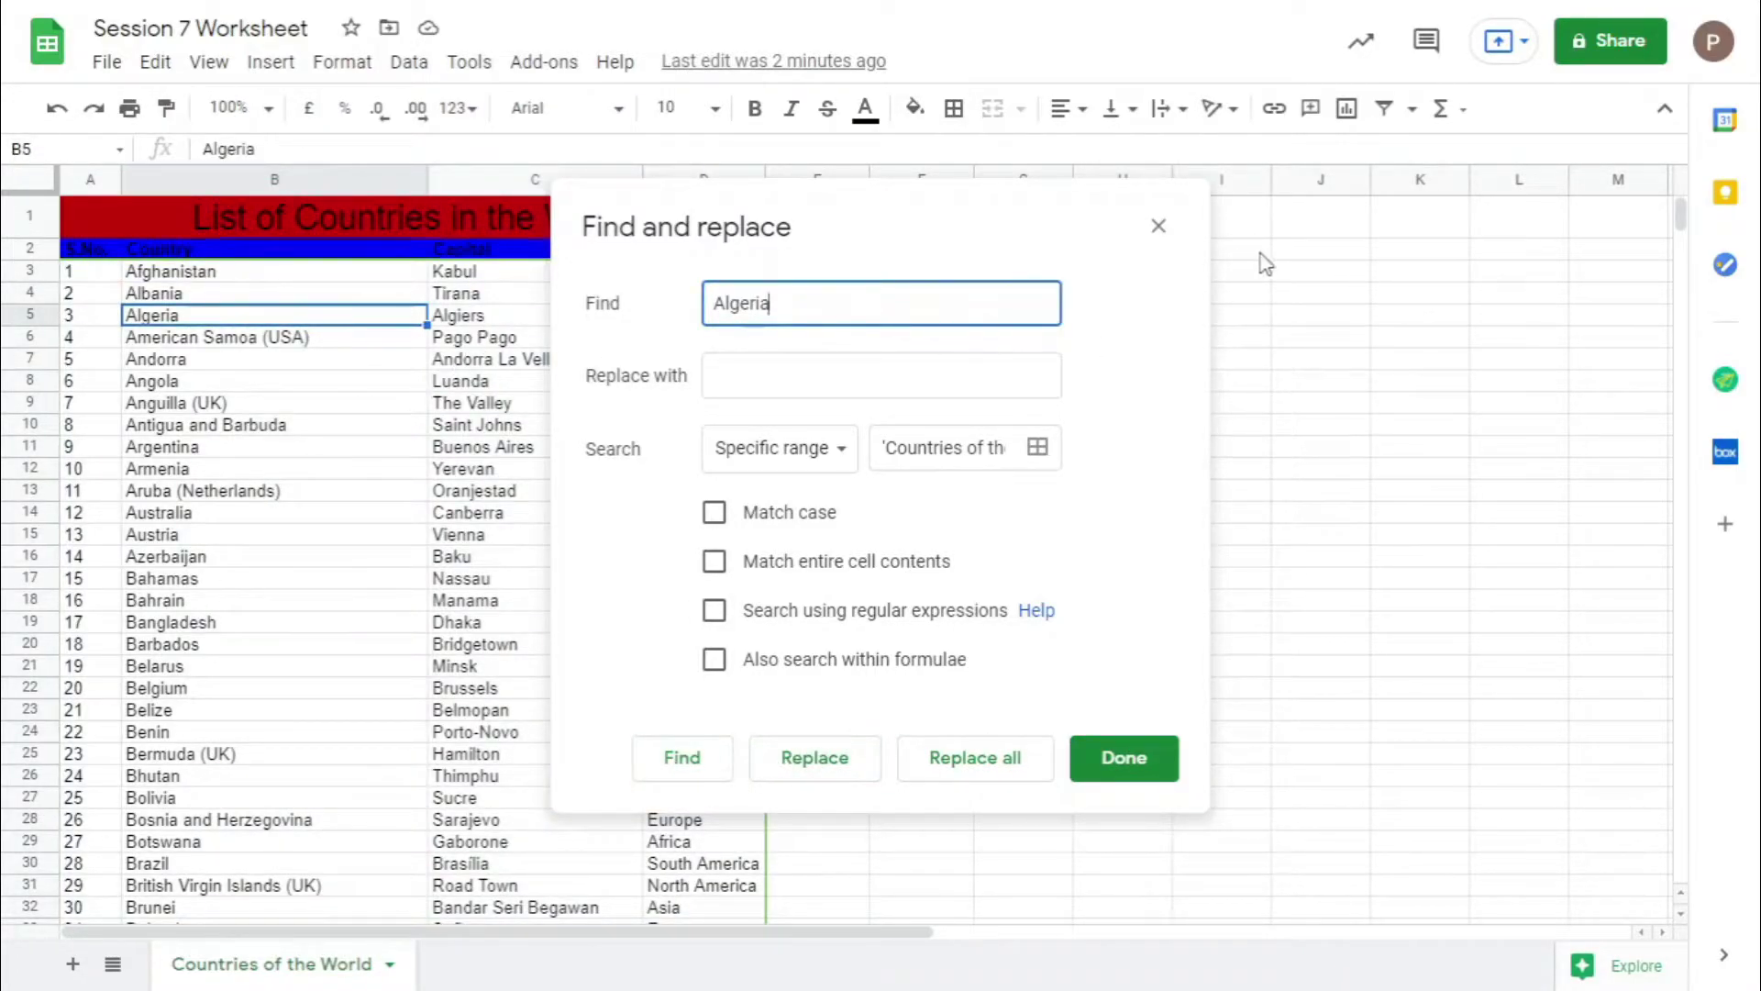
left_click(1120, 761)
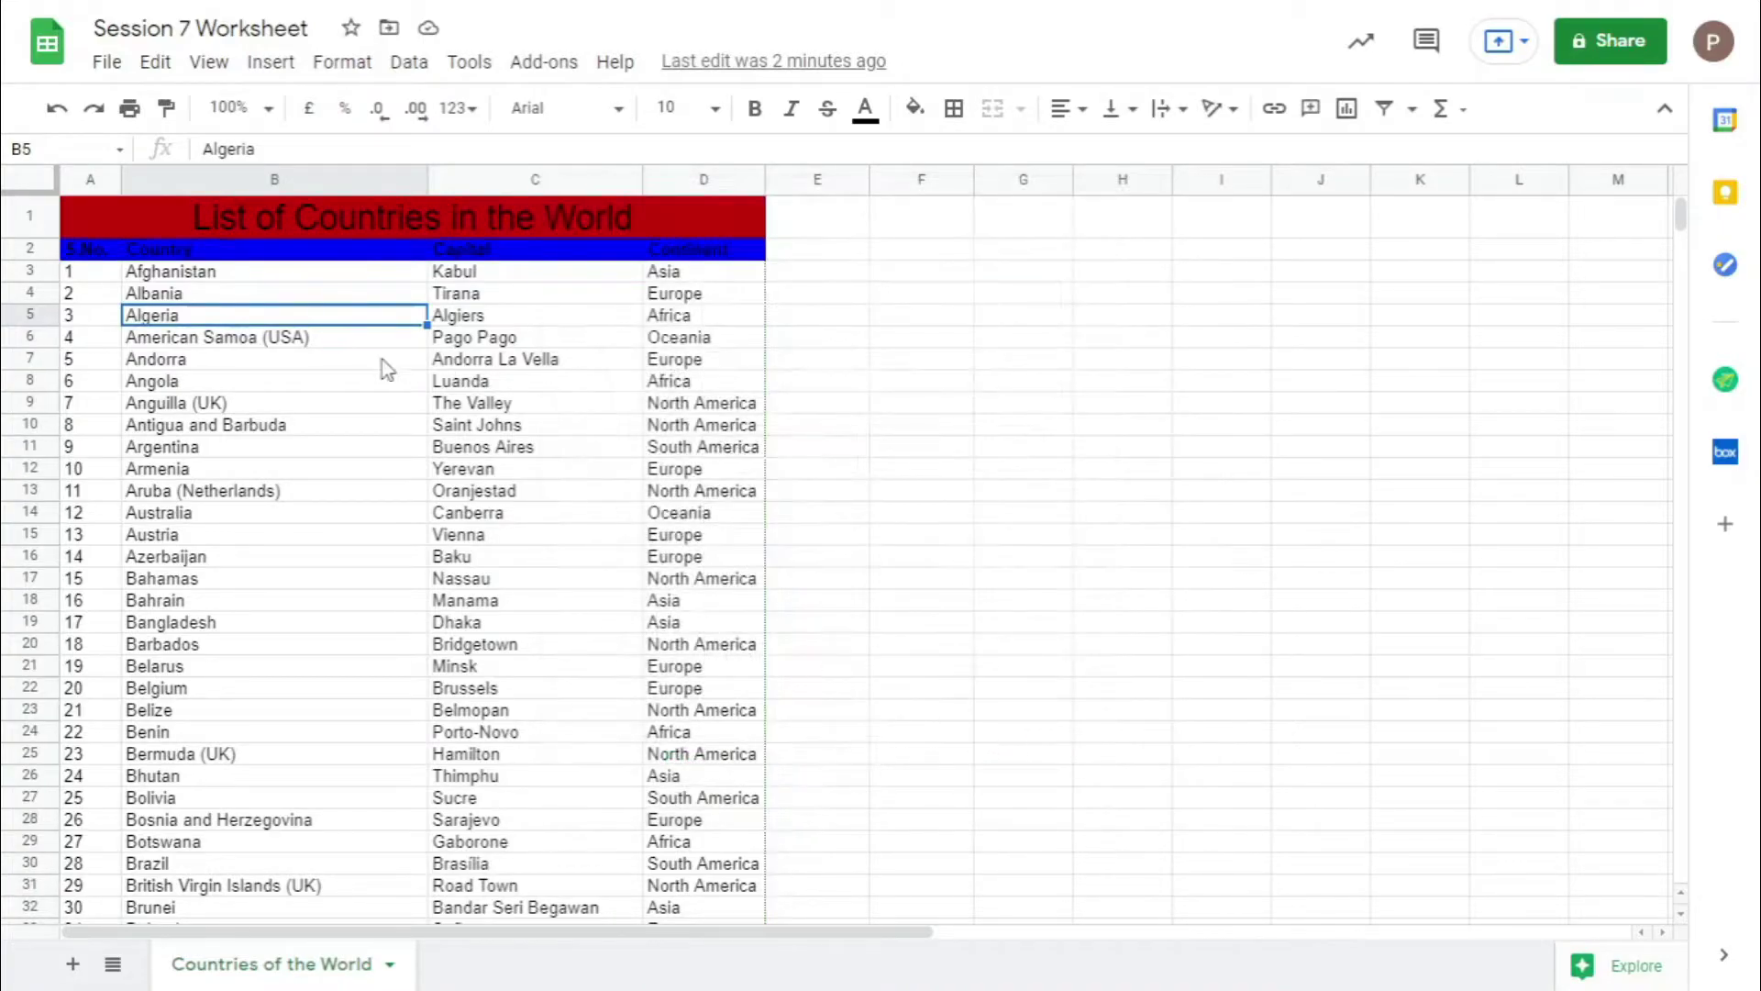
Enter China in cell F7 beside the country table as the value to look up.
left_click(1277, 292)
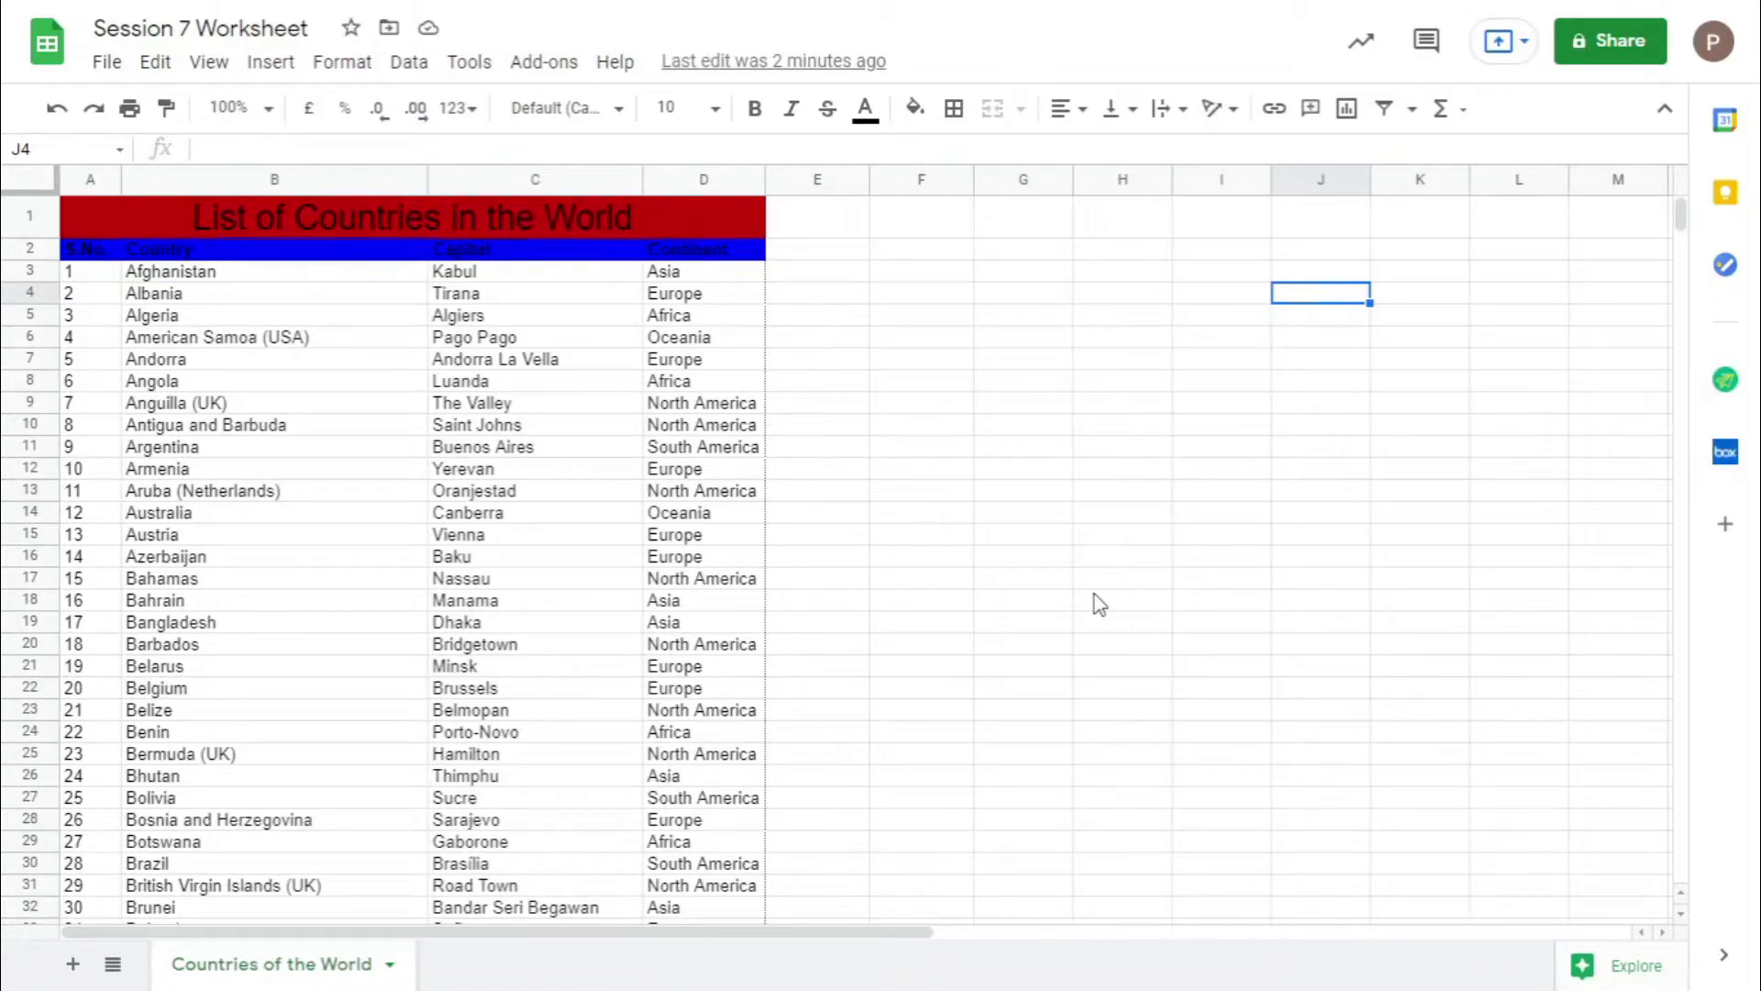
left_click(945, 364)
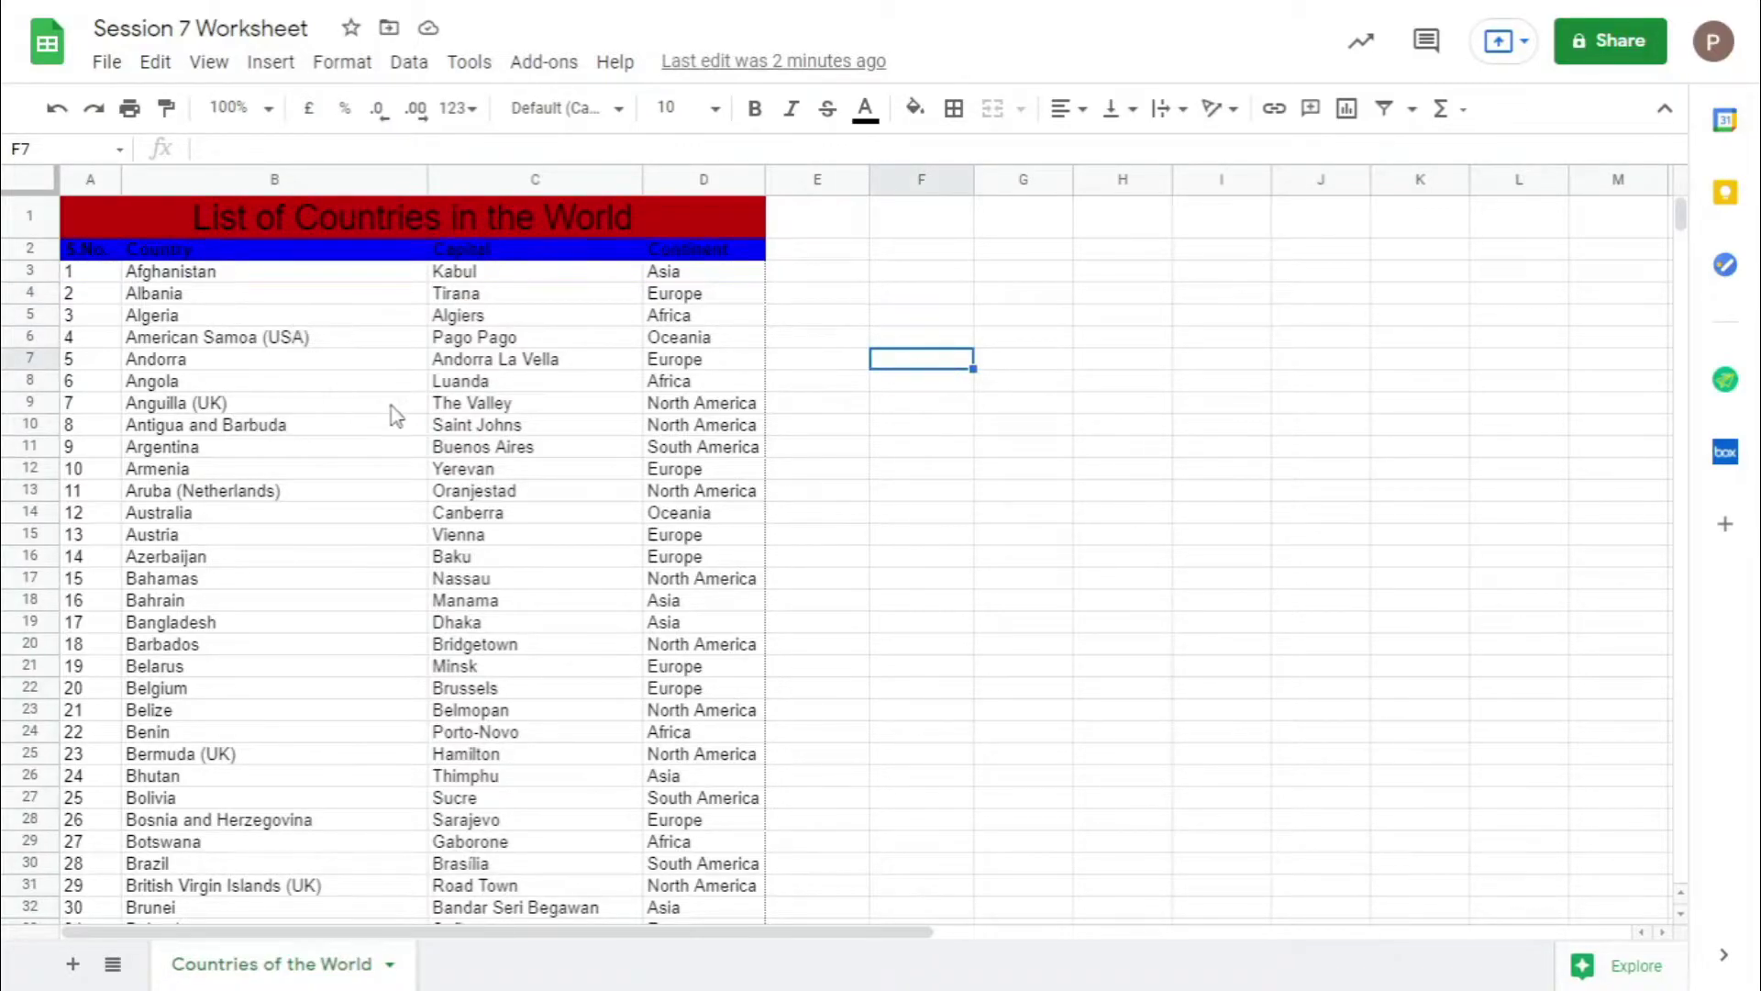
scroll(342, 515, "down", 7)
scroll(1151, 433, "up", 2)
scroll(1151, 433, "up", 5)
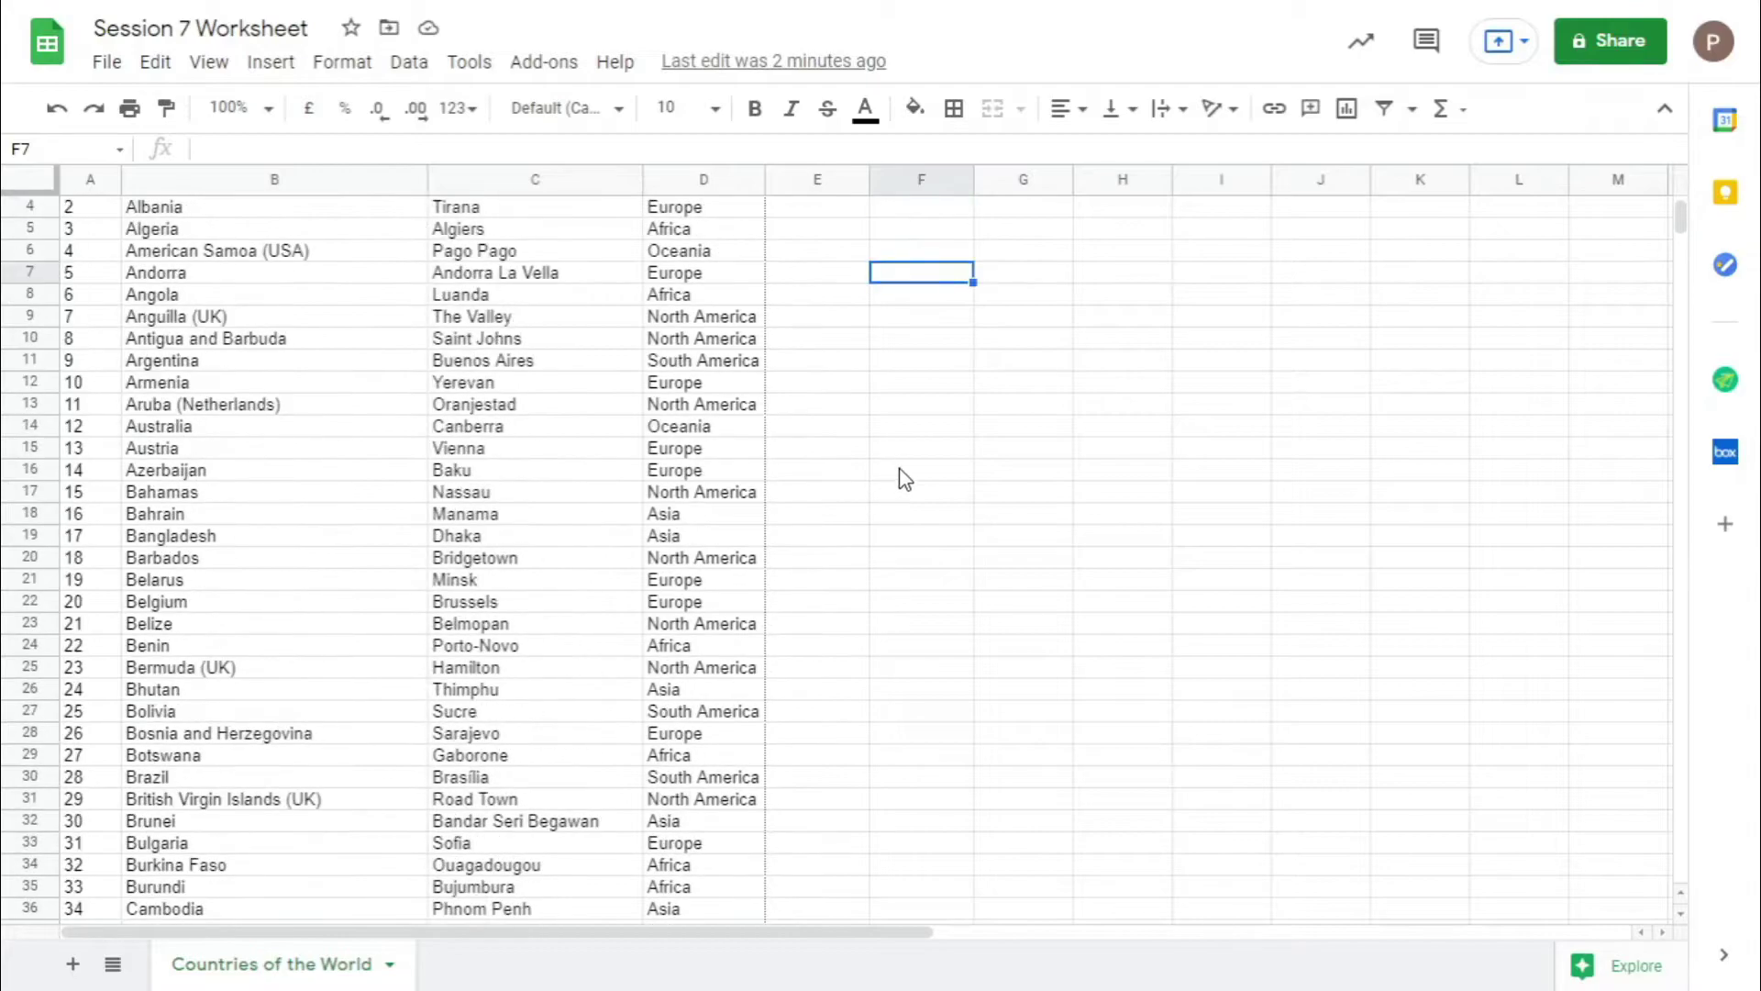
type("China")
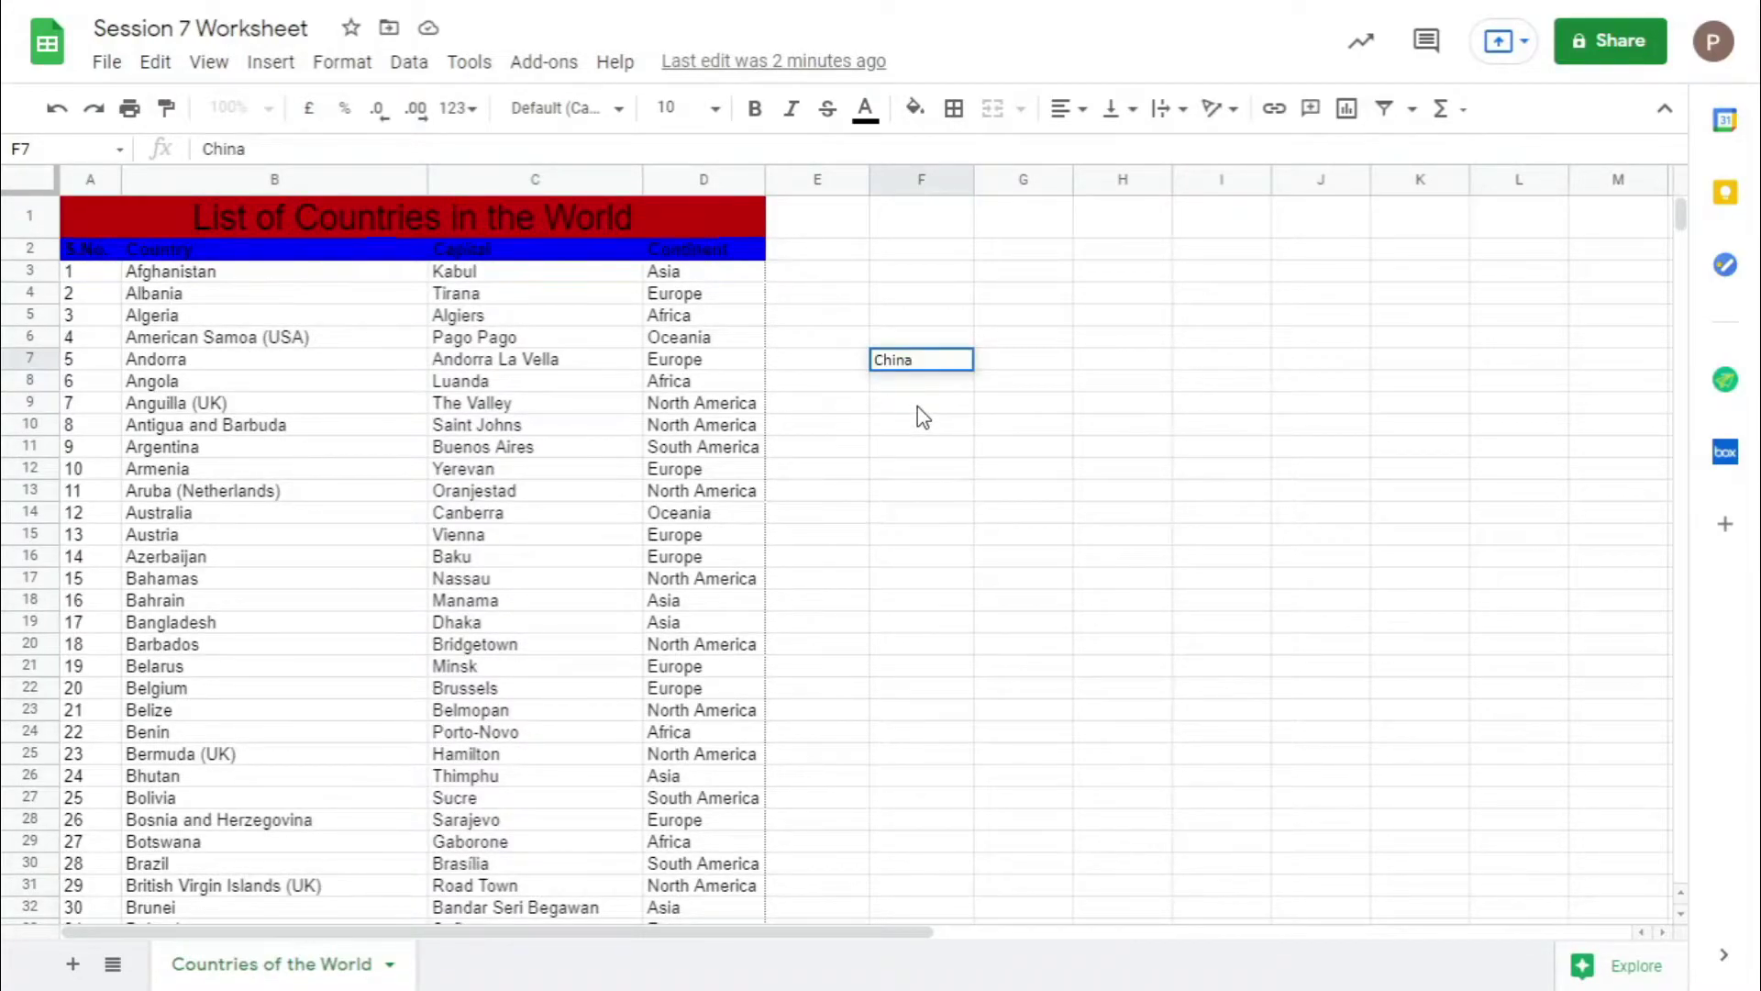
key("Return")
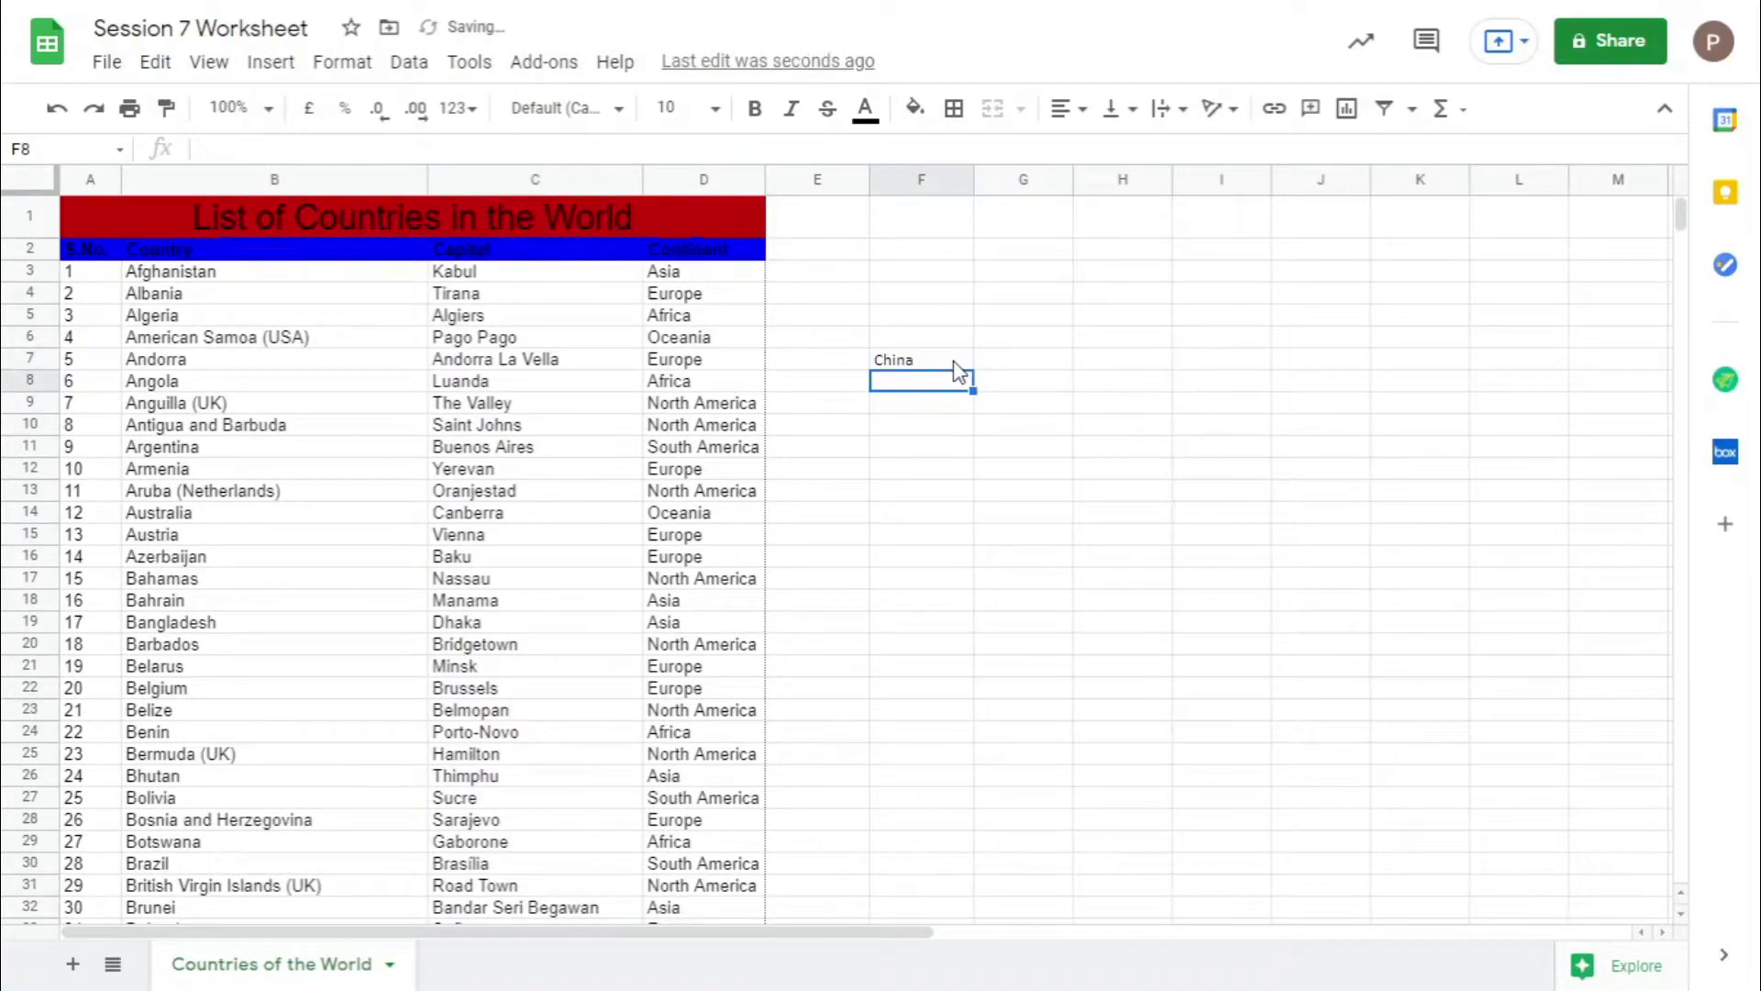
Start a LOOKUP formula in cell F9 with cell F7 as the search key, dismissing the function help.
left_click(935, 402)
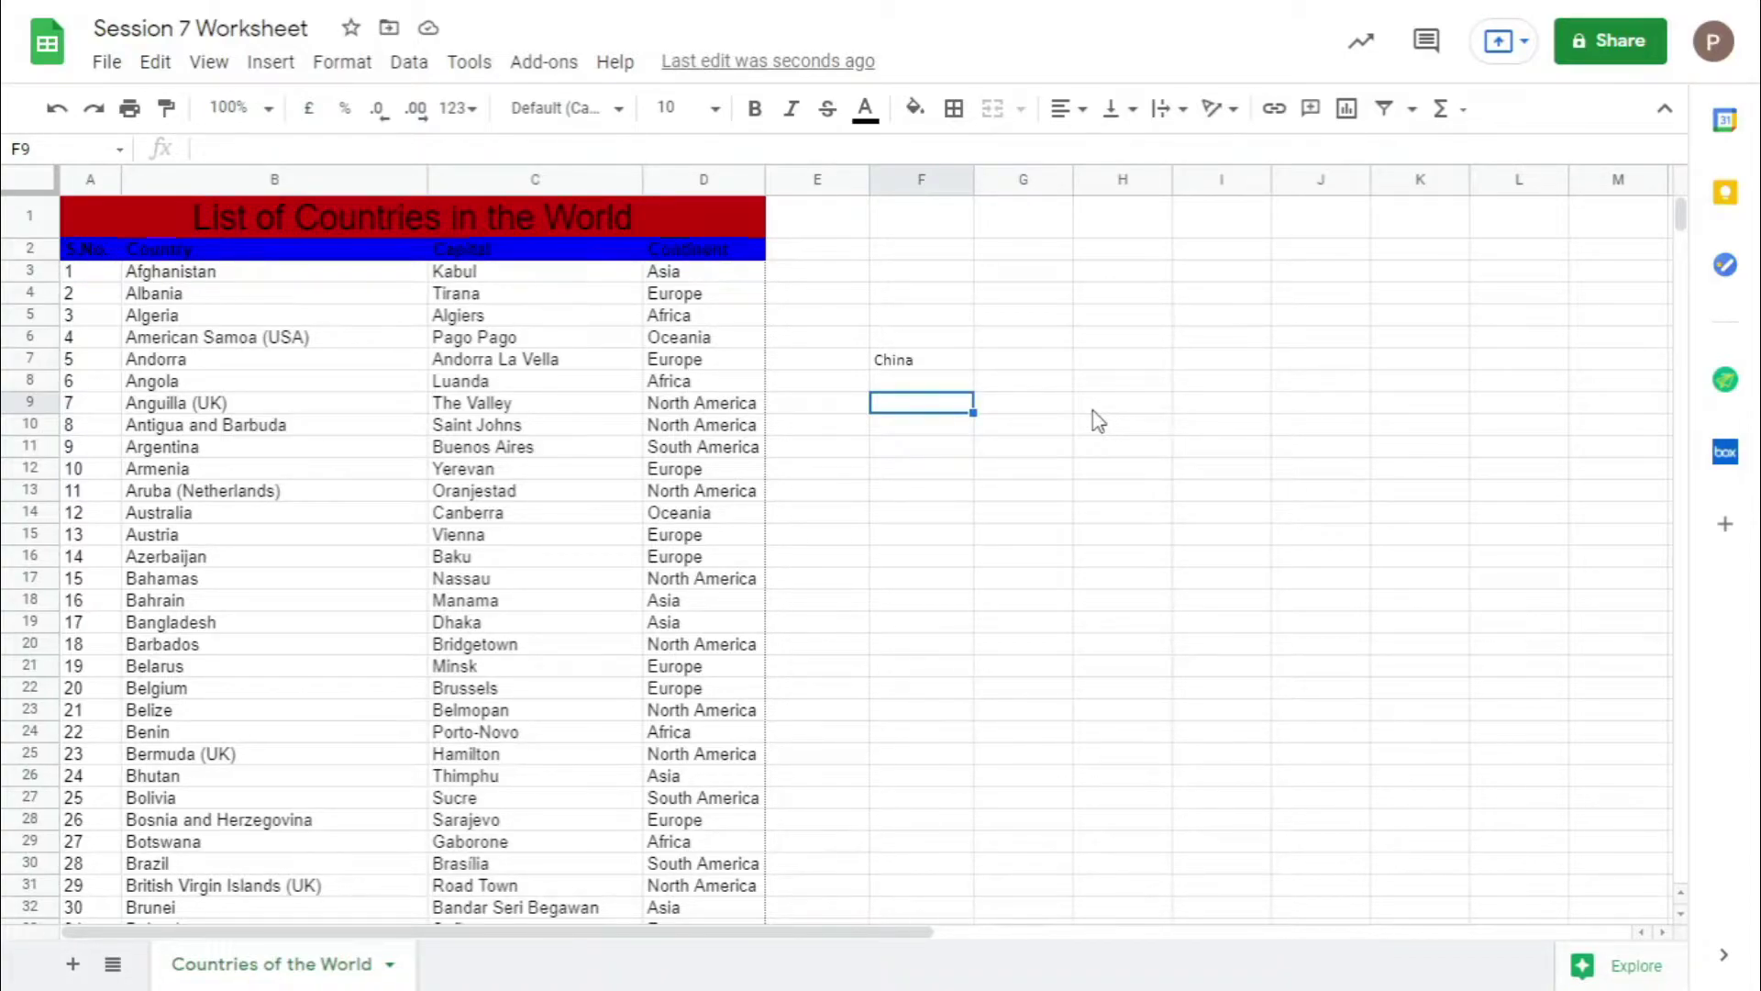
type("=lookup")
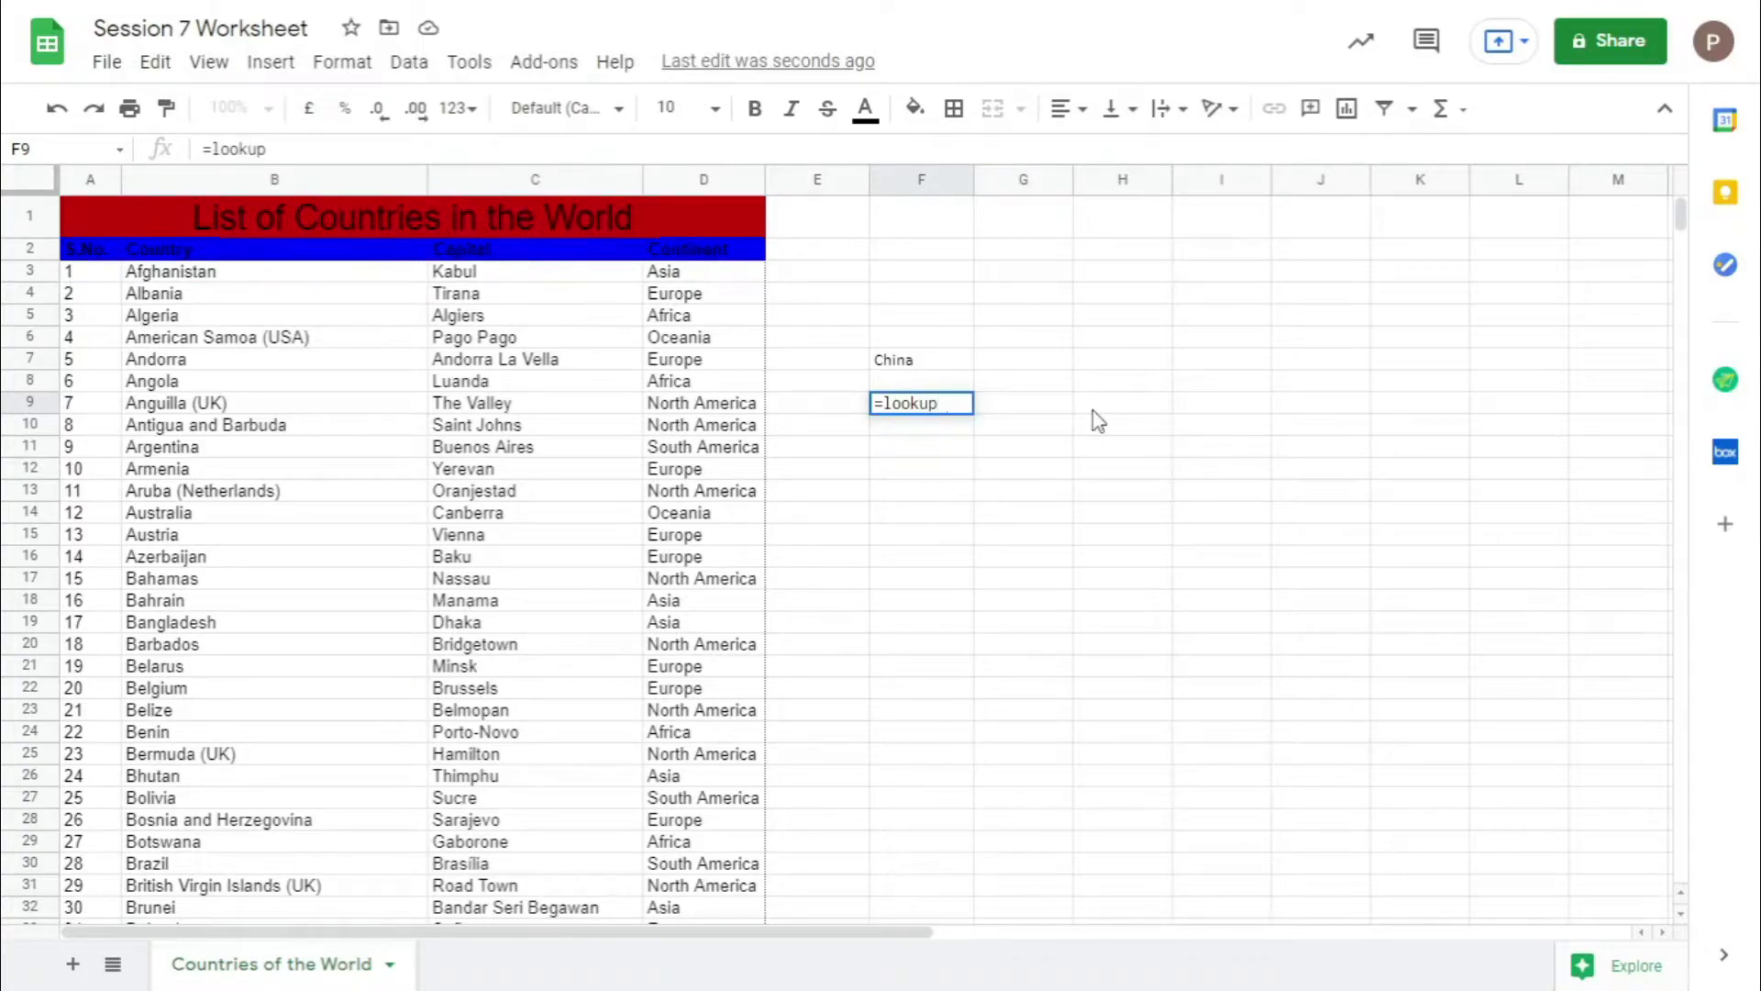
type("(")
scroll(1165, 193, "down", 5)
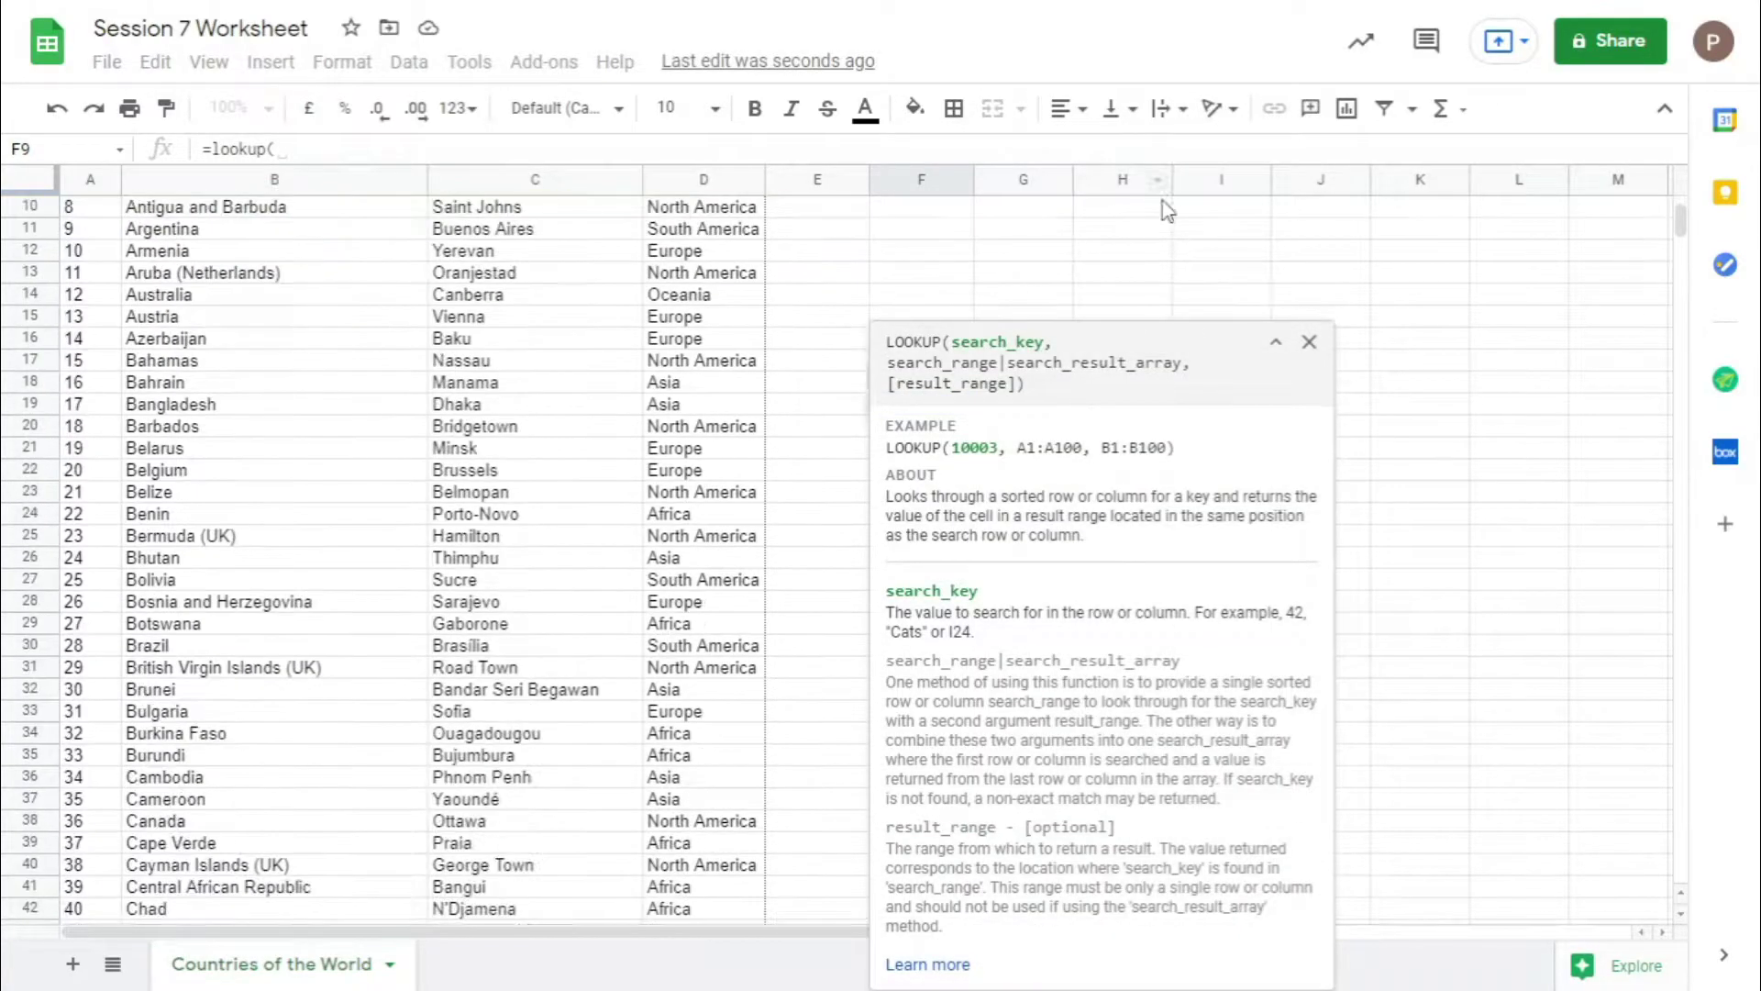
scroll(1055, 296, "up", 3)
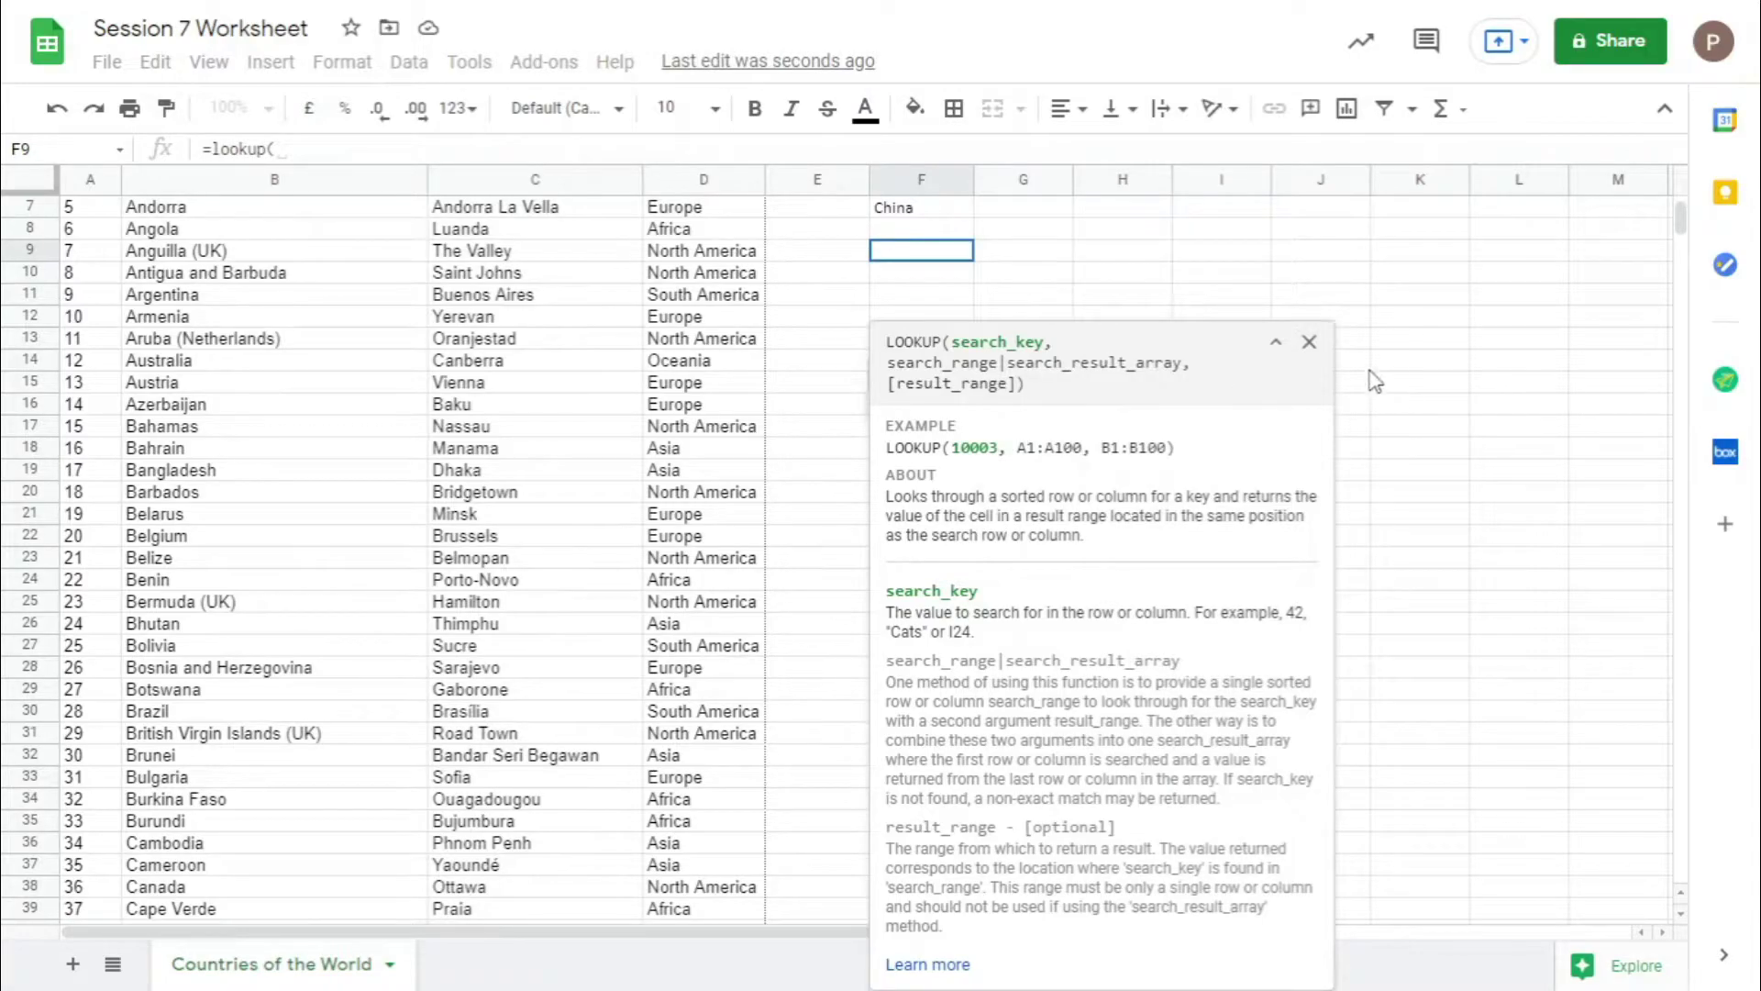
left_click(1309, 341)
scroll(942, 504, "up", 2)
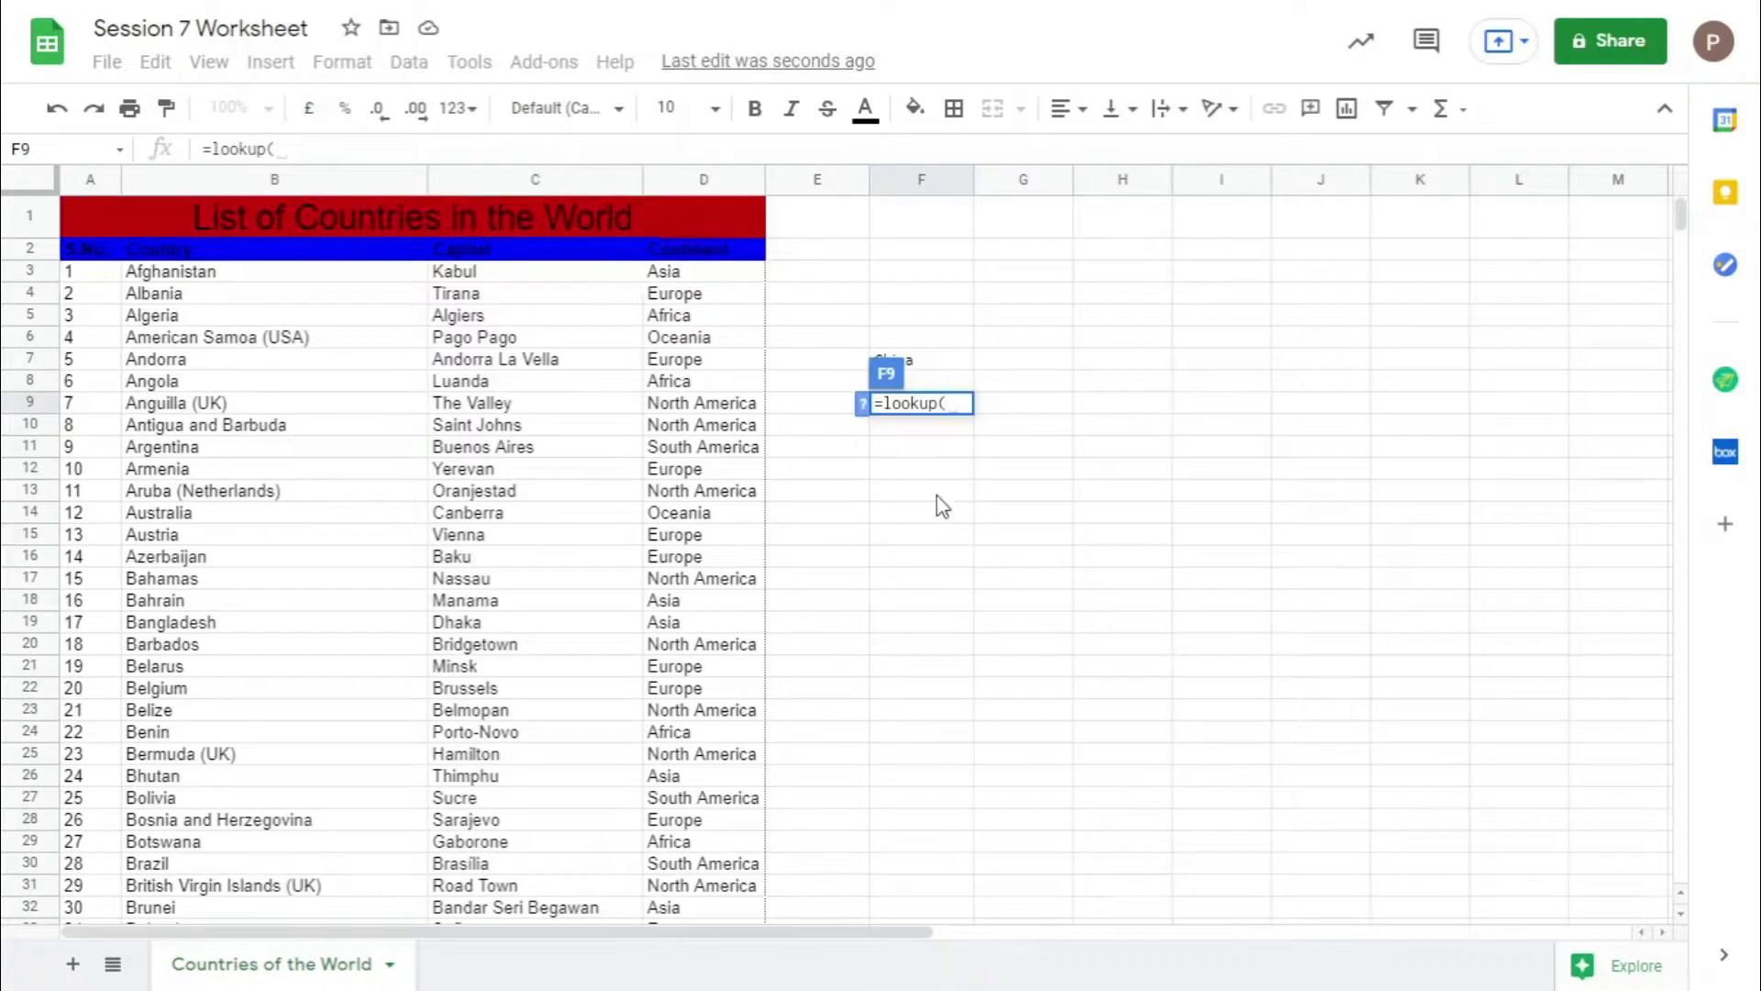
left_click(937, 364)
type(",")
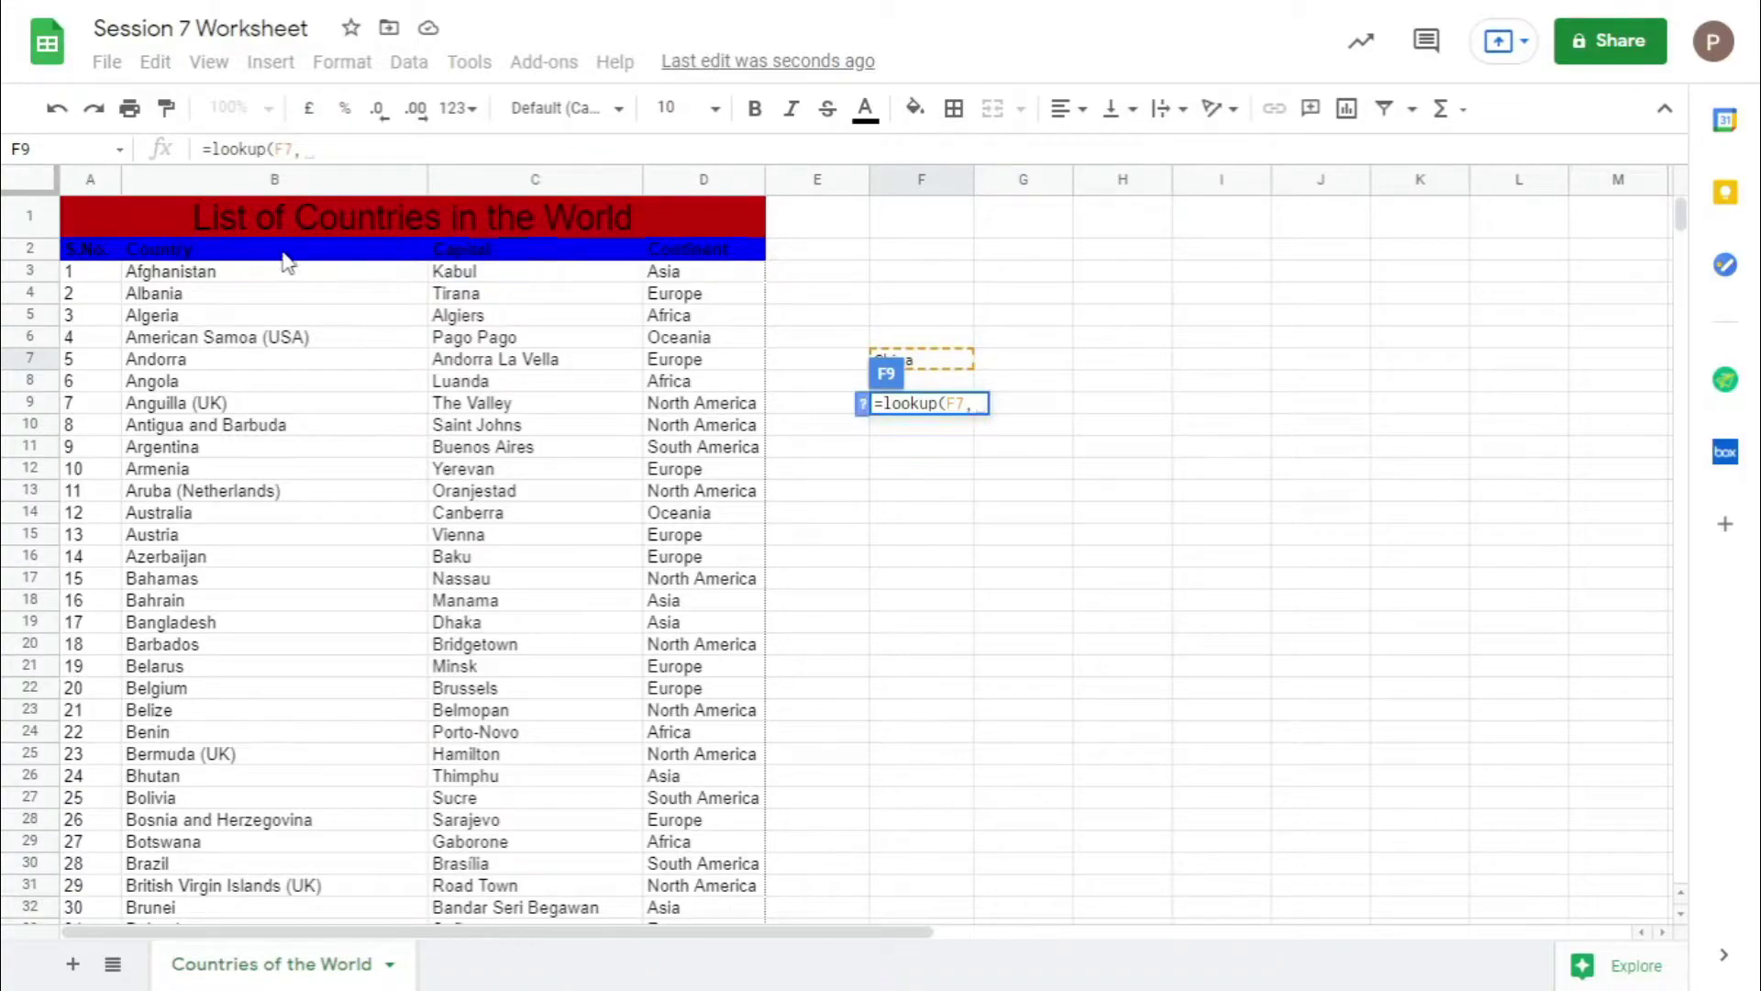
Complete the LOOKUP formula with column B as the search range and column C as the result range.
left_click(275, 180)
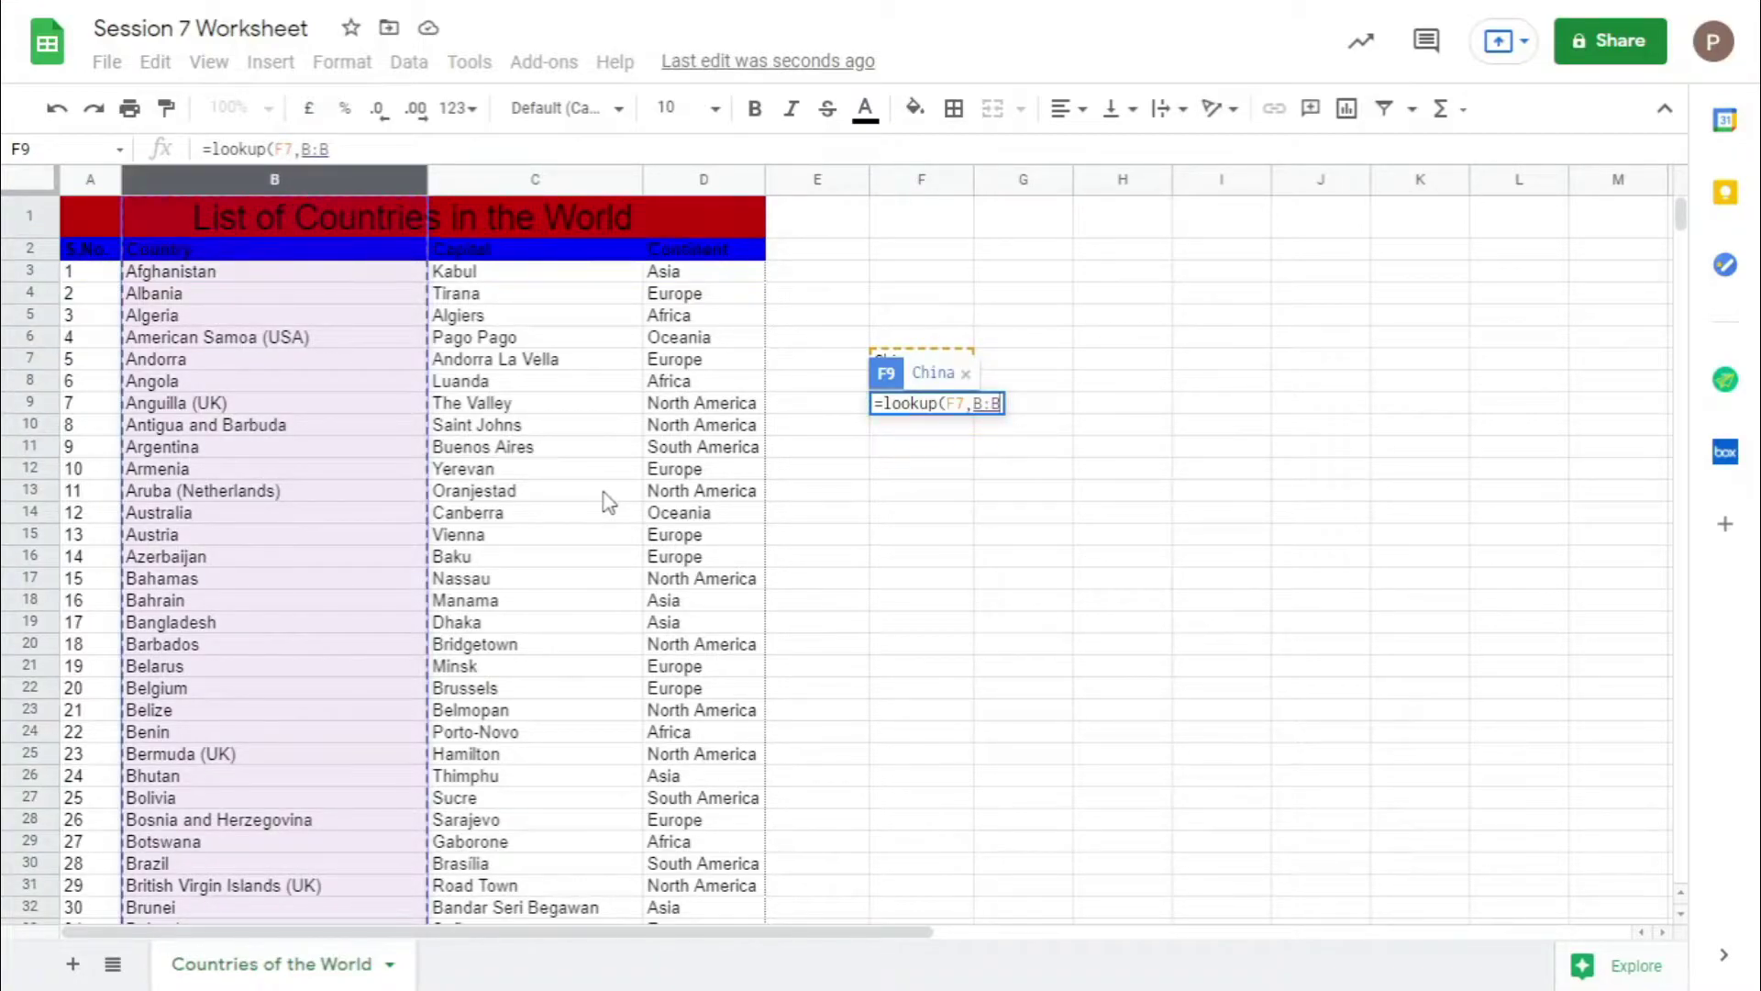
type(",")
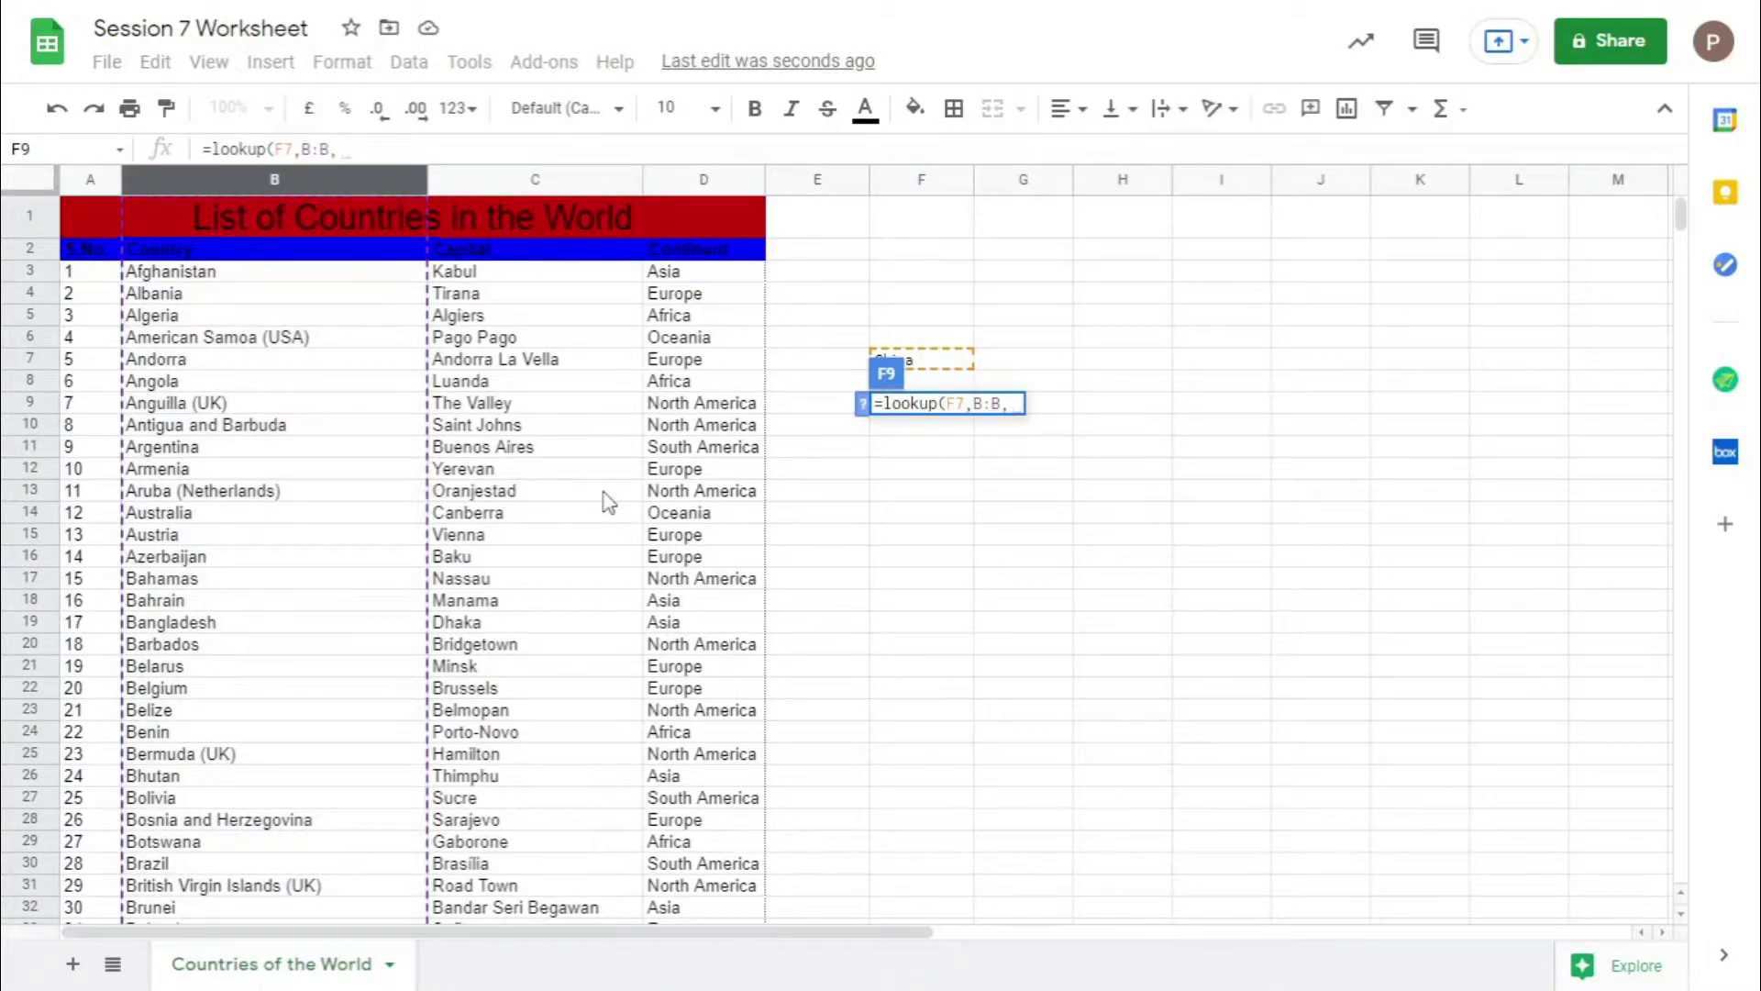
left_click(592, 182)
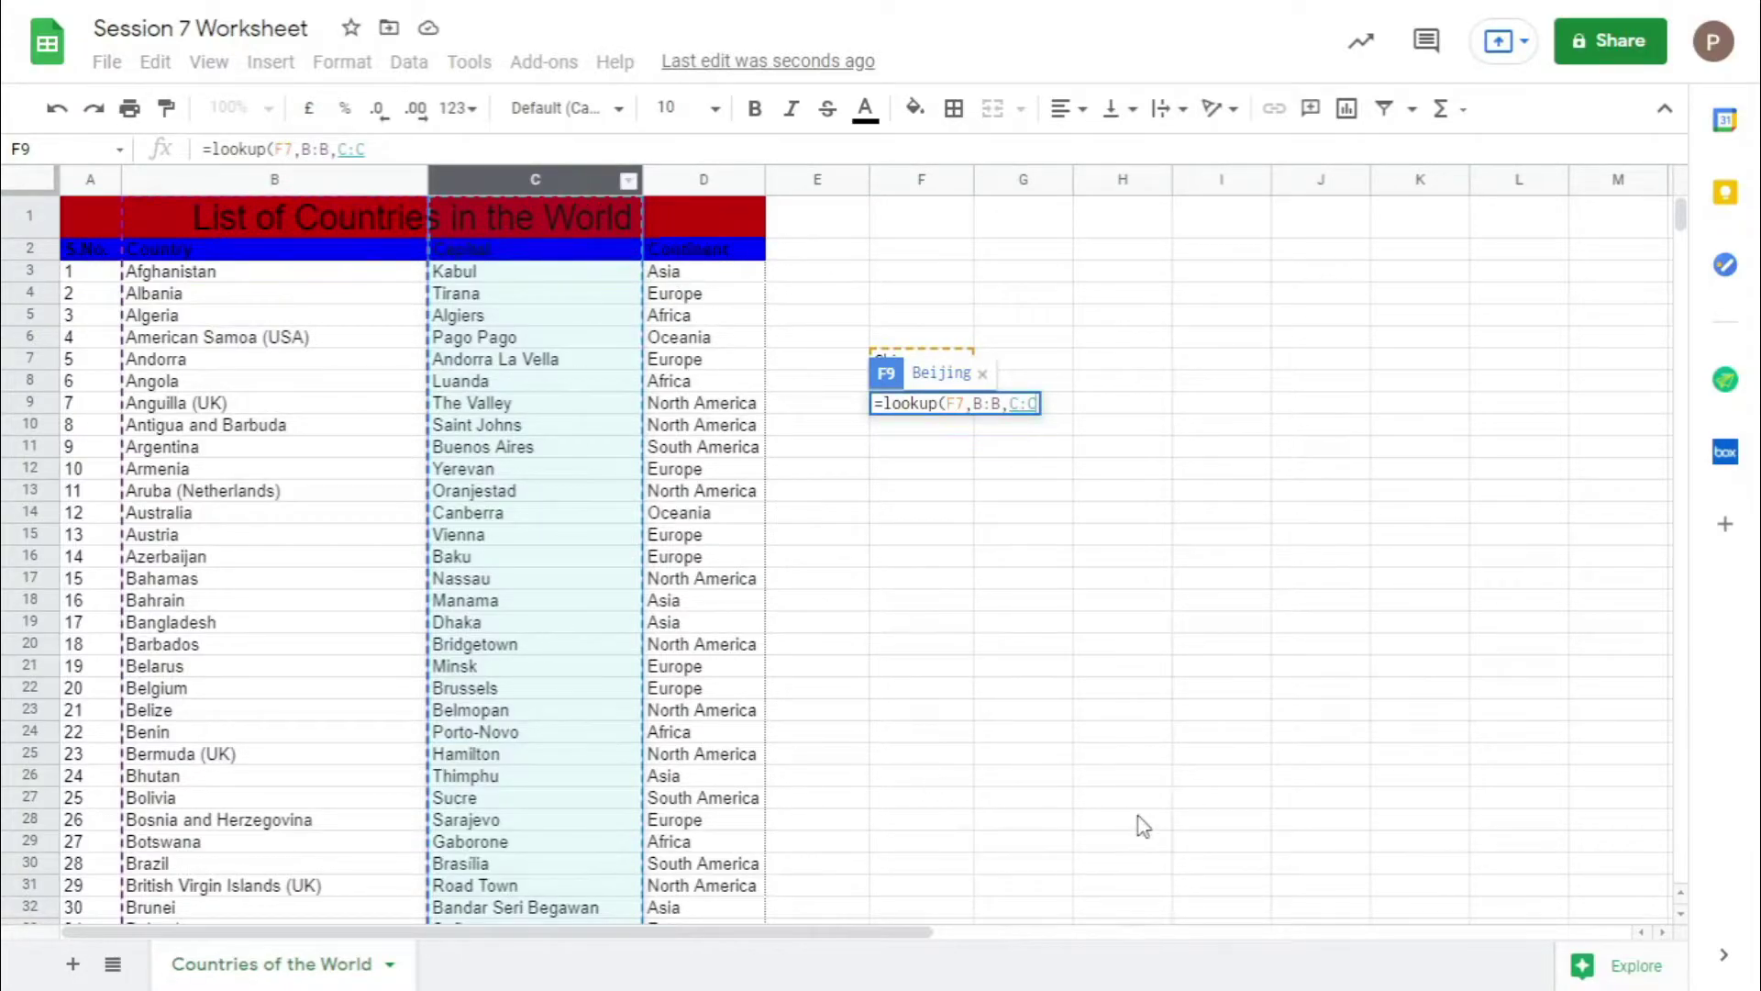
type(")")
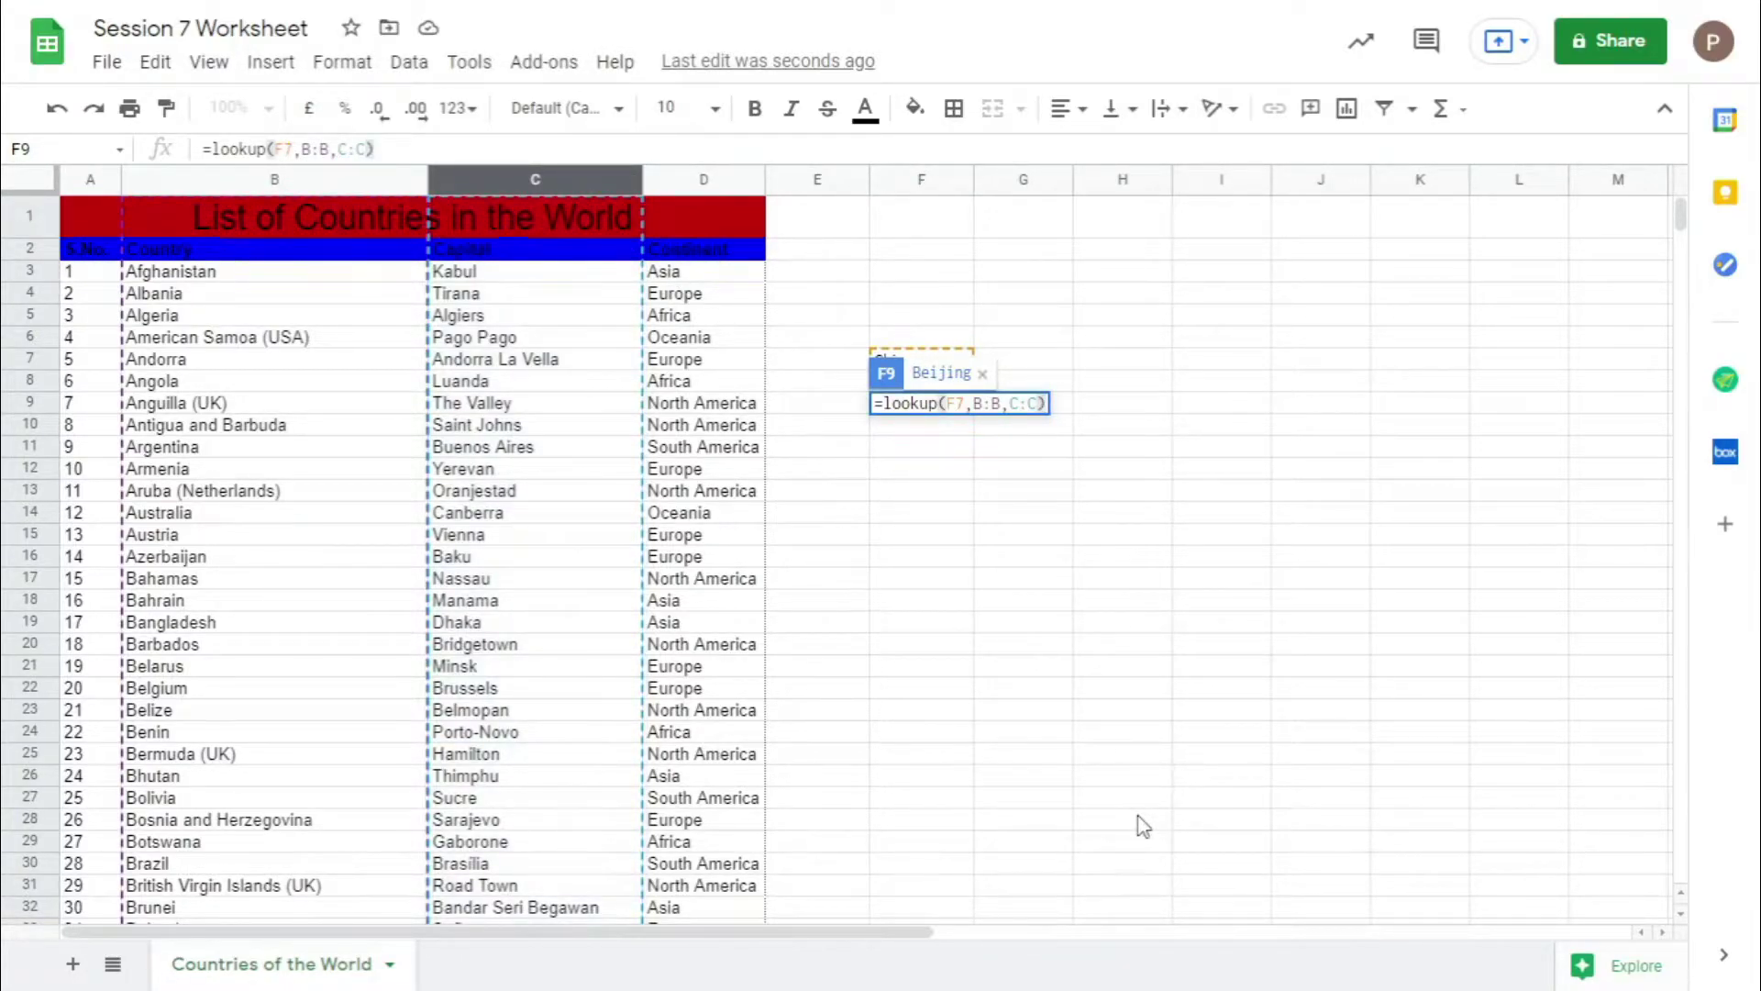
key("Return")
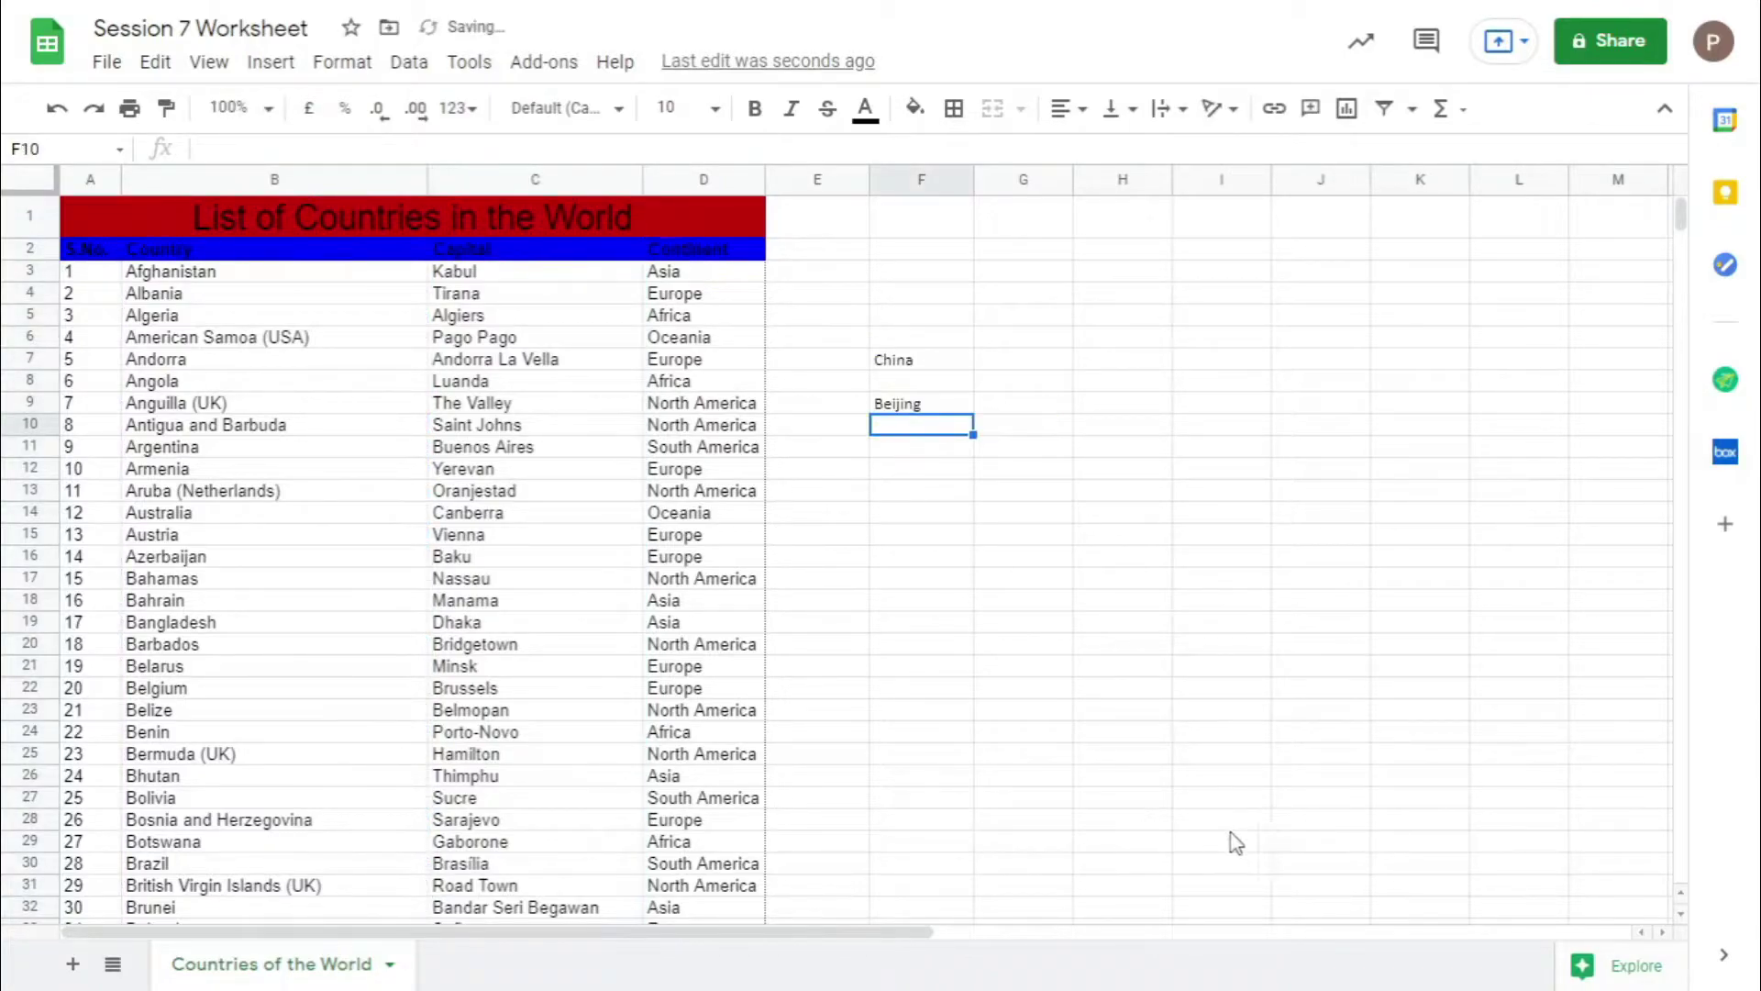
Compare China's country and capital entries in row 44 with the lookup cells F7 and F9, and inspect the formula in F9.
scroll(514, 800, "down", 4)
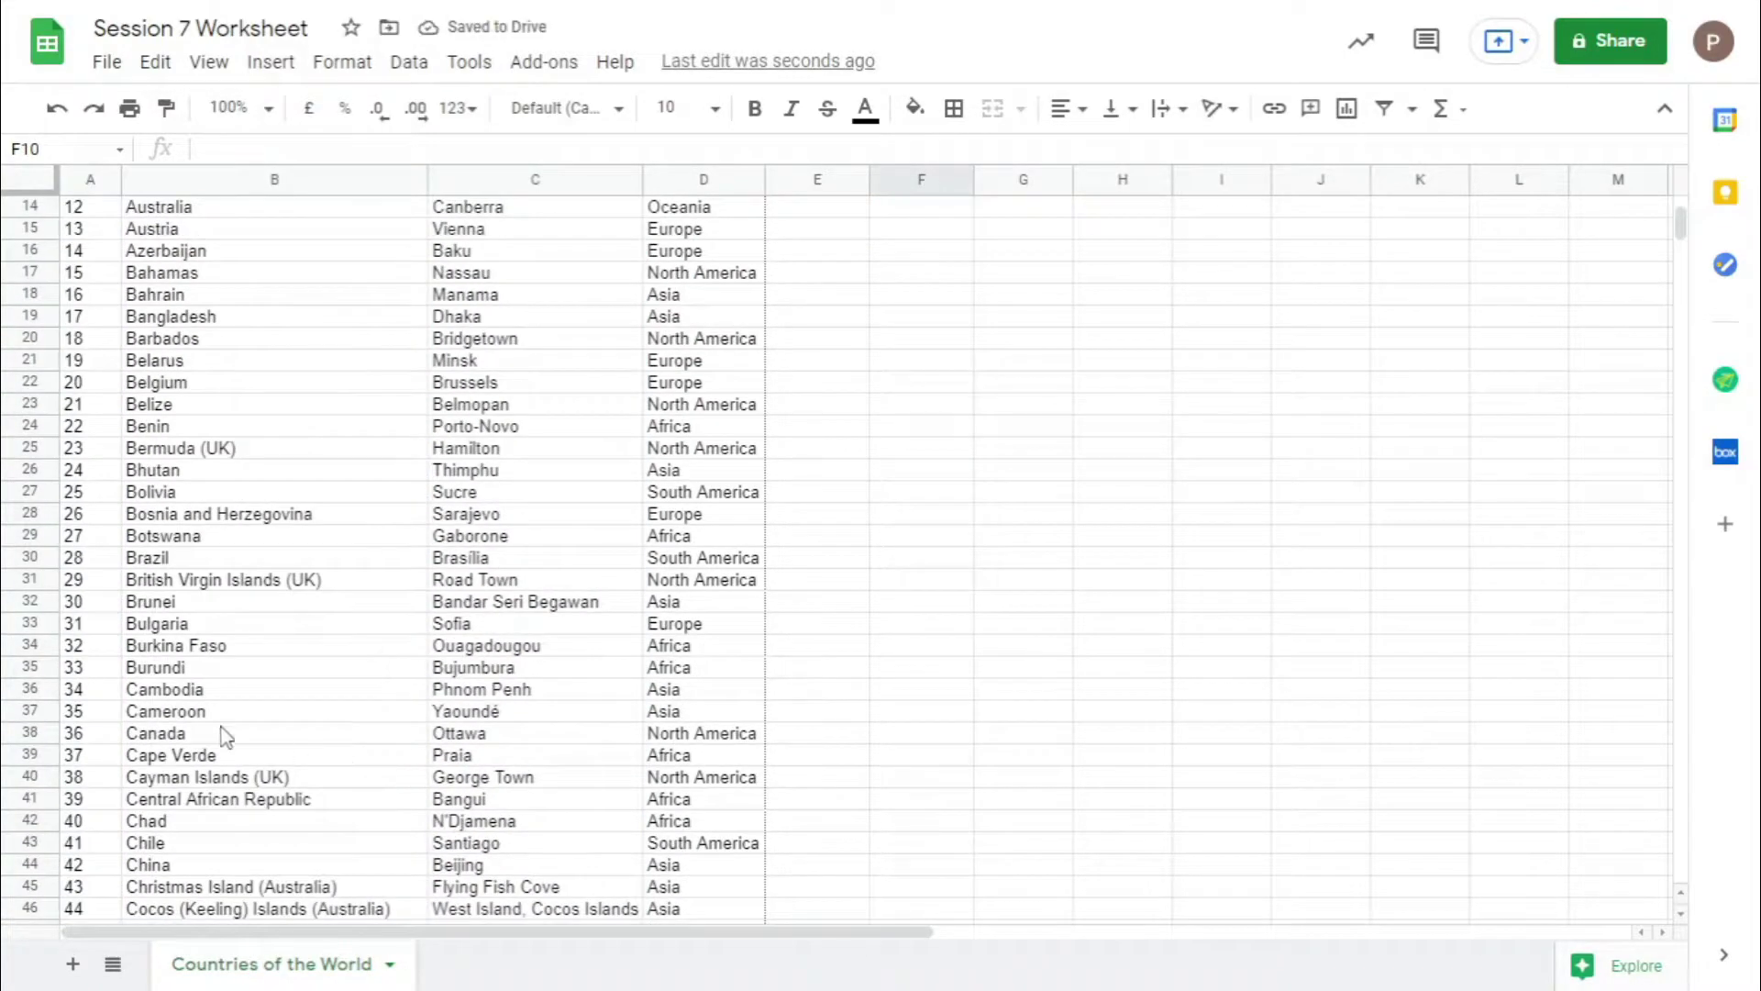
left_click_drag(220, 867, 509, 876)
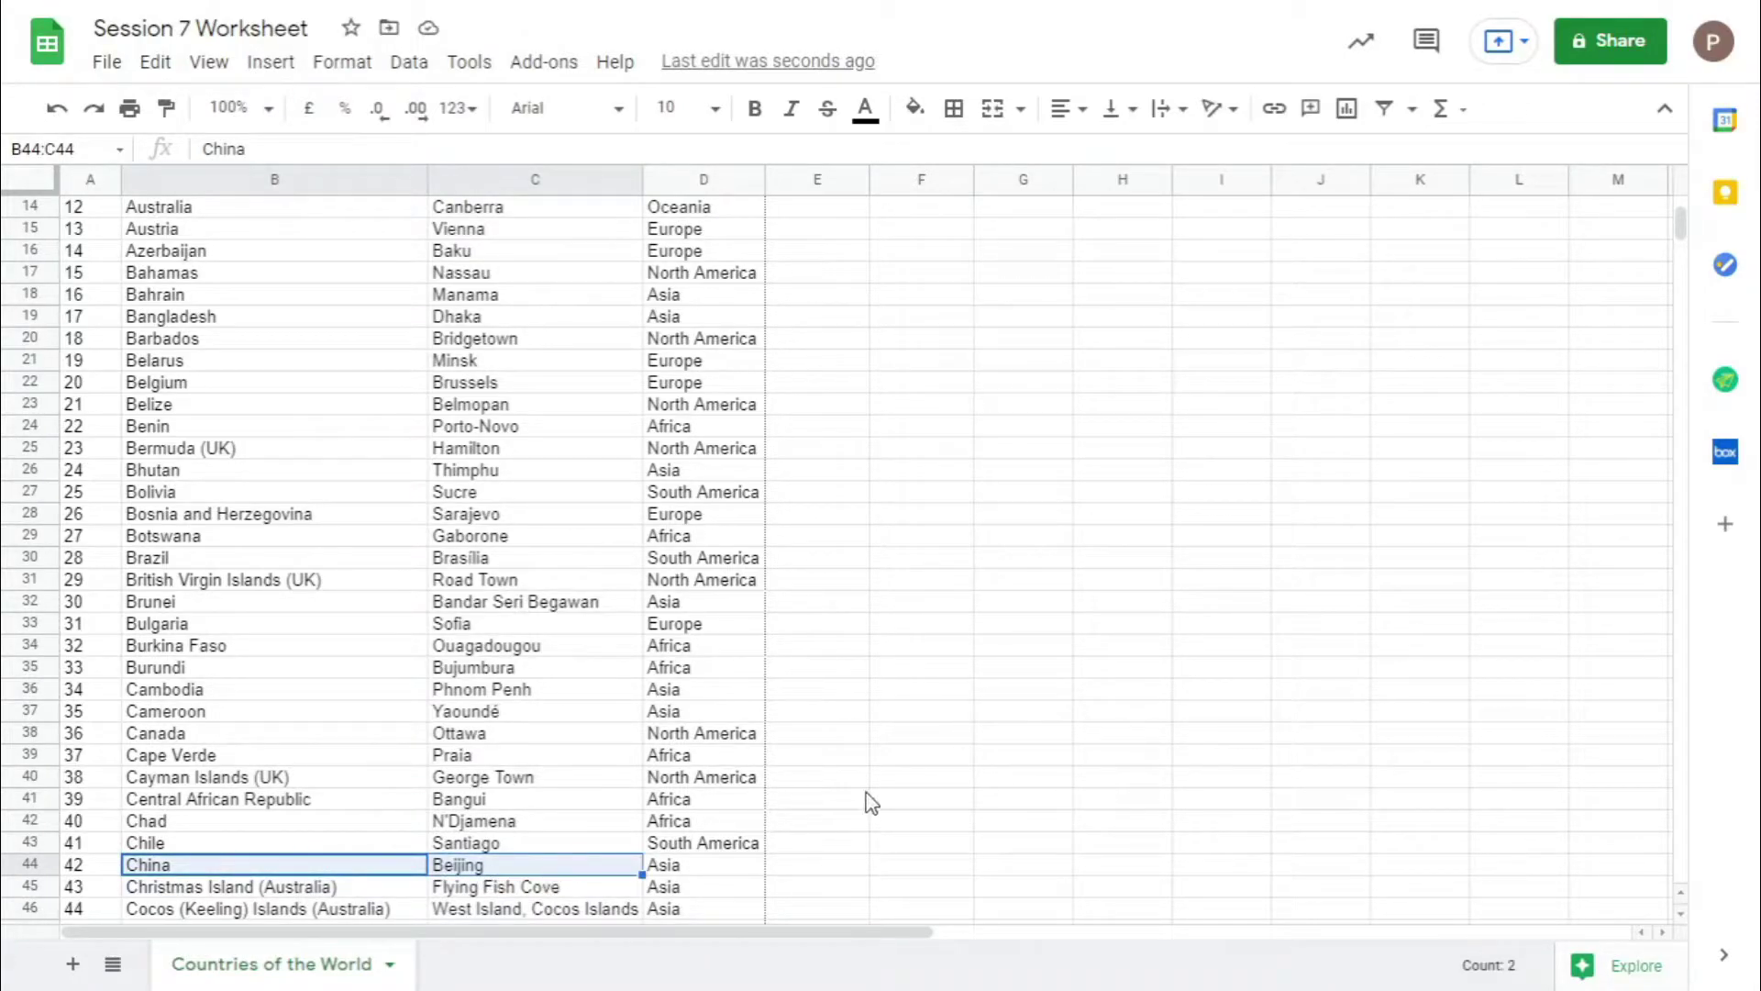
scroll(869, 802, "up", 4)
left_click(900, 410)
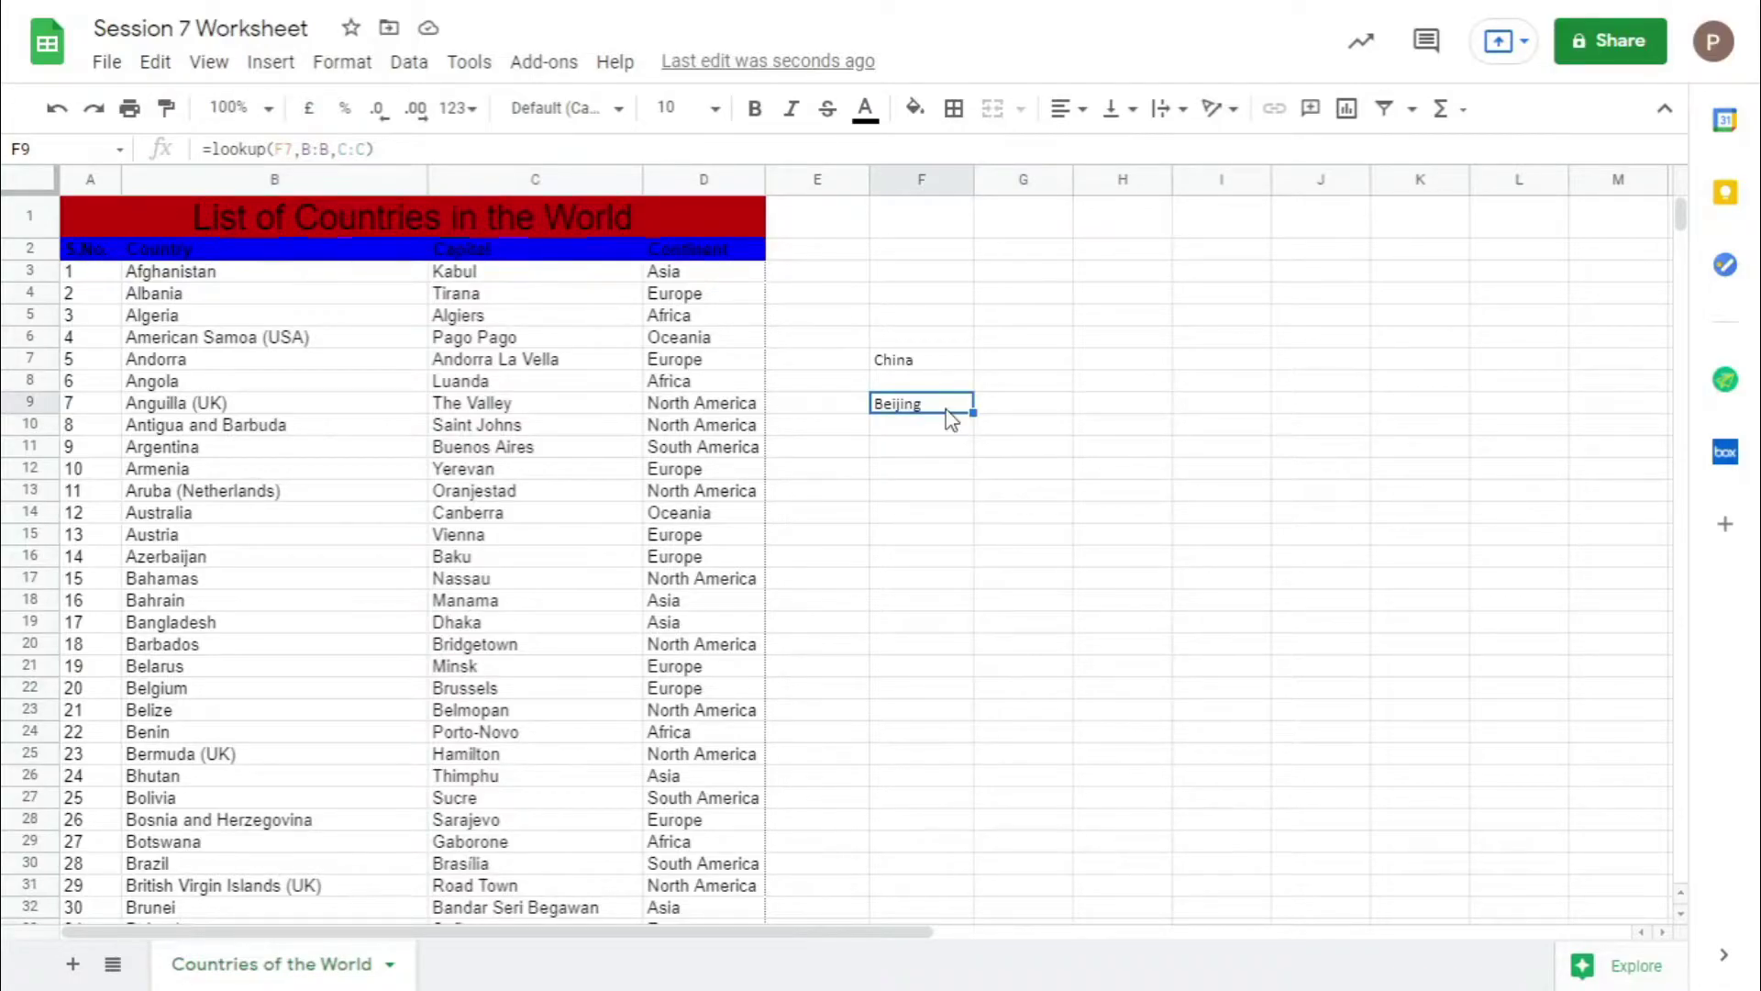
left_click(928, 346)
left_click(927, 359)
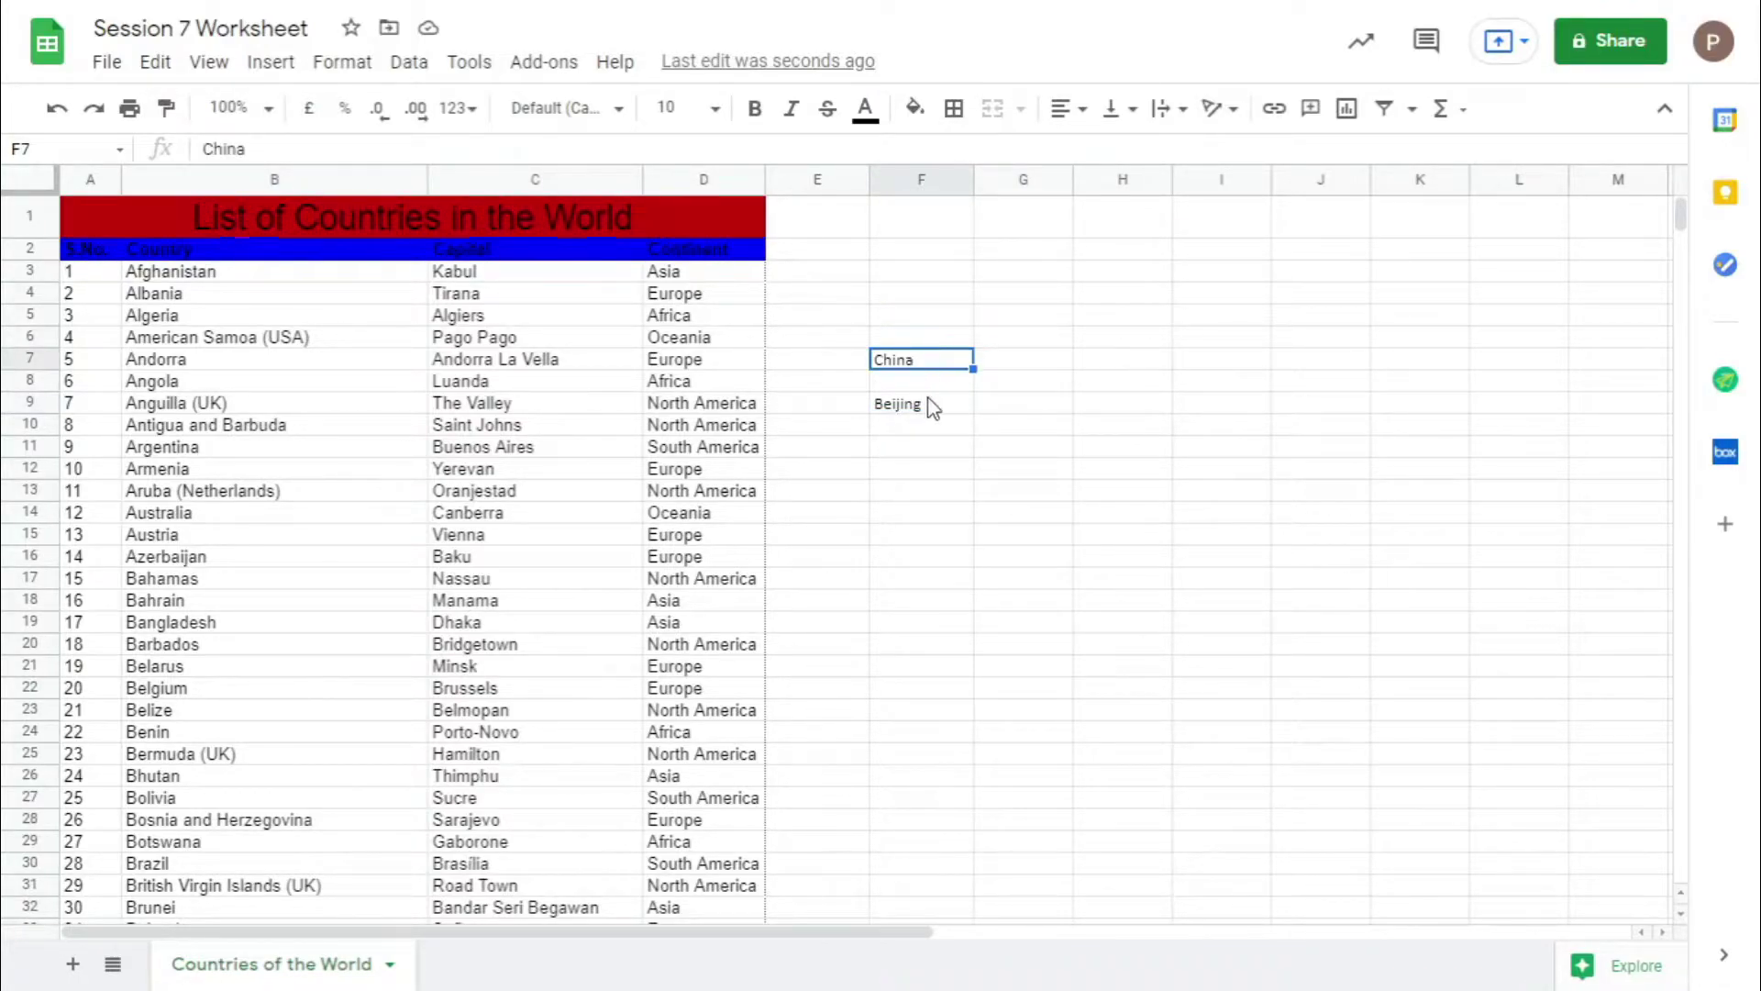
left_click(933, 407)
double_click(935, 403)
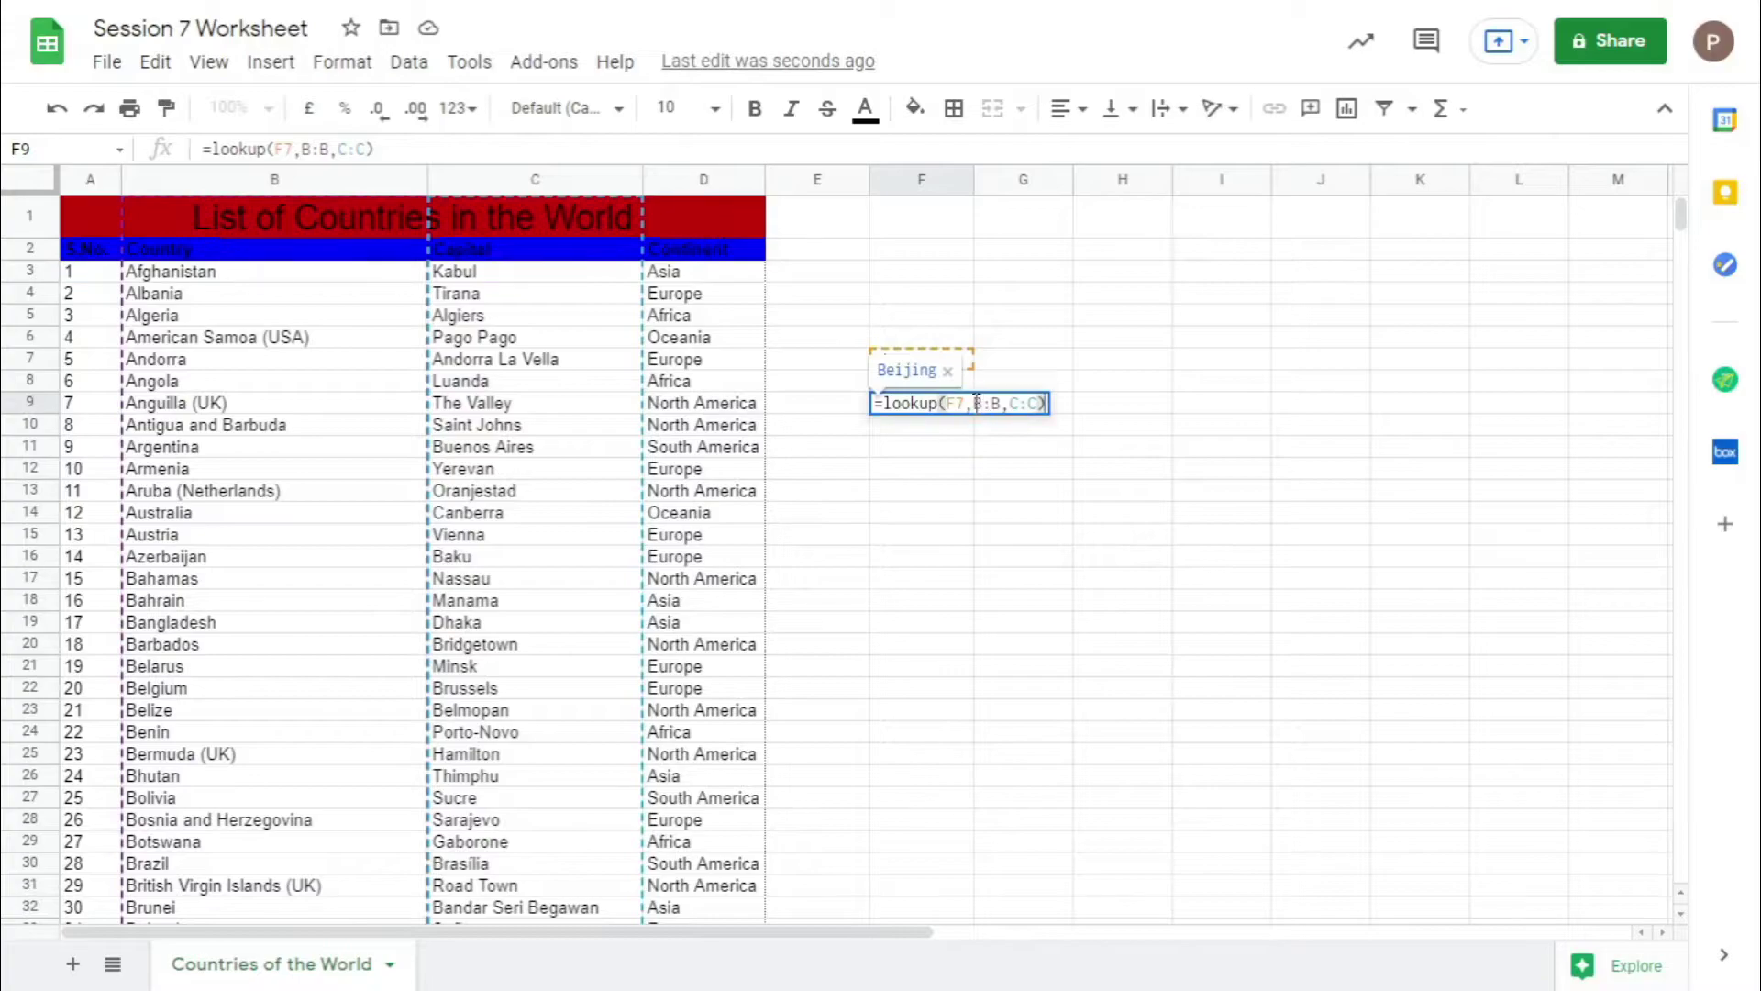
Check the lookup country in F7 against its country and capital entries in row 44 of the table.
left_click(966, 365)
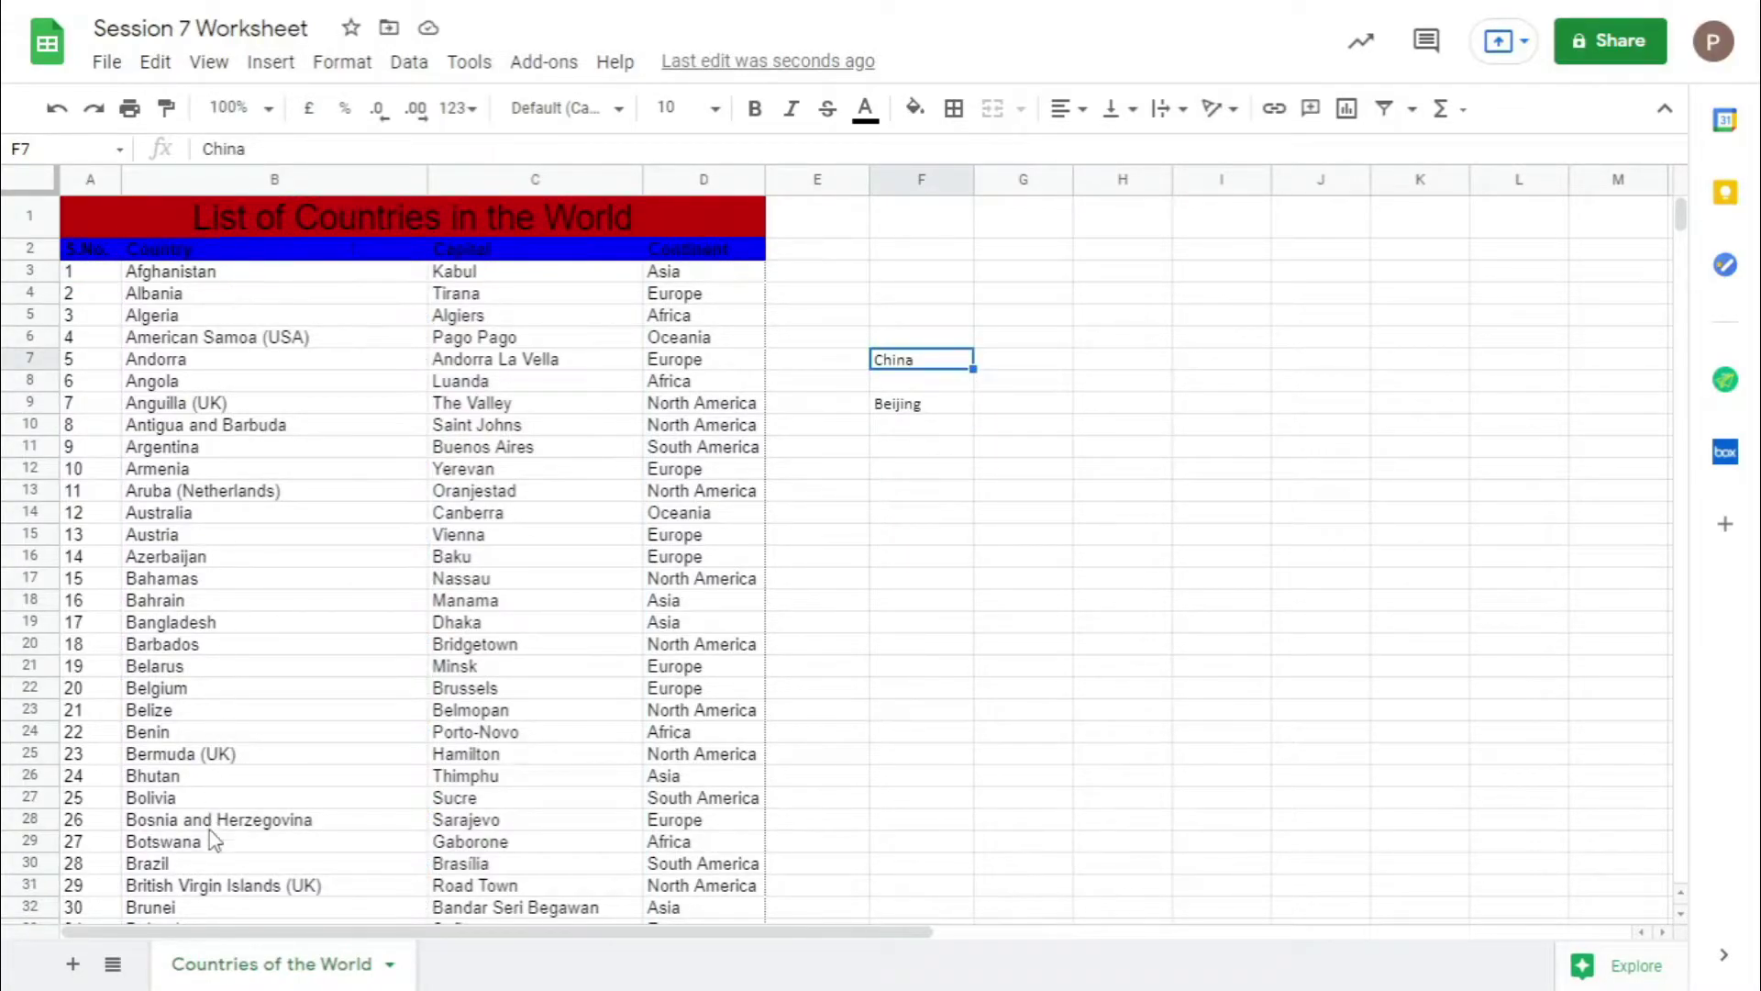
scroll(209, 840, "down", 5)
scroll(261, 779, "up", 5)
scroll(247, 779, "down", 7)
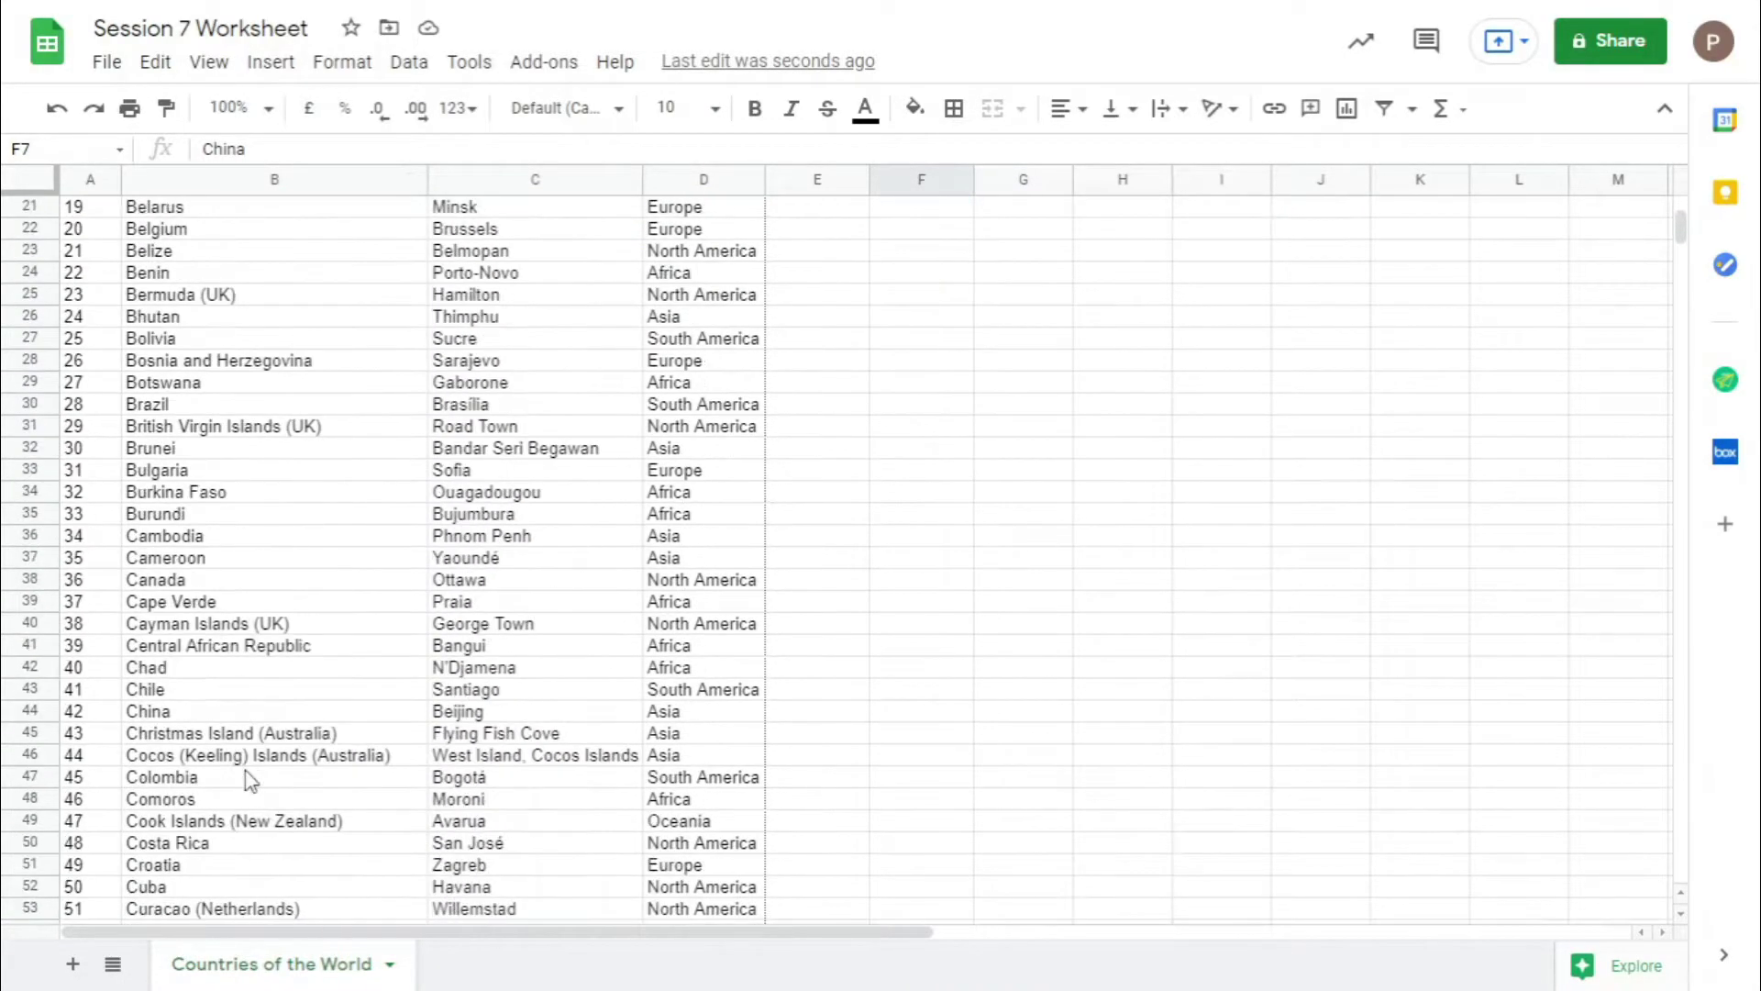
left_click(178, 717)
left_click(493, 719)
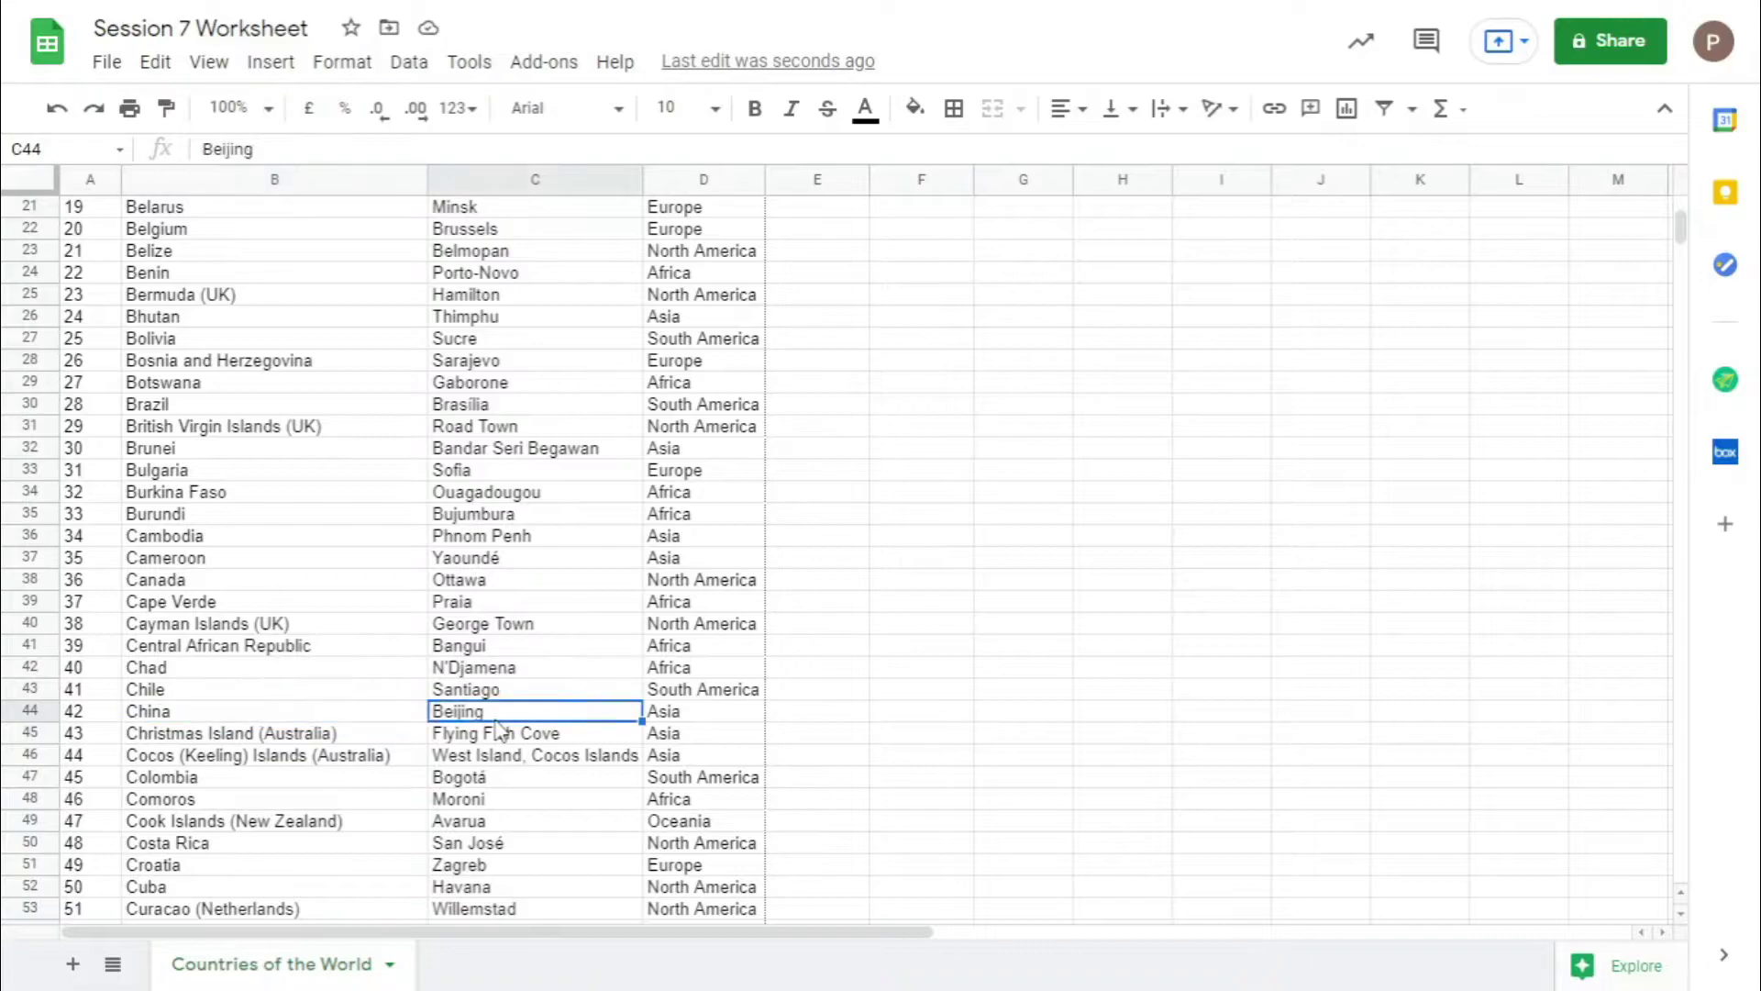
scroll(842, 799, "up", 7)
scroll(853, 798, "down", 1)
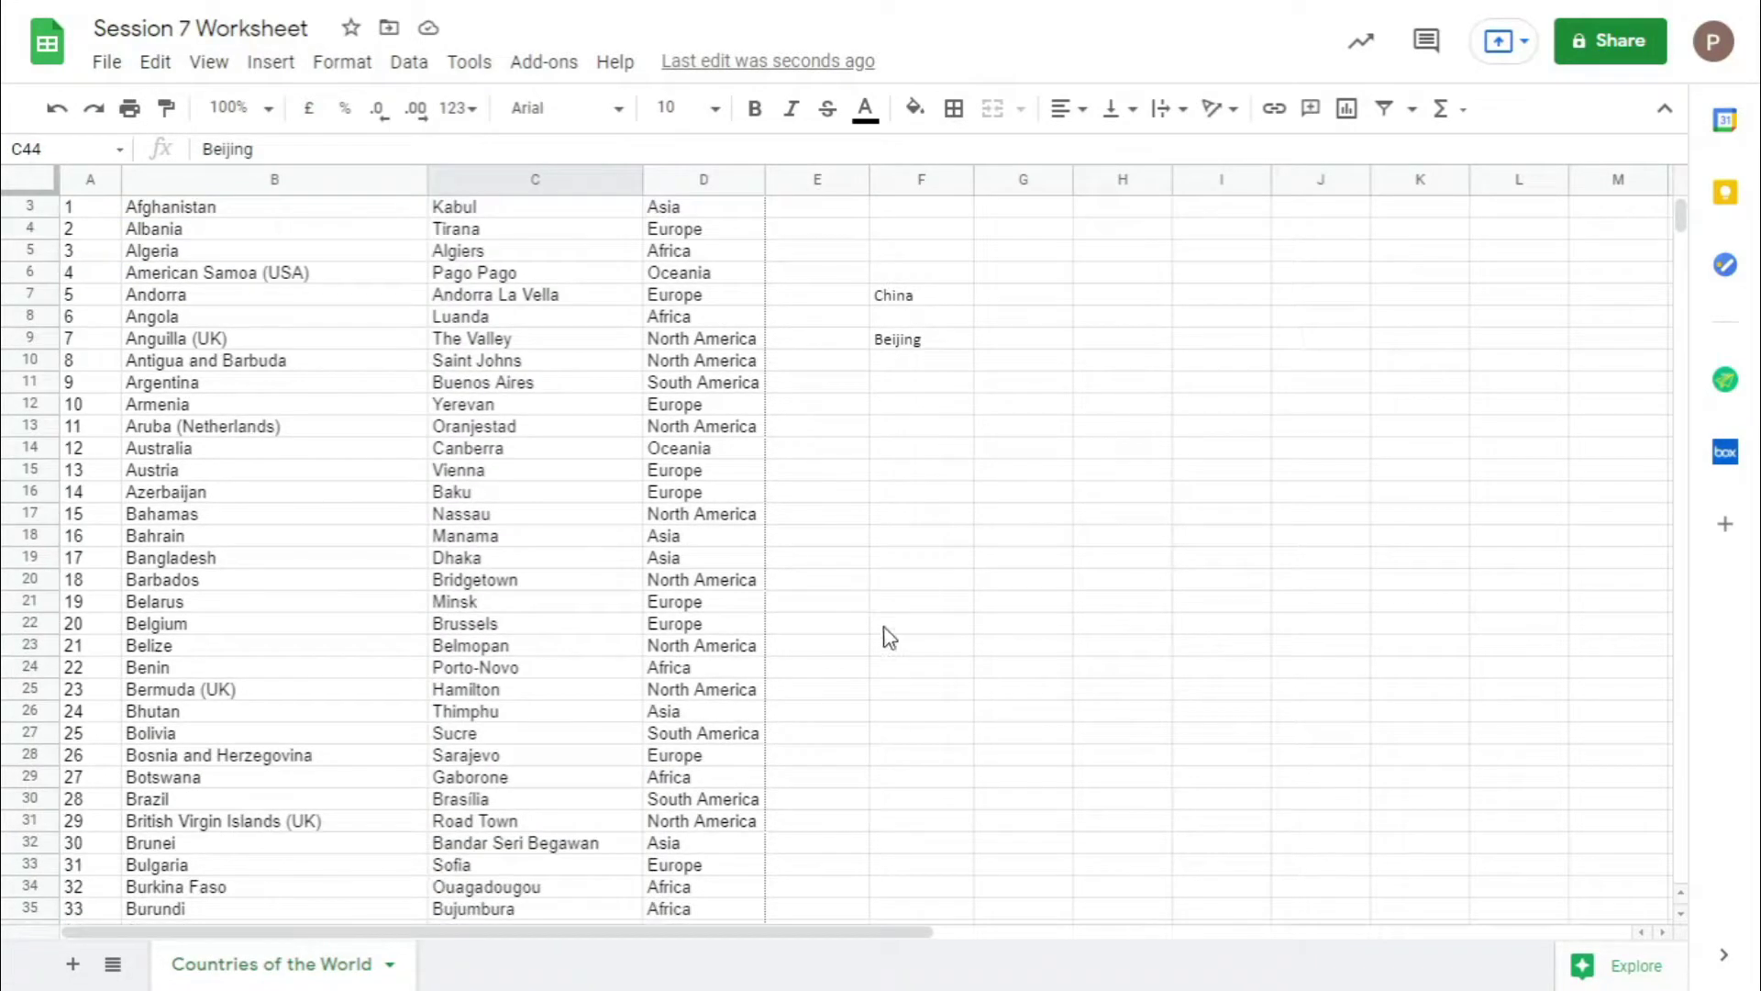
Examine the search range B:B and result range C:C in cell F9's LOOKUP formula.
left_click(917, 342)
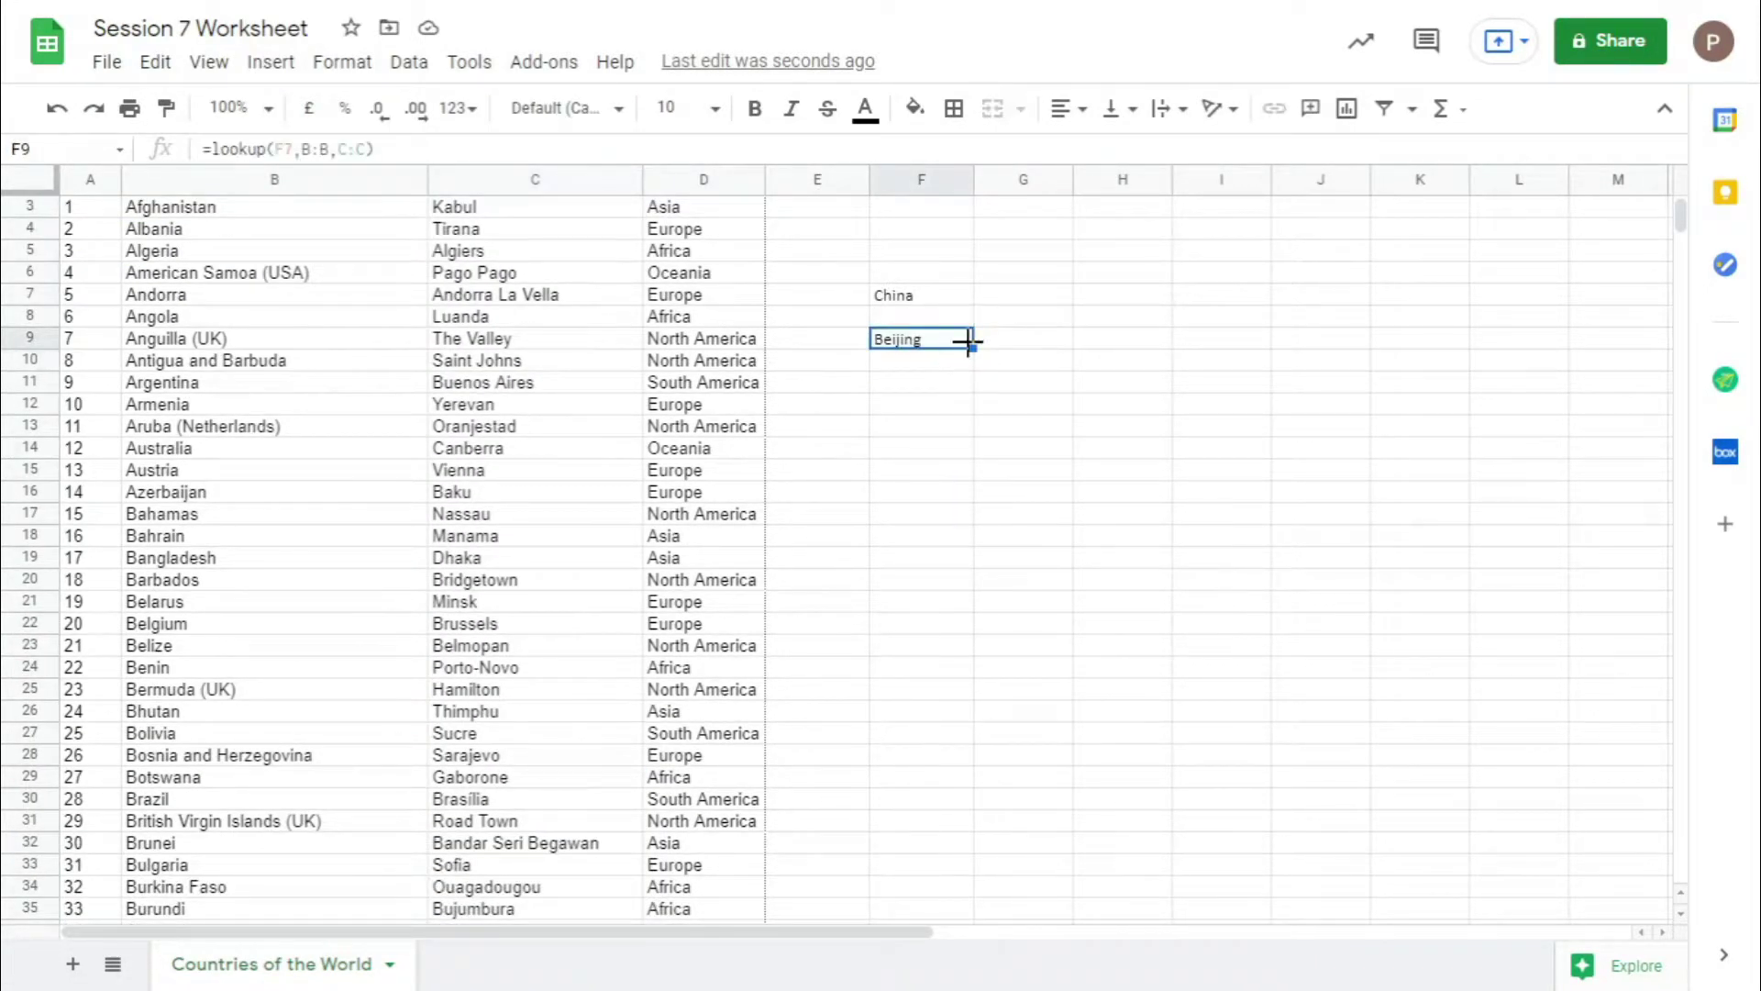
left_click(330, 149)
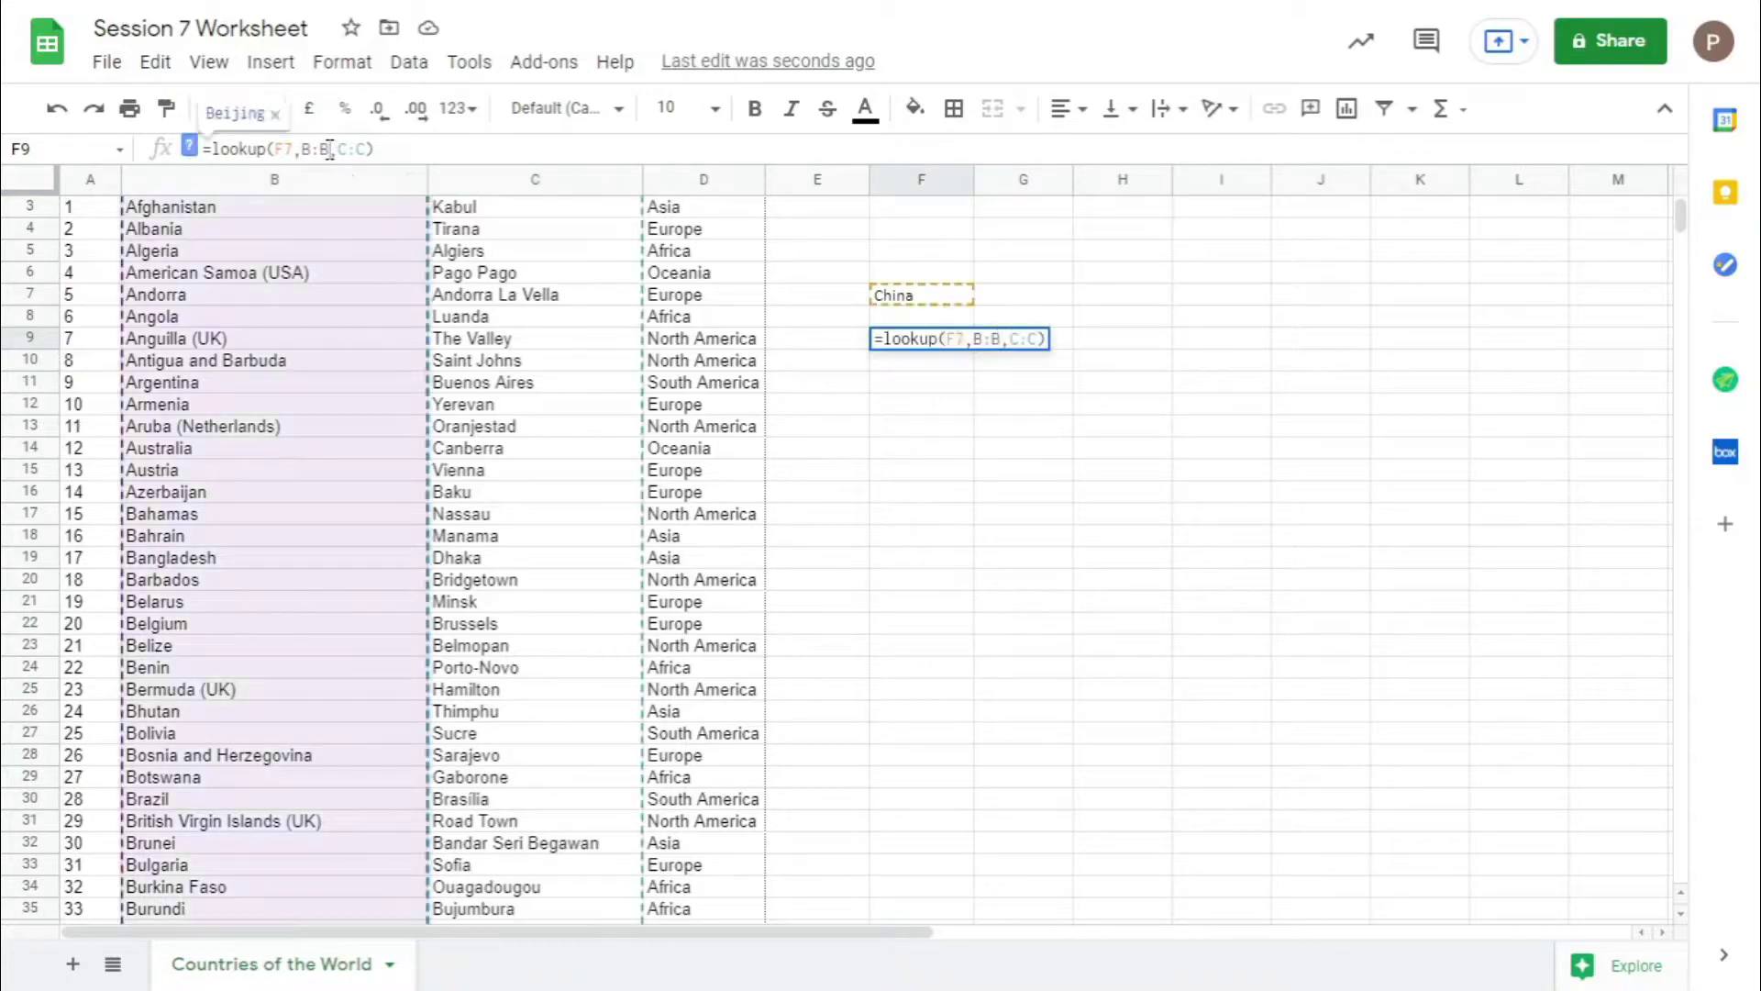
left_click(361, 149)
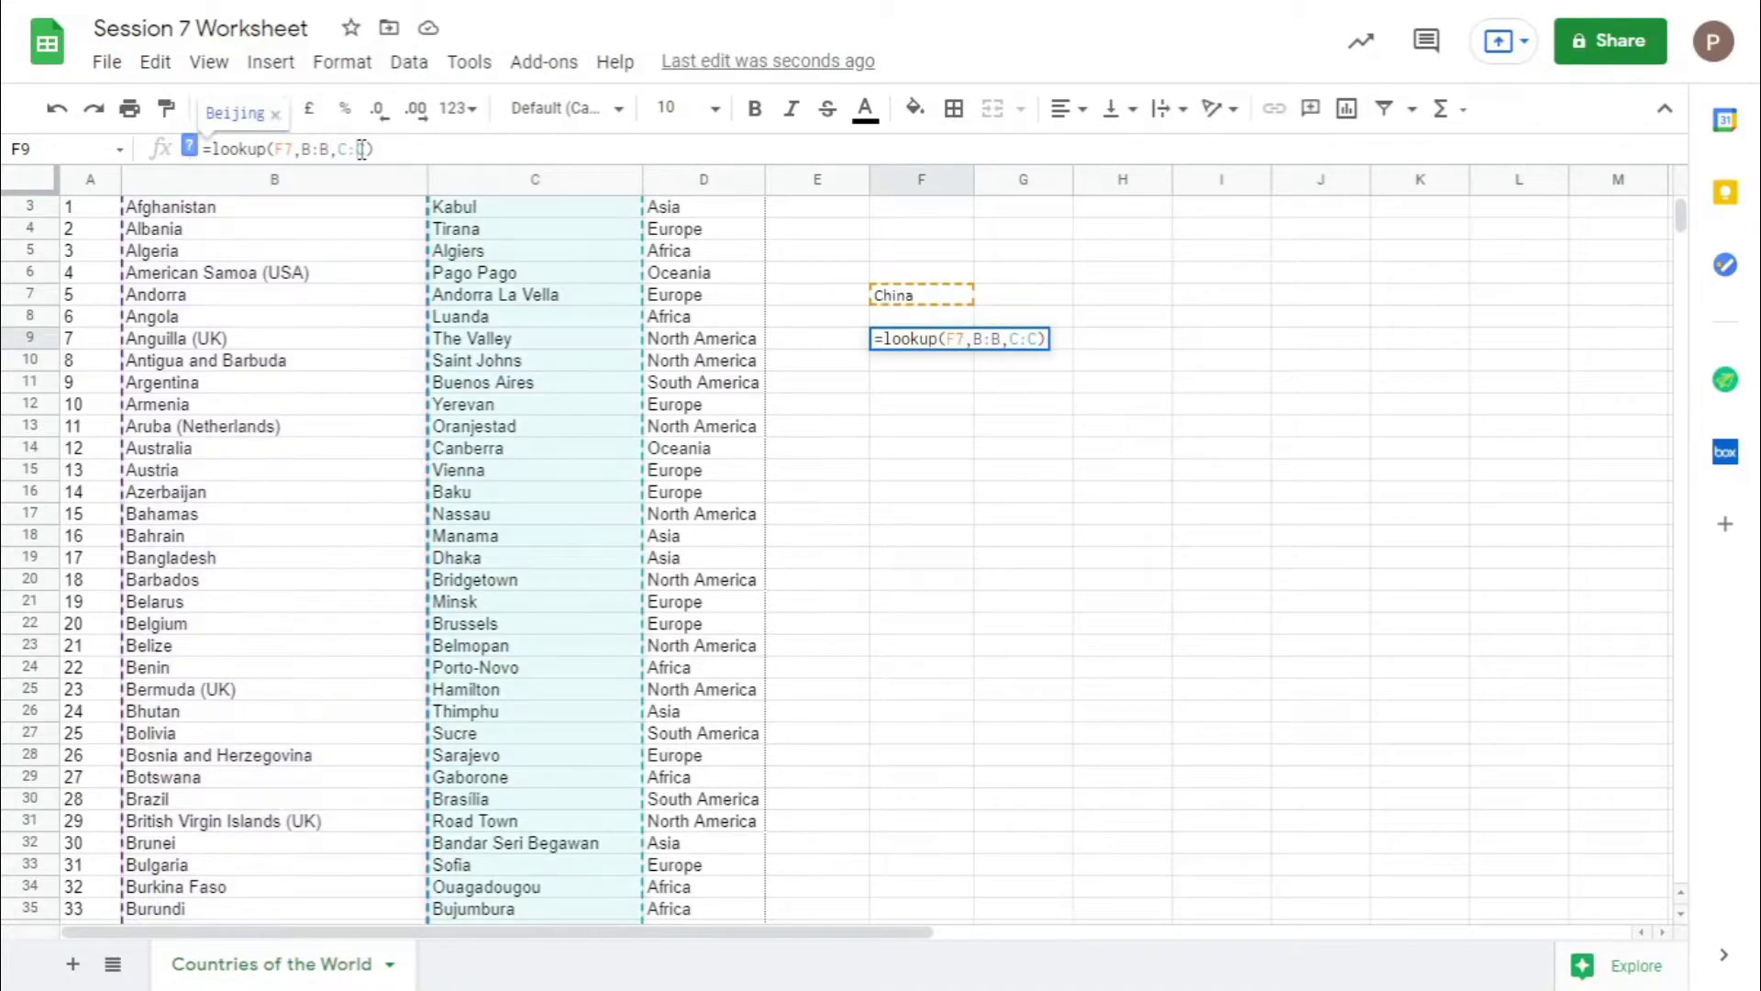
left_click(966, 478)
Replace the F7 search key in cell F9's LOOKUP formula with the unquoted text China.
left_click(899, 346)
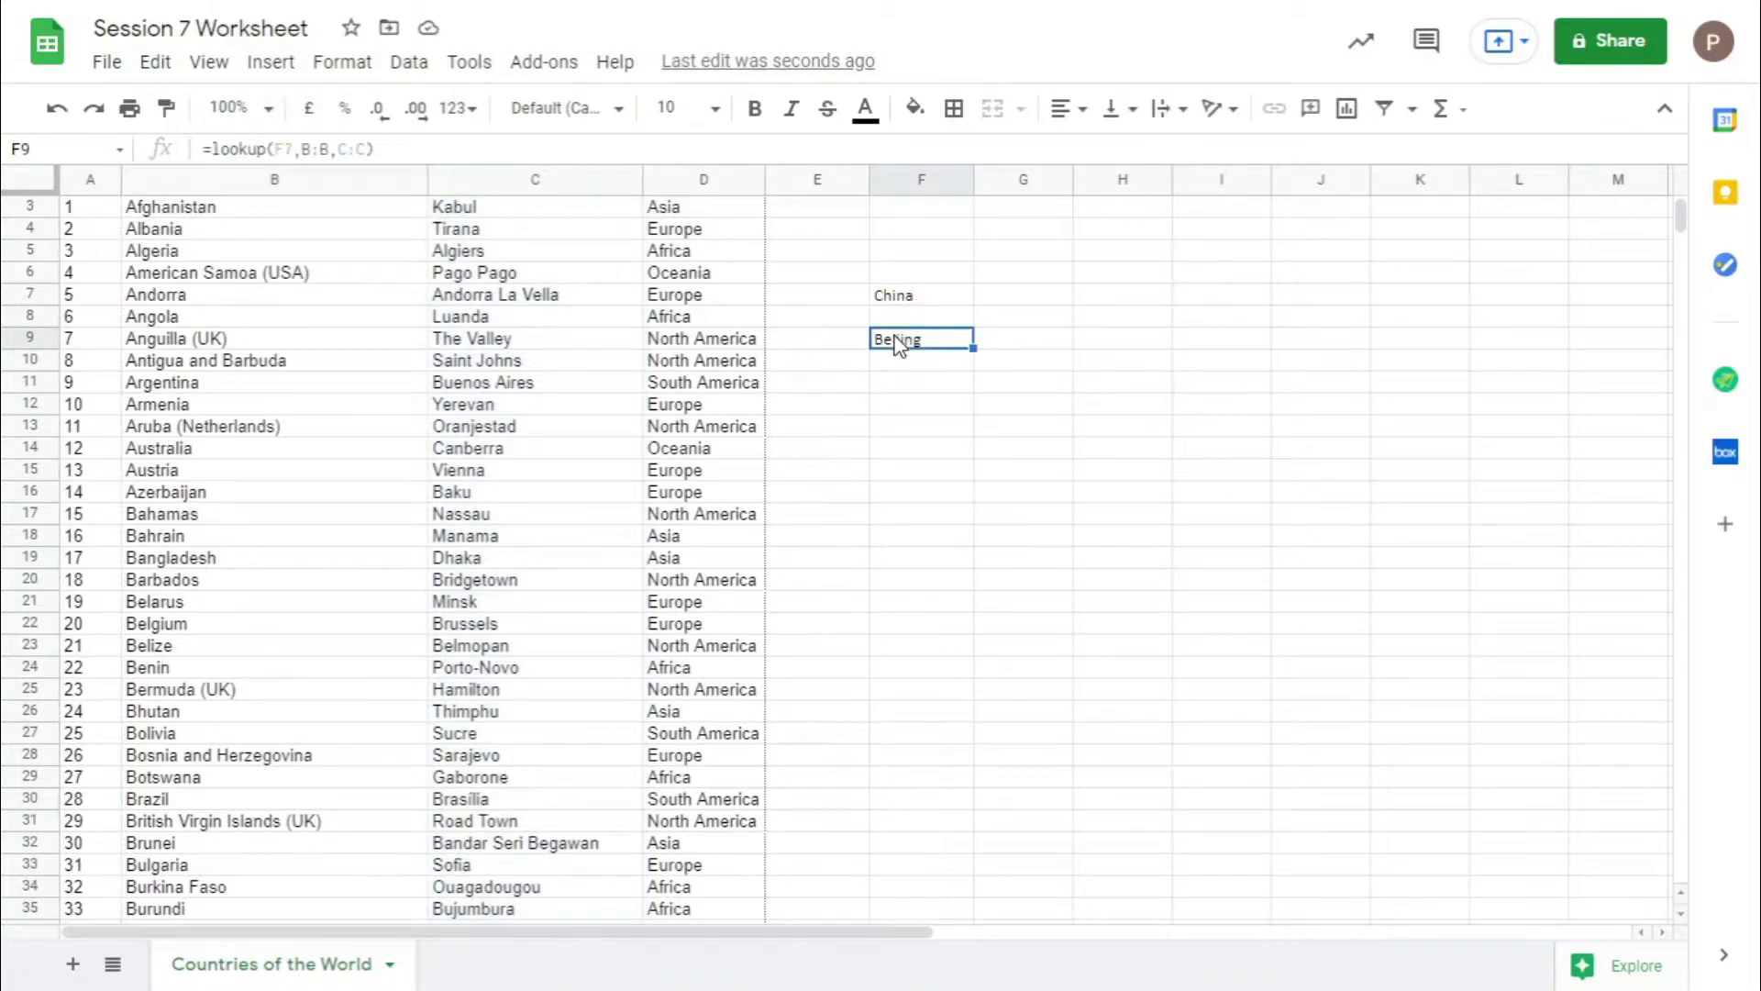
double_click(906, 338)
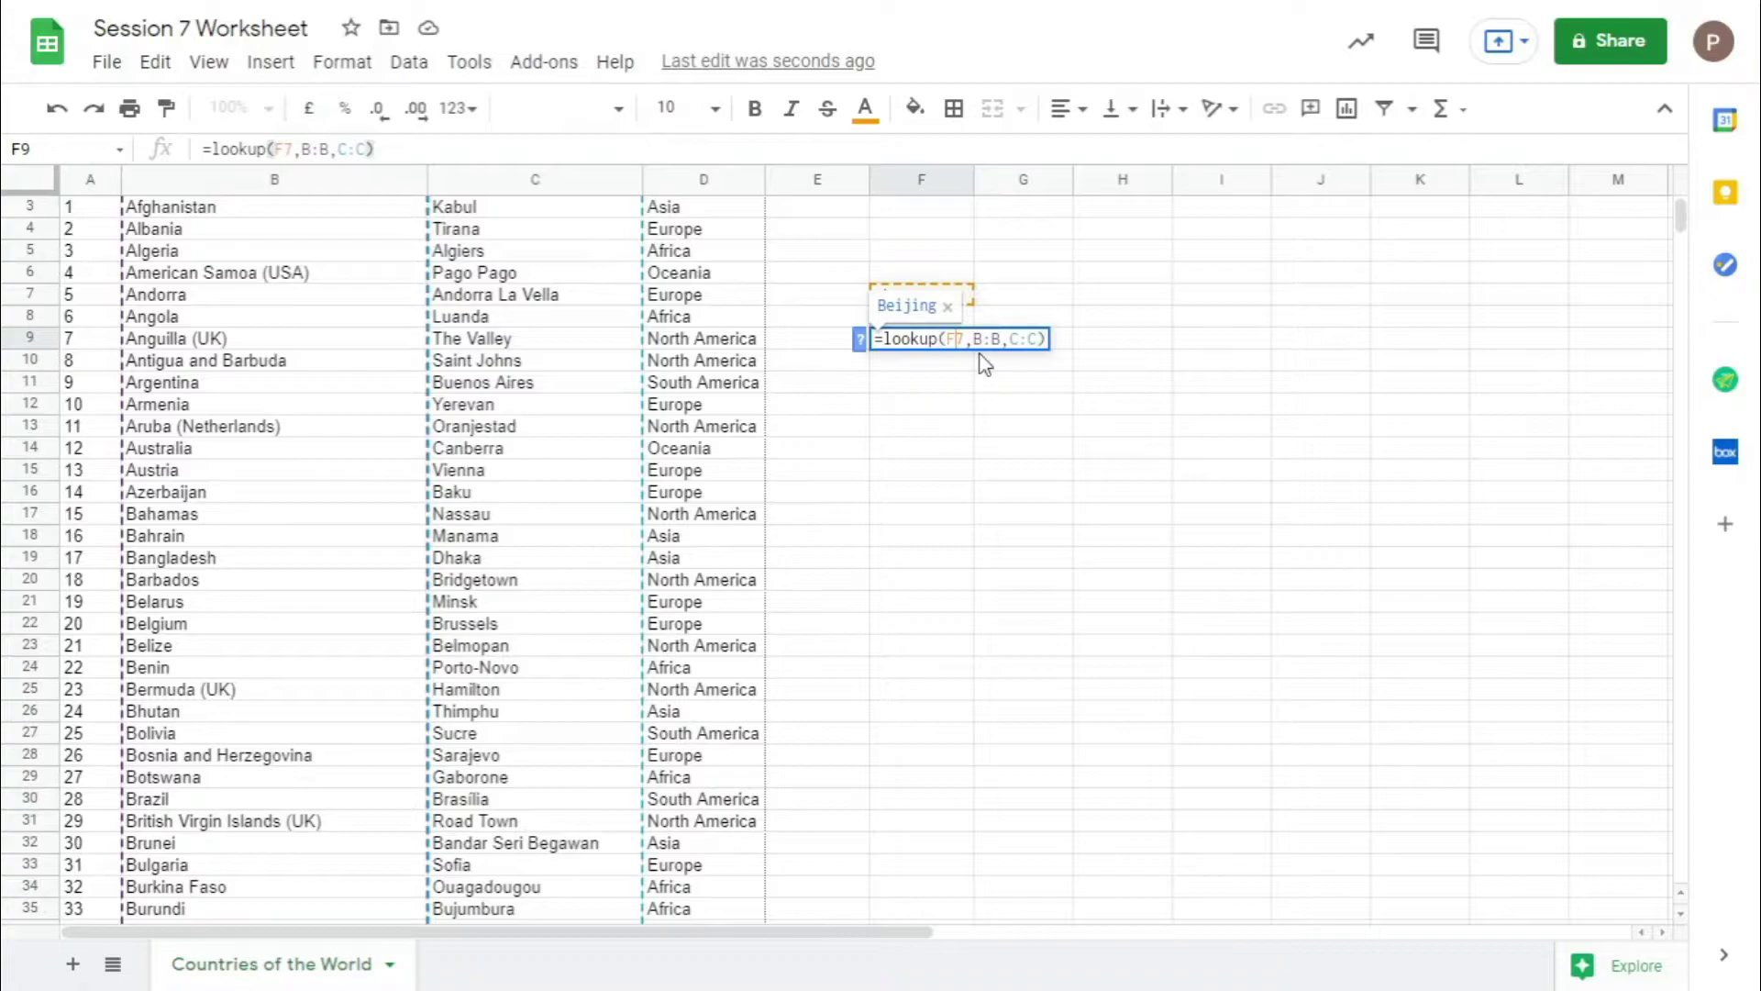
key("BackSpace")
key("BackSpace")
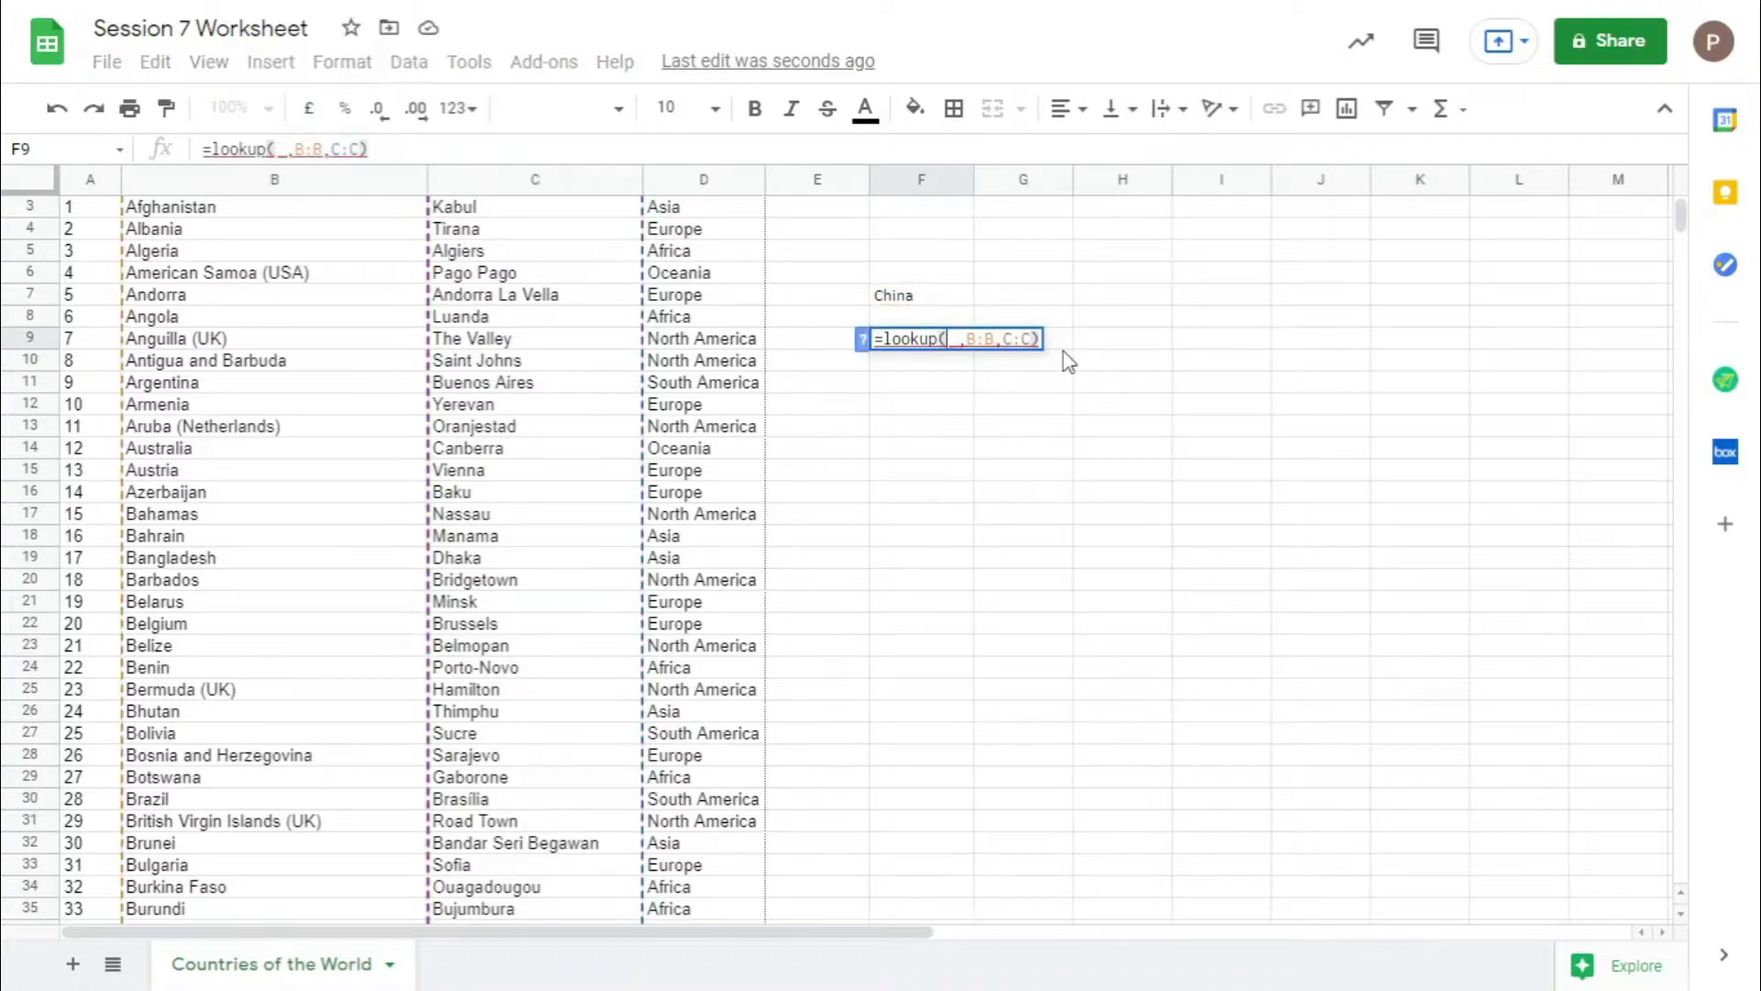
type("China")
key("Return")
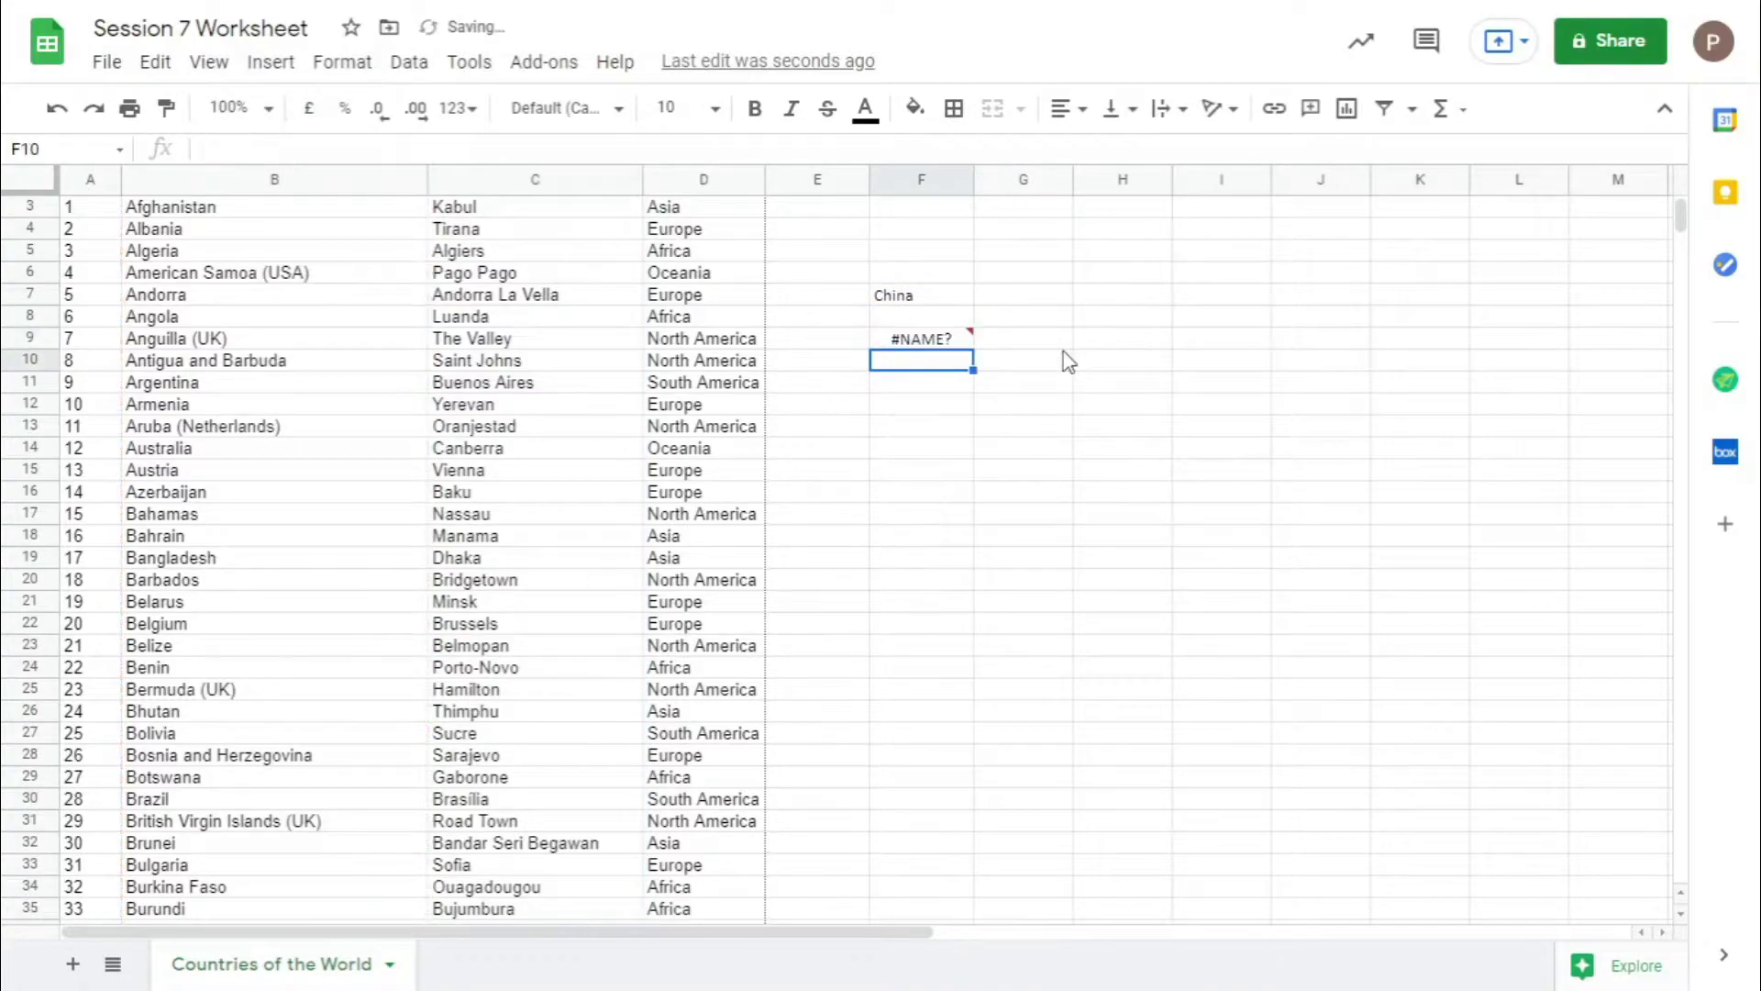
Enclose the search key China in double quotation marks in cell F9's LOOKUP formula.
left_click(966, 345)
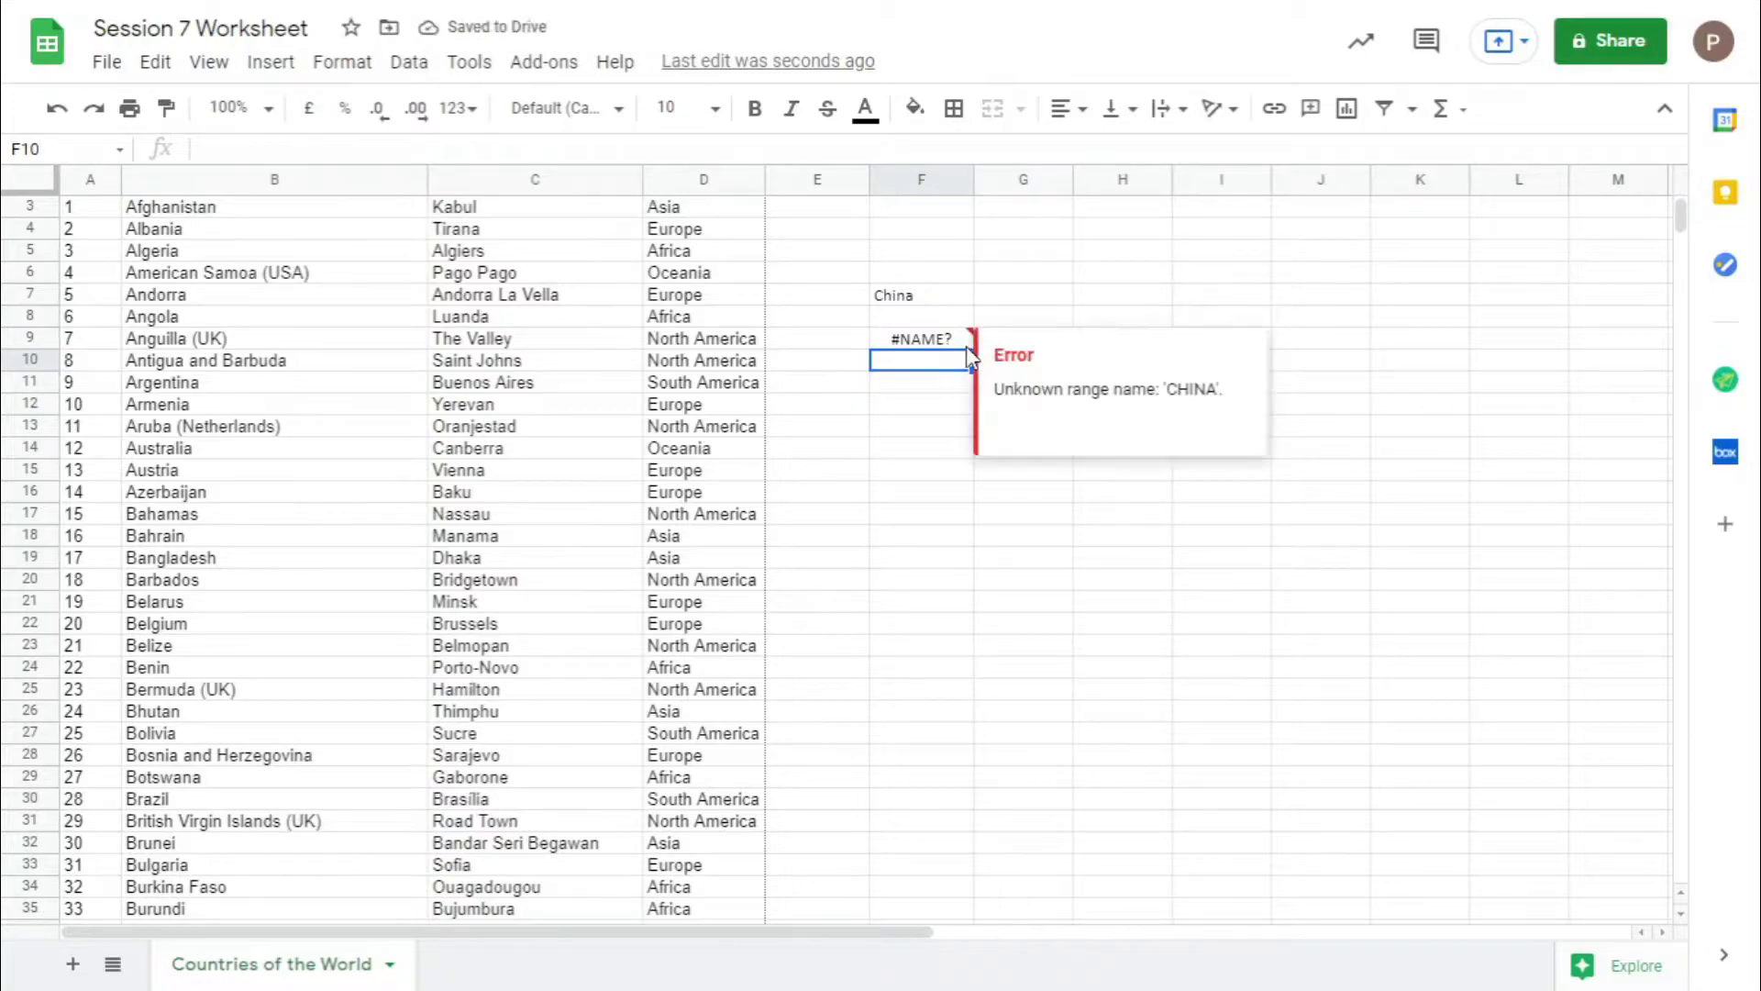
double_click(965, 346)
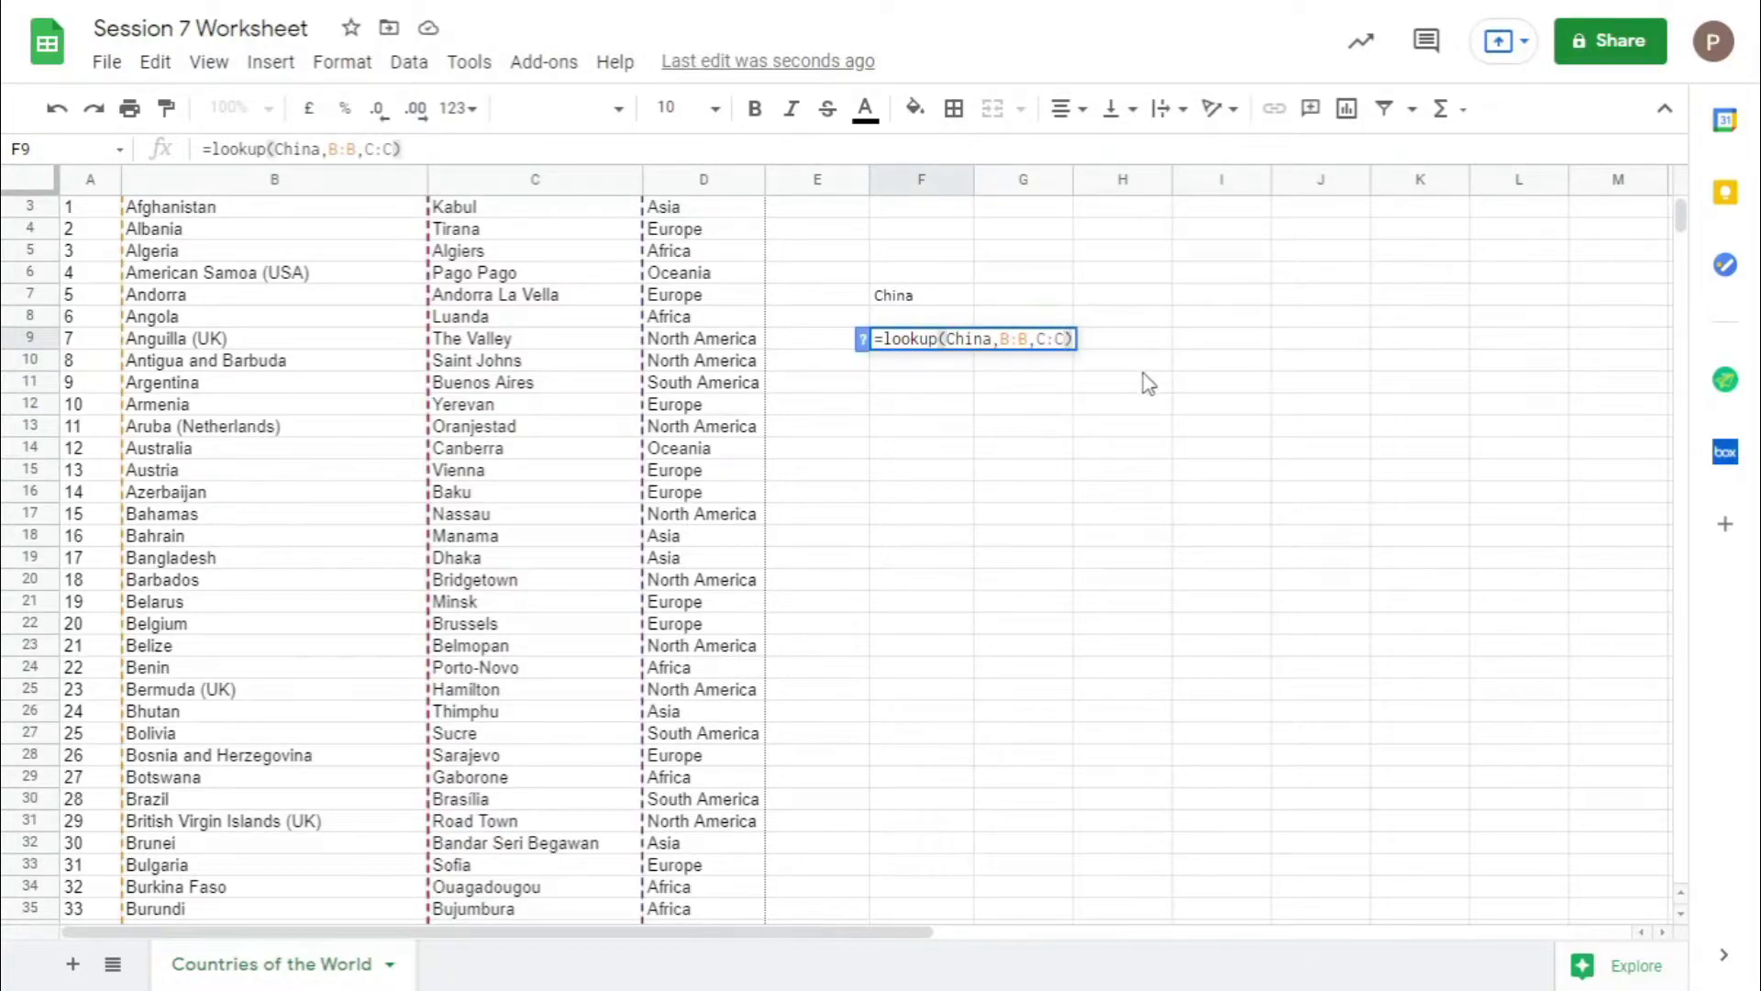
type("\"")
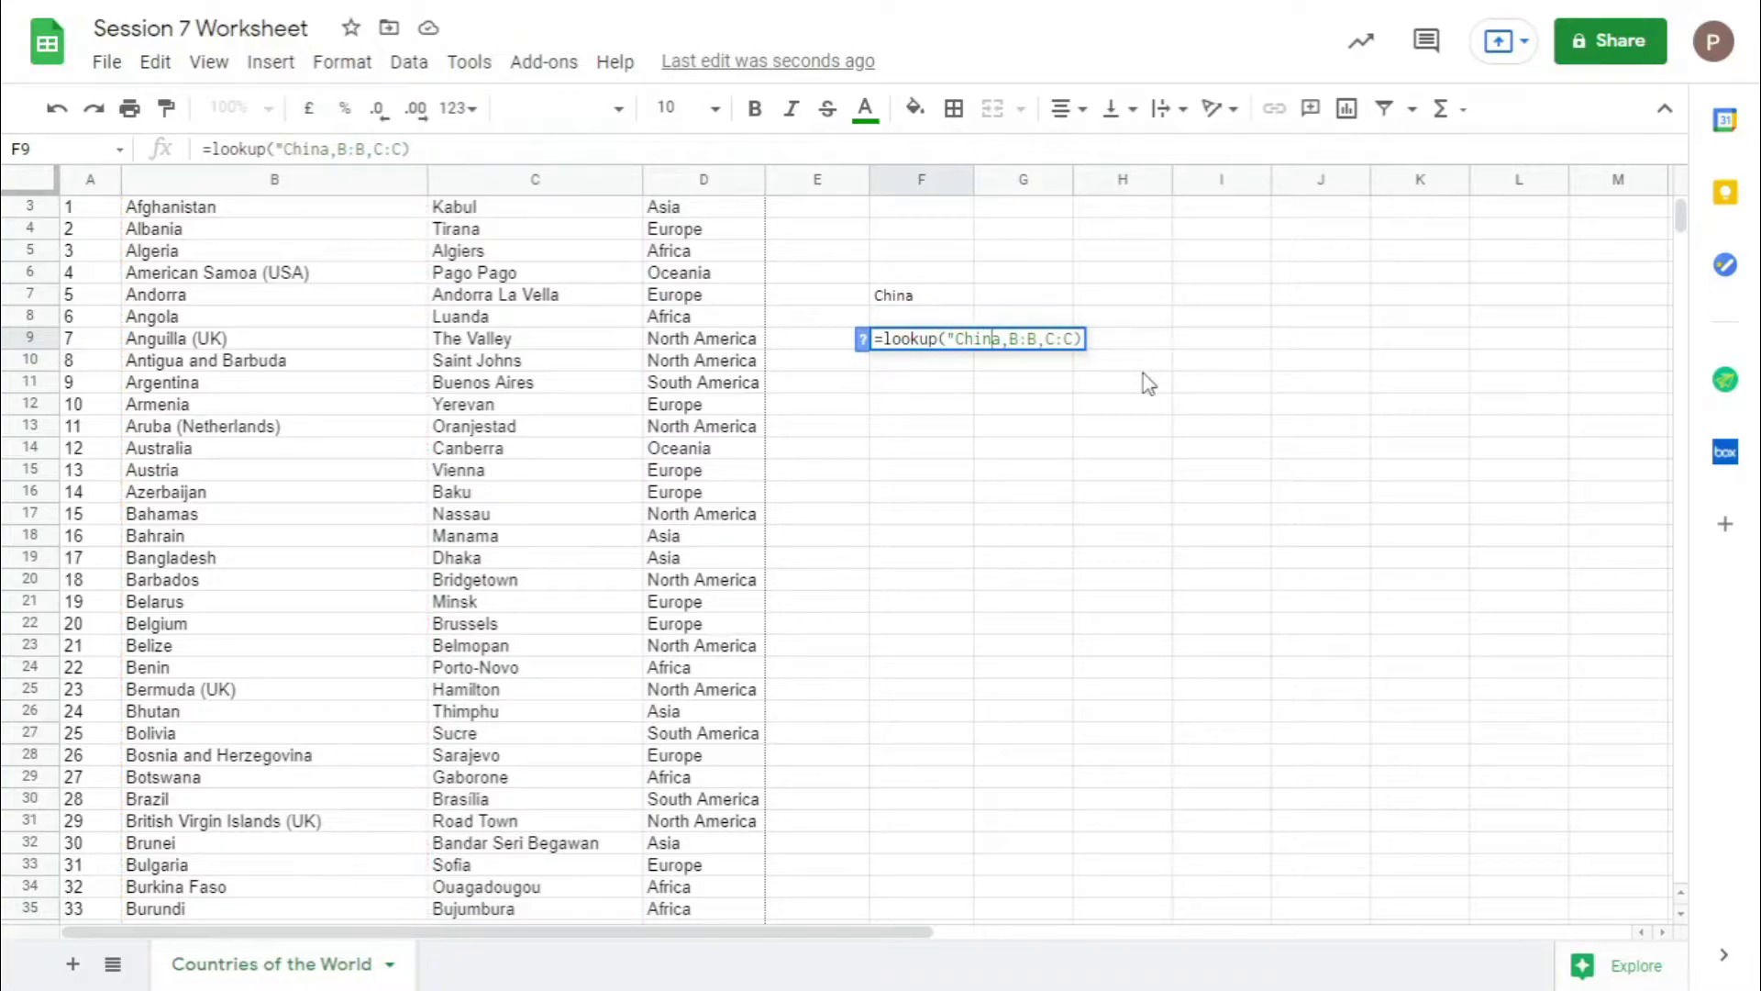
type("\"")
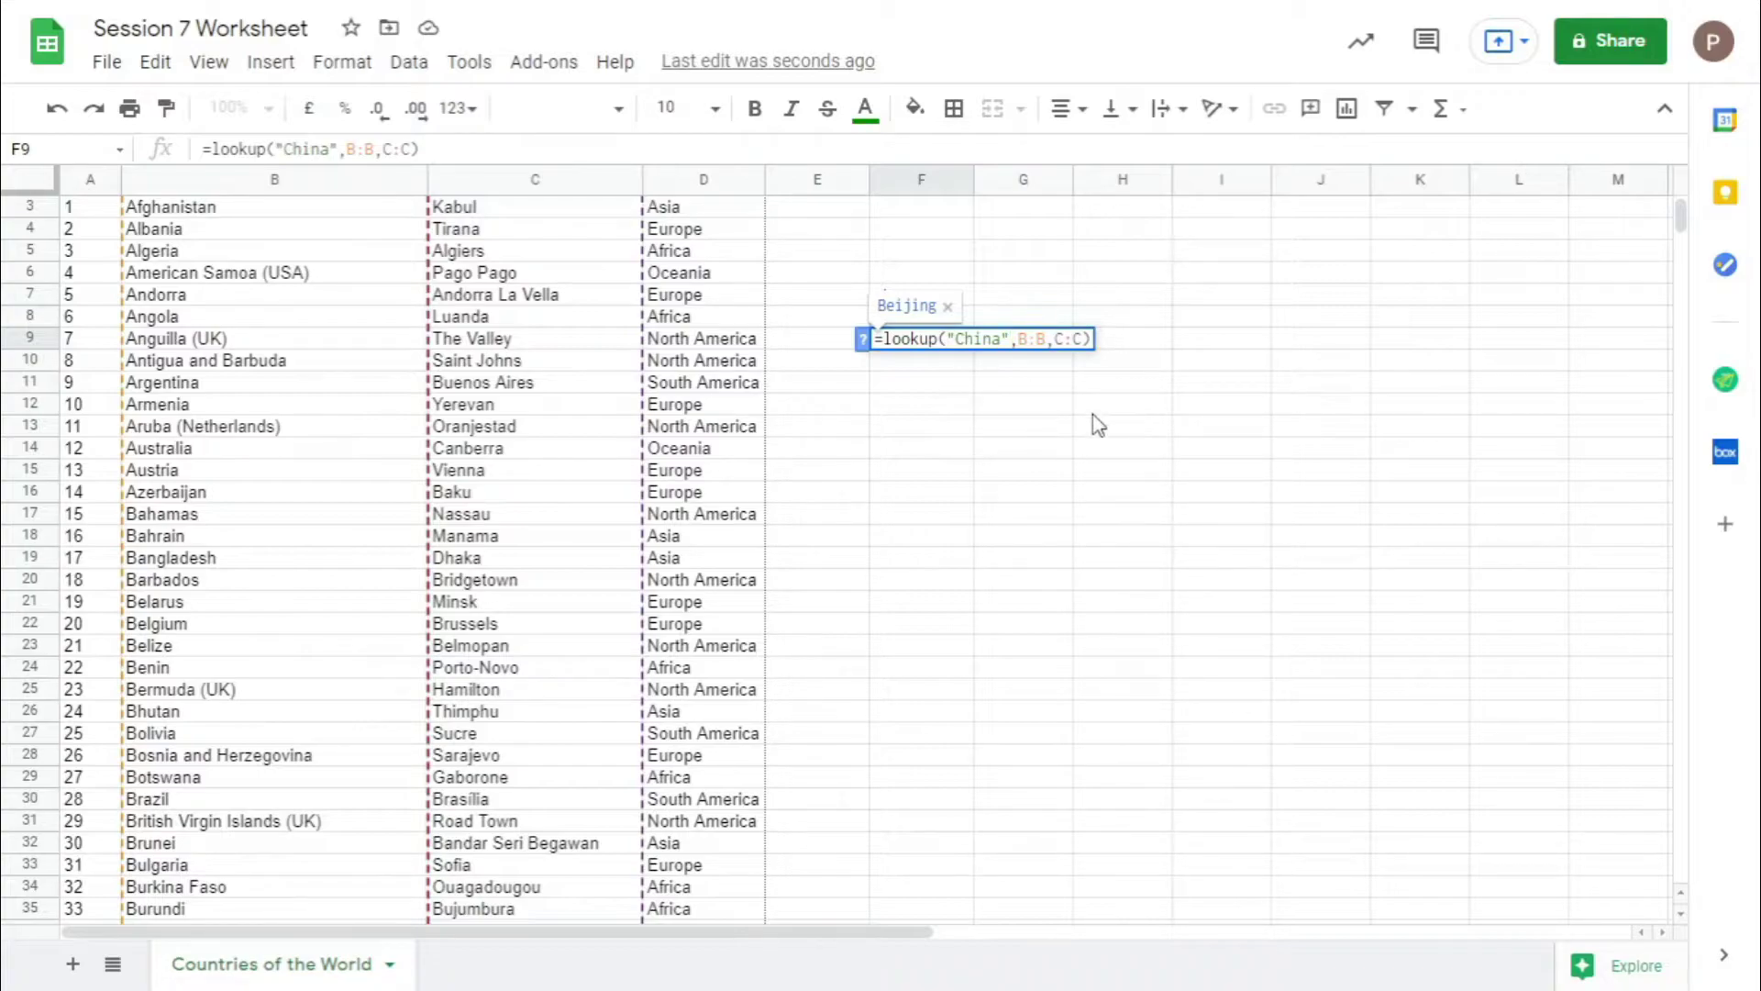
key("Return")
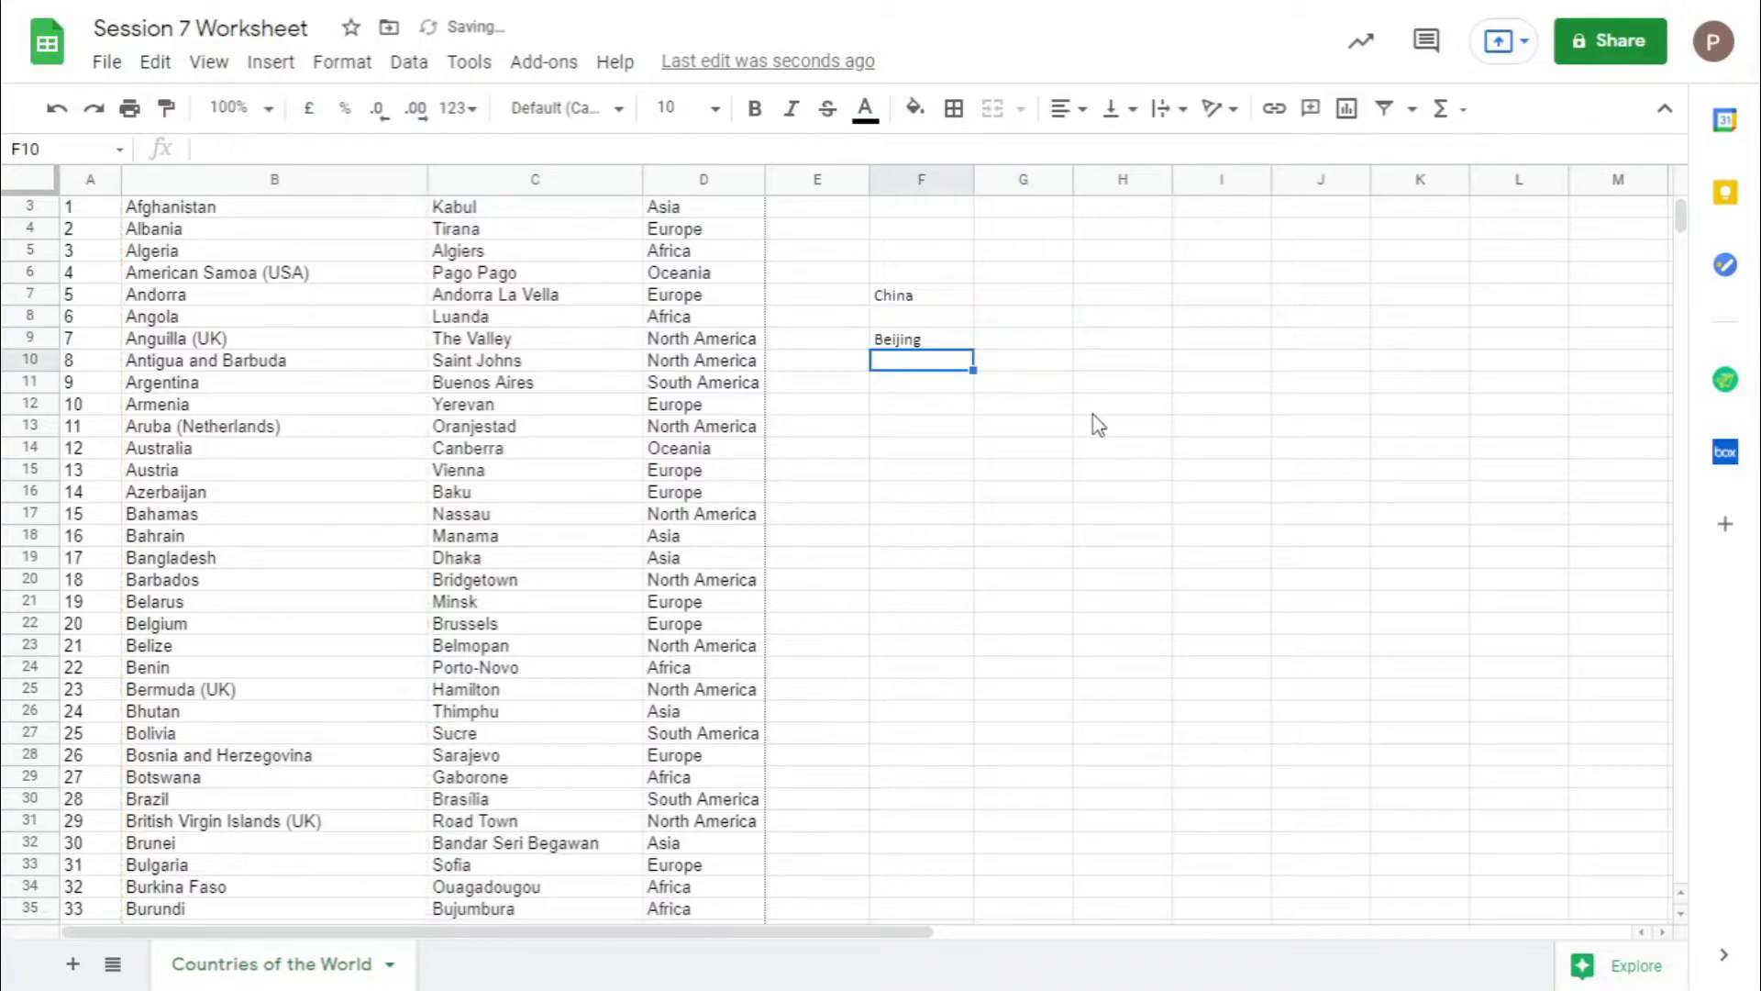
Replace the quoted search key in cell F9's LOOKUP formula with a reference to cell F7.
left_click(918, 342)
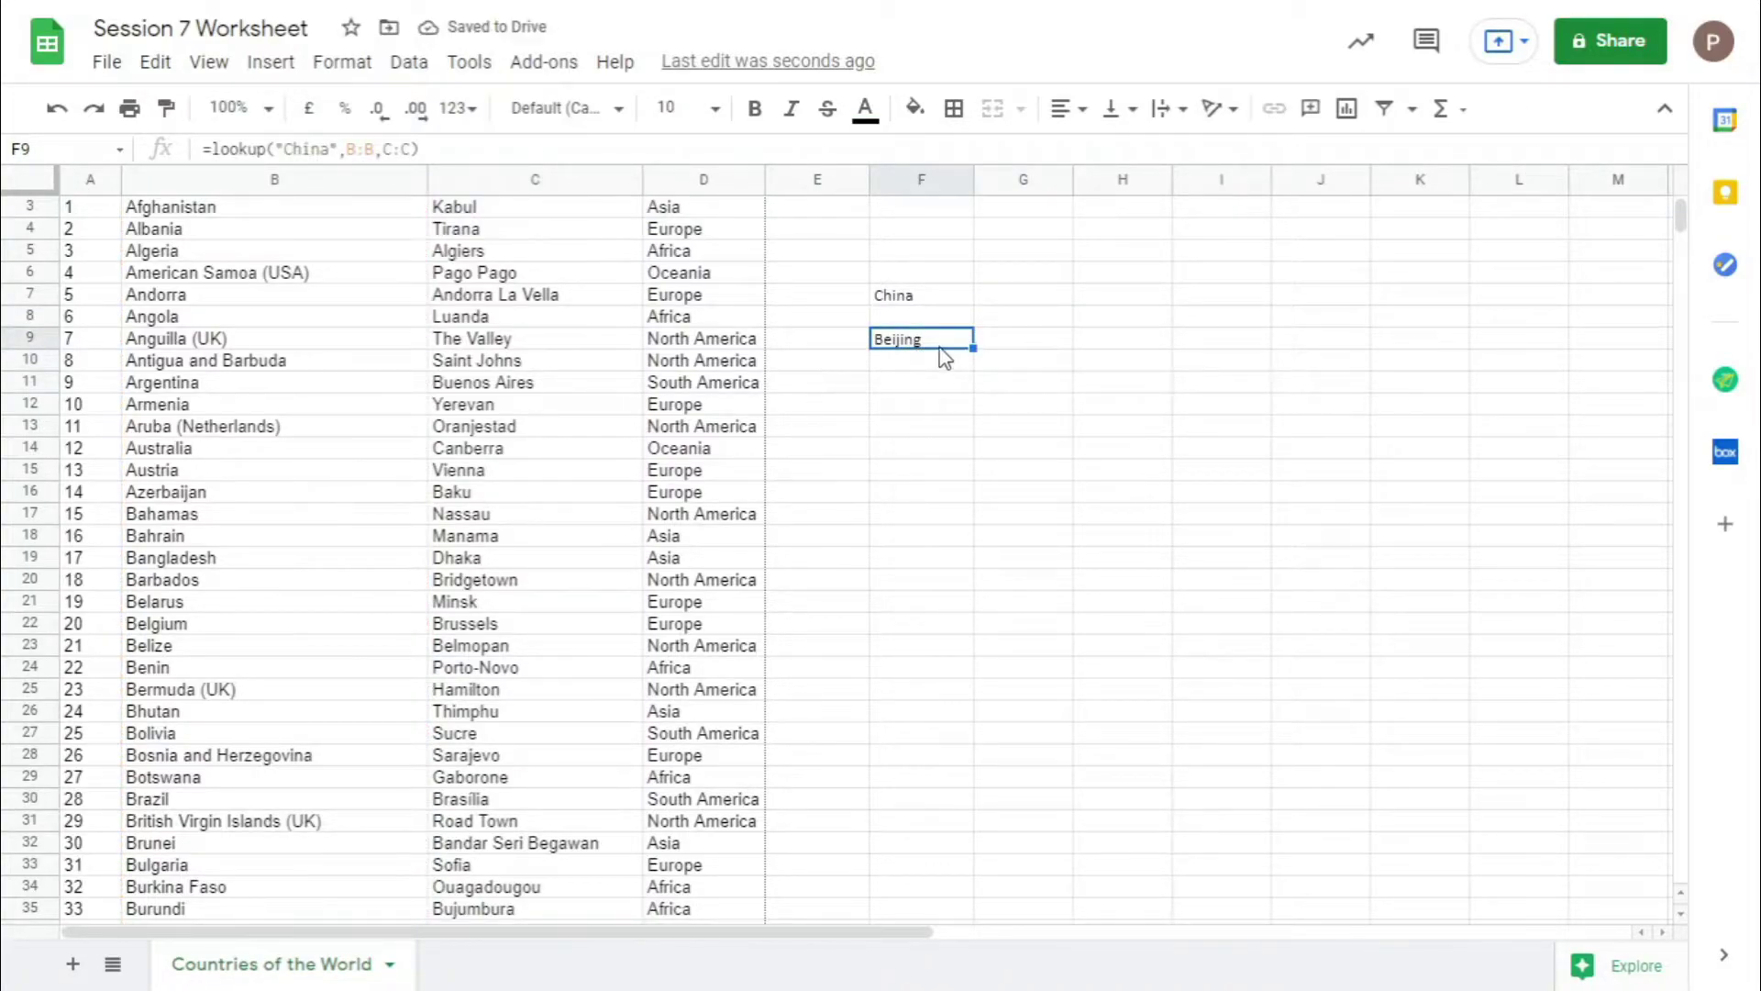
triple_click(959, 356)
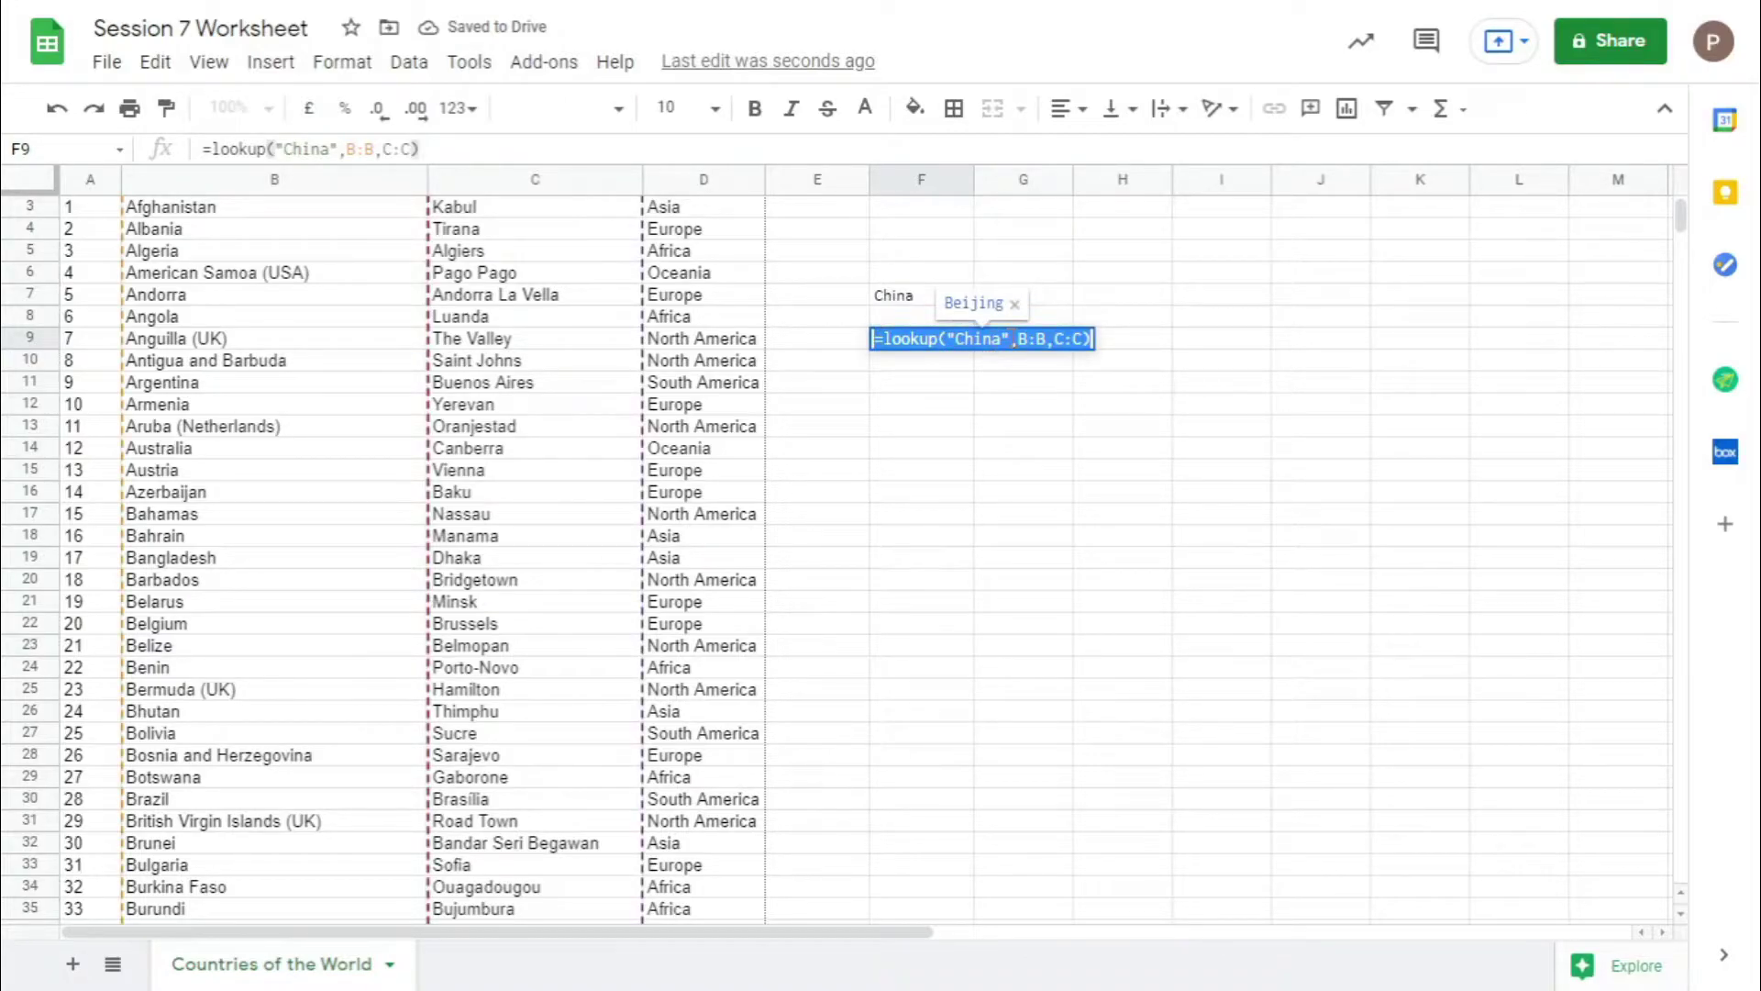
left_click_drag(1013, 339, 924, 346)
left_click(1009, 340)
left_click_drag(1010, 340, 947, 348)
key("BackSpace")
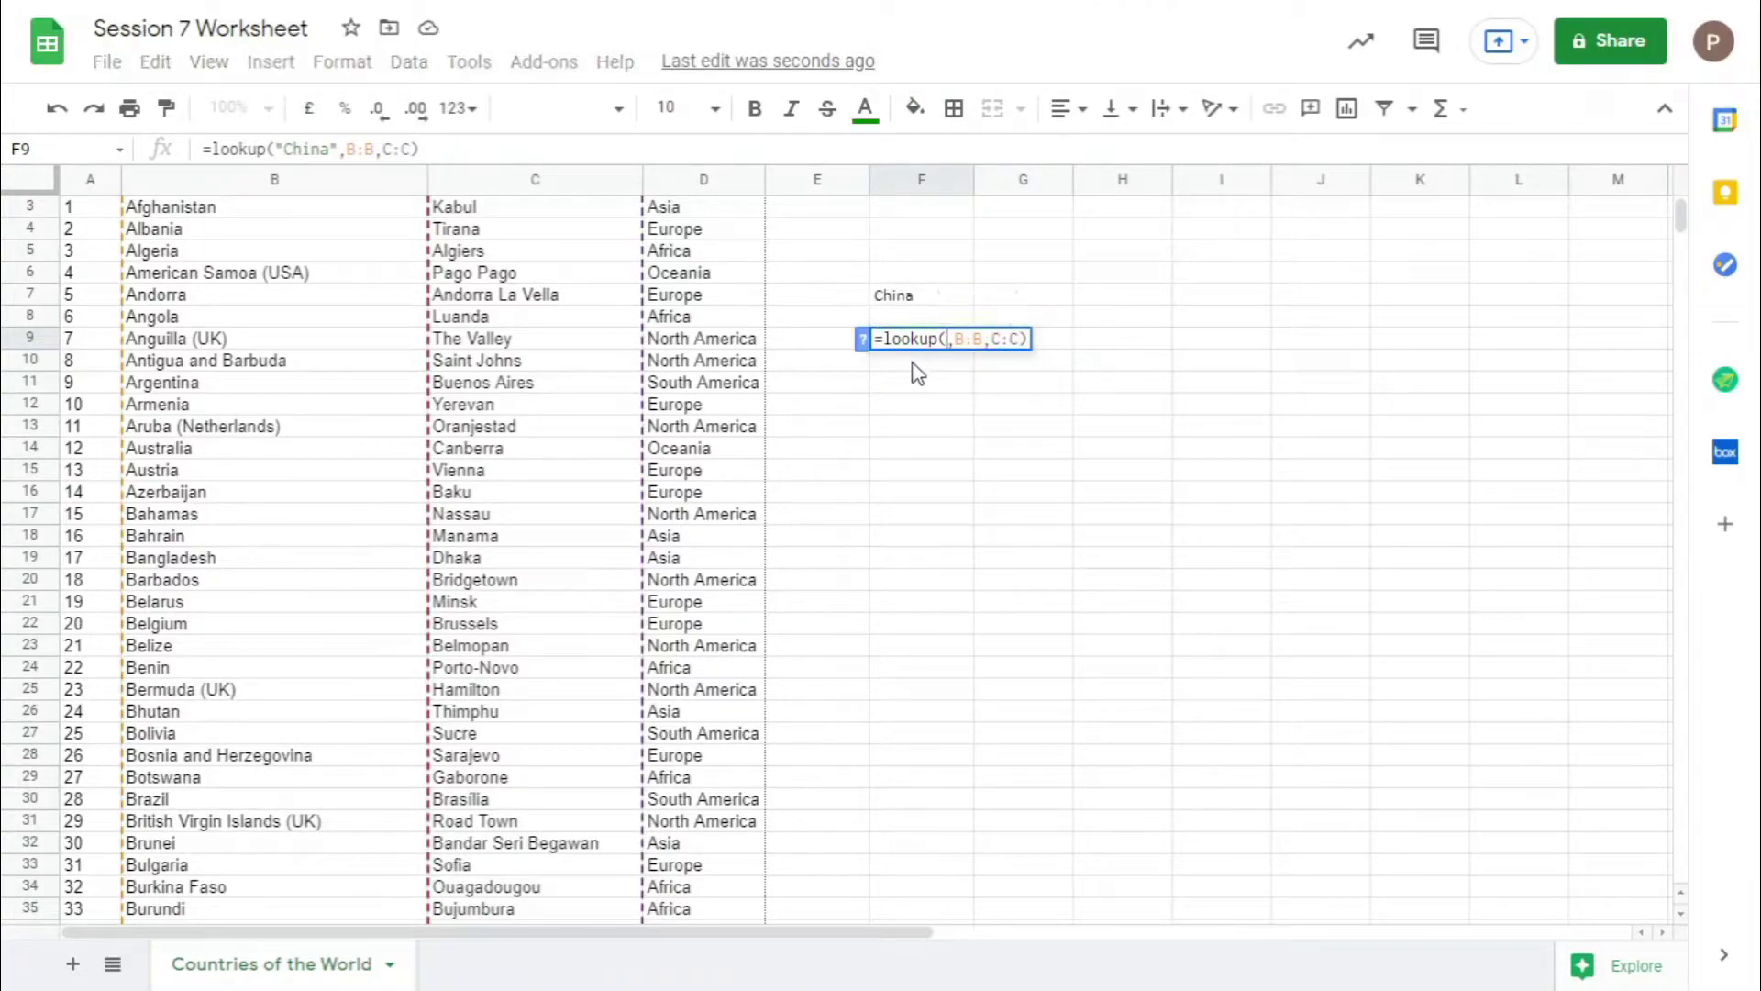
left_click(901, 298)
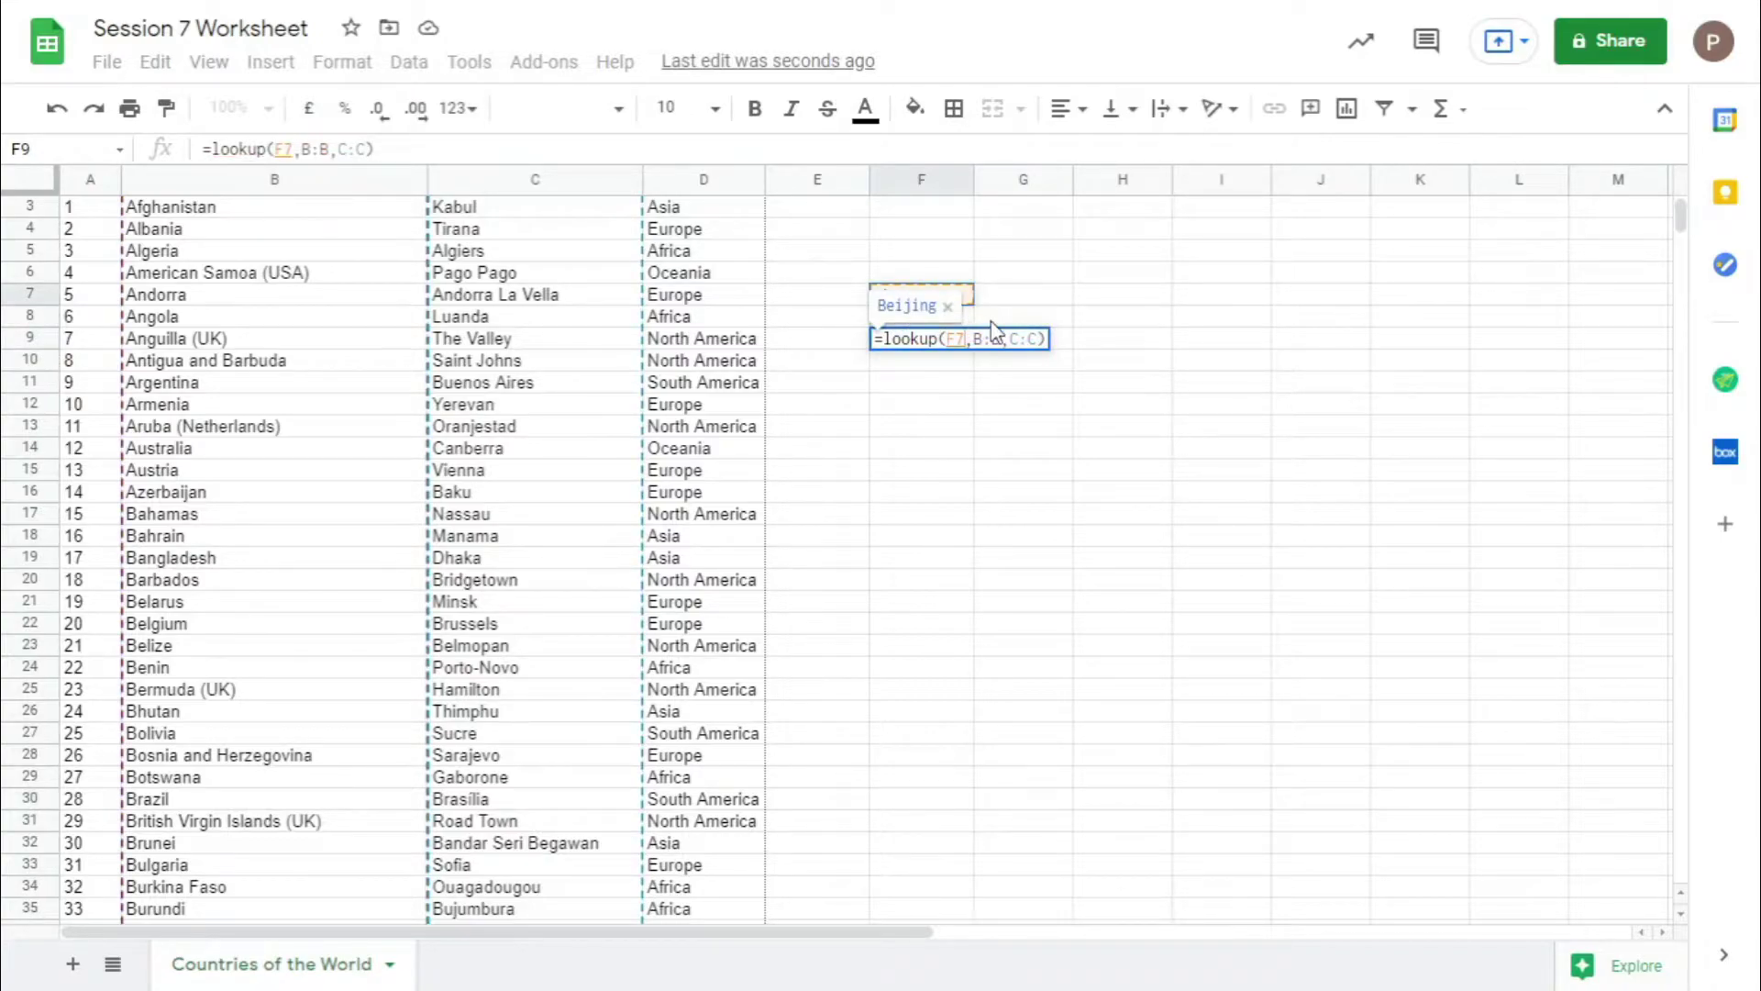
key("Return")
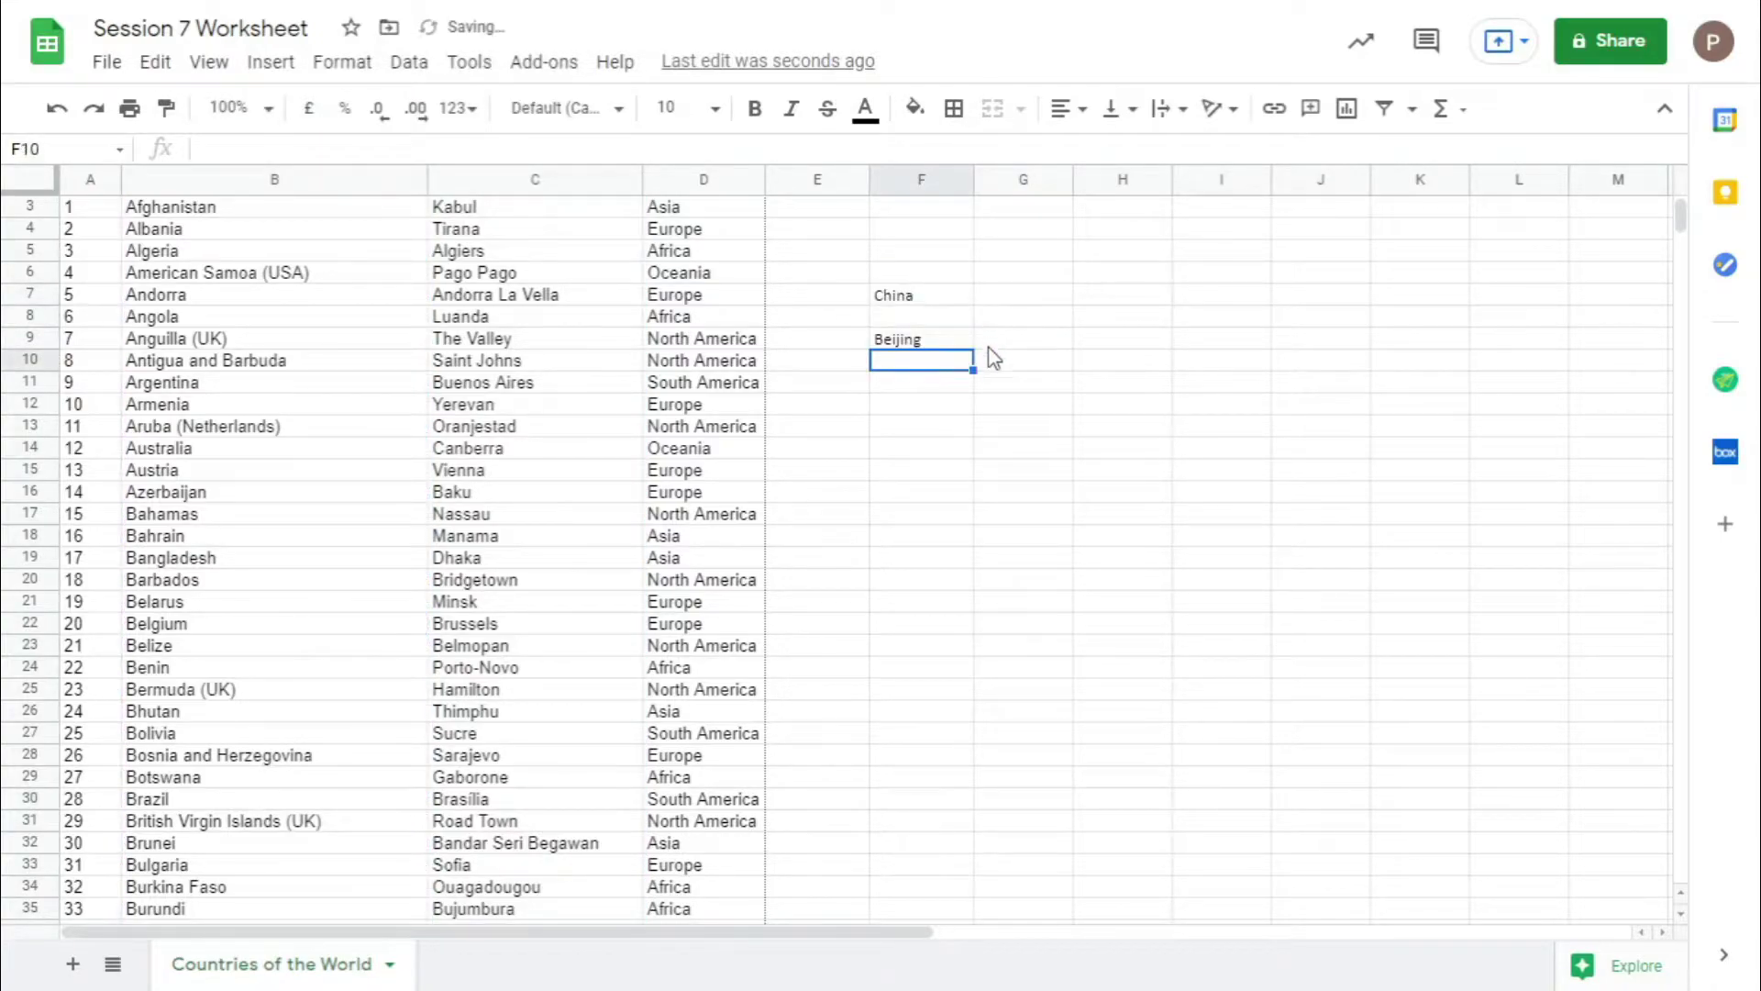
Change the lookup country in cell F7 to Australia.
left_click(927, 302)
type("Aruna")
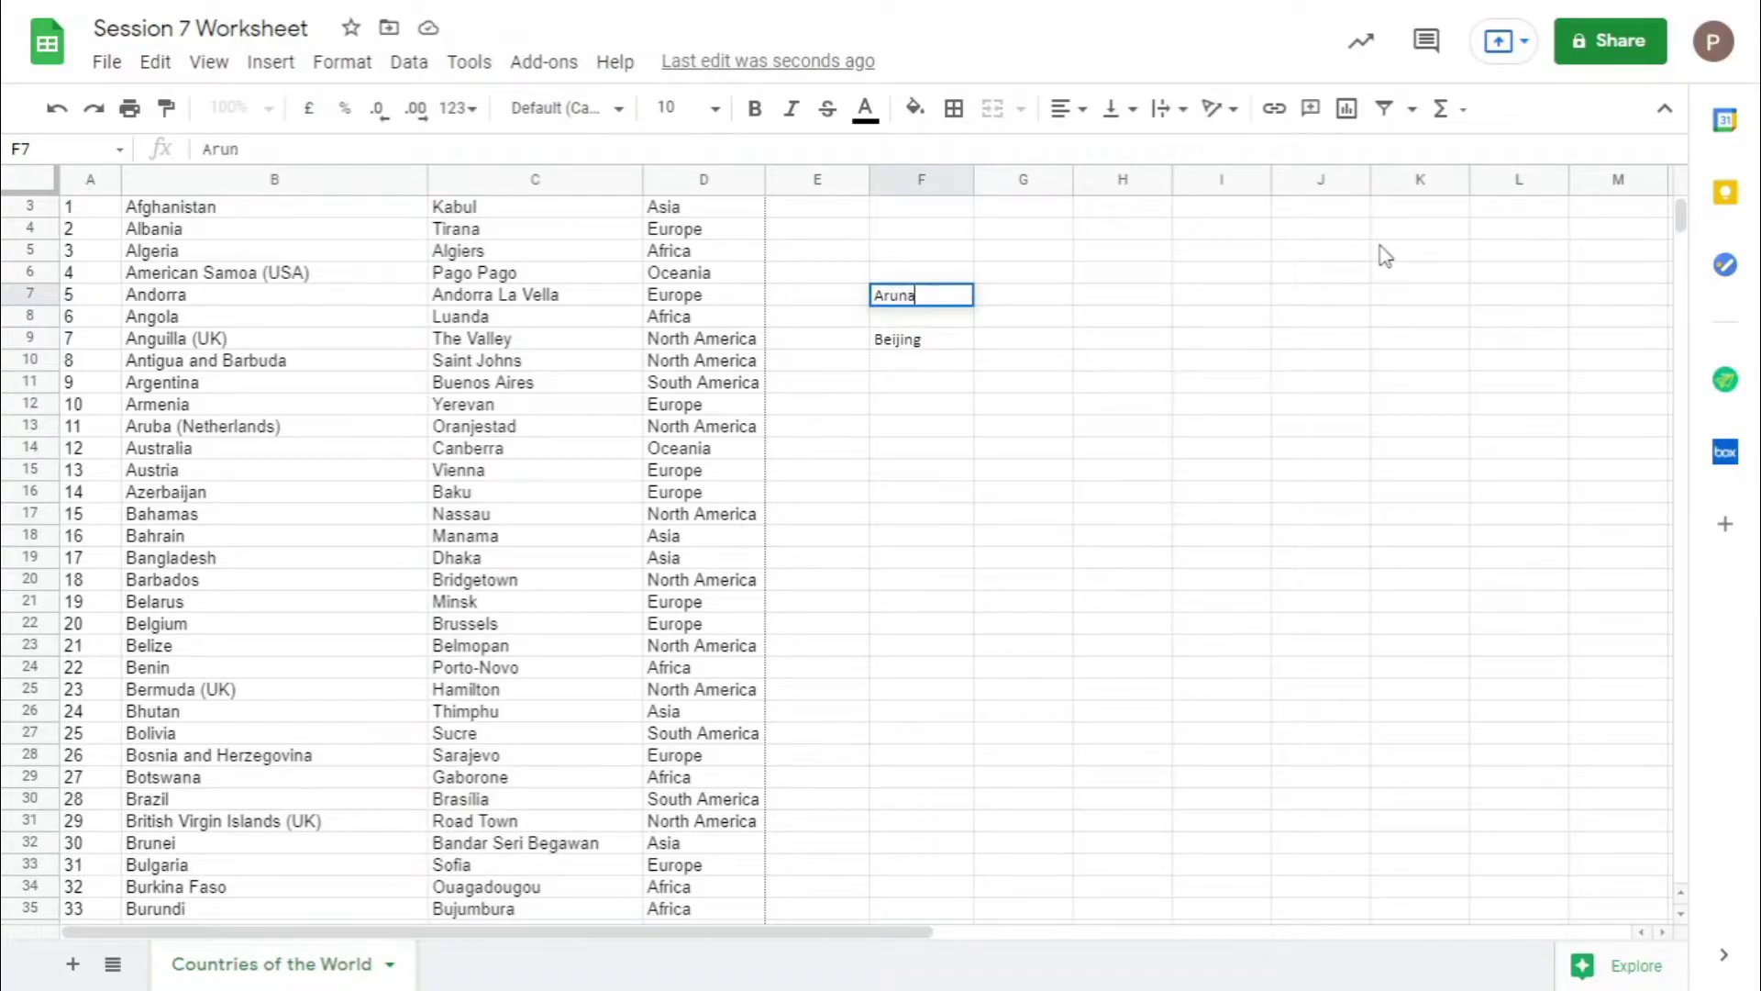
key("BackSpace")
key("BackSpace")
key("BackSpace")
key("BackSpace")
type("A")
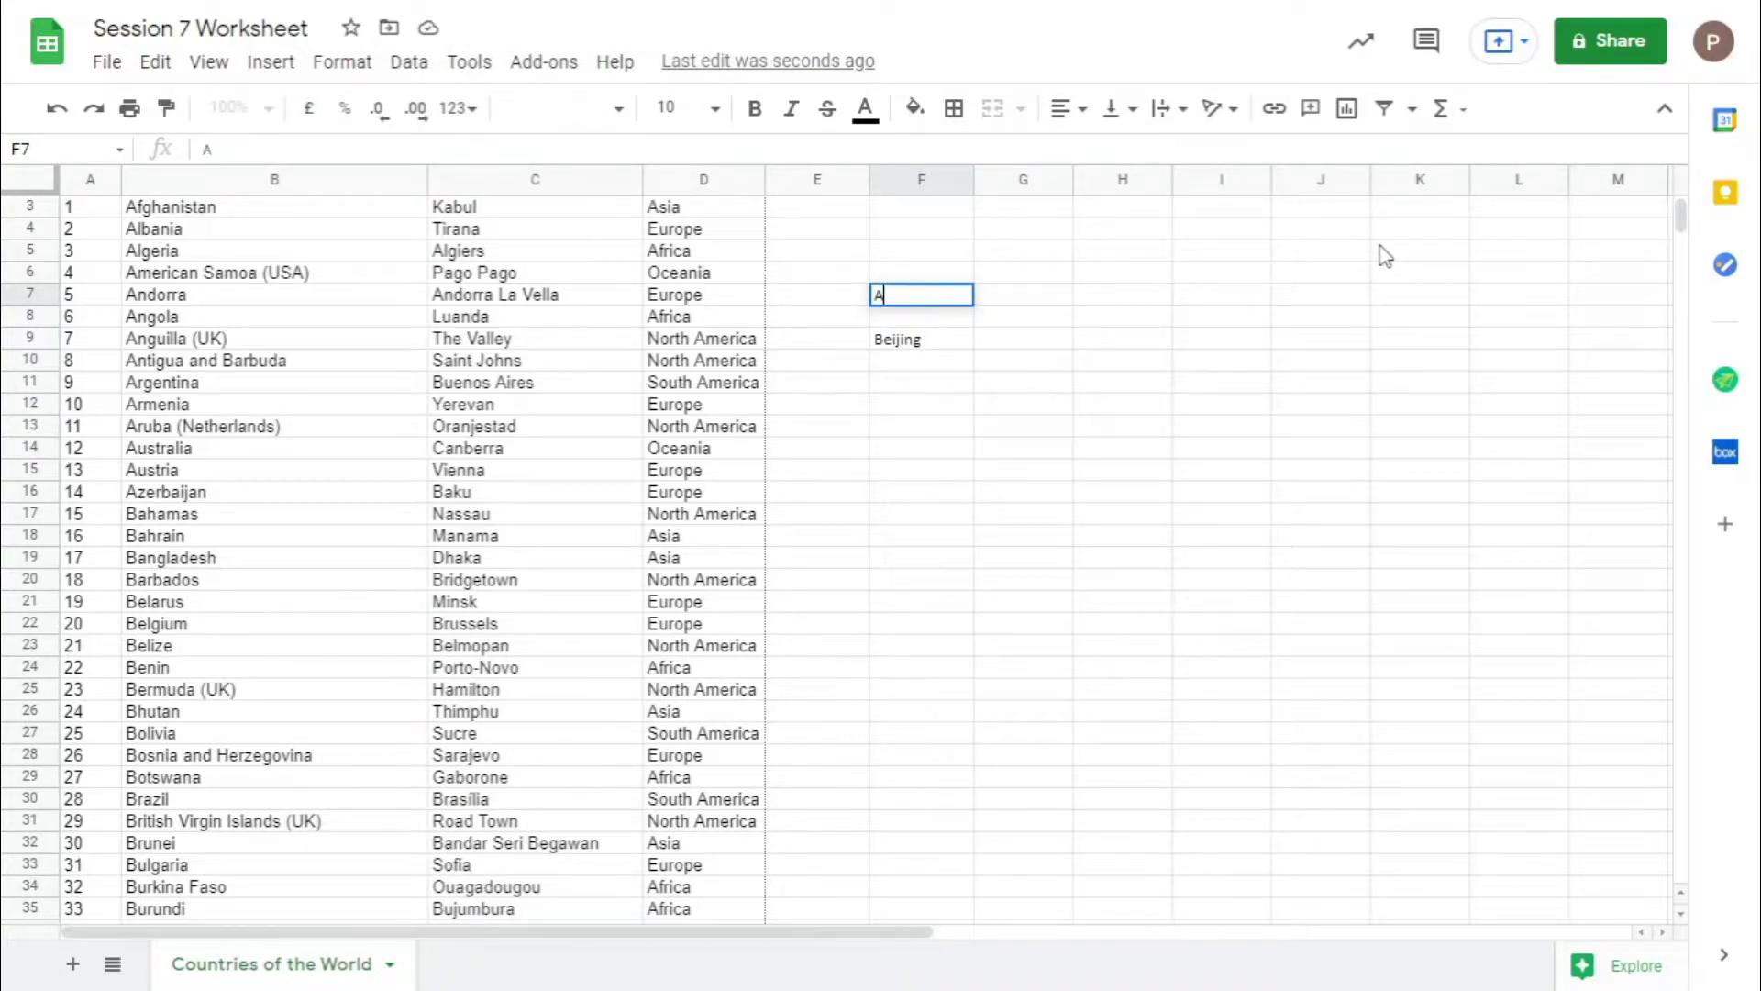
type("ustrai")
type("lia")
key("Return")
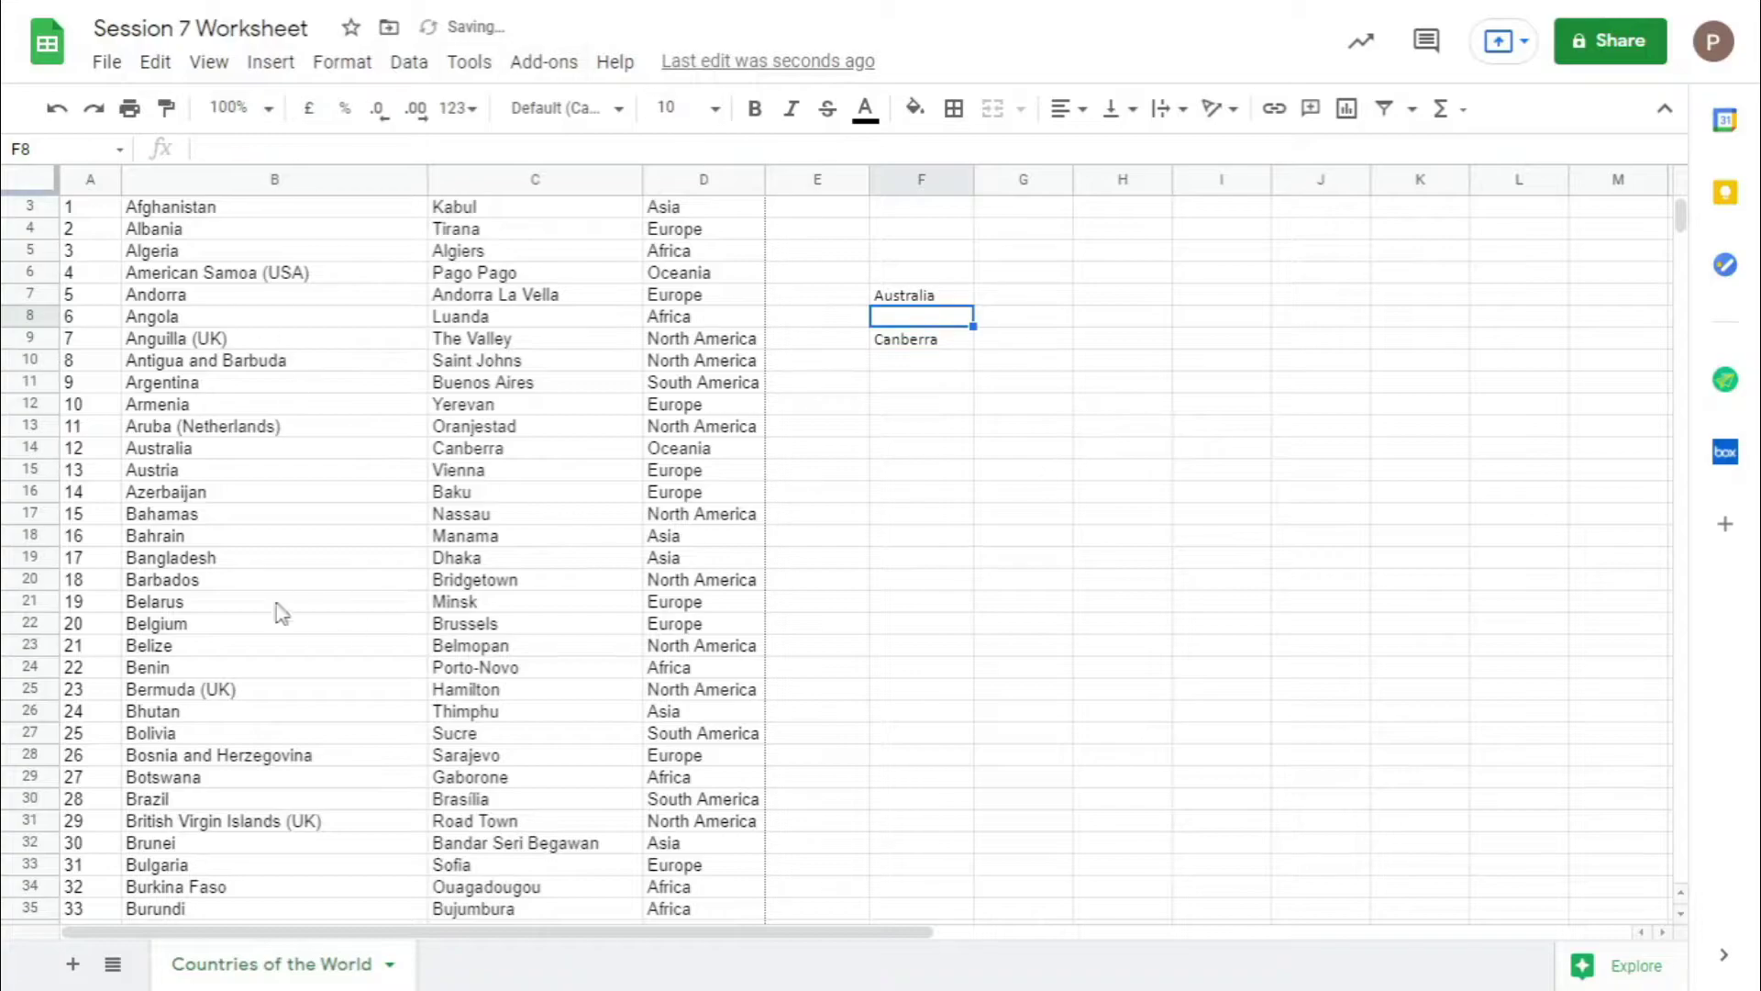
Review the capital and the LOOKUP formula in cell F9 for the country entered in F7.
left_click(927, 343)
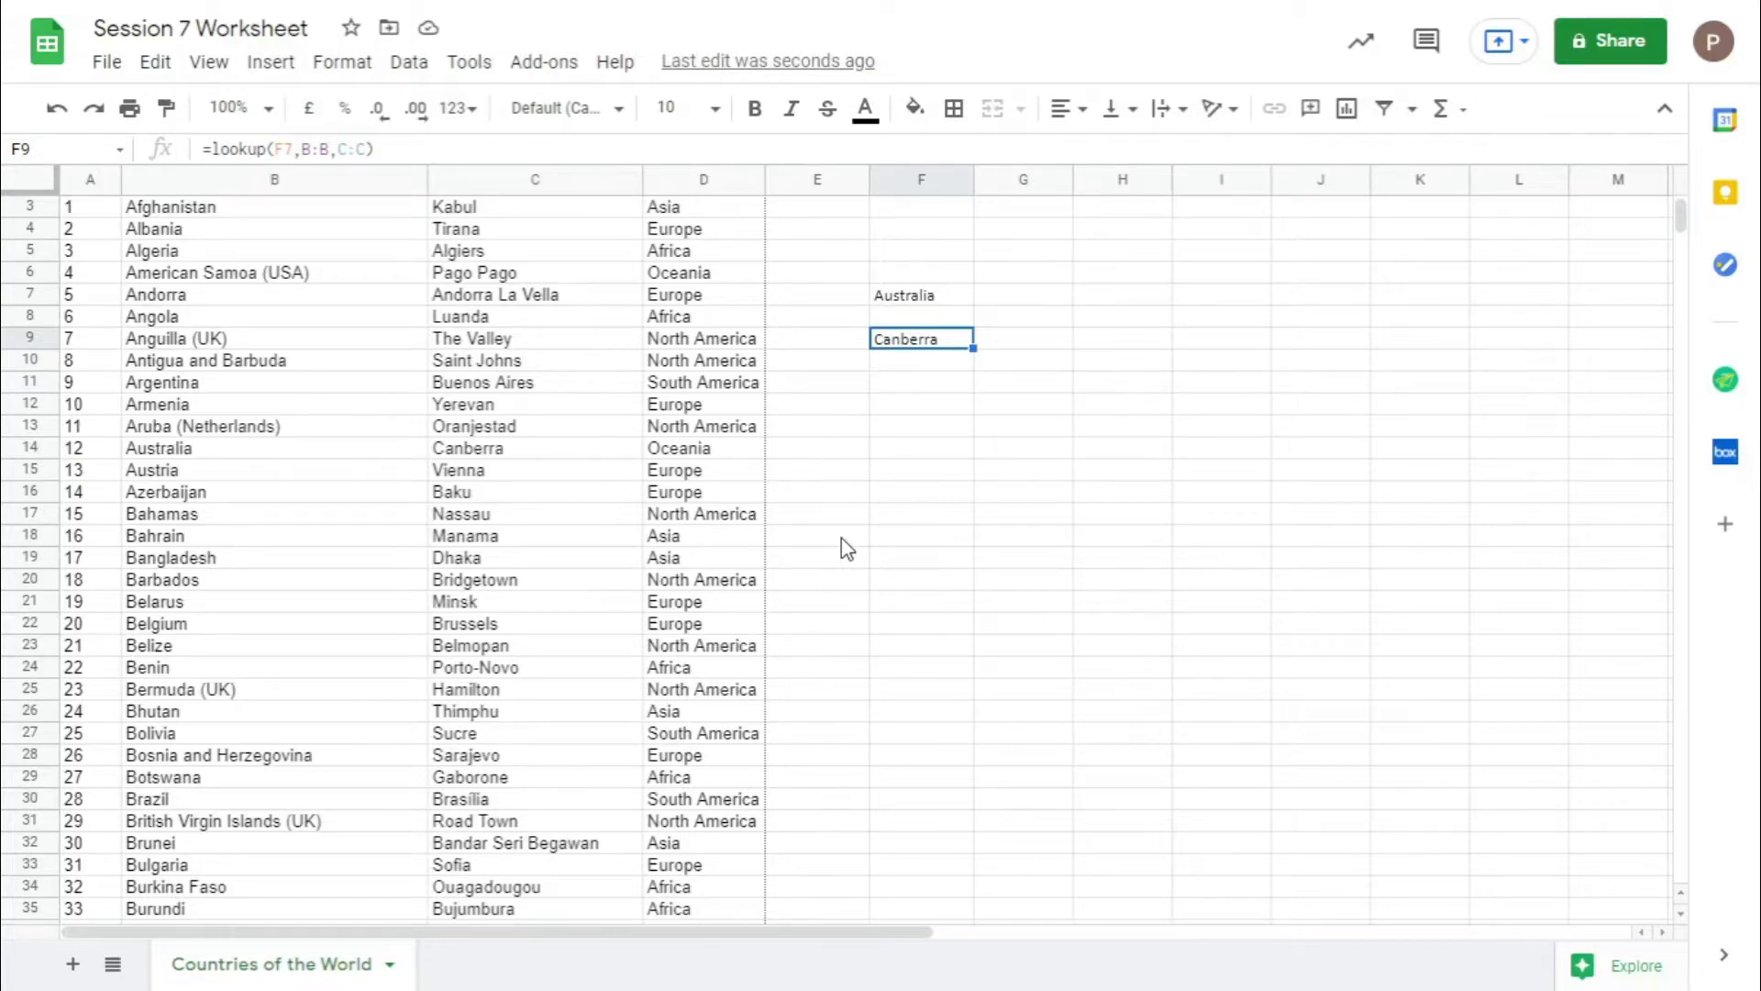
left_click(935, 367)
left_click(931, 385)
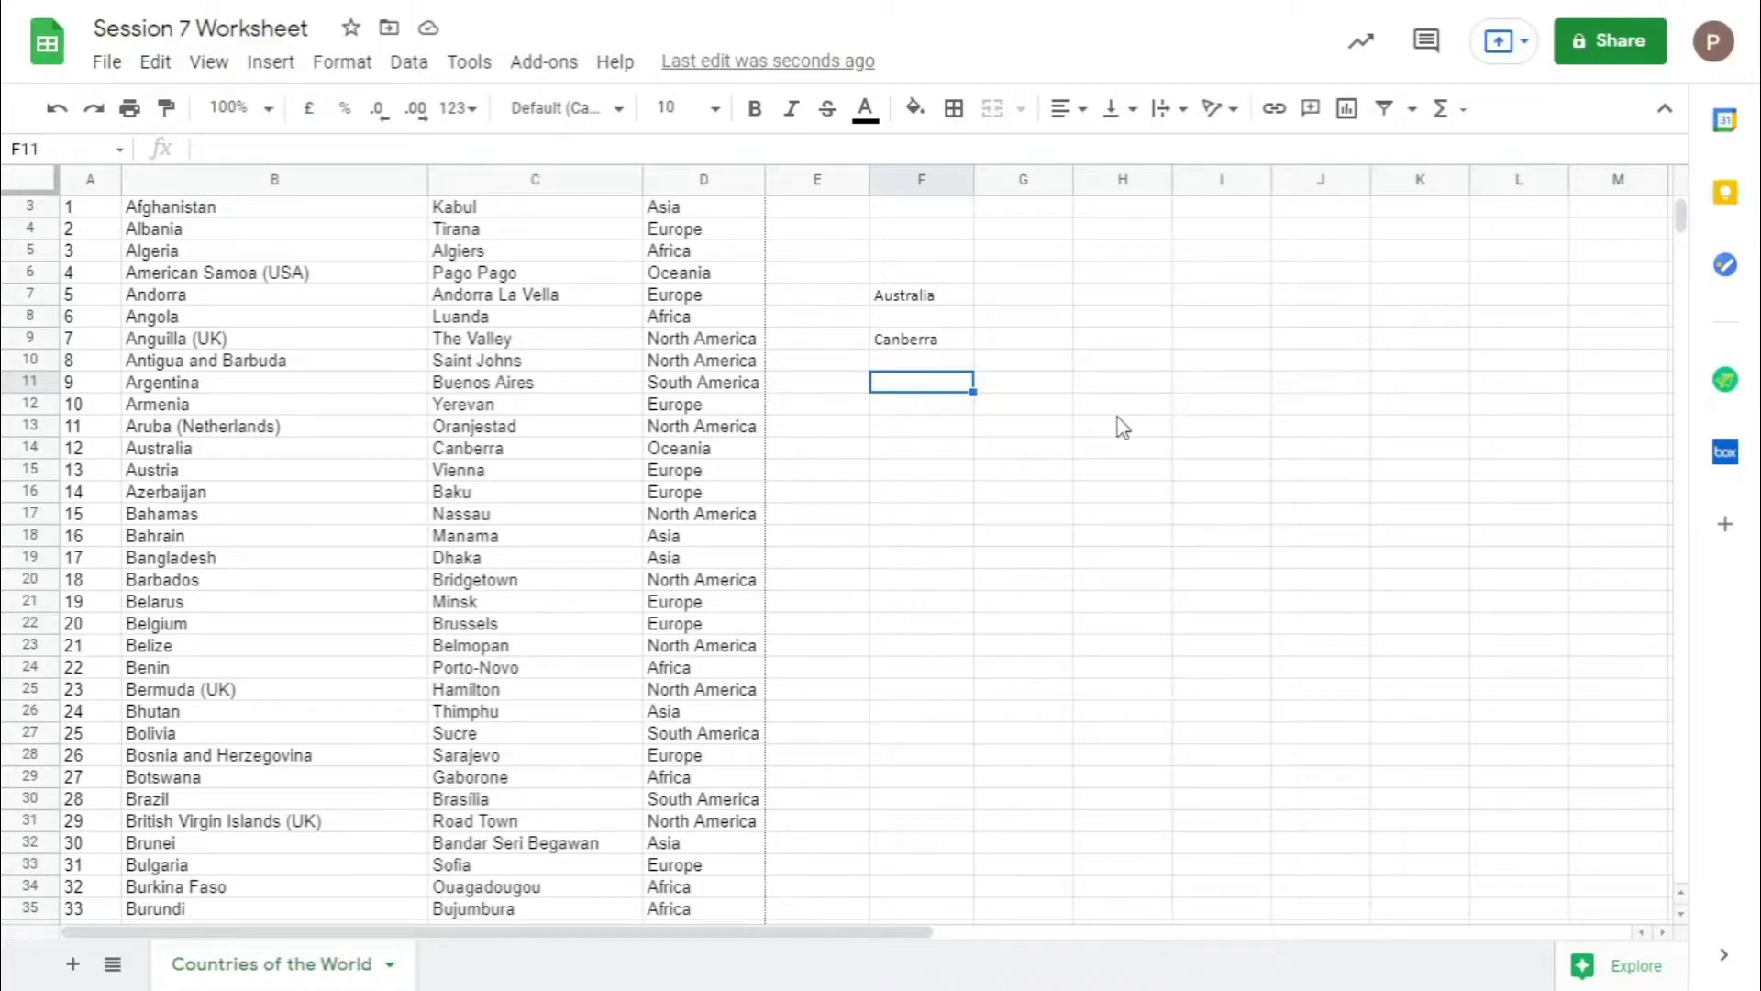
scroll(890, 444, "up", 1)
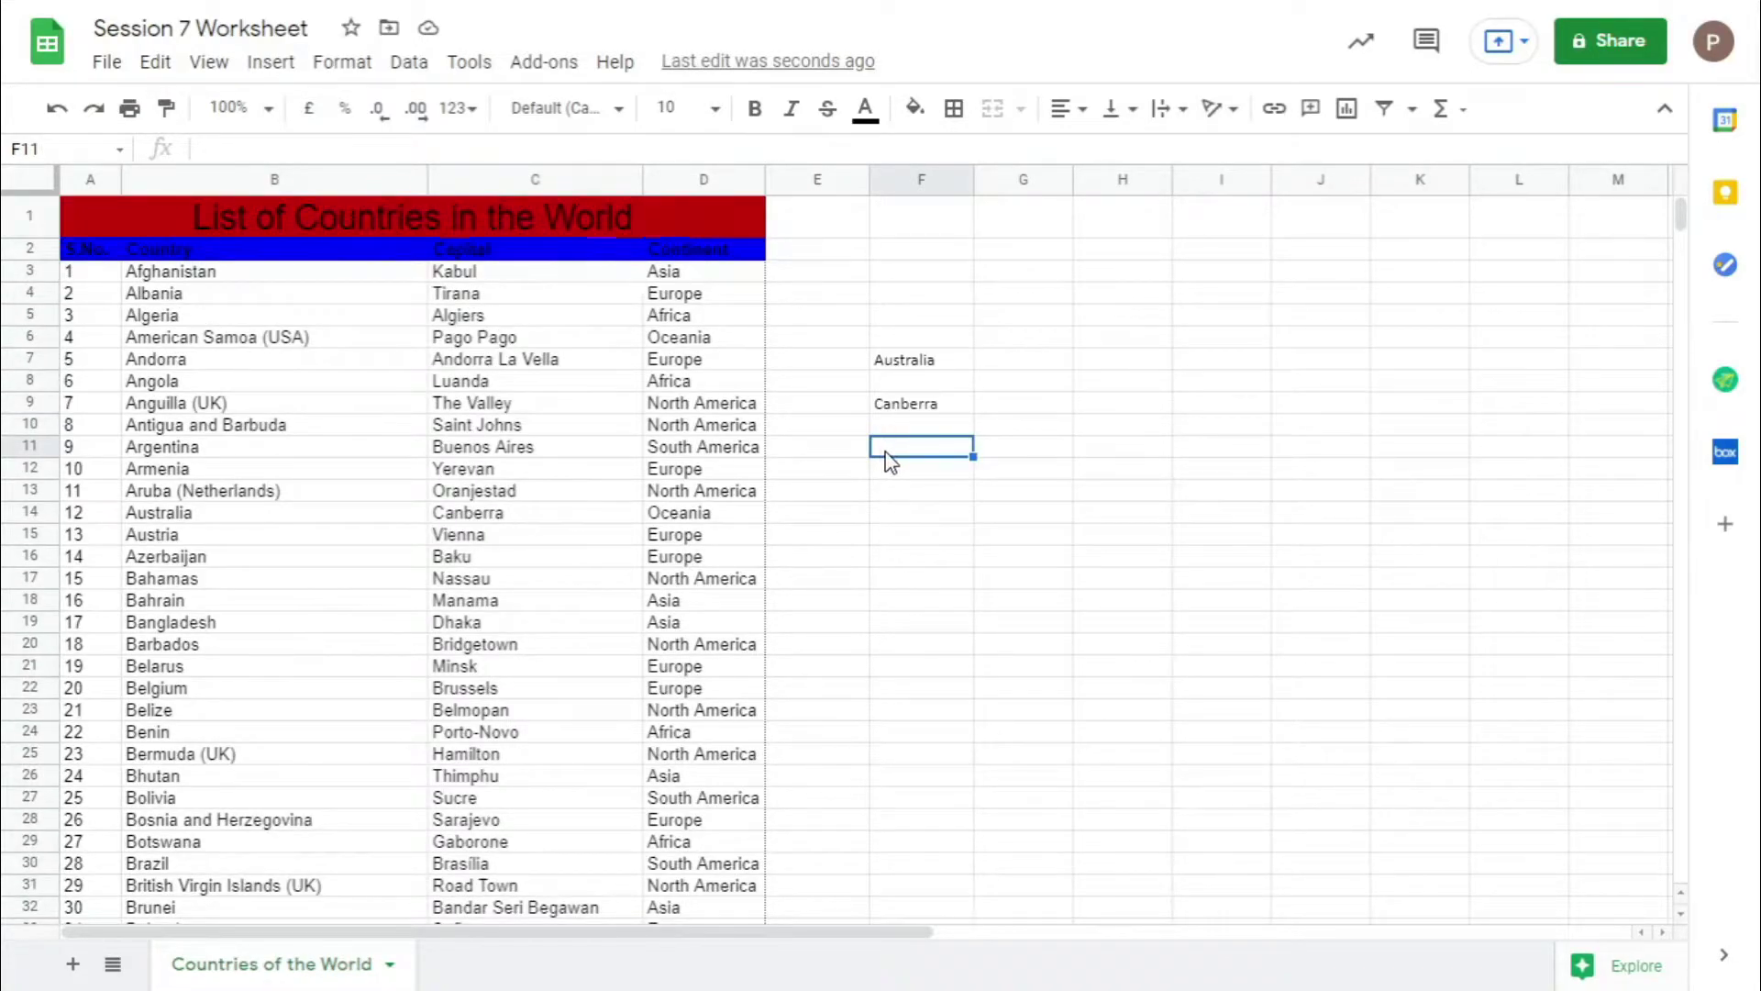
left_click(910, 409)
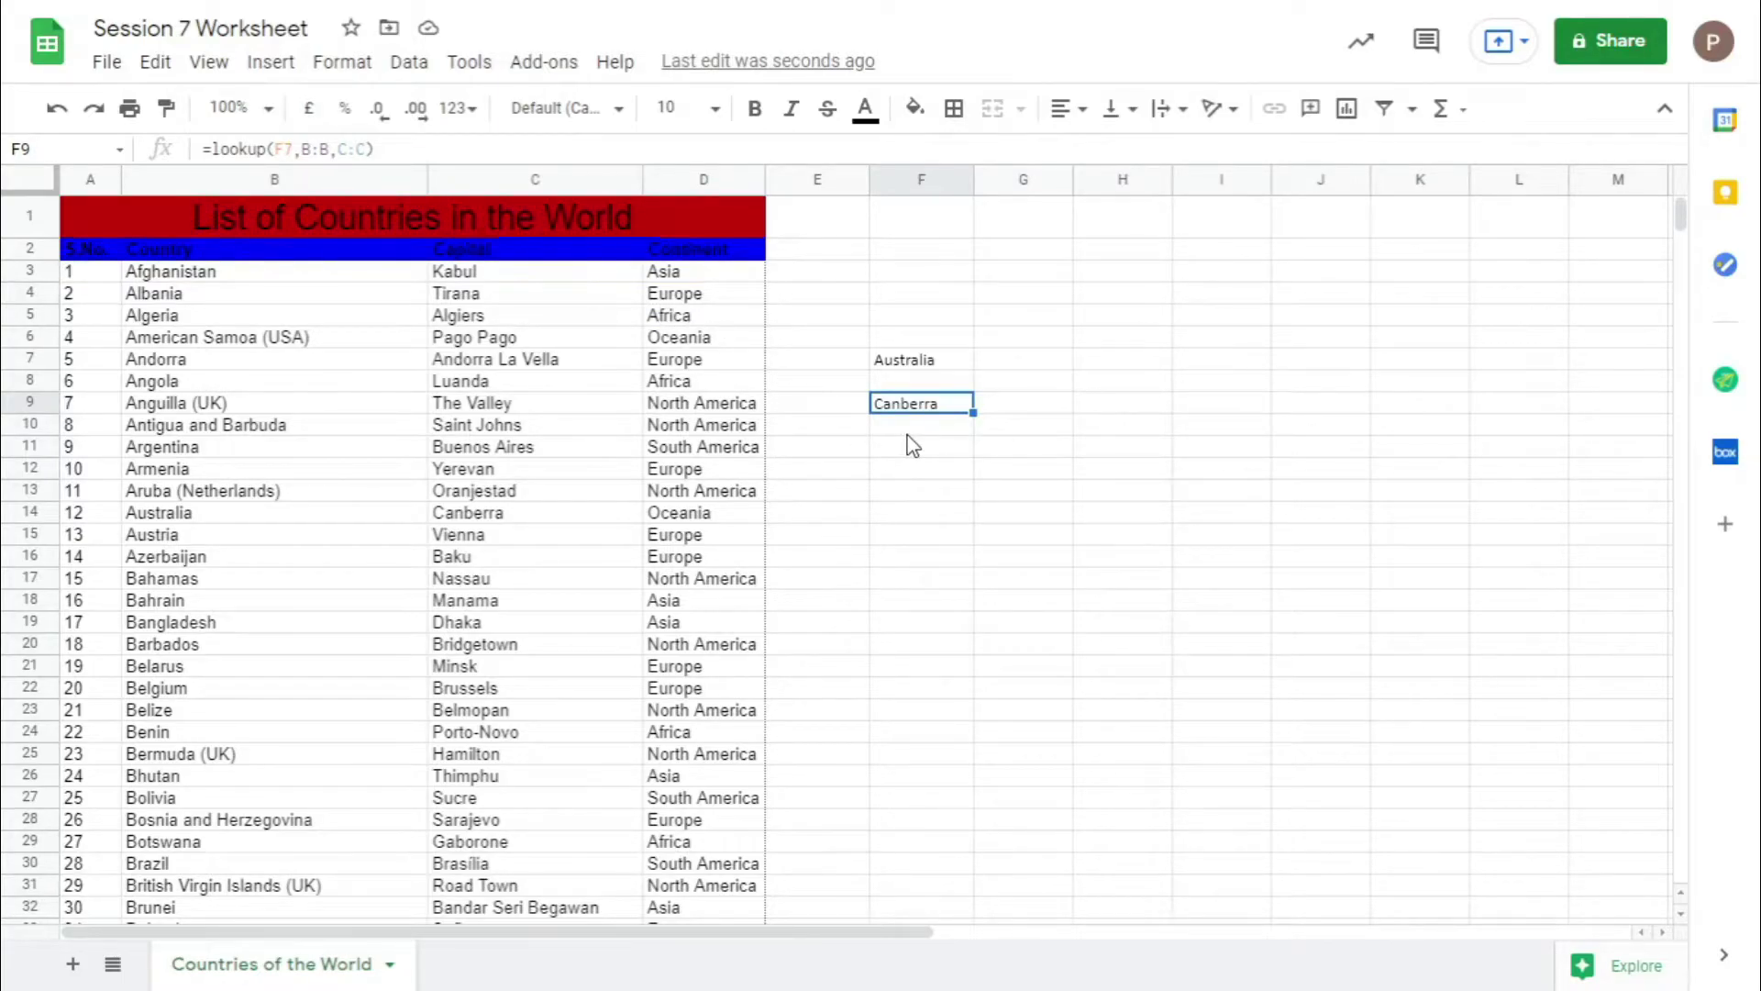
Start a VLOOKUP formula in cell F11 with cell F7 as the search key.
left_click(936, 459)
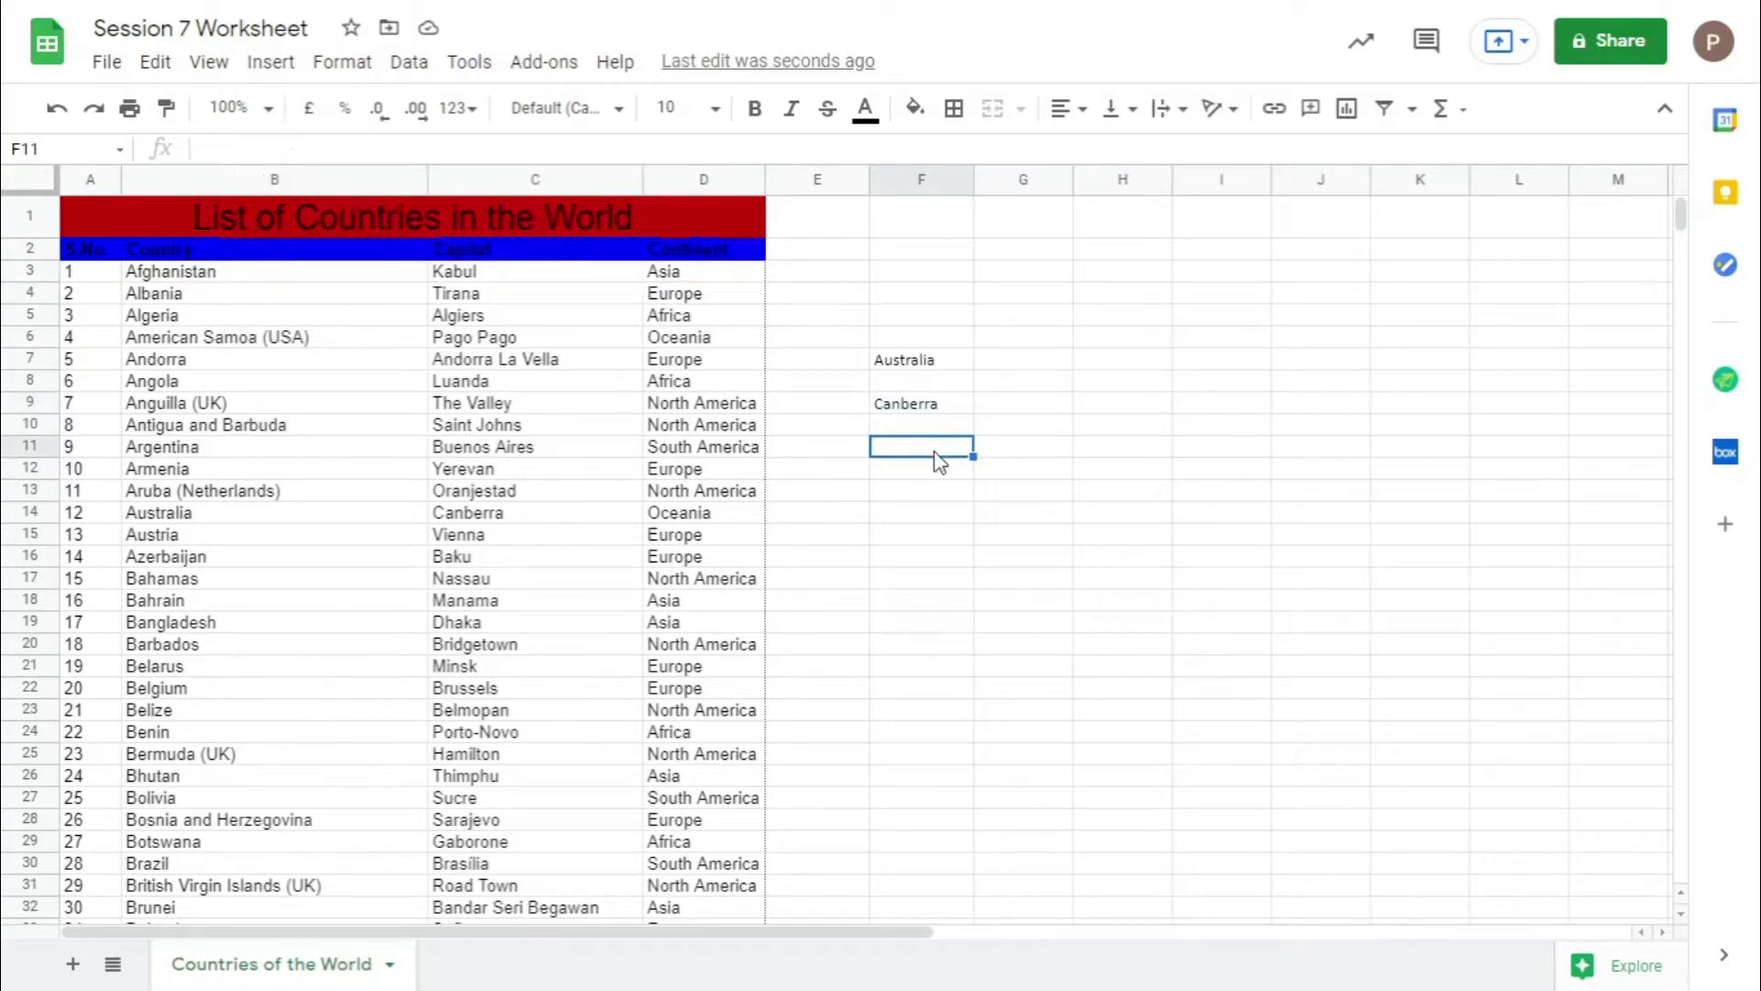
type("+V11")
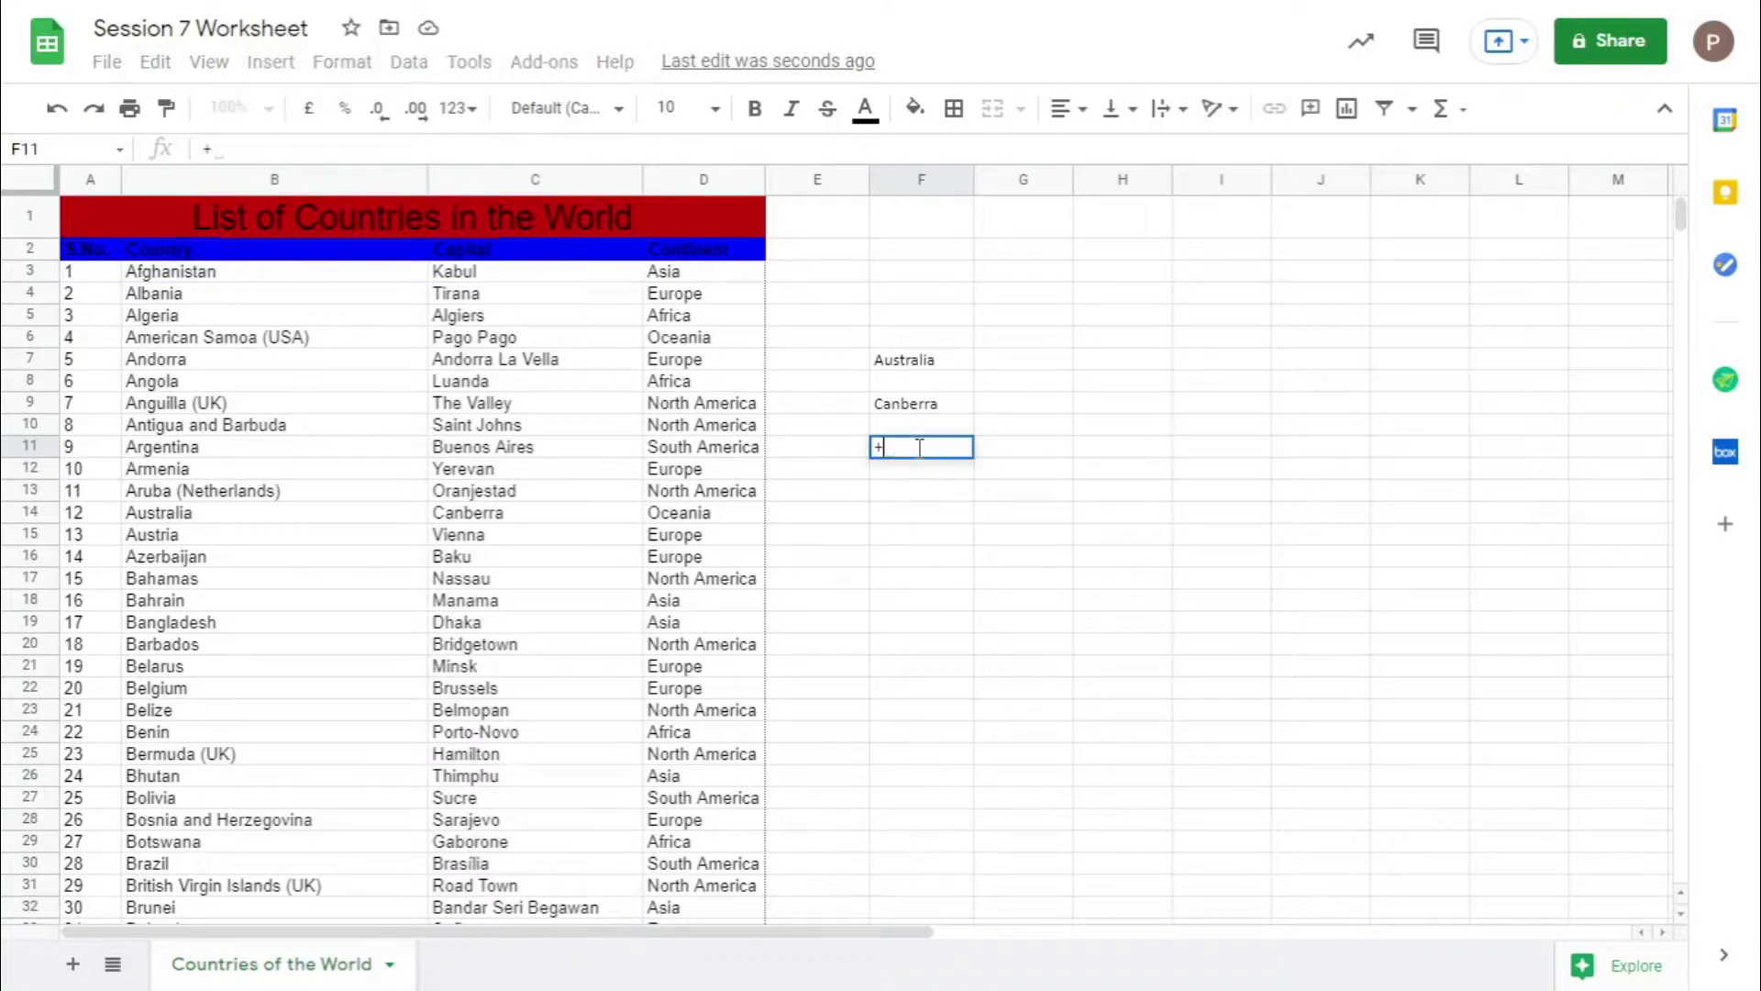
key("BackSpace")
key("BackSpace")
key("BackSpace")
key("BackSpace")
type("=Vlookup")
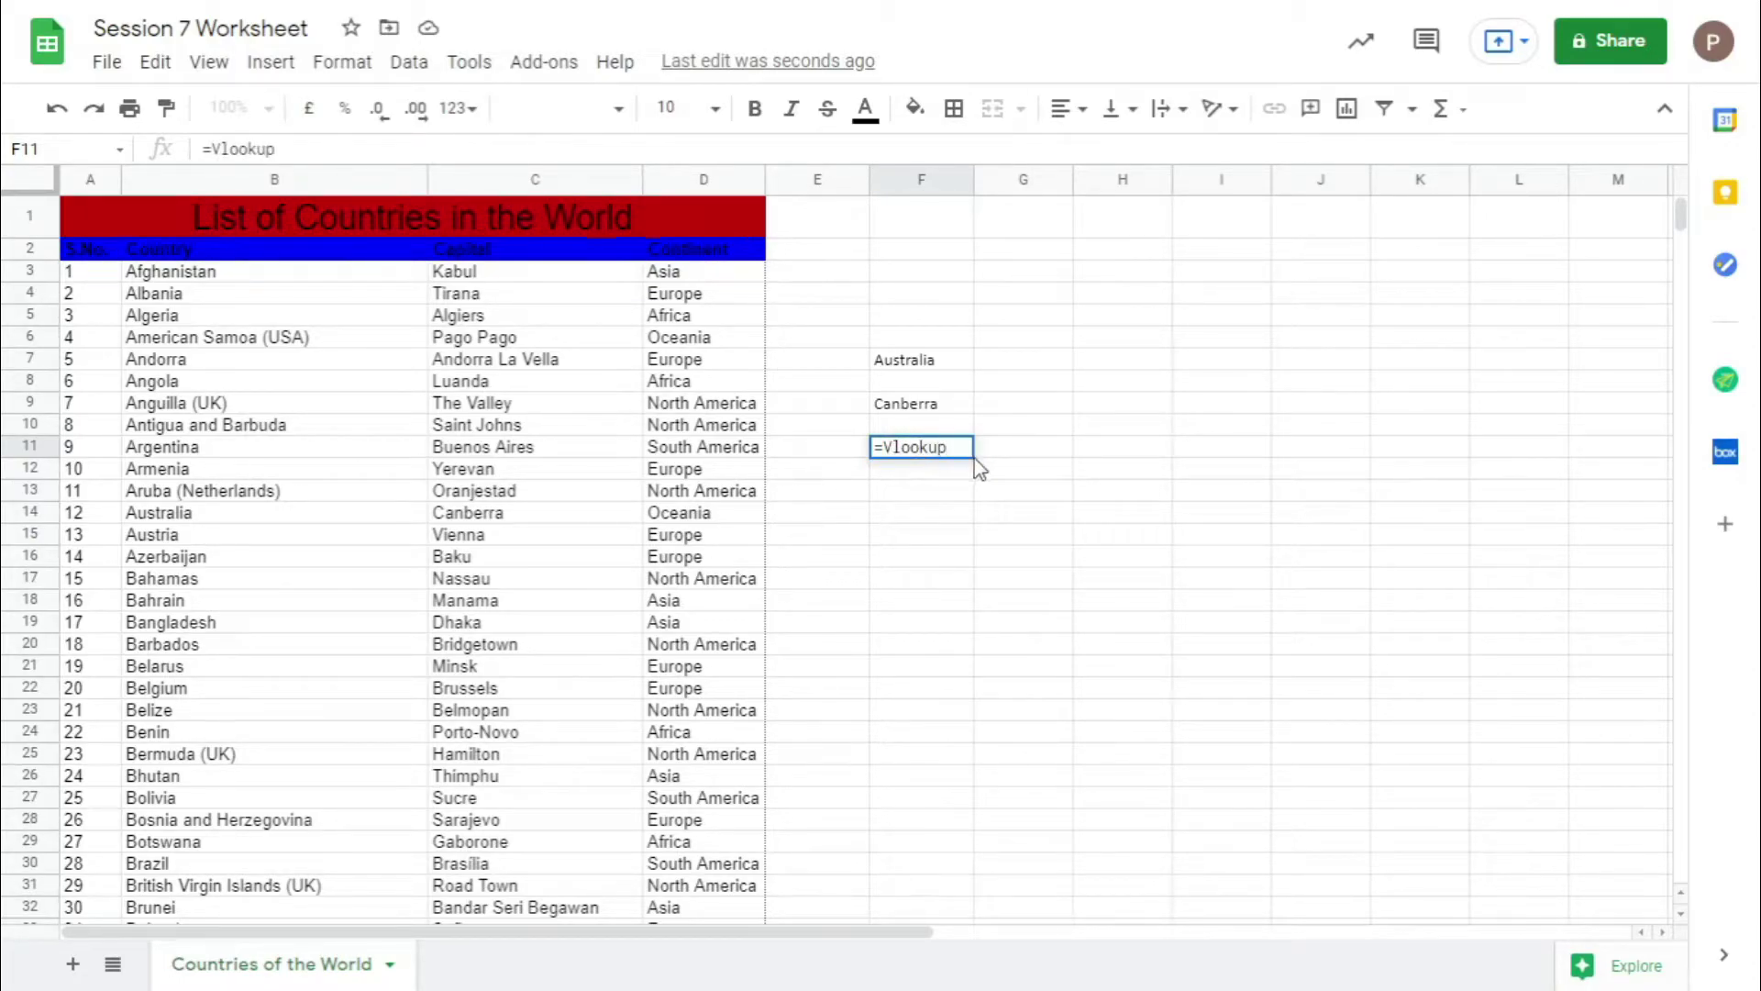
type("(")
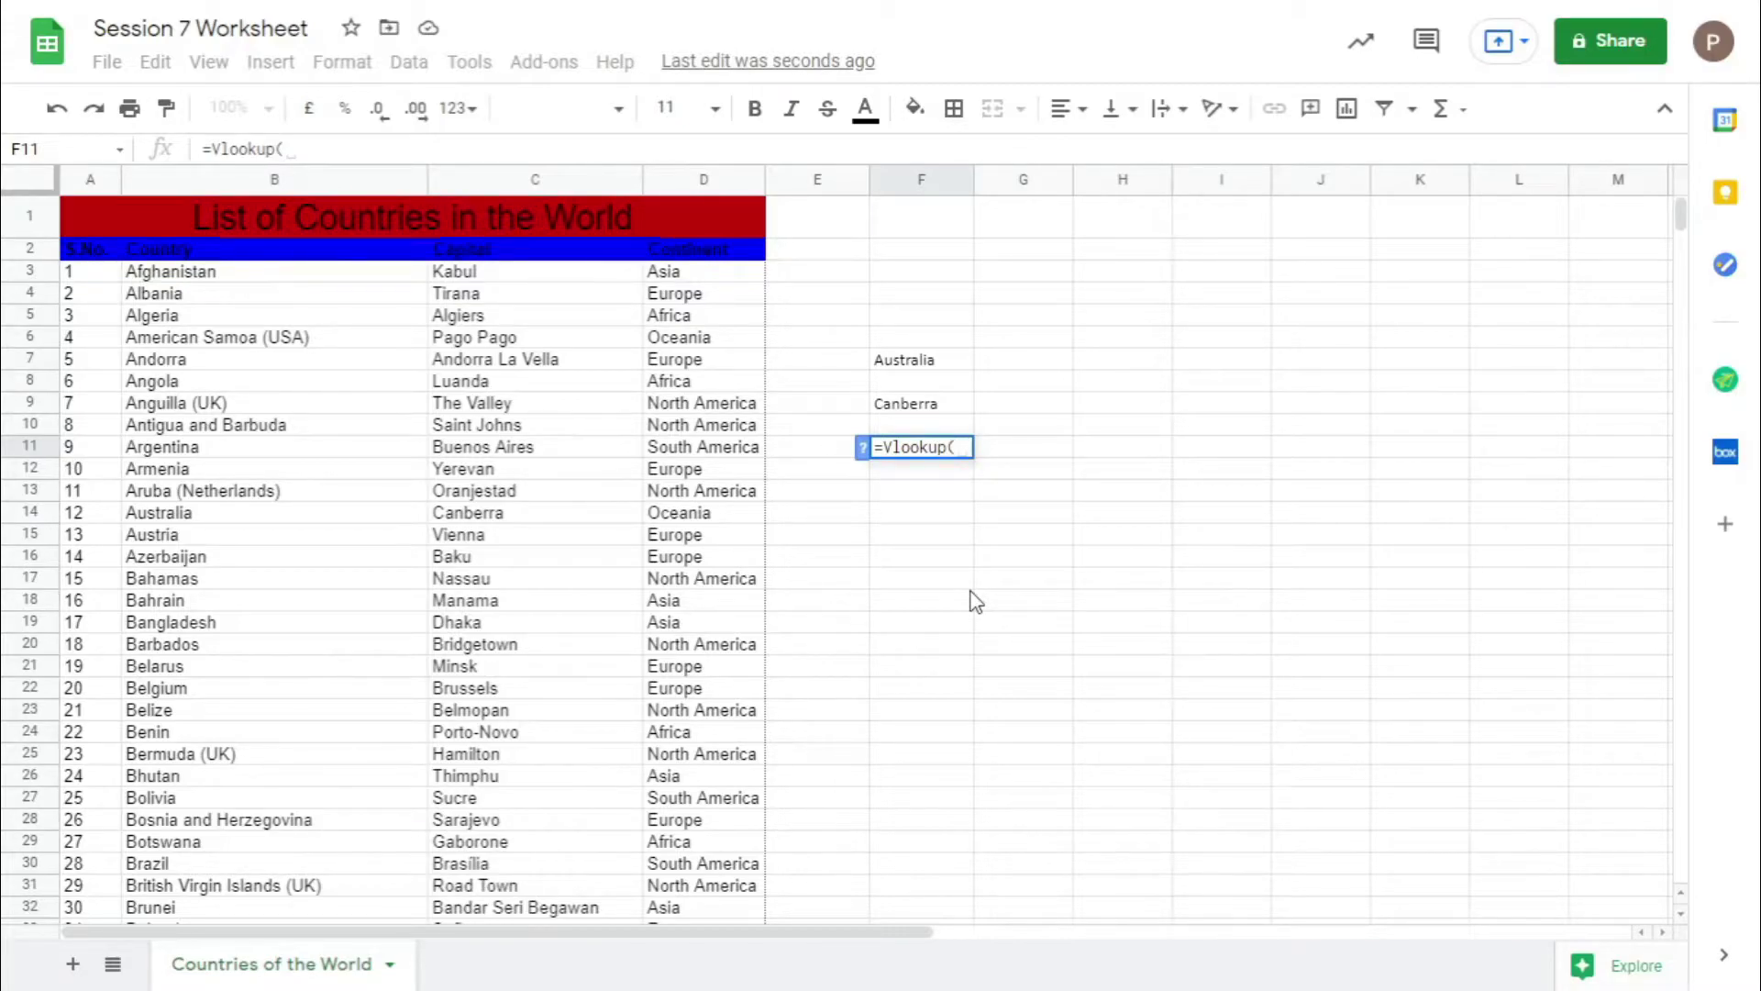
left_click(863, 468)
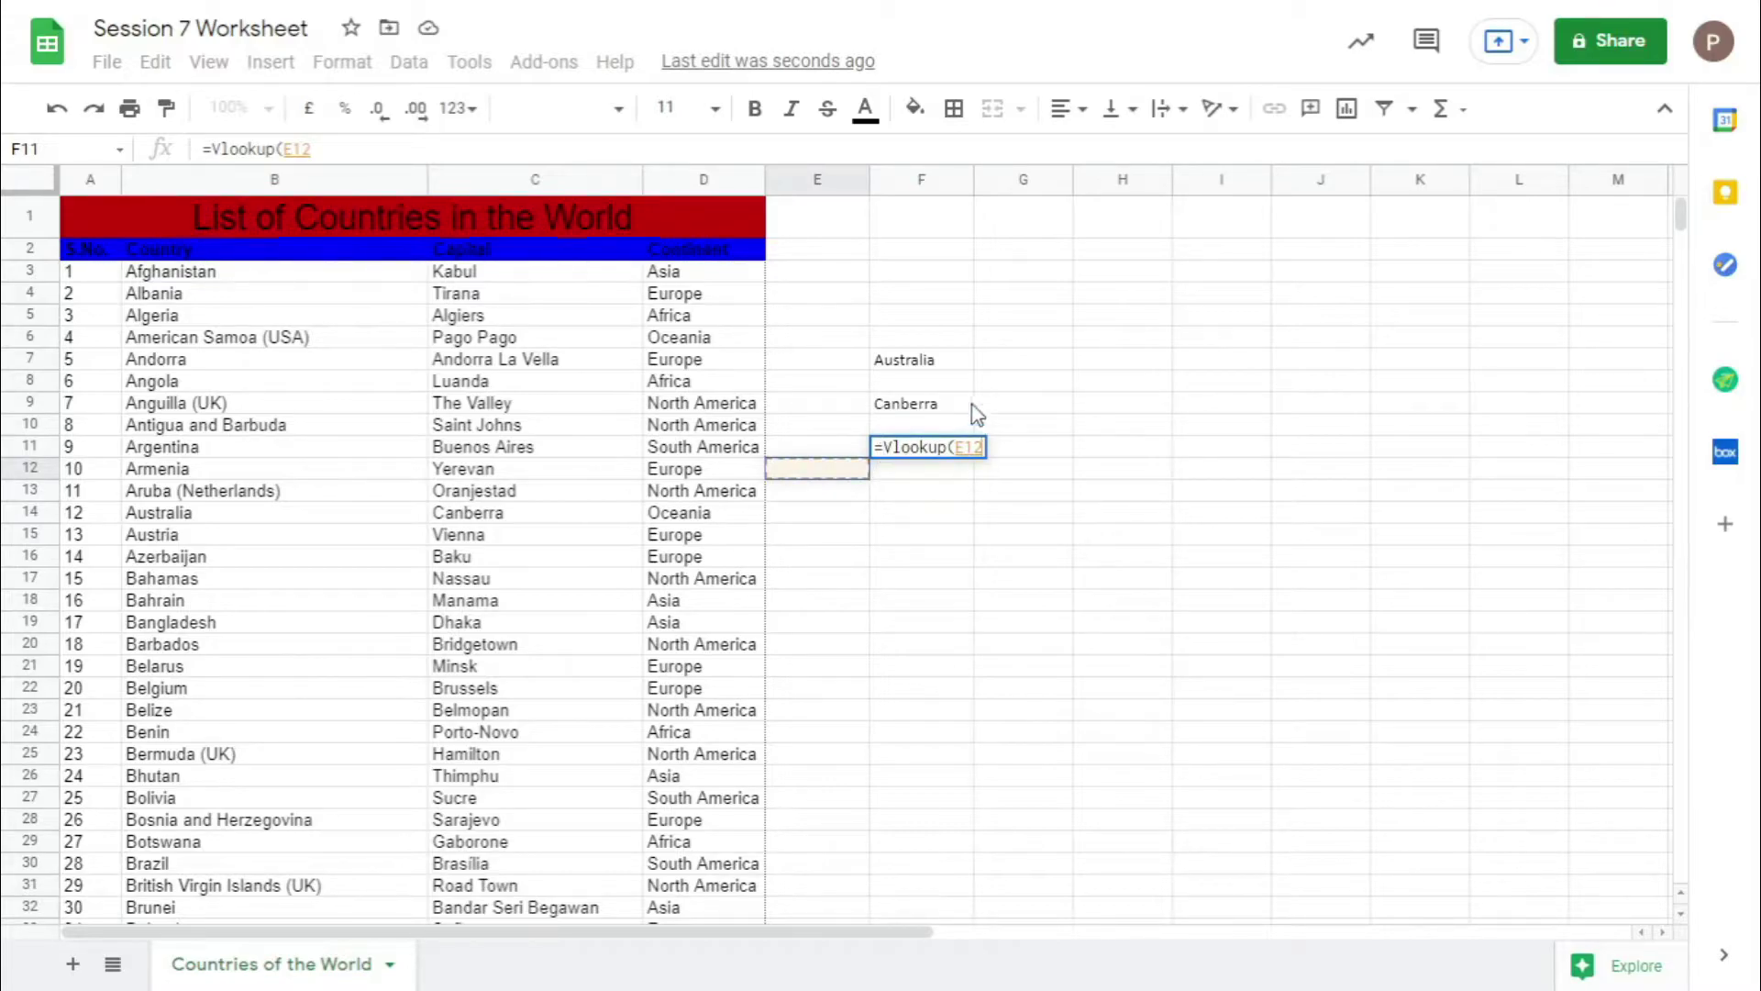
left_click(930, 364)
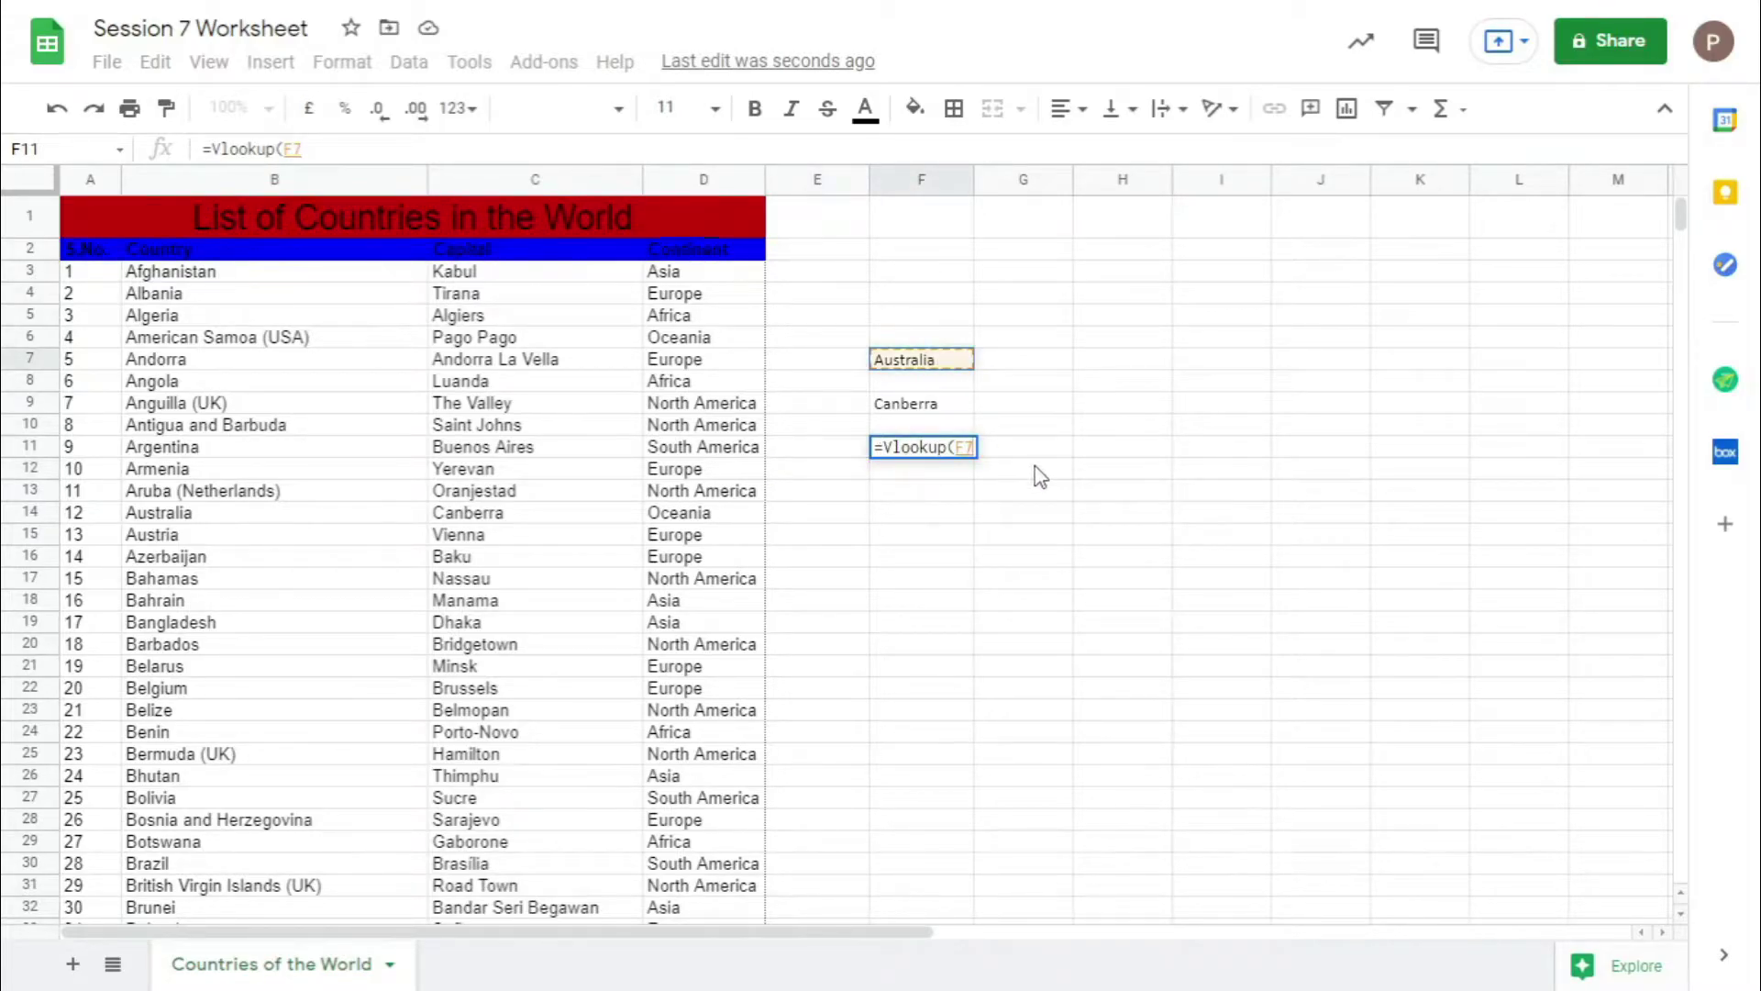
type(",")
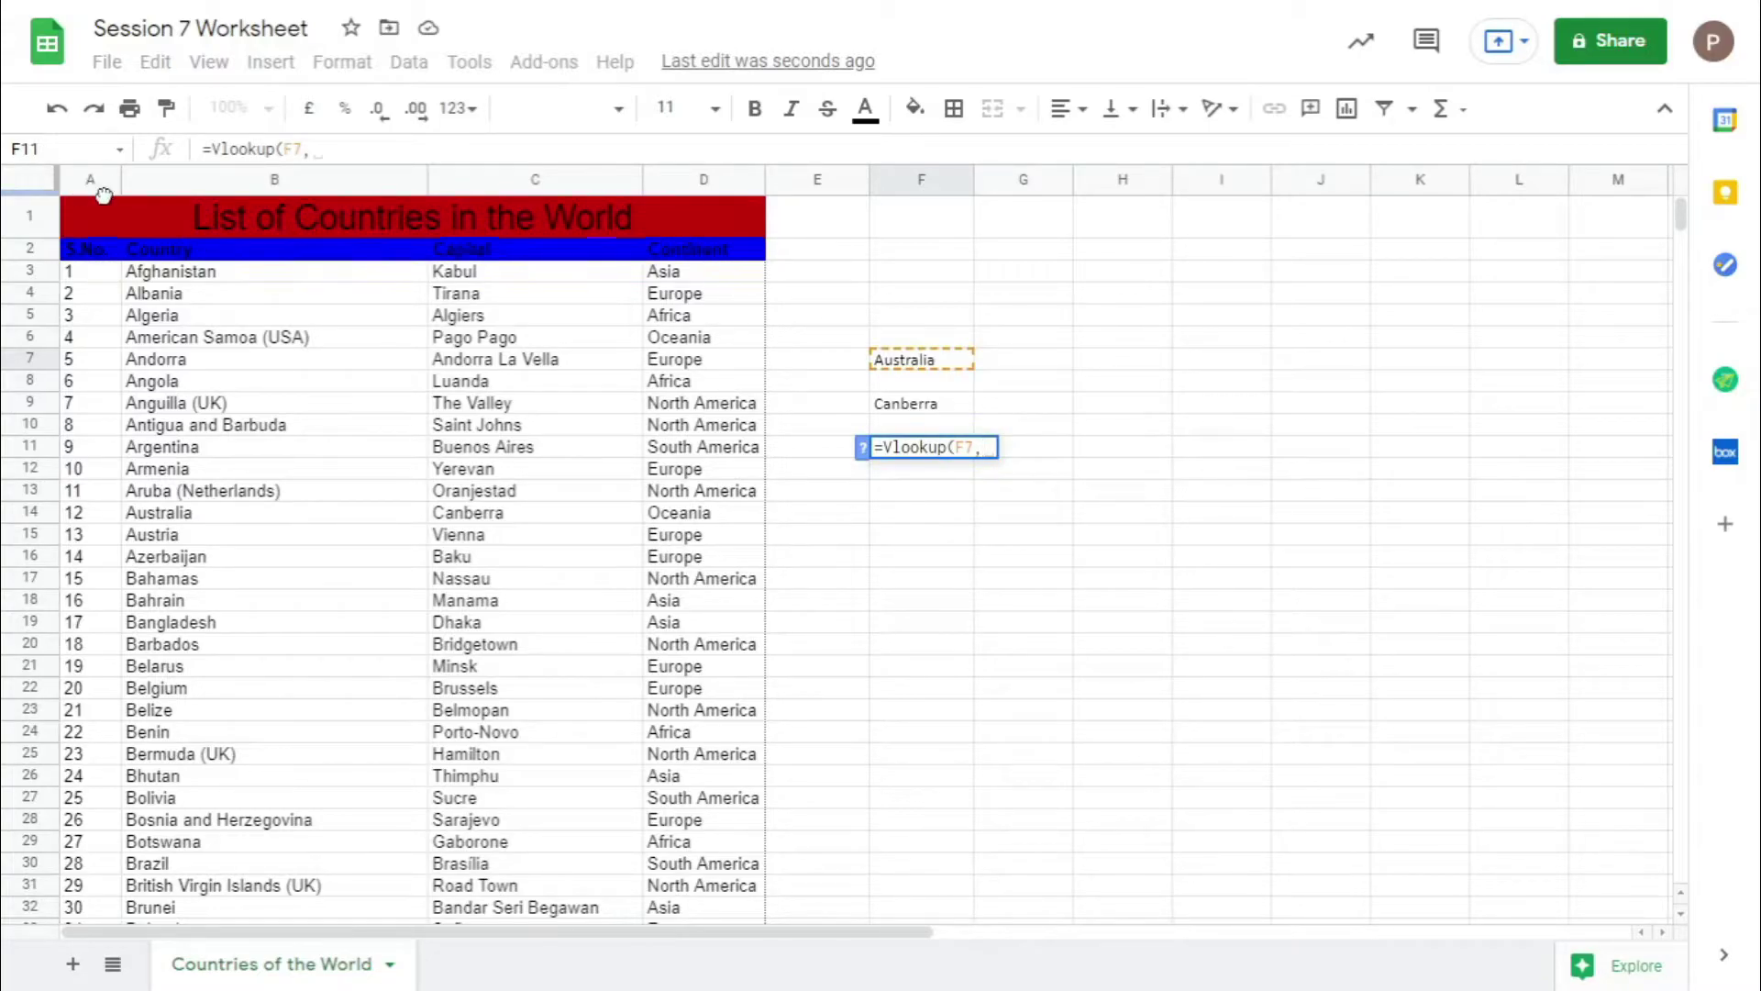
Complete the VLOOKUP formula in cell F11 with range A:D, column index 3 and FALSE for an exact match.
left_click_drag(84, 187, 703, 179)
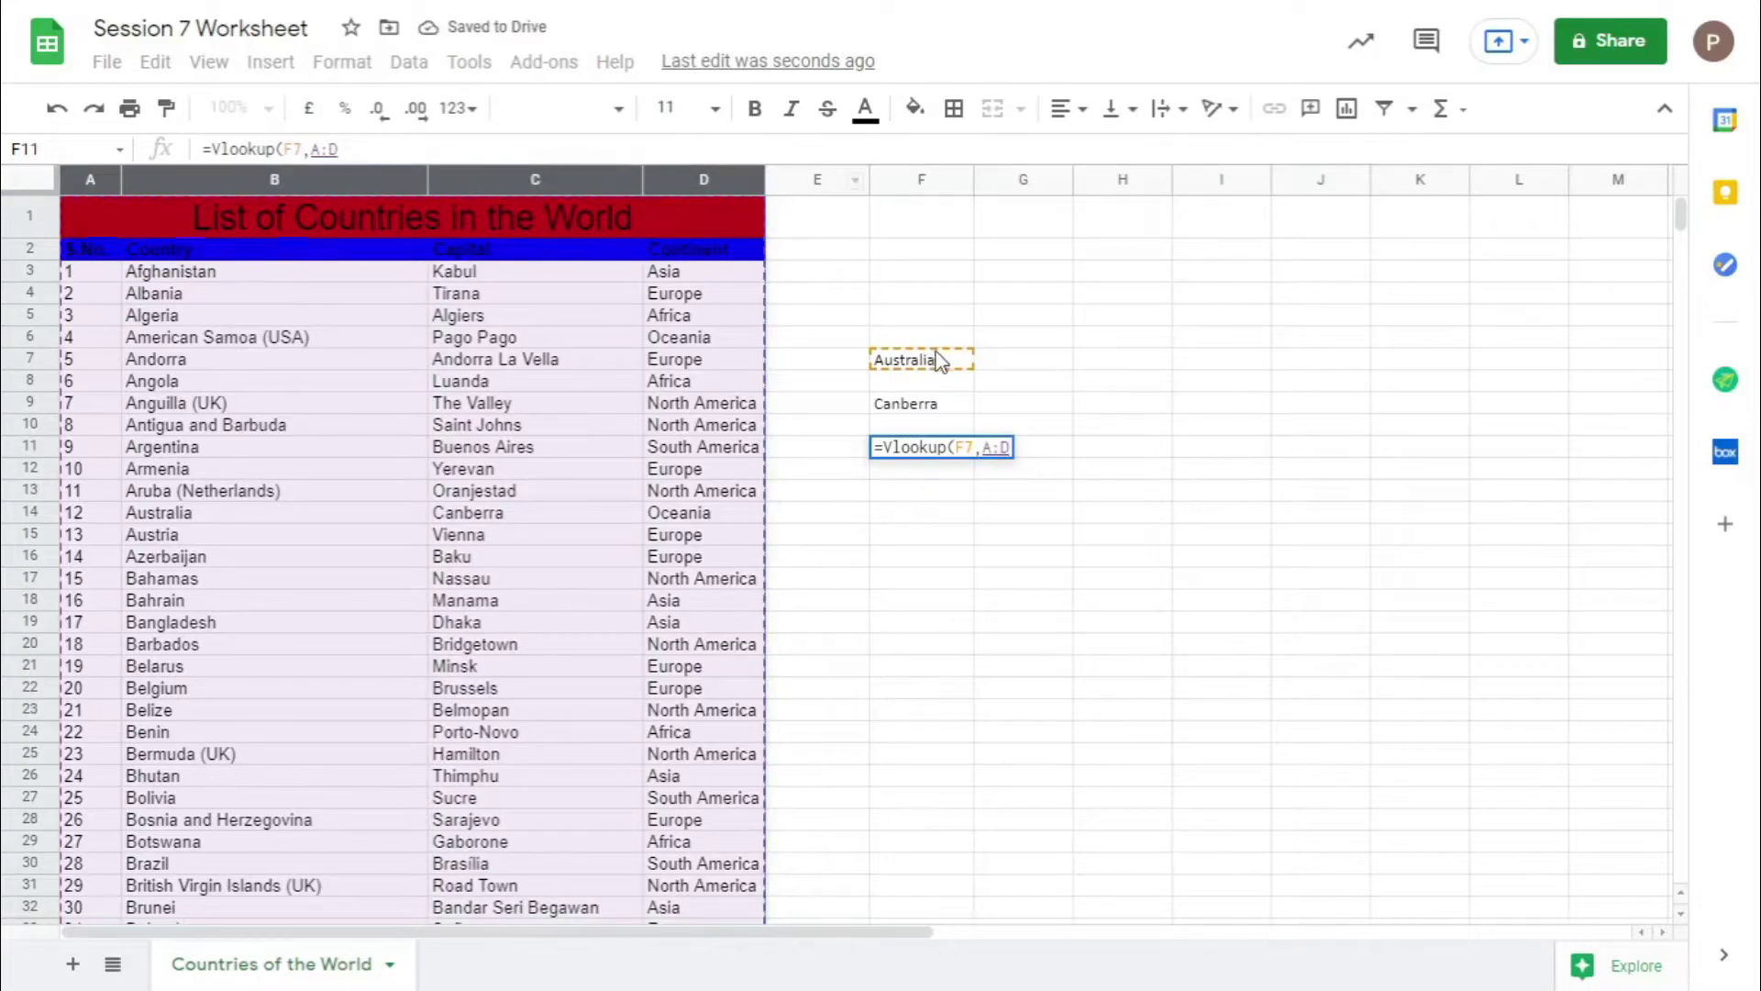
type(",")
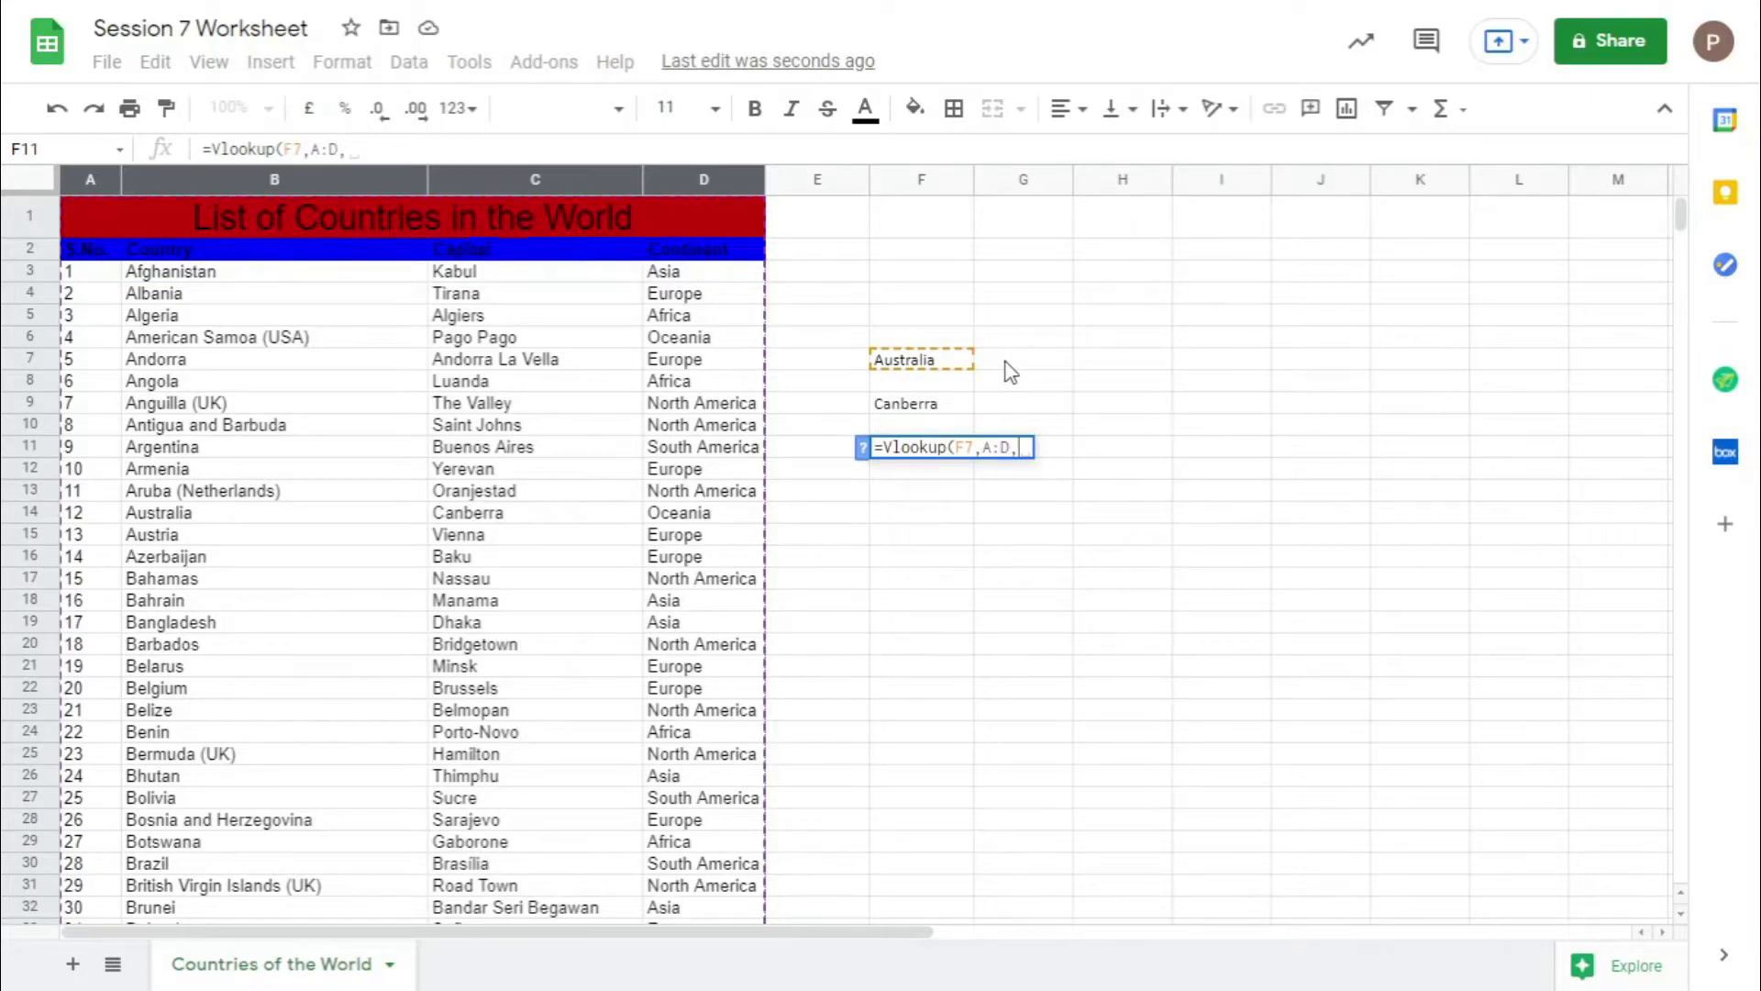
key("Page_Down")
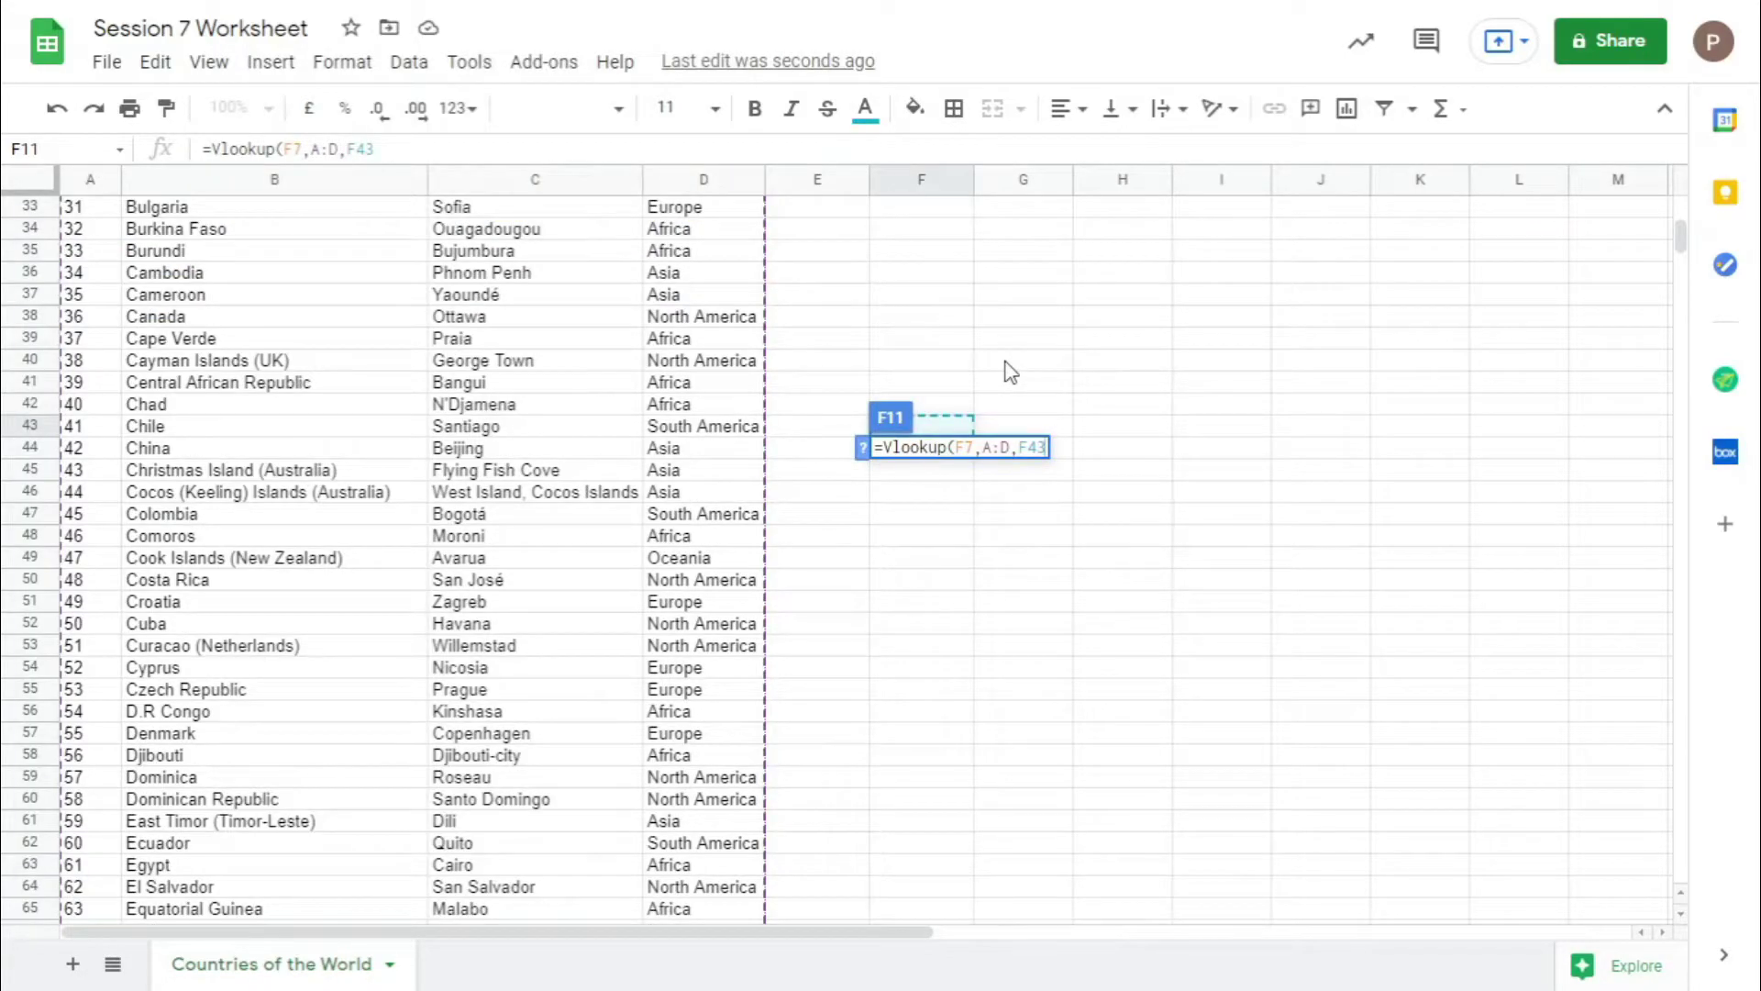
scroll(1009, 371, "up", 10)
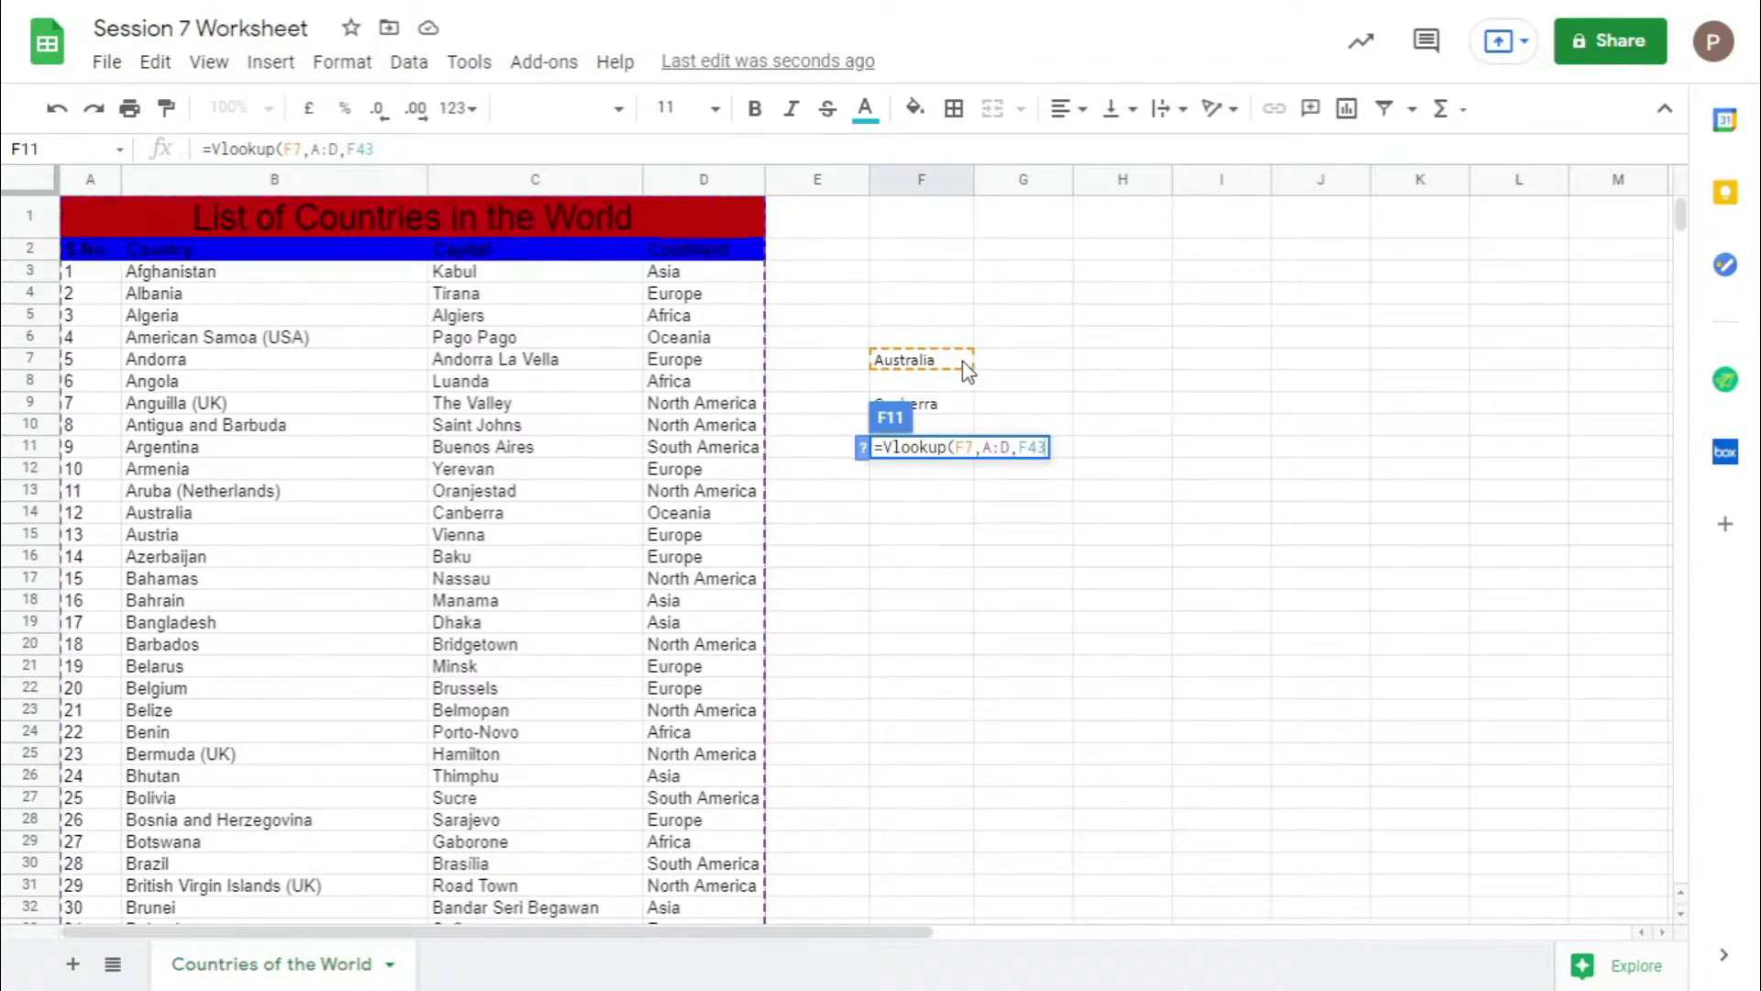
key("BackSpace")
type("3,")
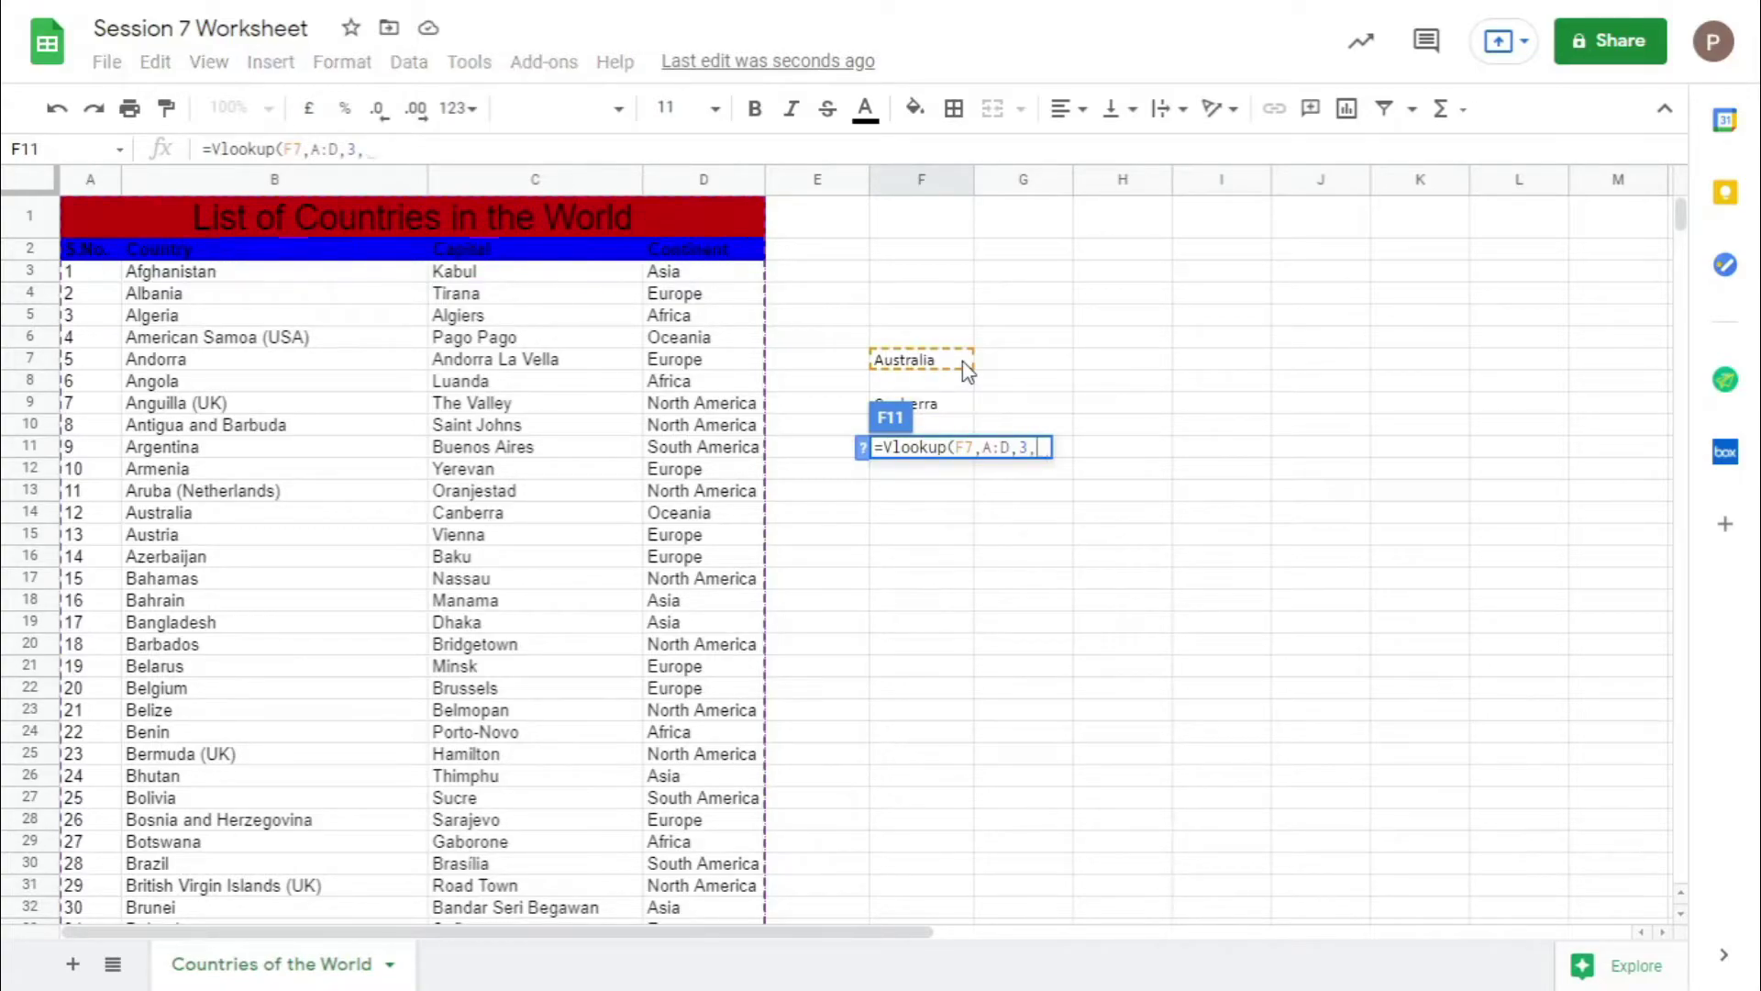
type("FALSE")
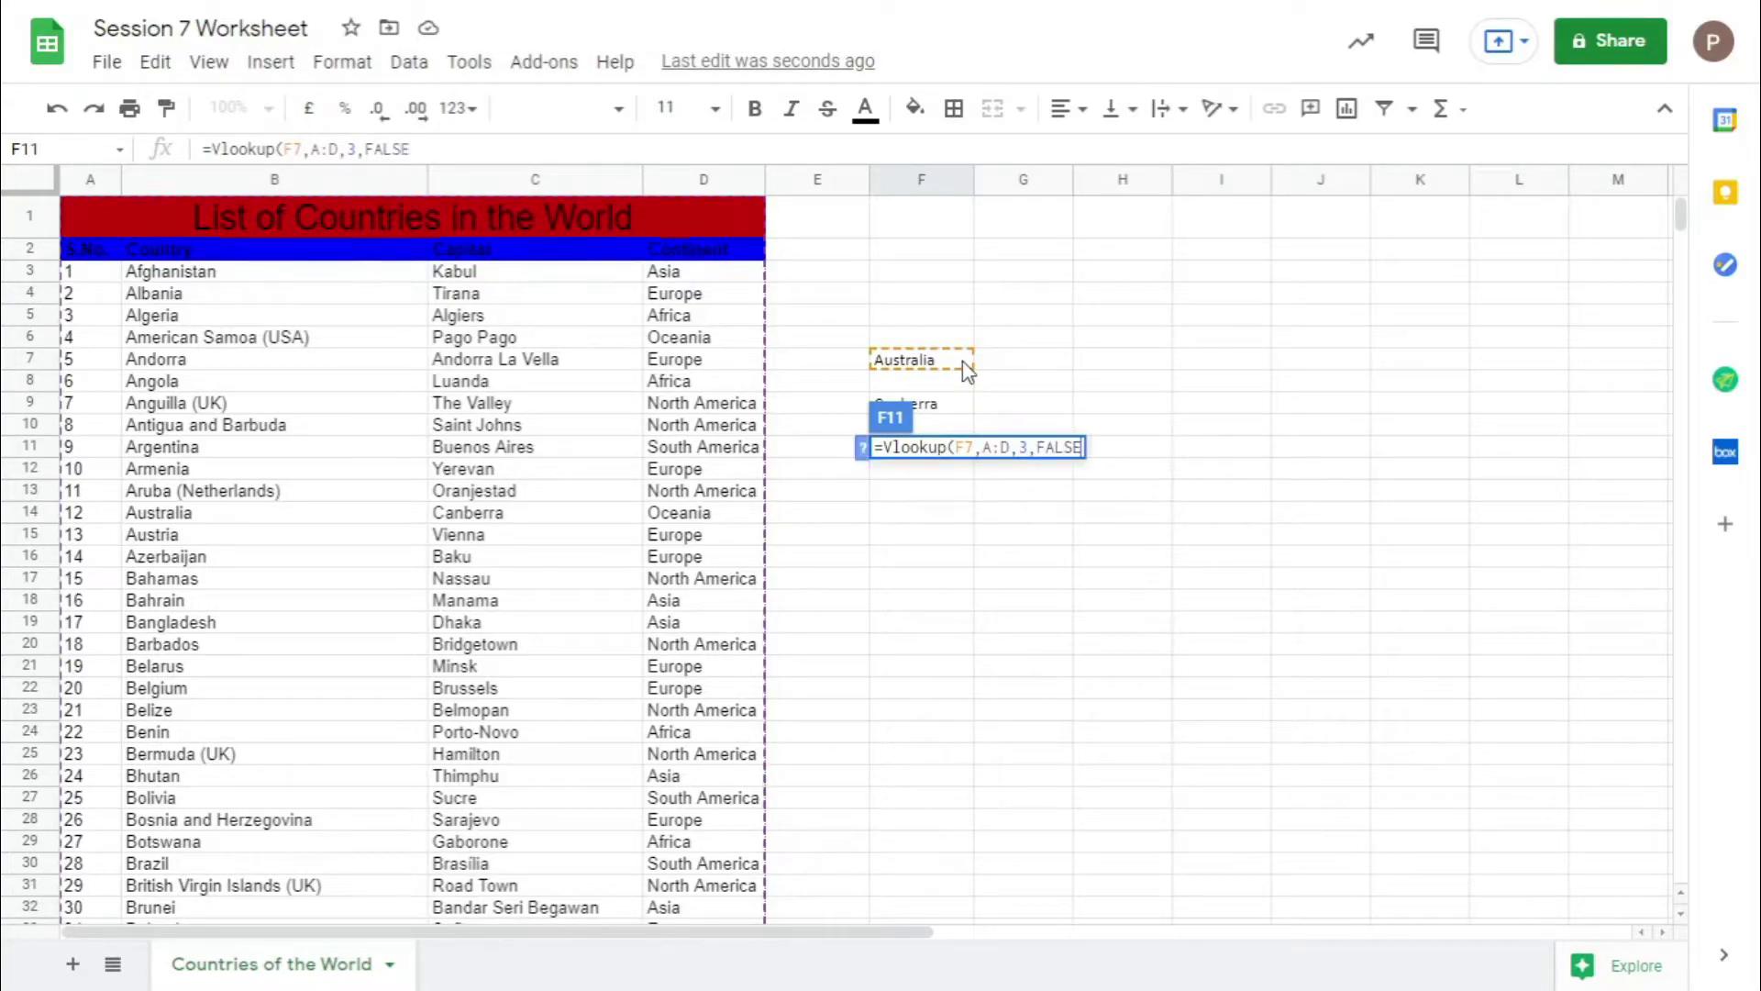
type(")")
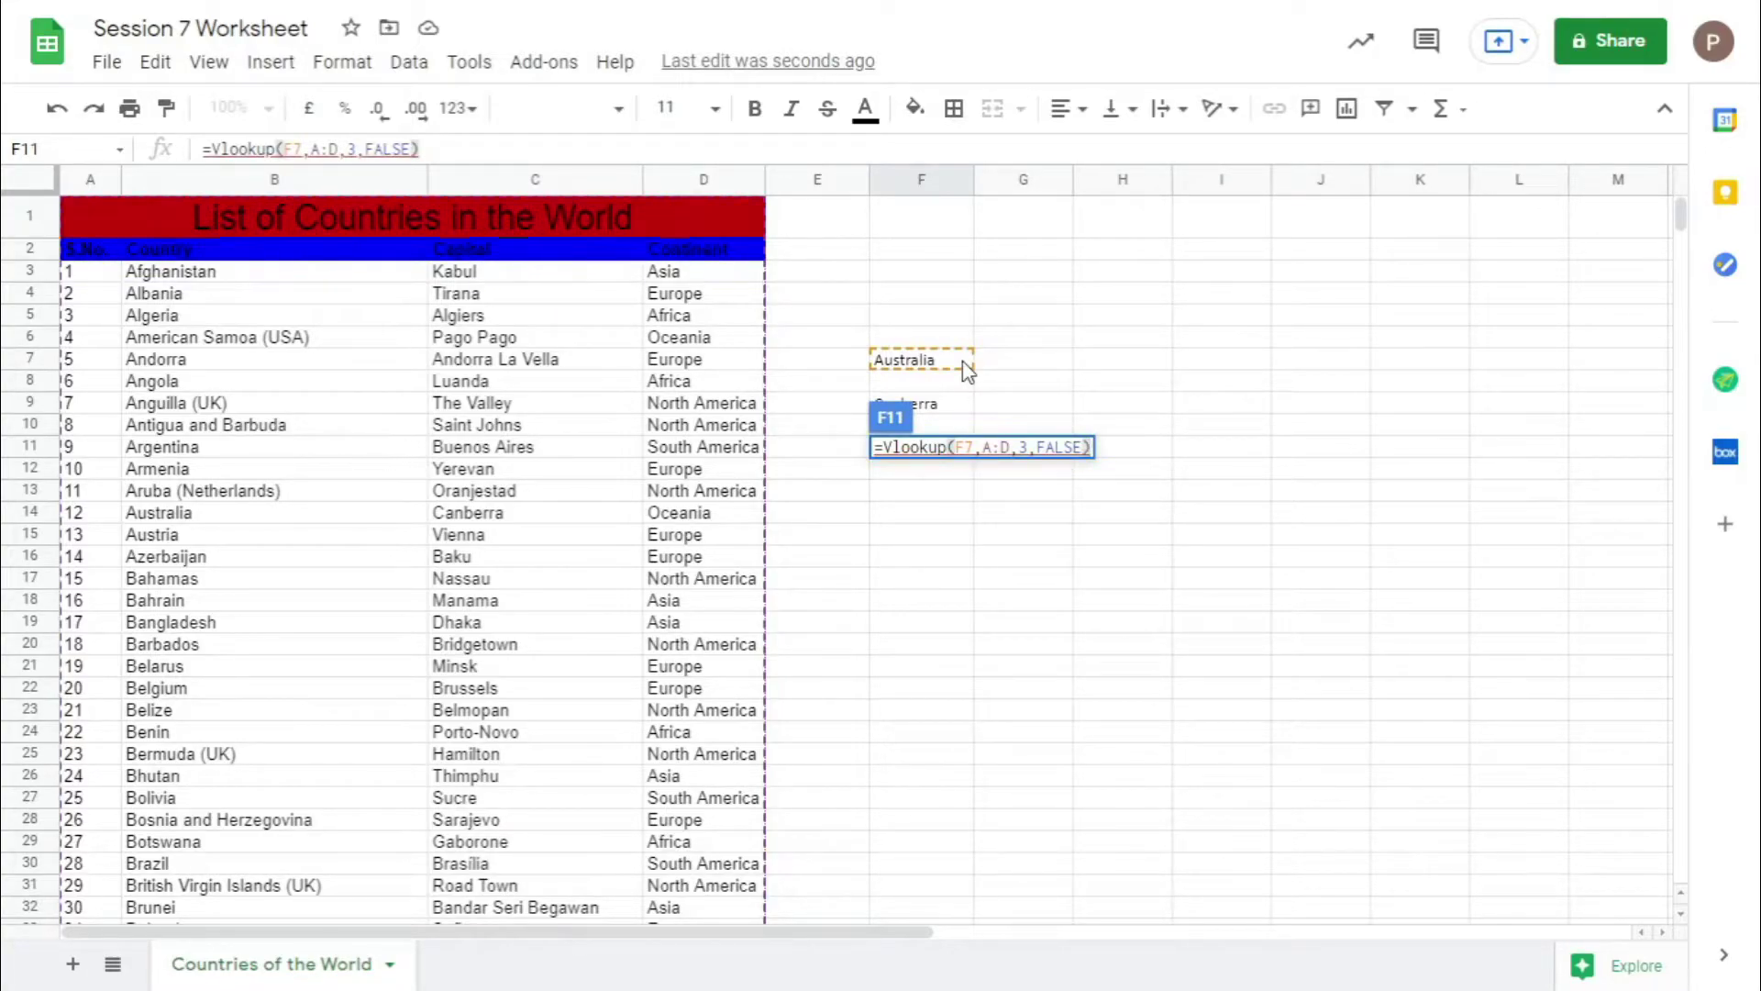
key("Return")
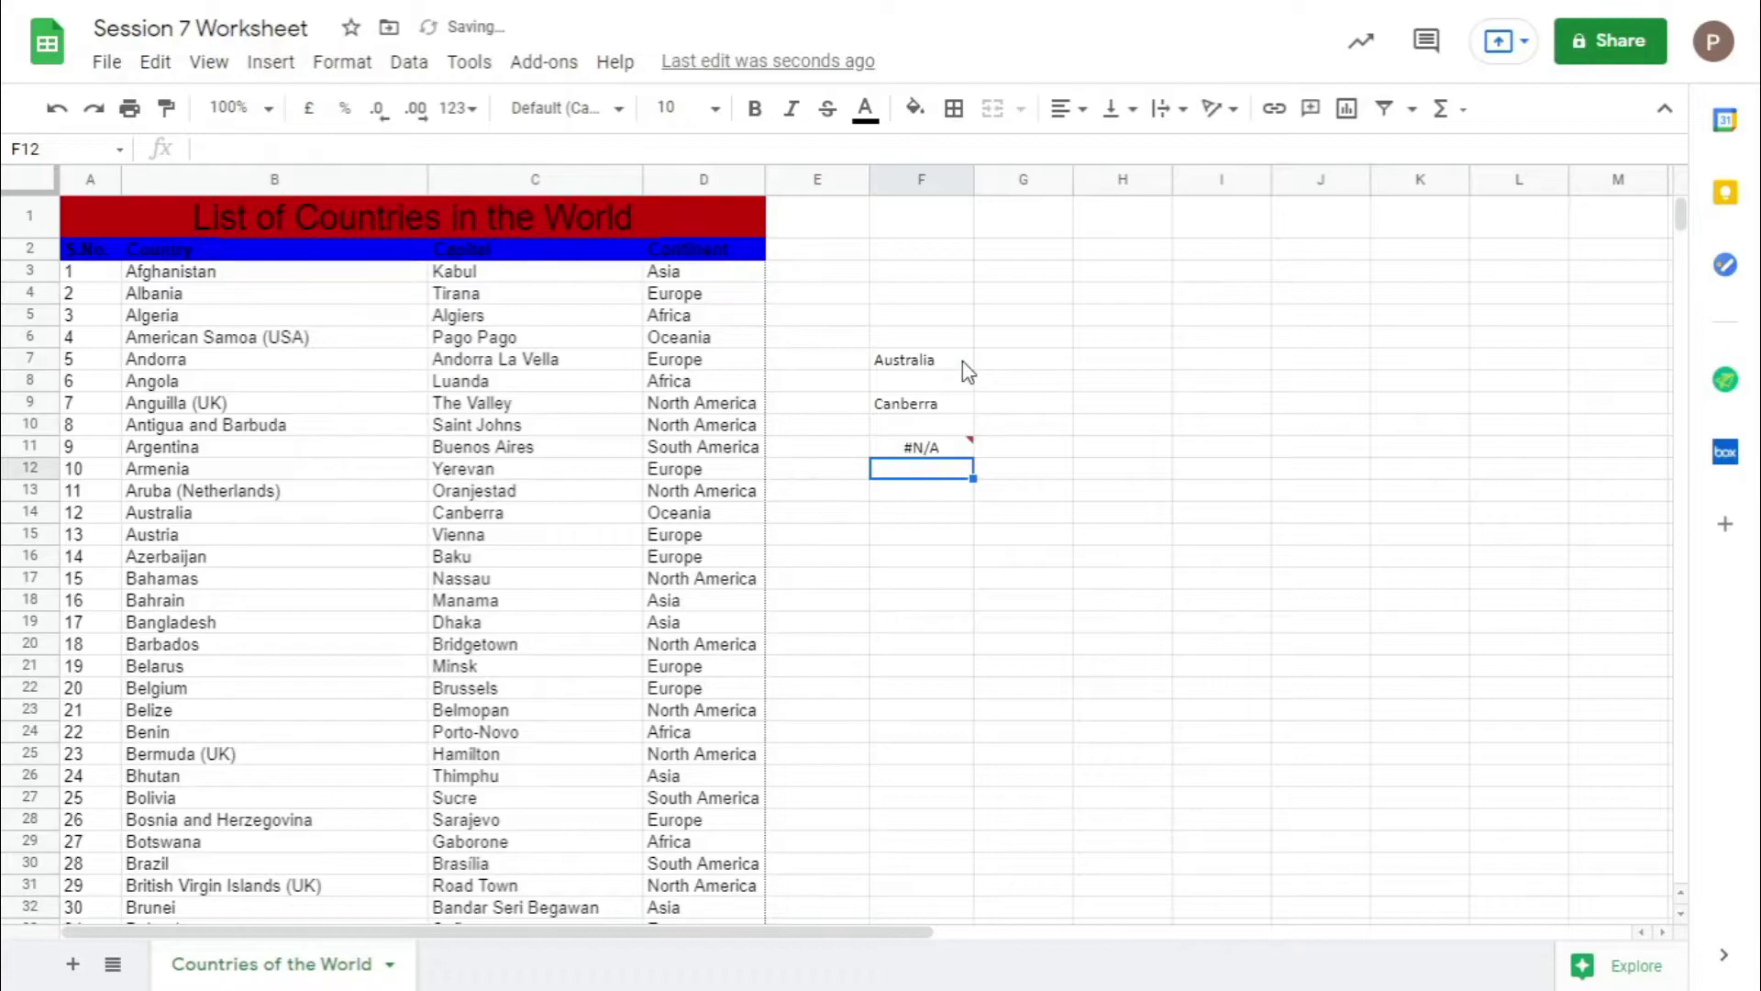
Change the search range of the VLOOKUP formula in cell F11 to B:D.
left_click(907, 452)
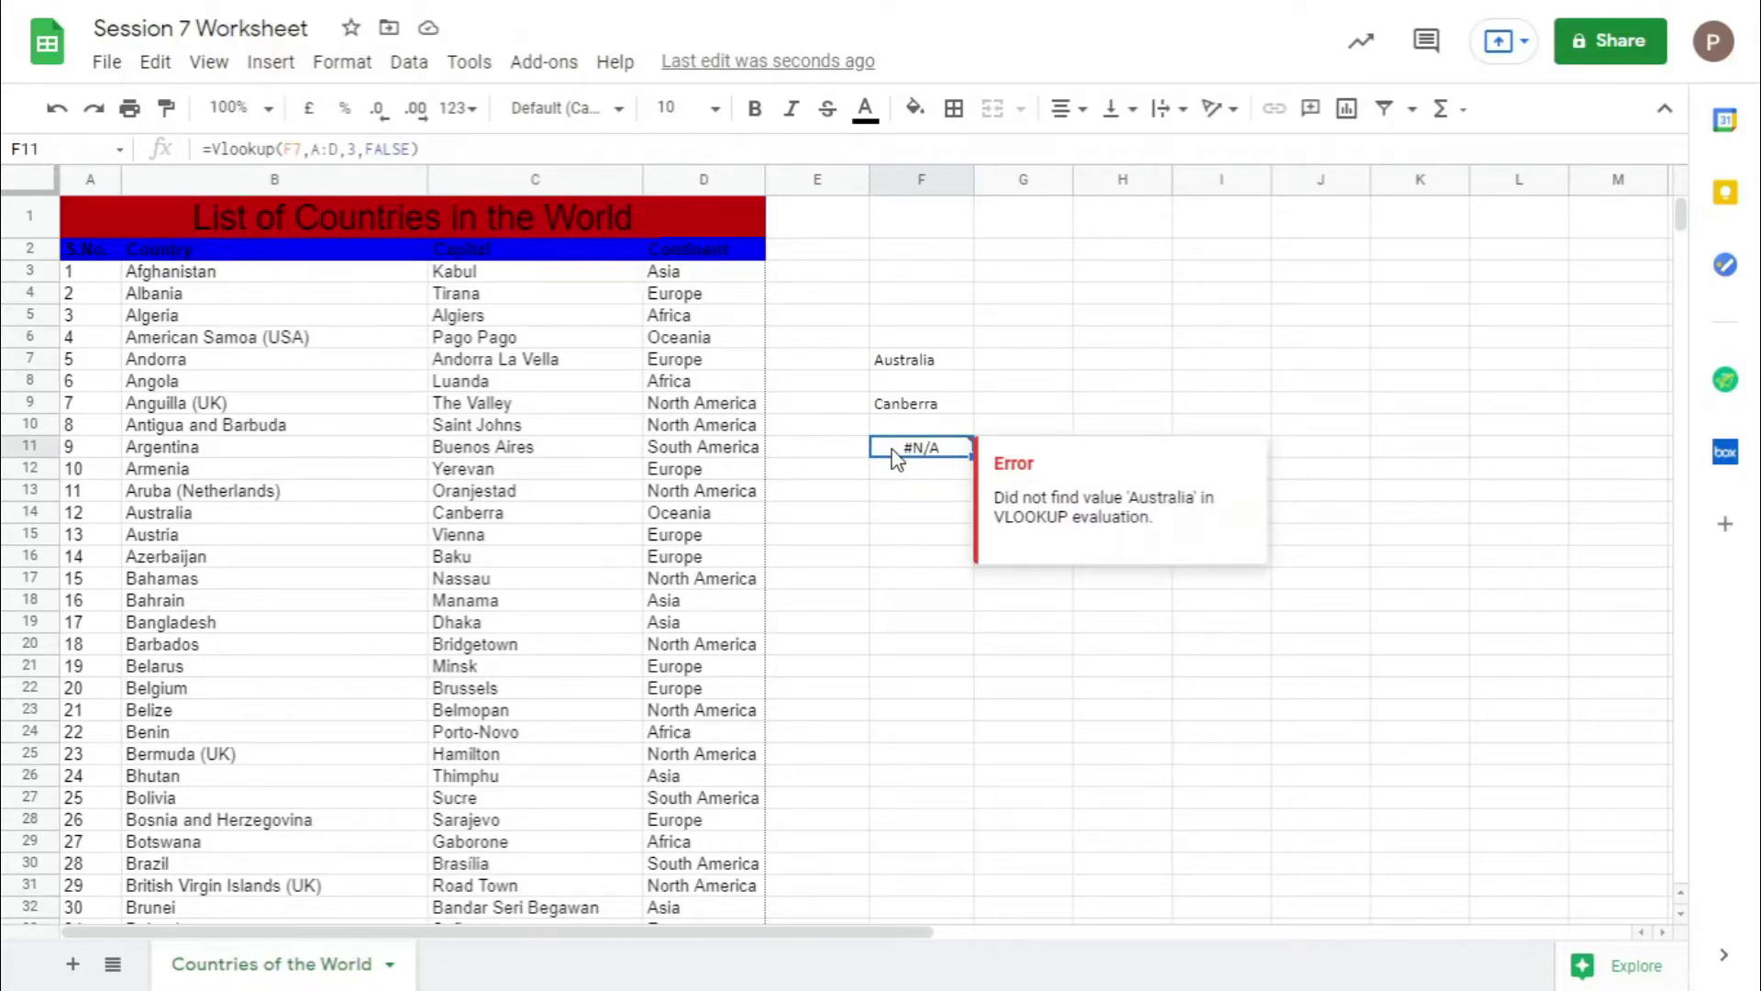
left_click(899, 476)
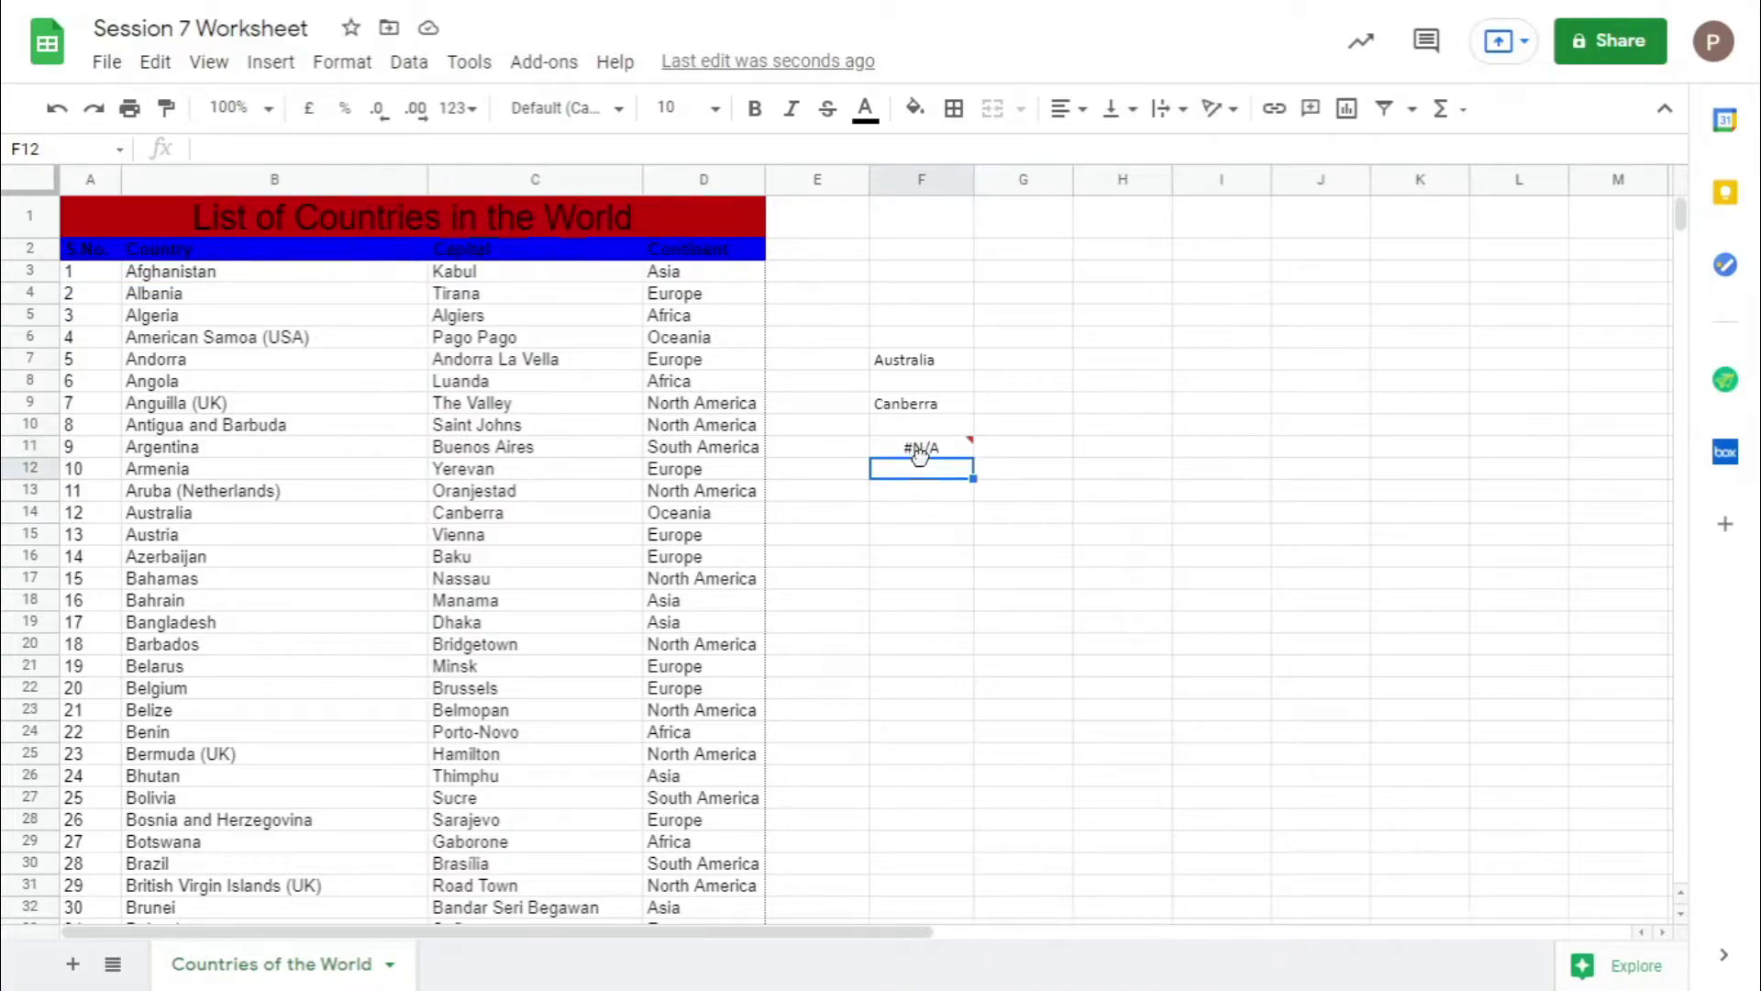
left_click(921, 458)
double_click(922, 449)
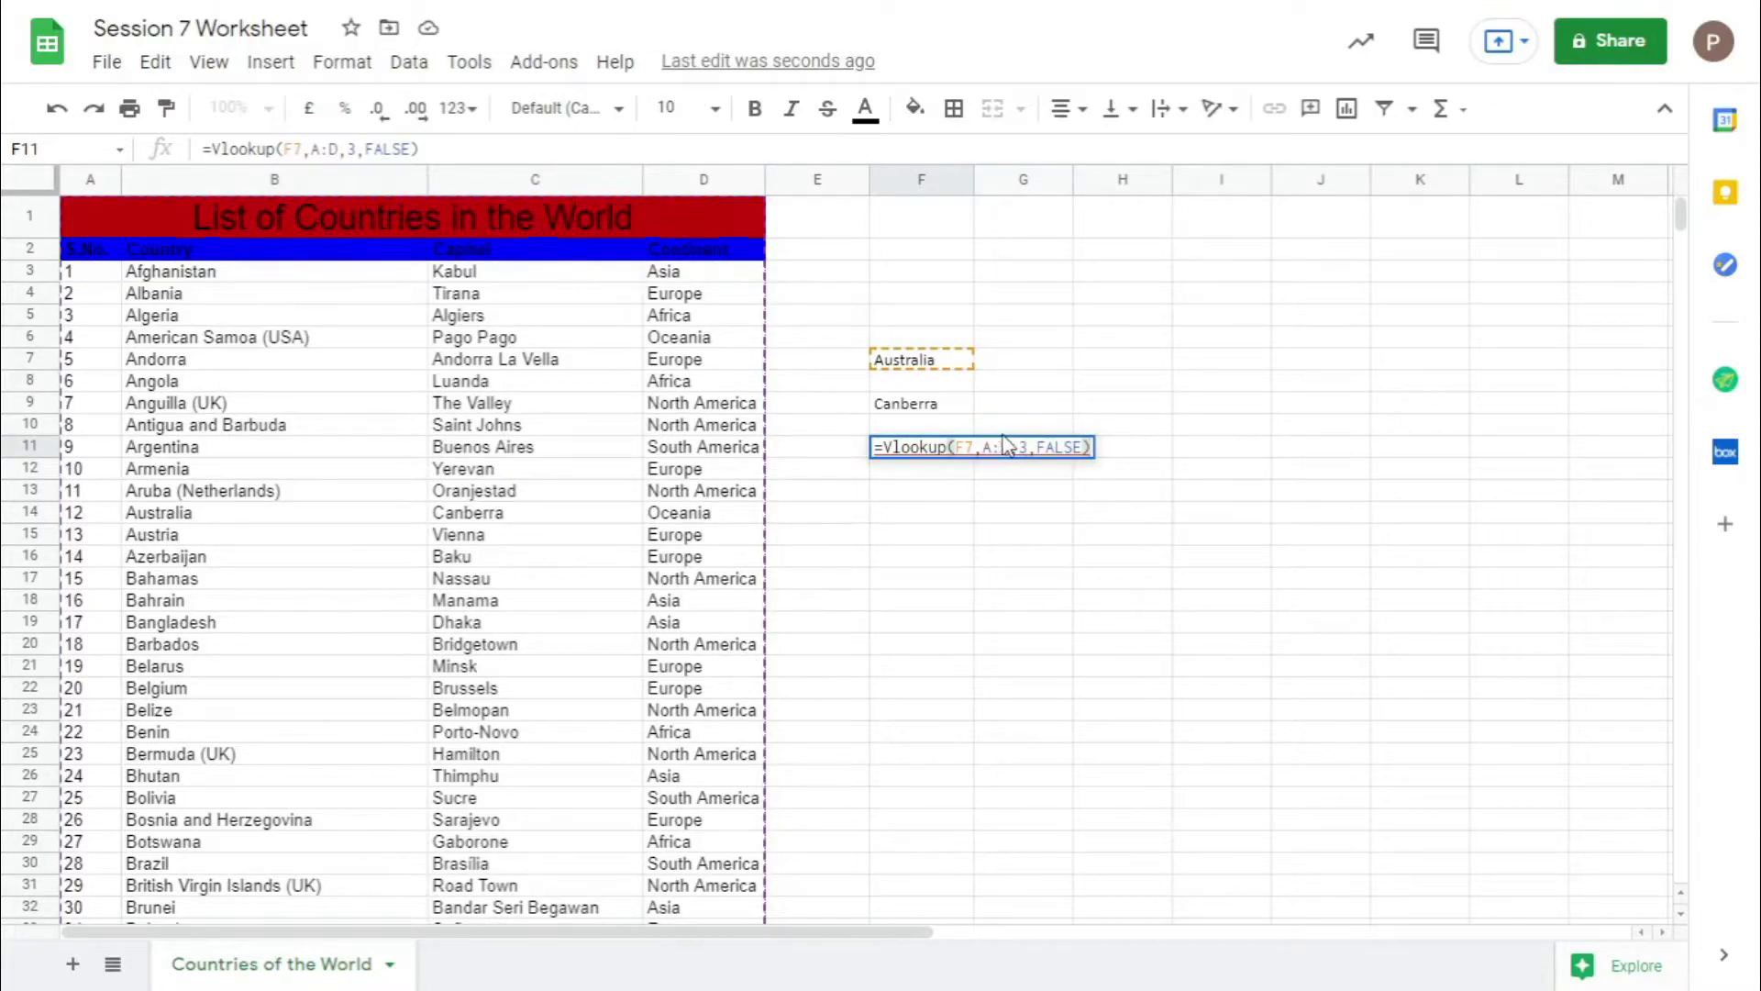
mouse_move(993, 446)
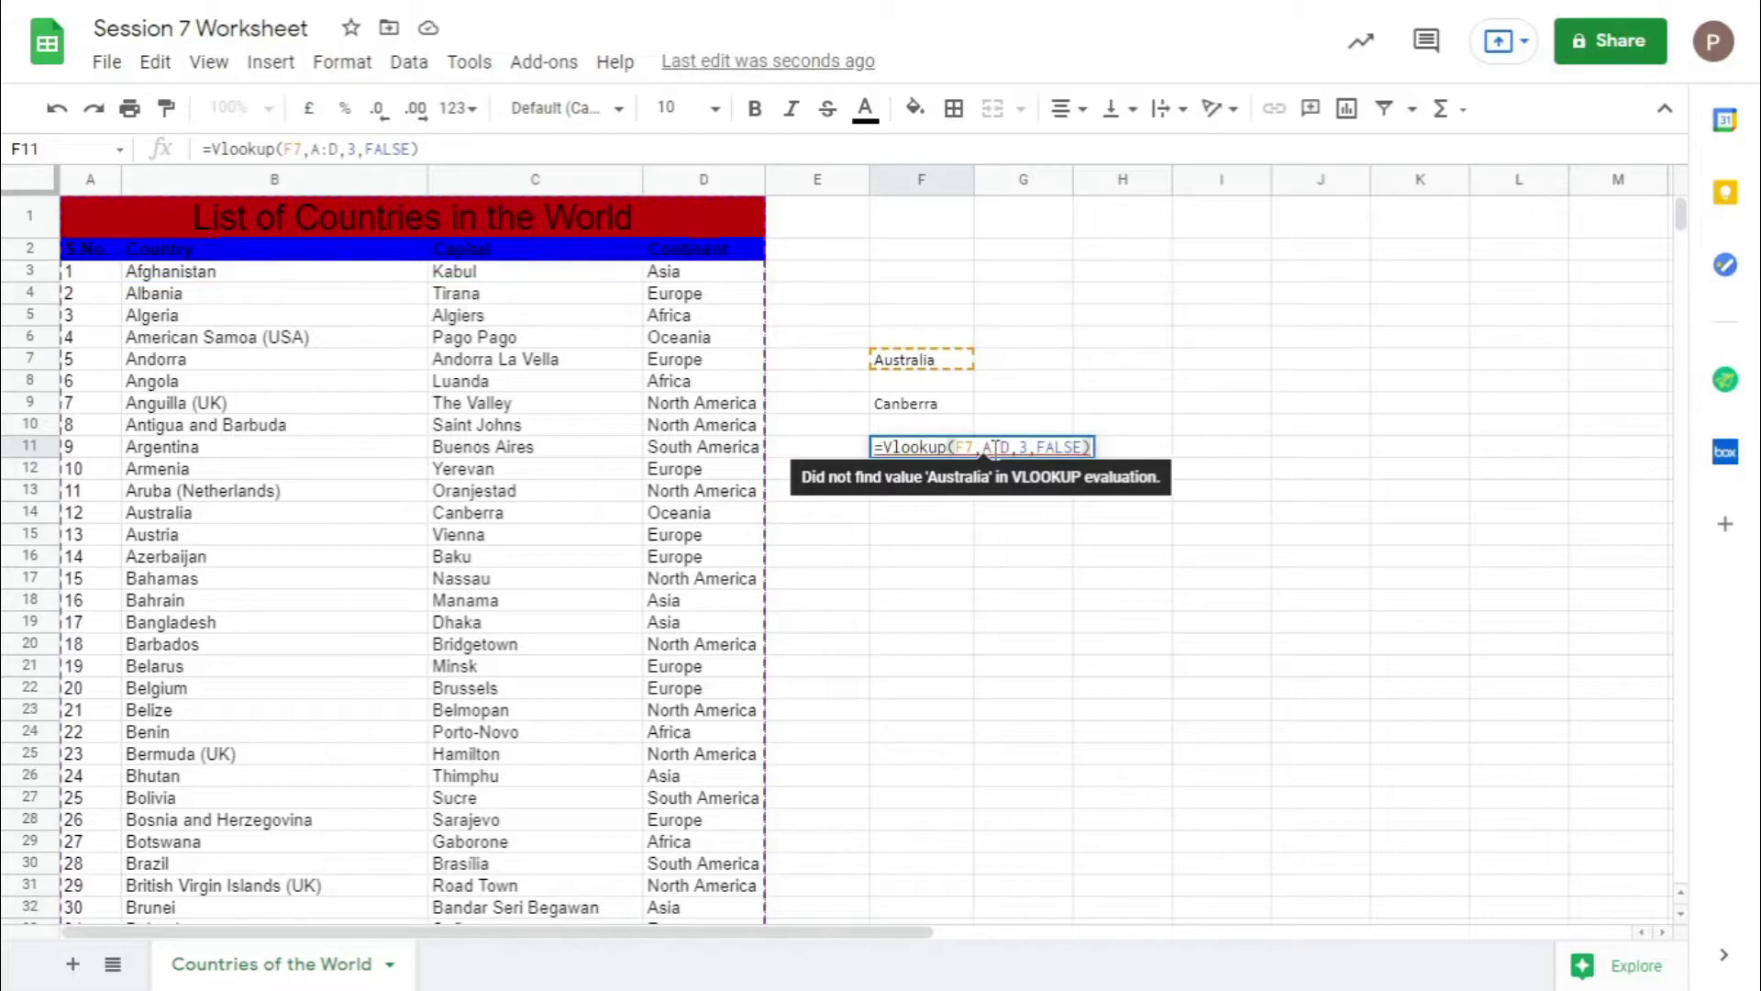
left_click(993, 446)
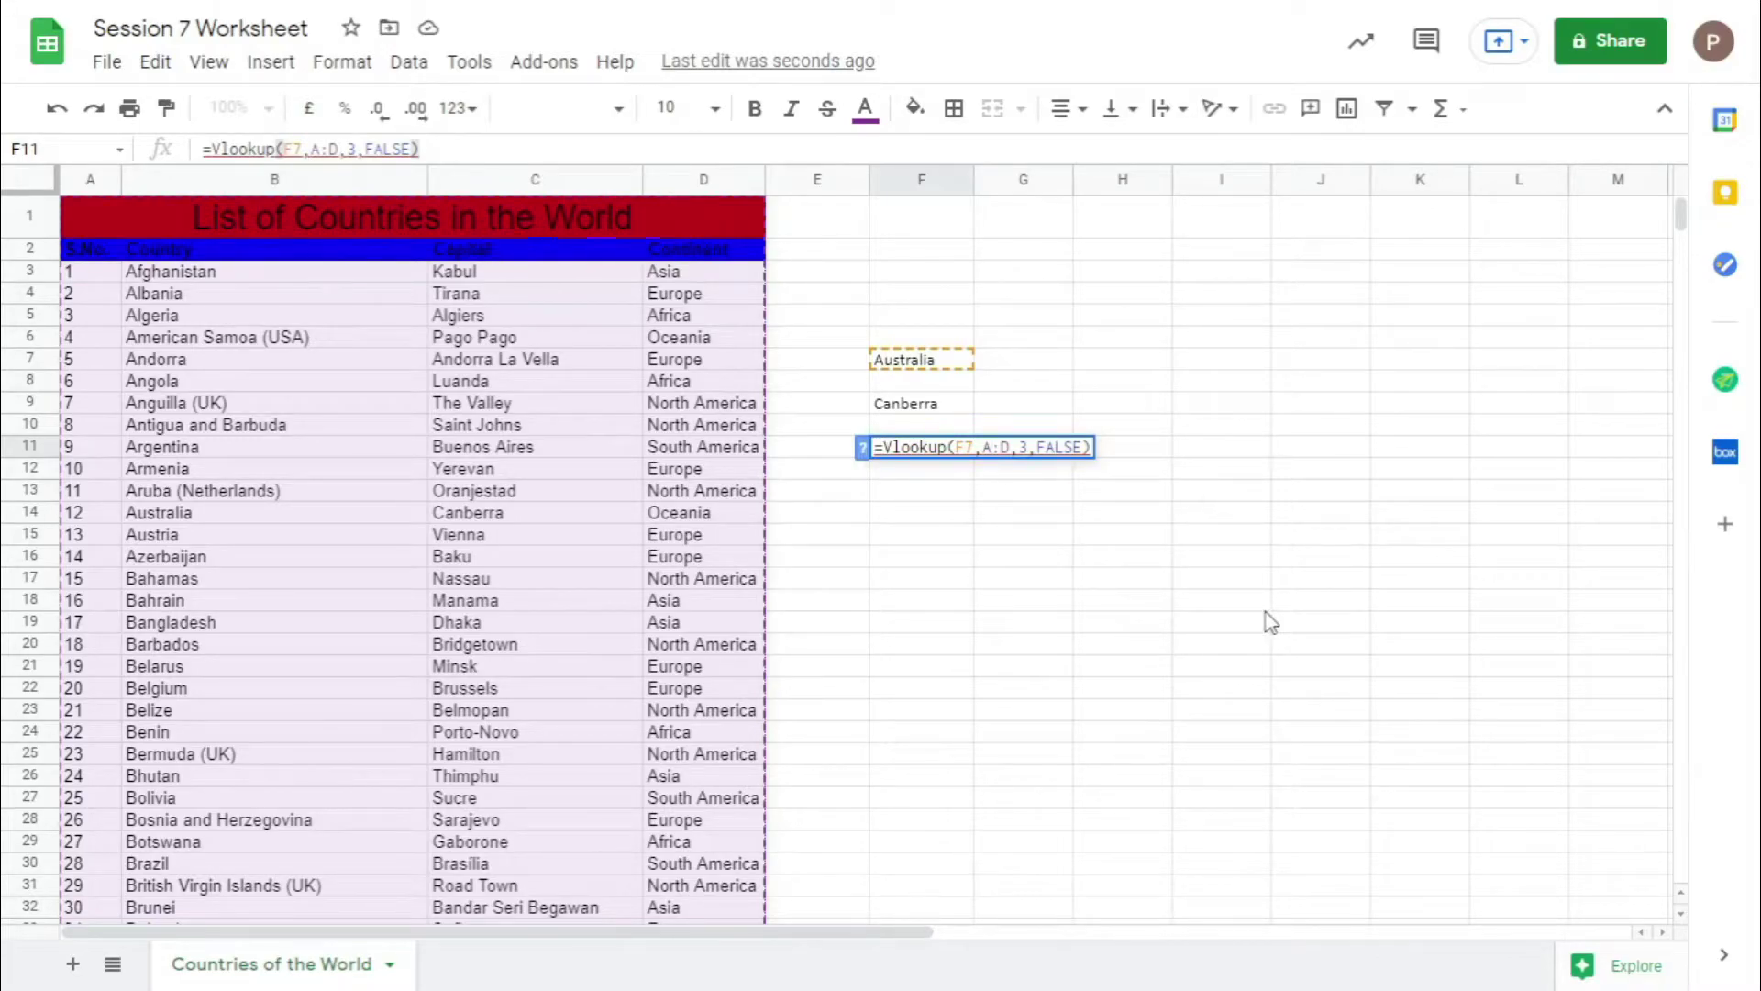
key("BackSpace")
type("B")
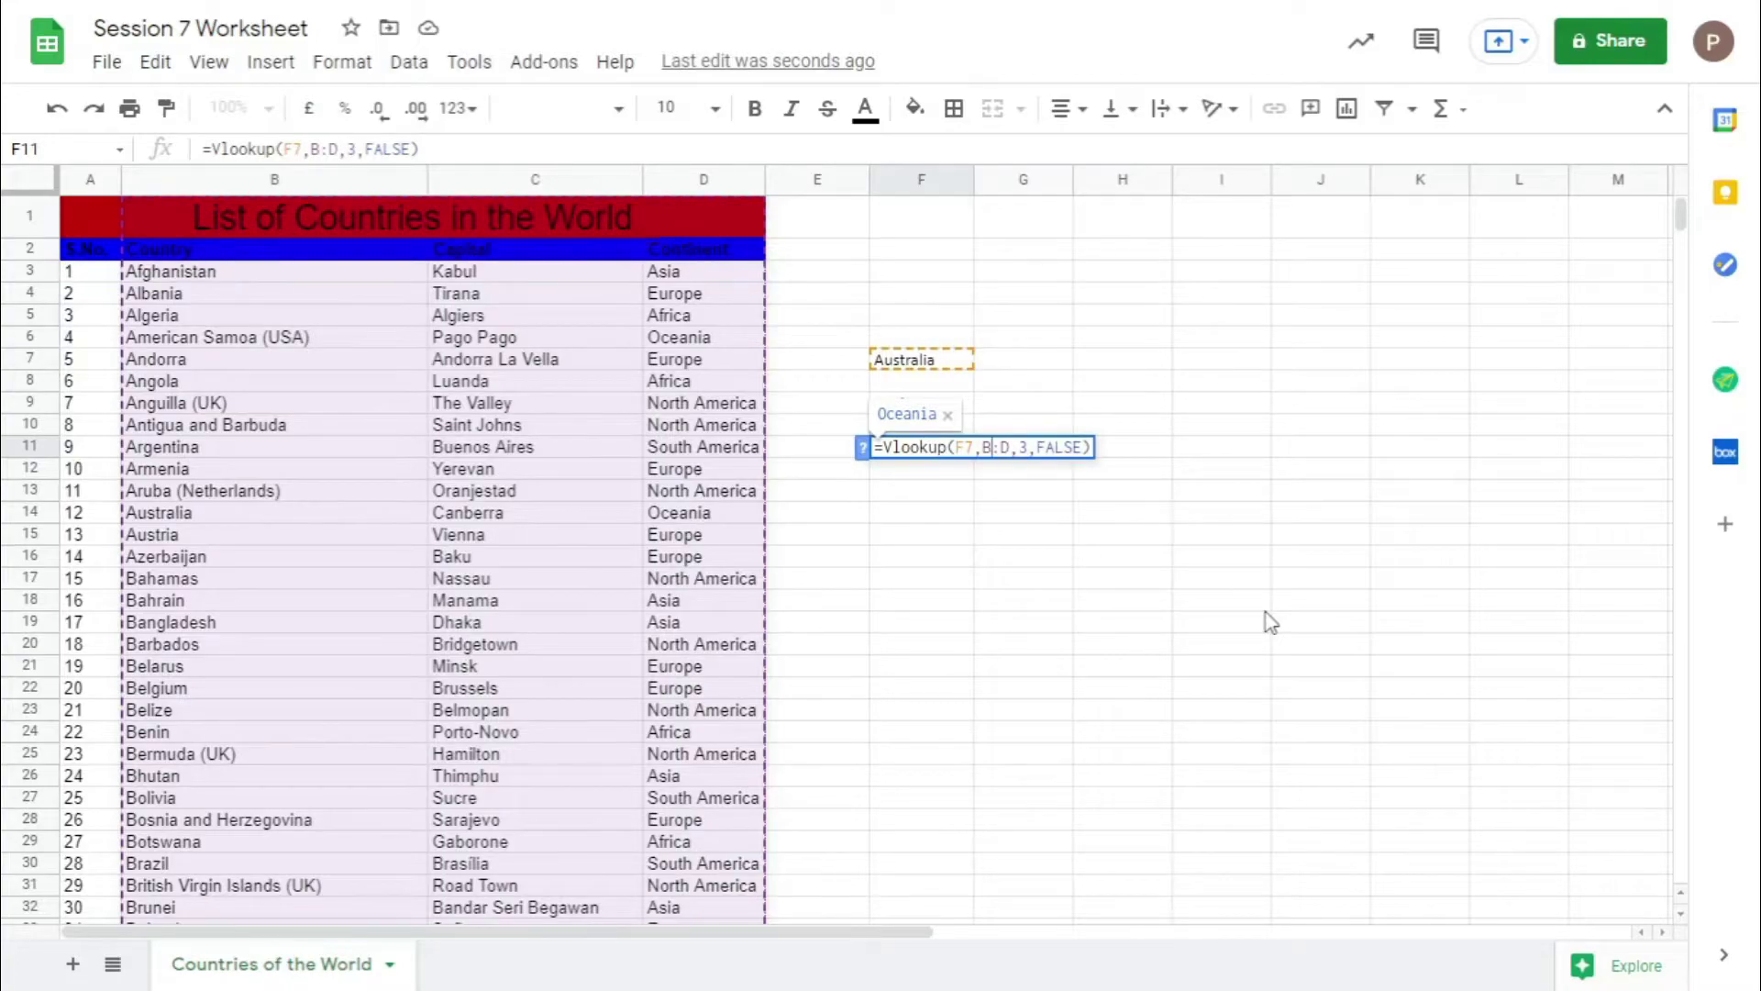
key("Return")
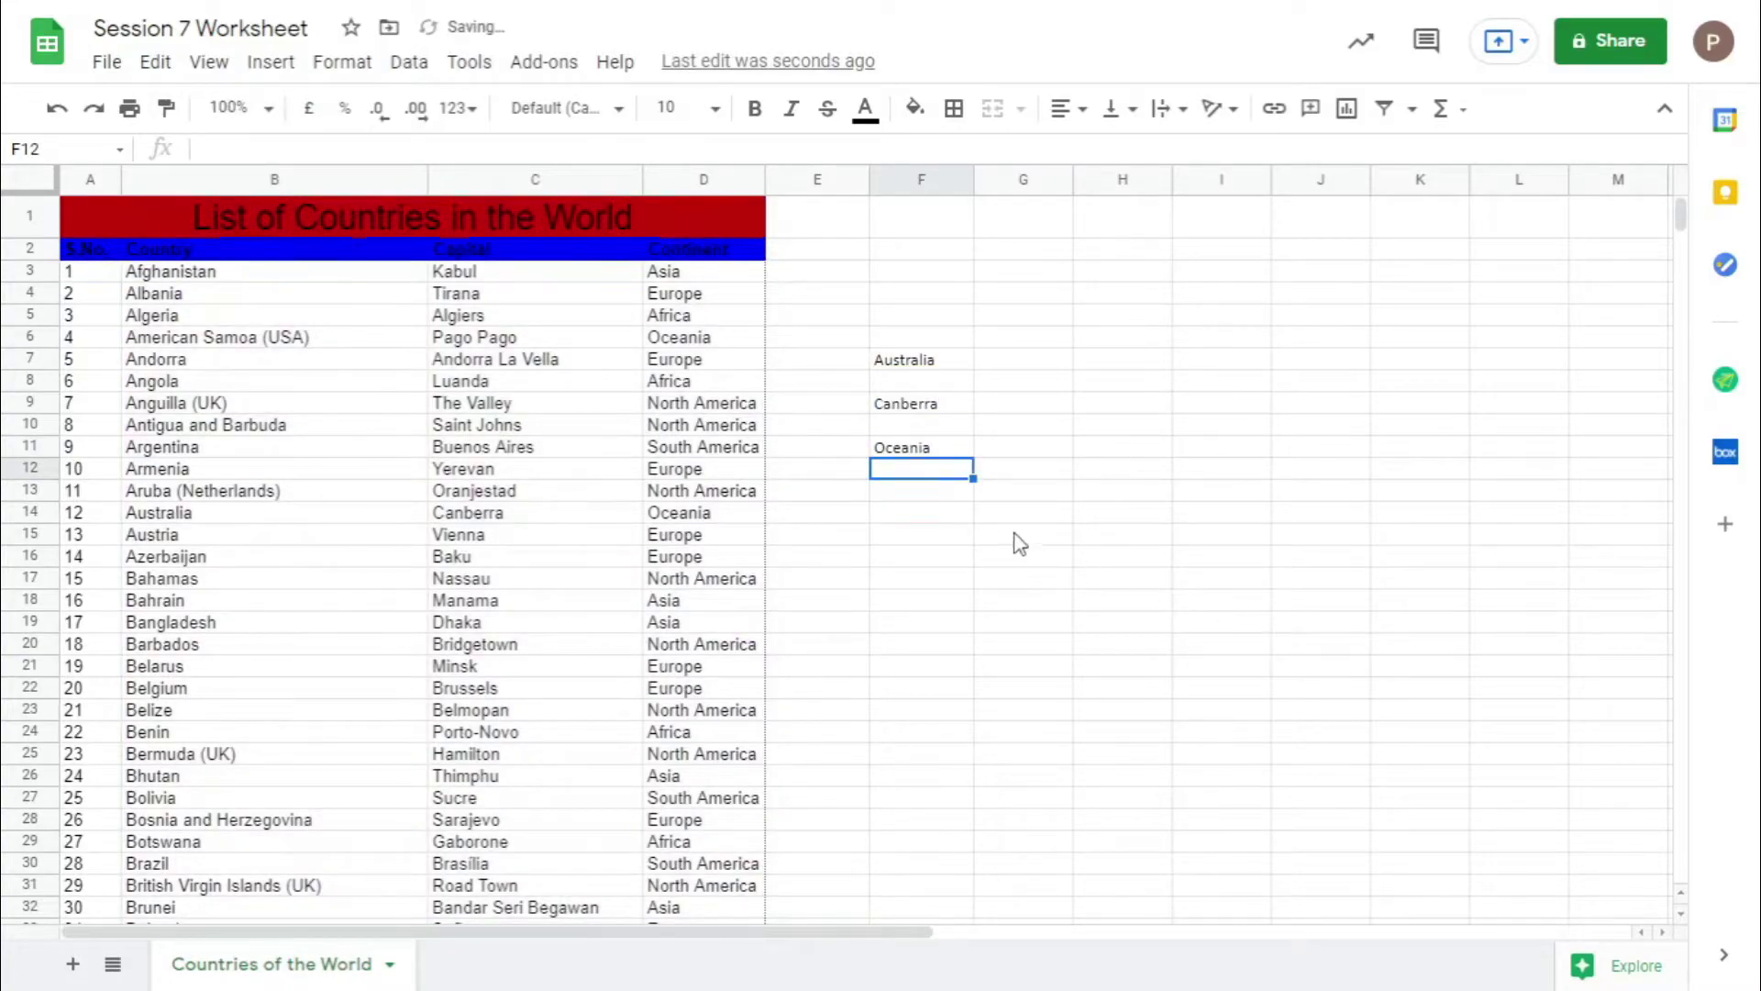
Set the column index of the VLOOKUP formula in cell F11 to 2.
left_click(922, 452)
left_click(927, 406)
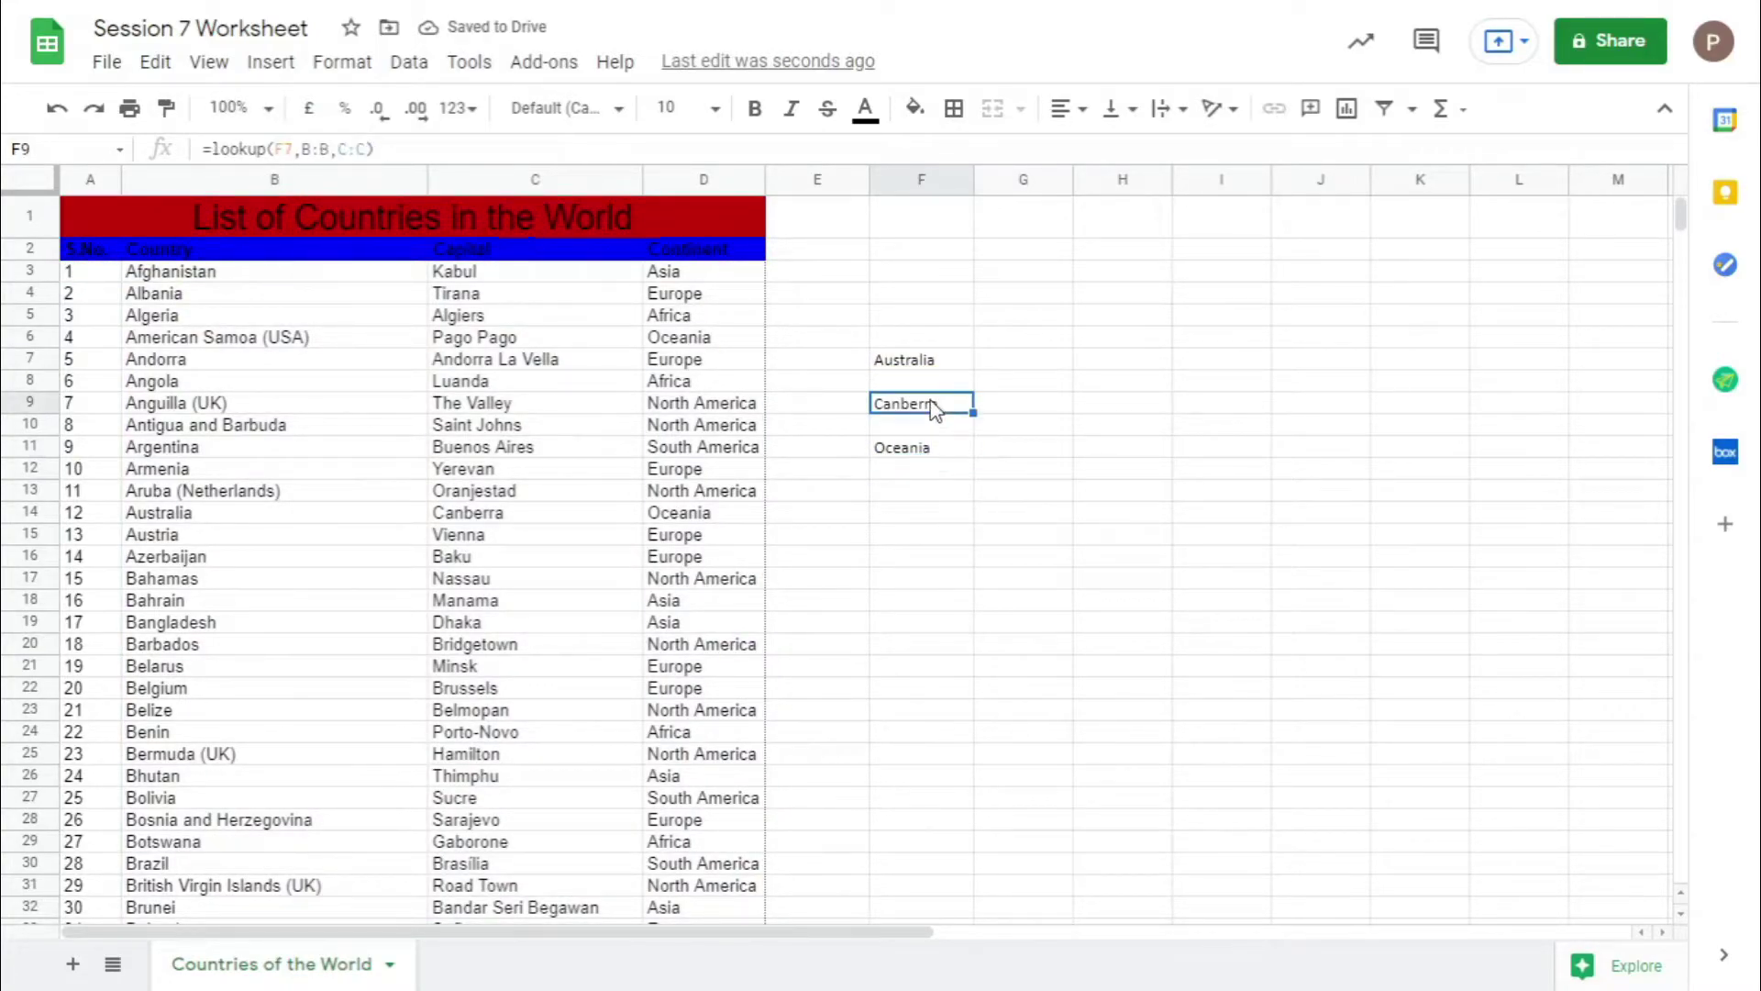
left_click(928, 451)
triple_click(928, 451)
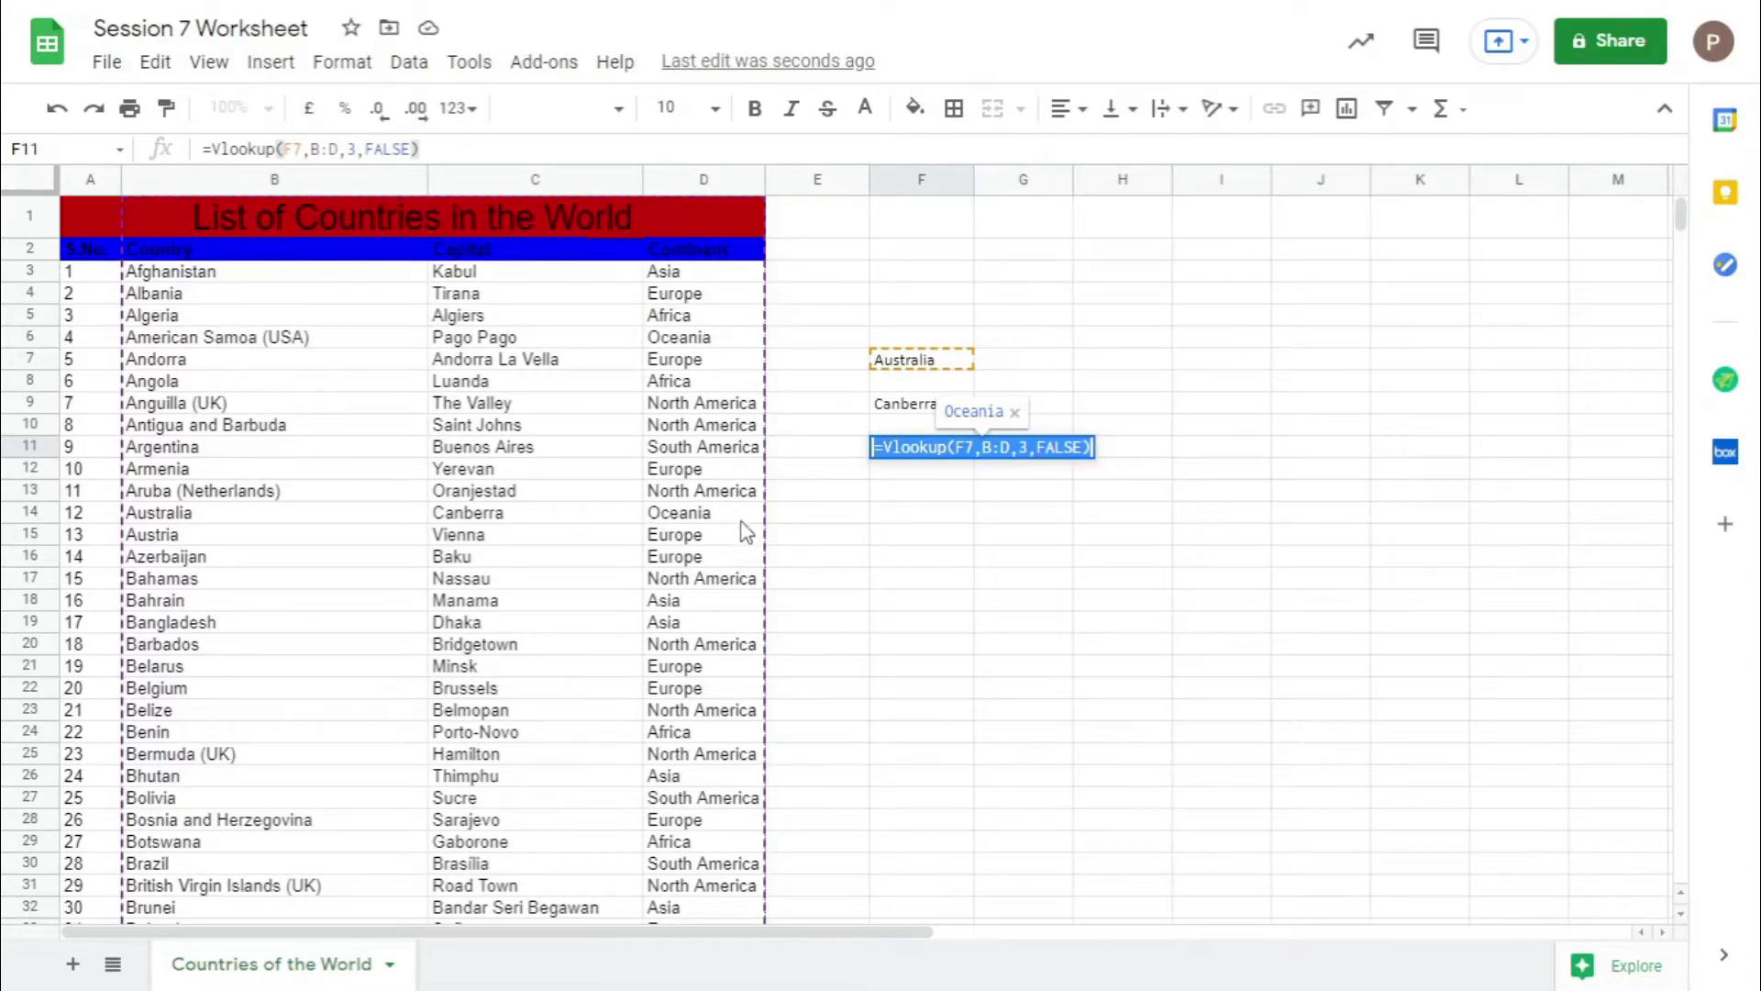
left_click(1027, 447)
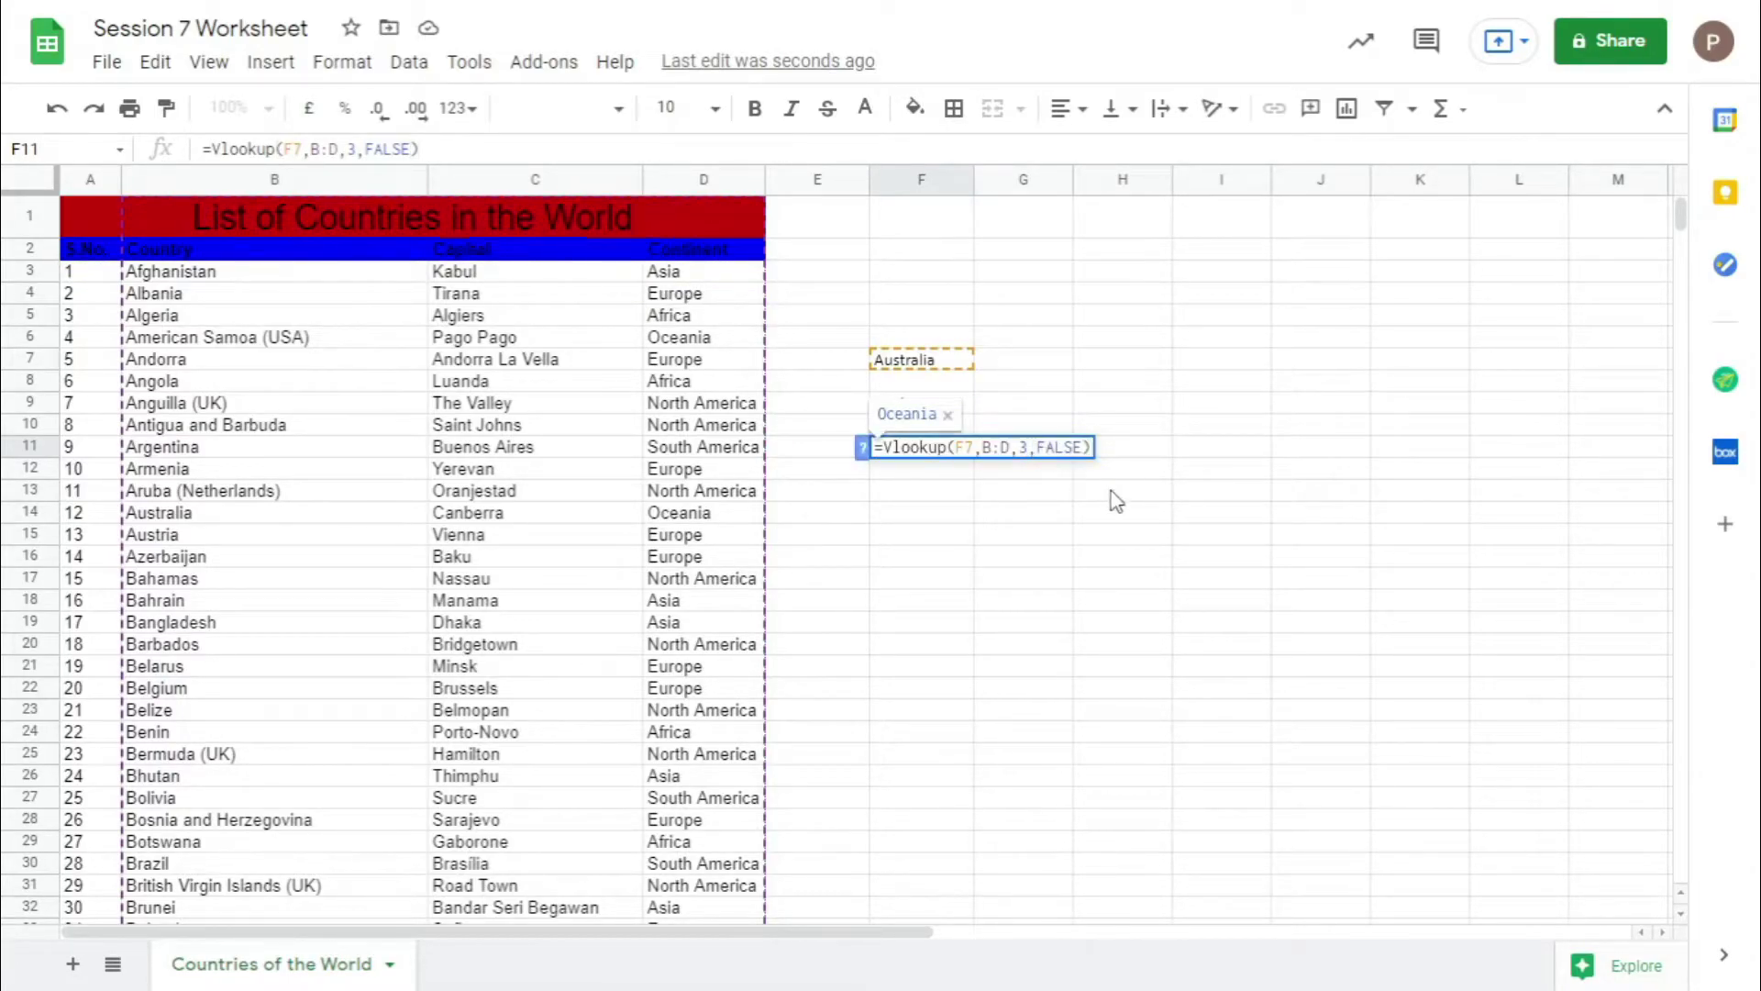
key("BackSpace")
type("2")
key("Return")
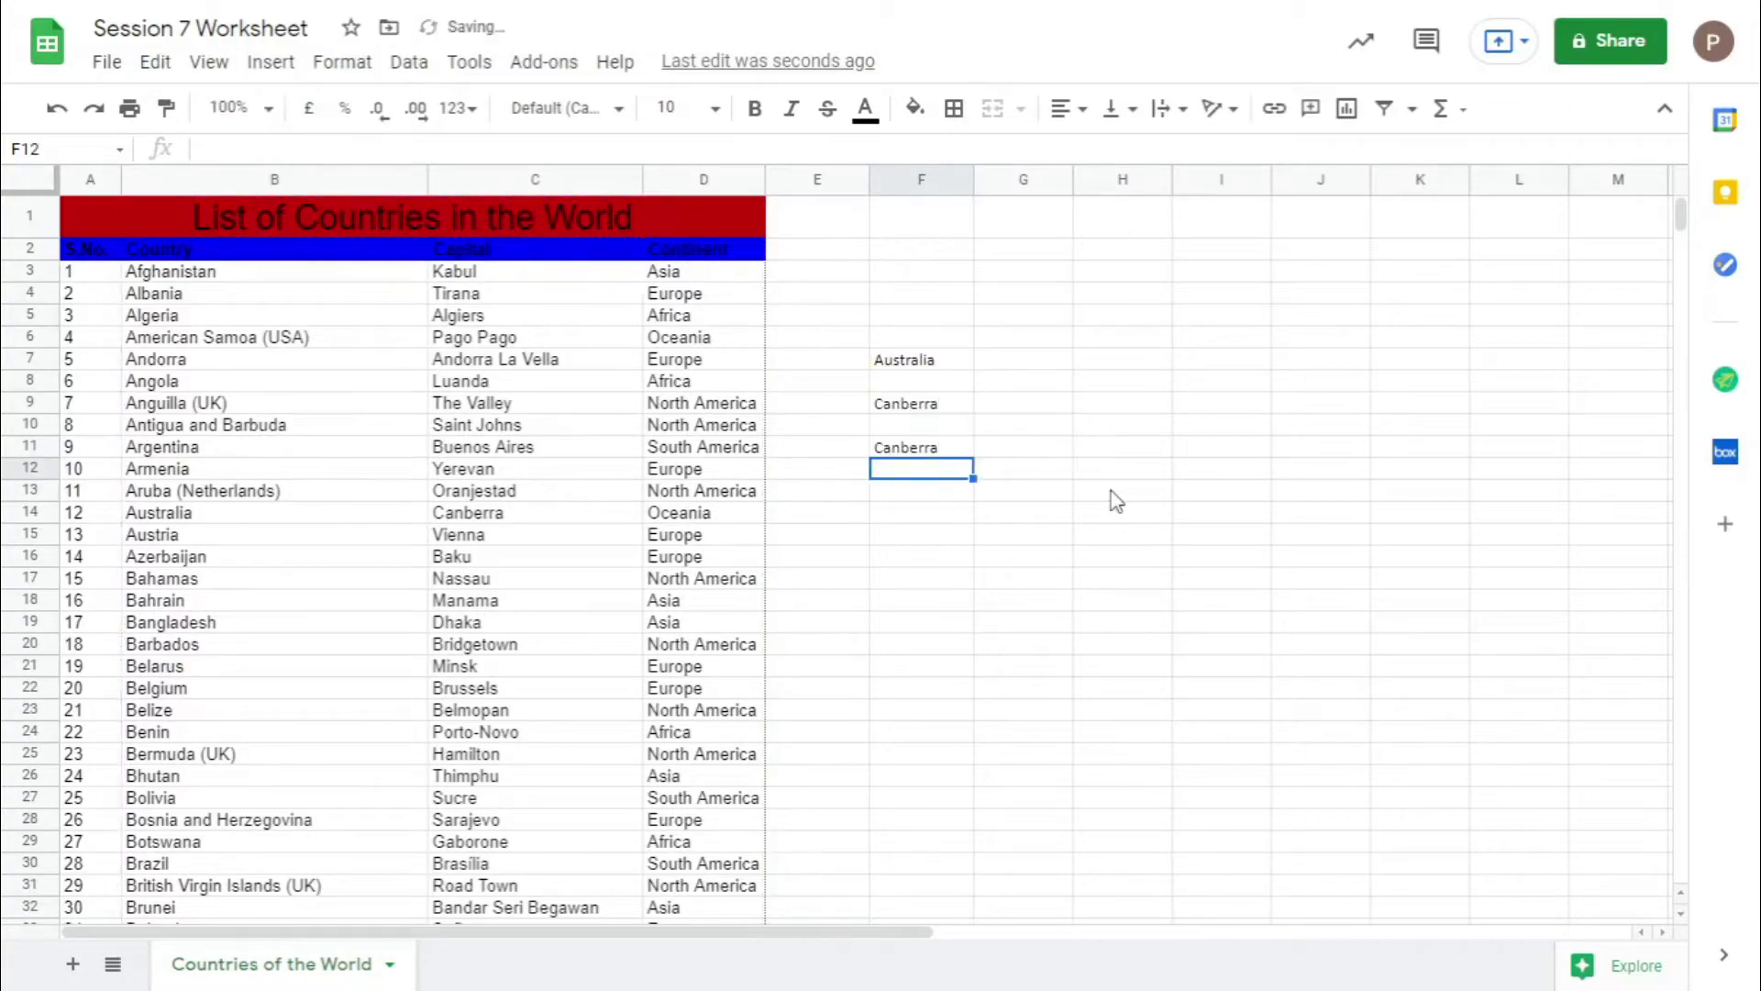
left_click(937, 455)
key("Delete")
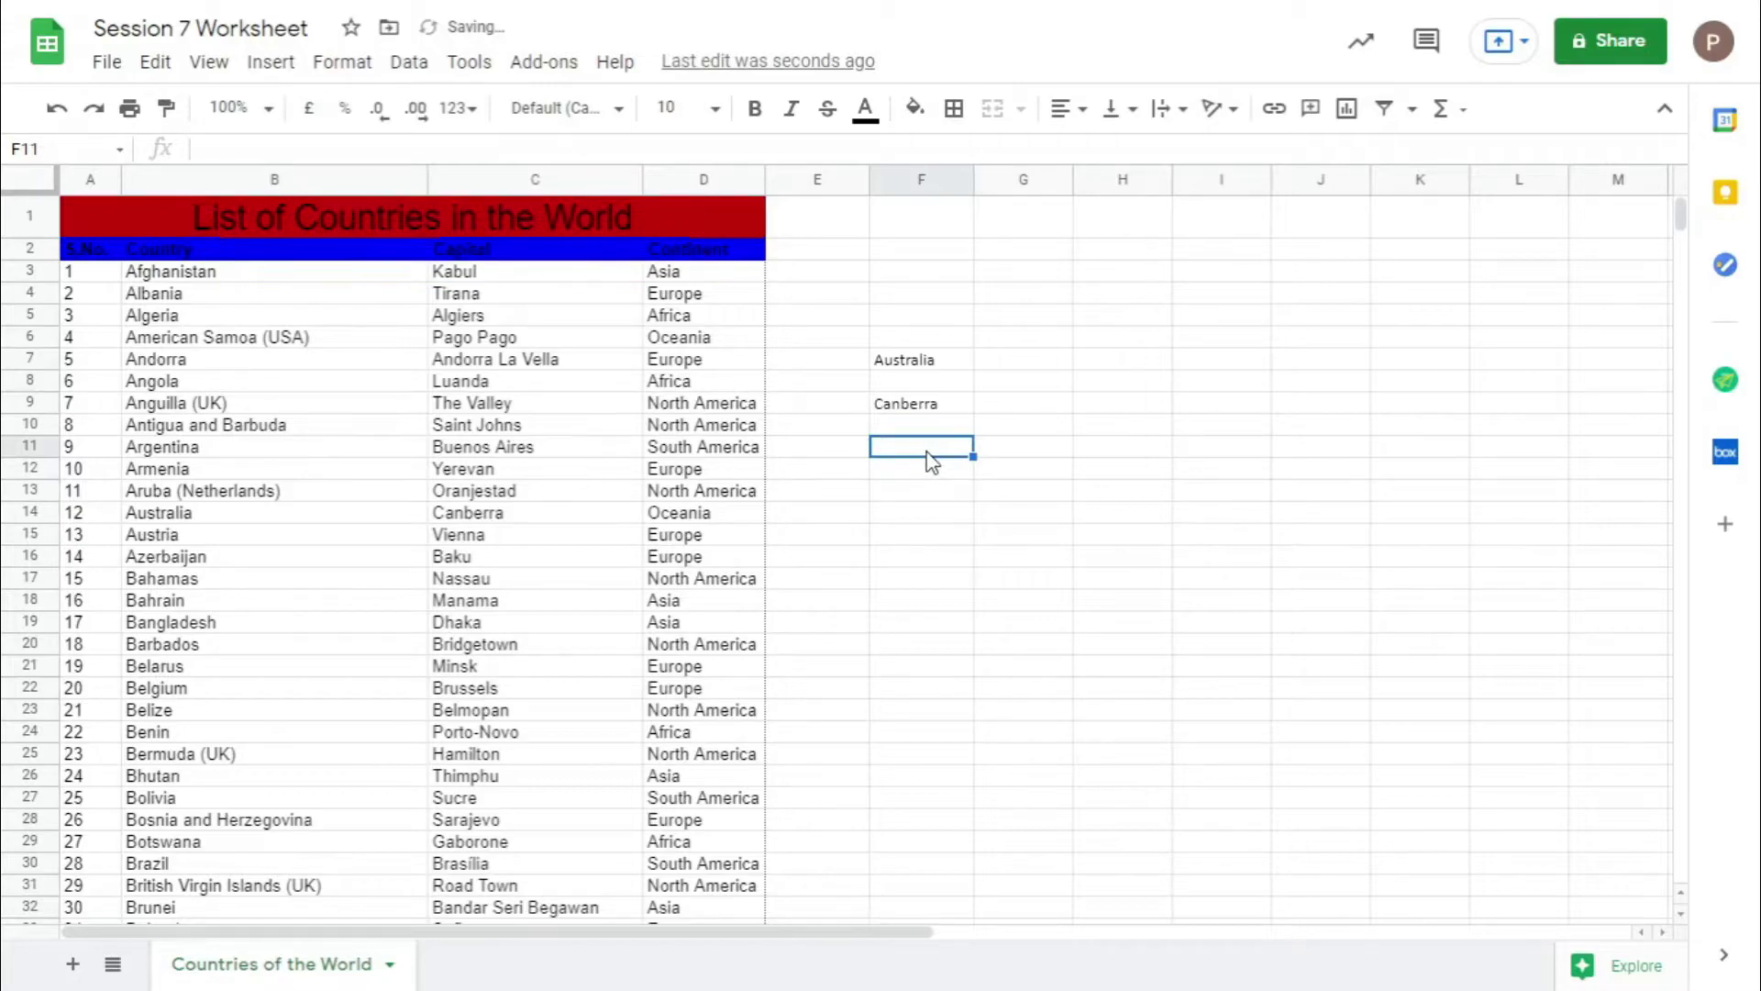
key("ctrl+z")
Compare the VLOOKUP formula in cell F11 with the LOOKUP formula in cell F9.
left_click(913, 509)
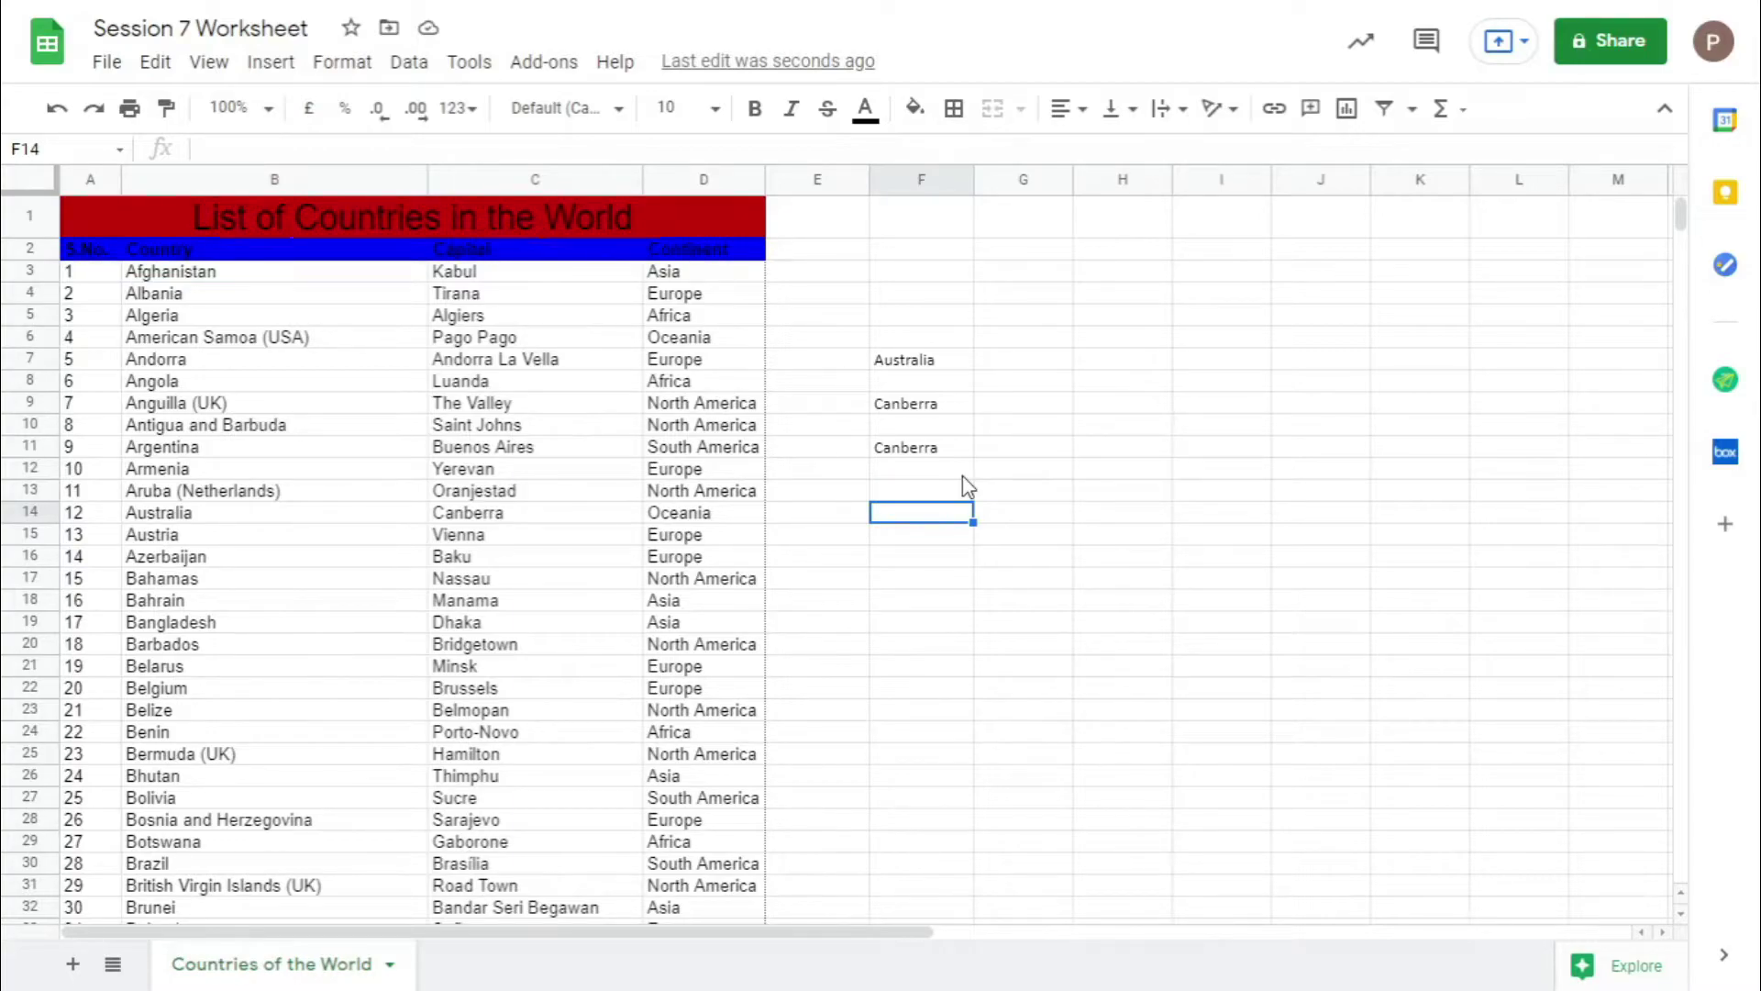
left_click(926, 450)
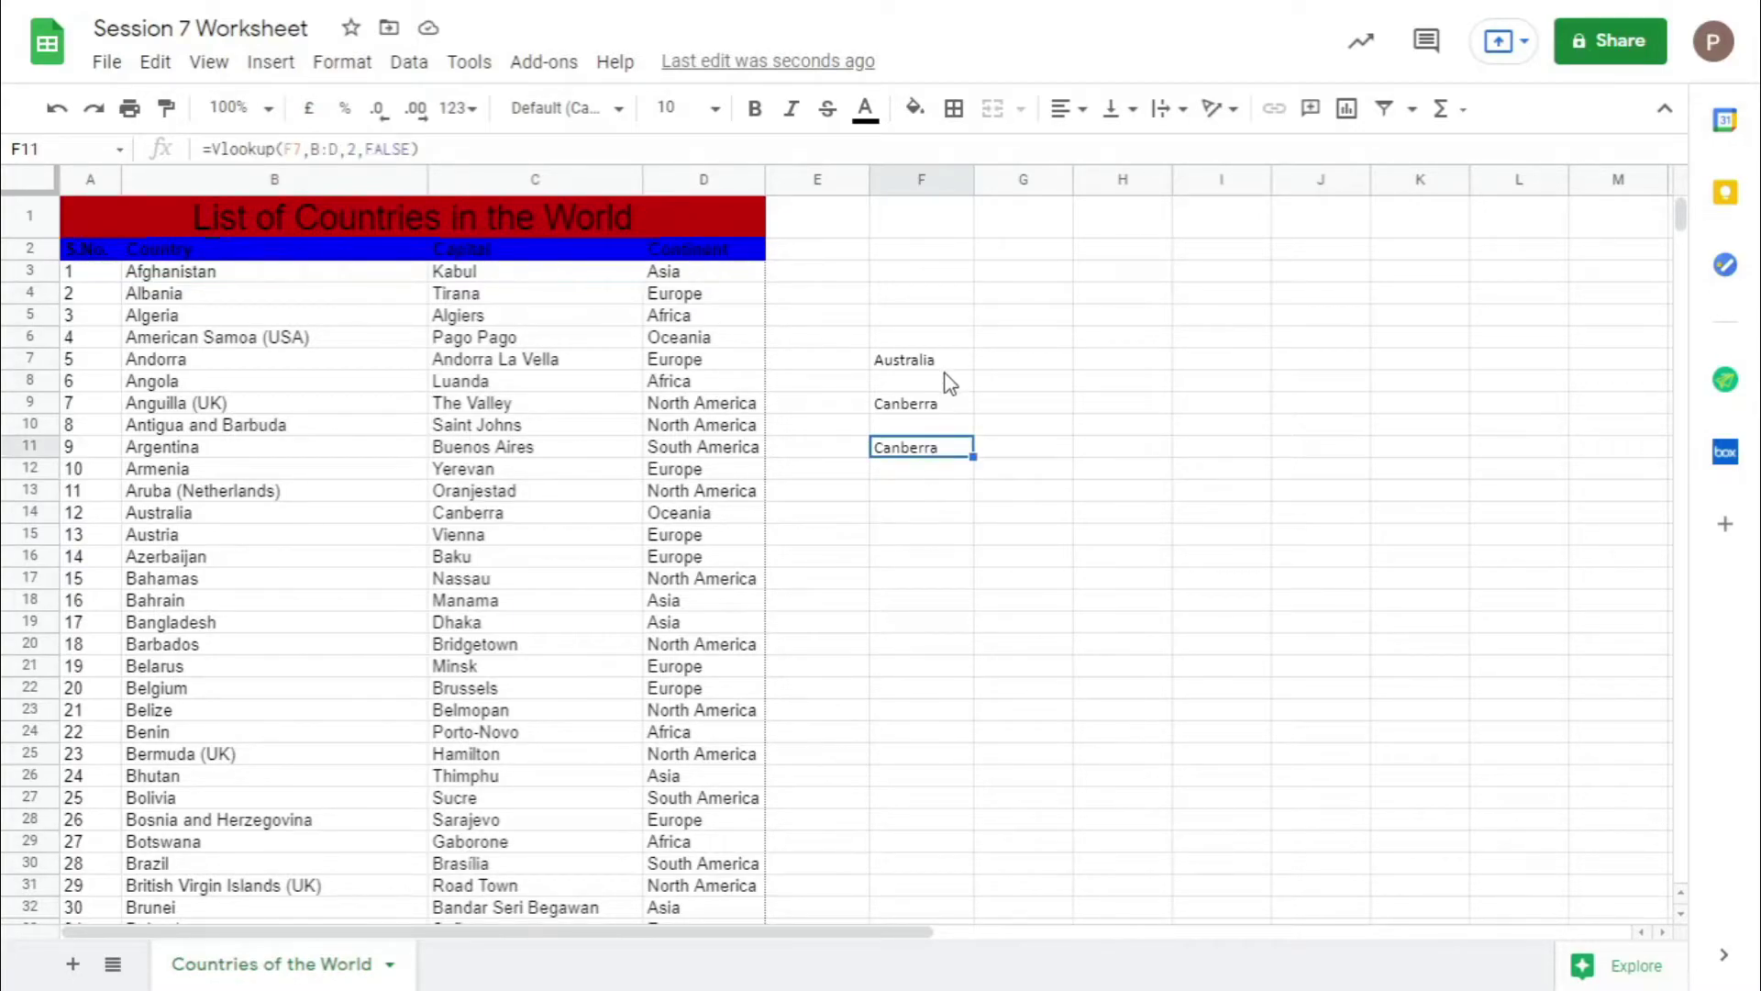
left_click(942, 407)
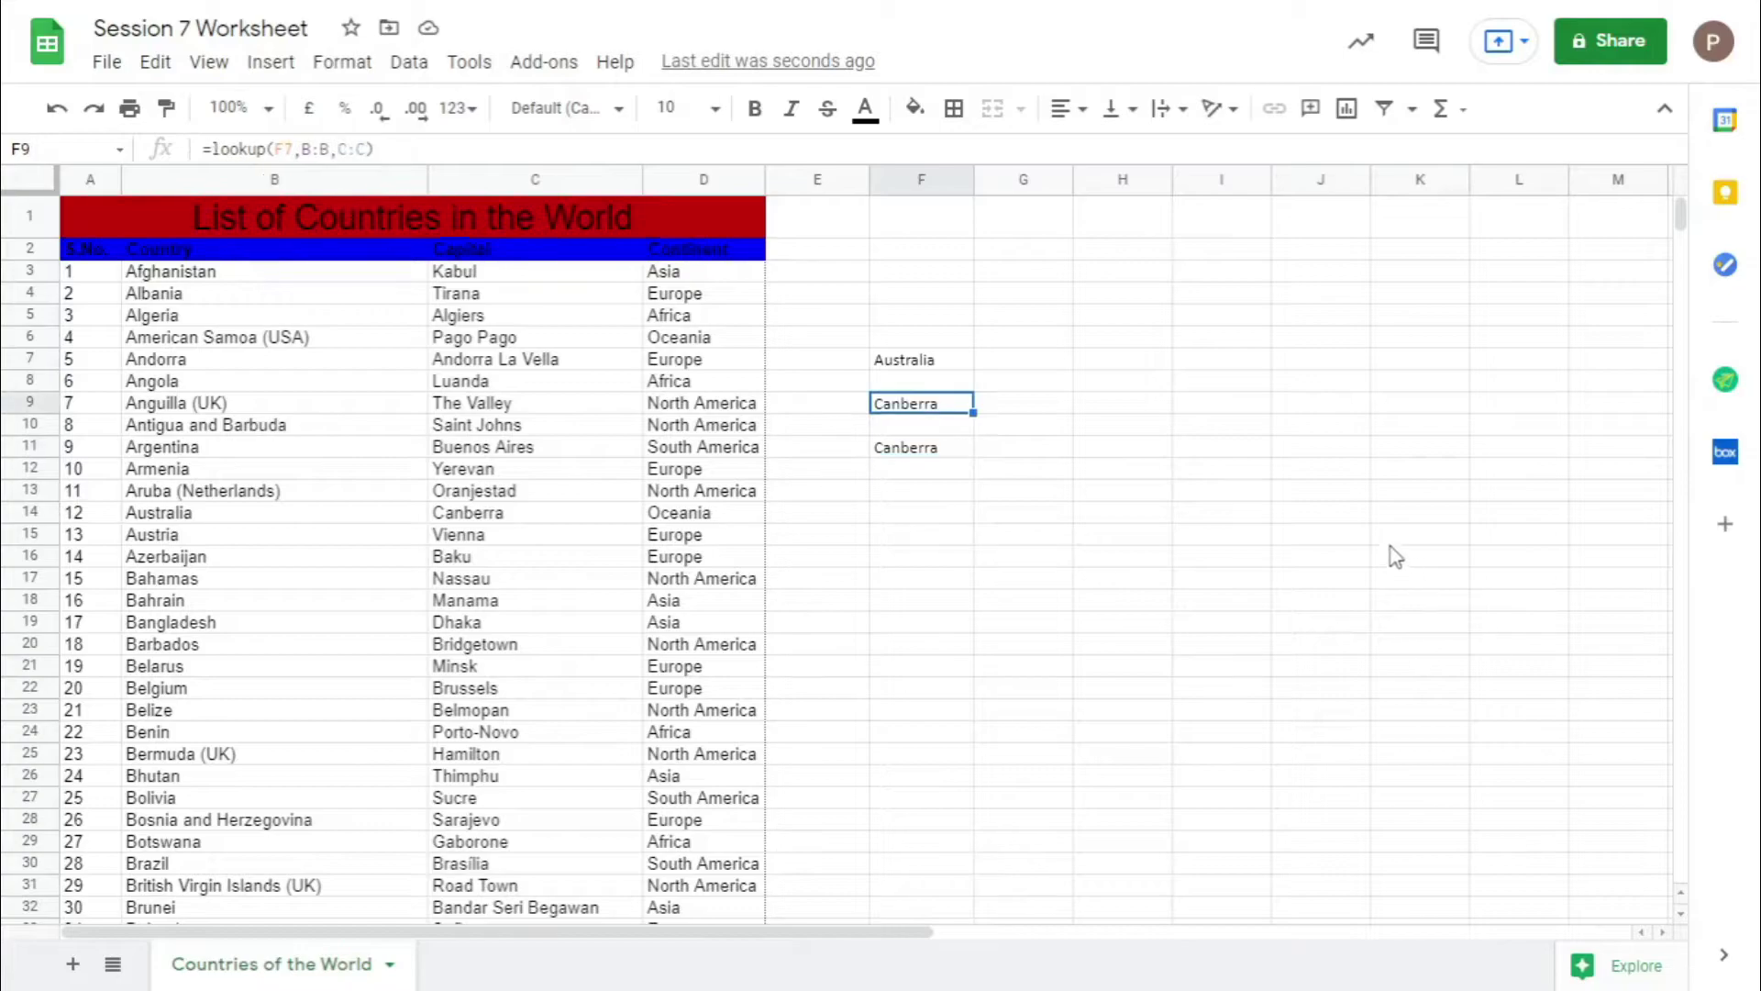
List the function names Hlookup, Indierct, Index and Match in cells I10 to I13.
left_click(1182, 428)
type("Hlookup")
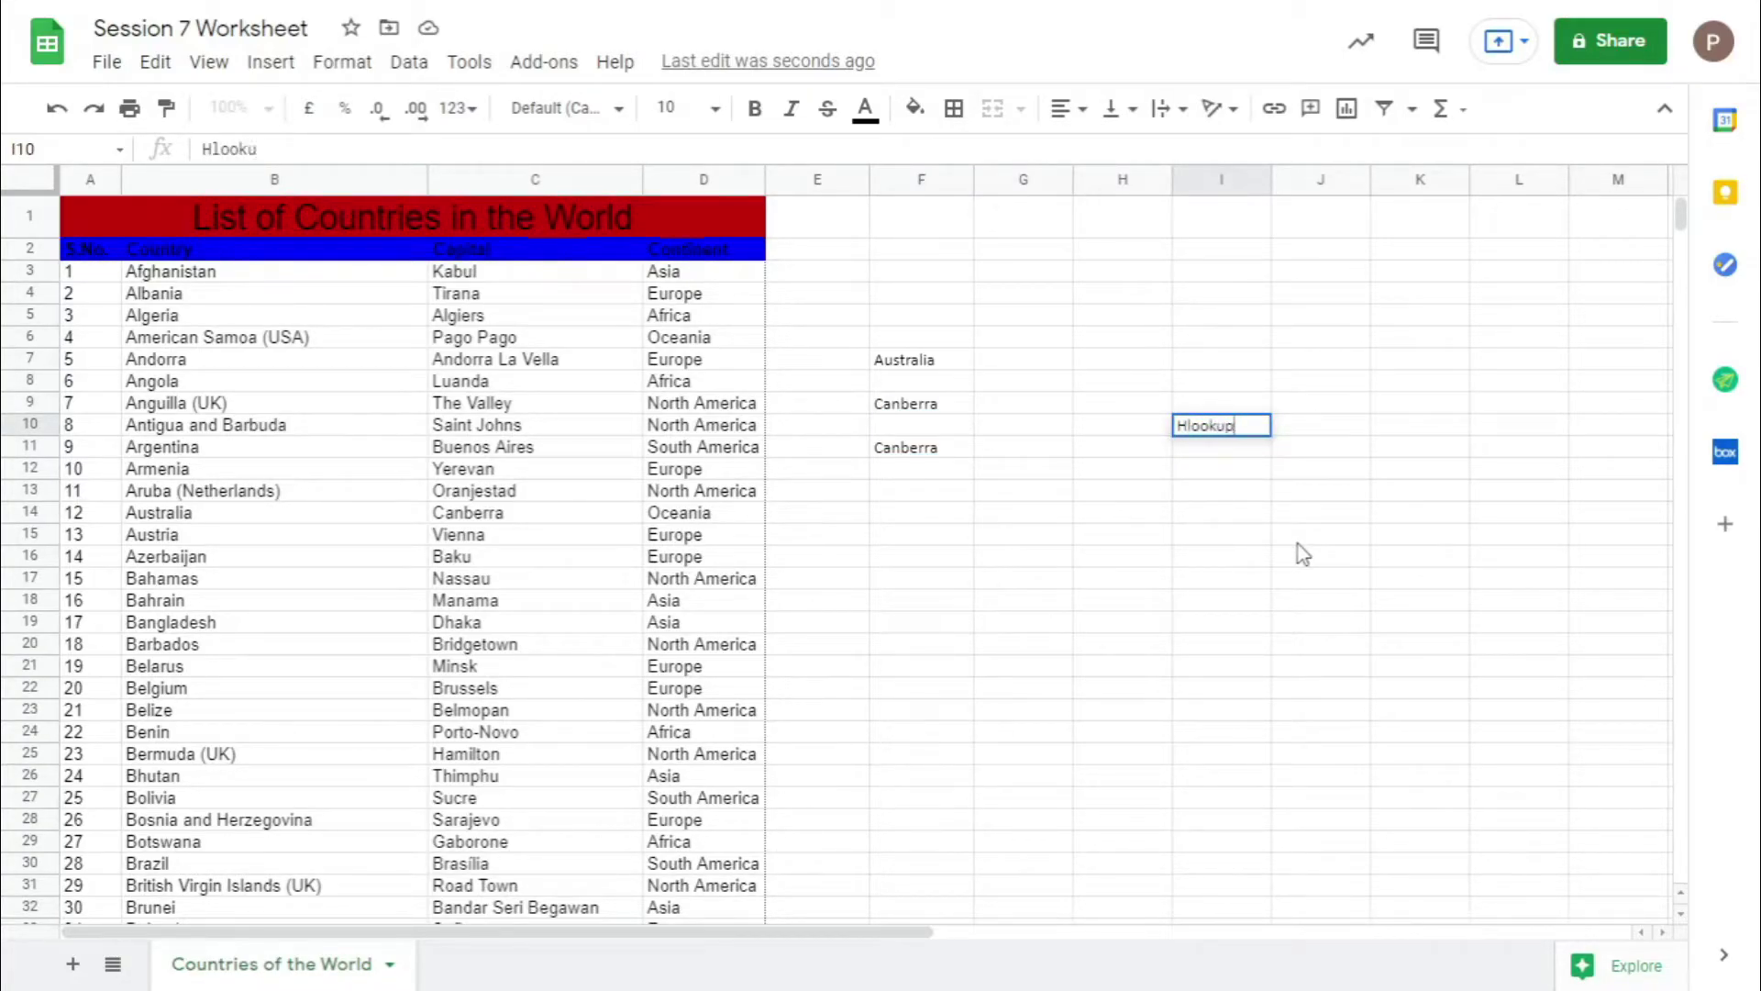
key("Return")
type("Indierct")
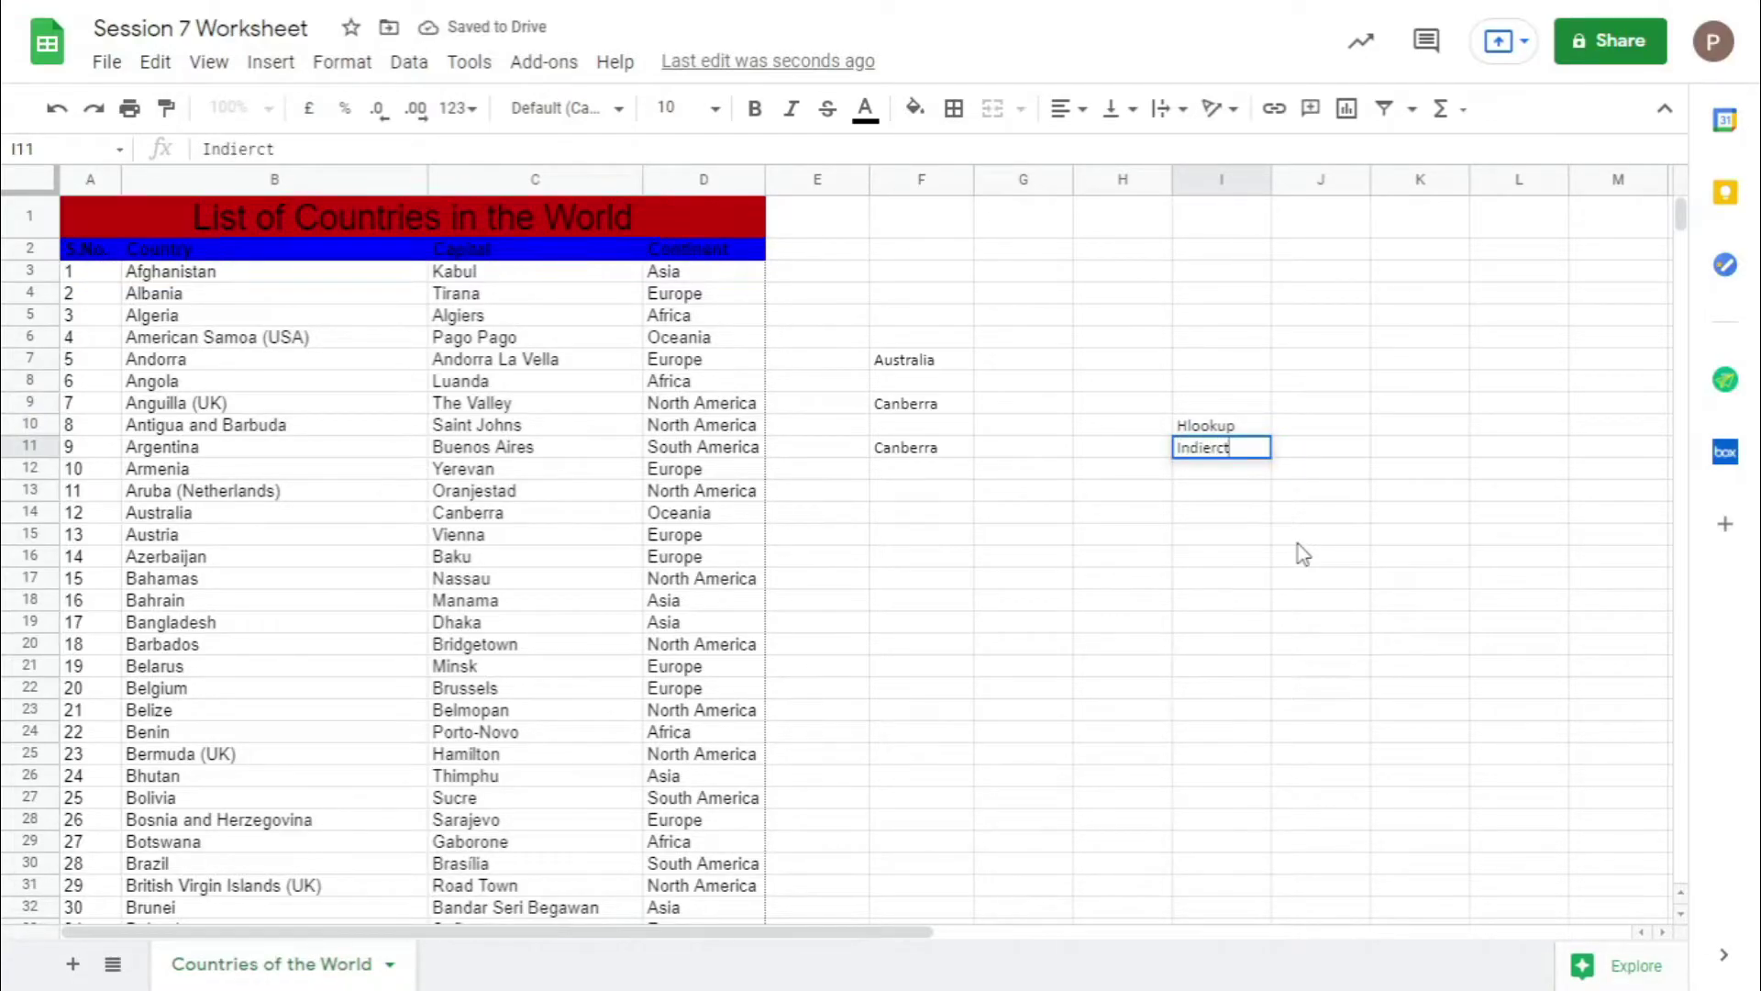
key("Return")
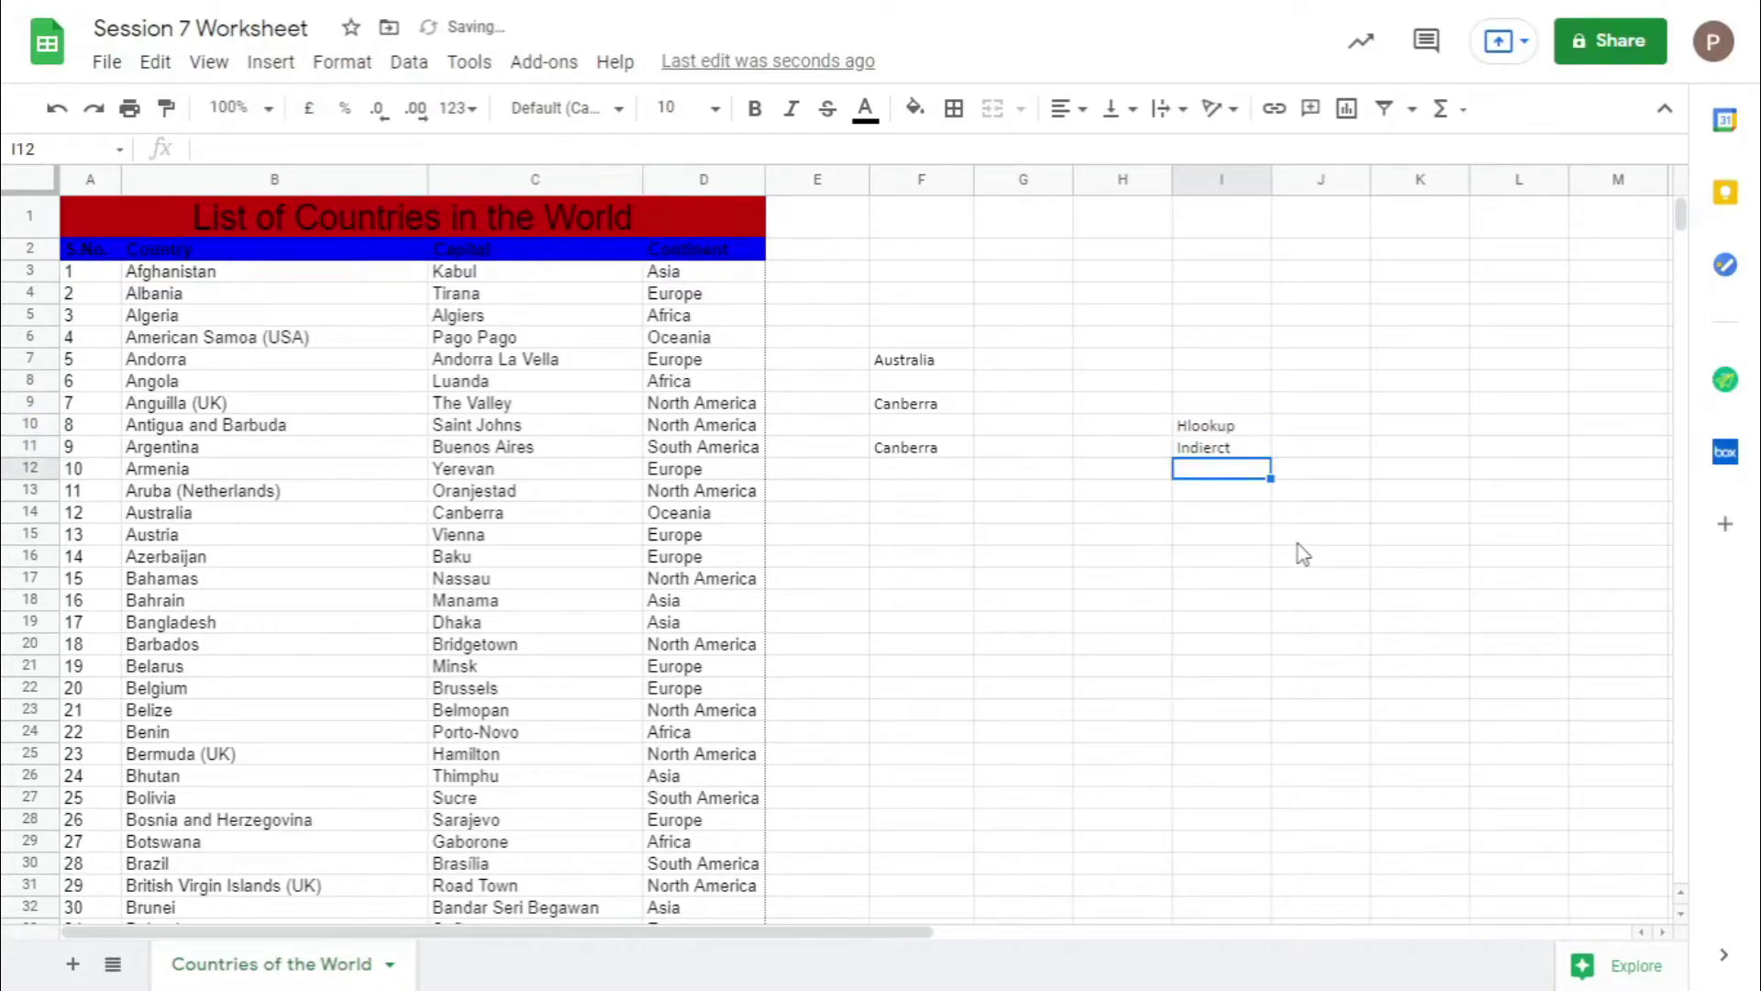
type("Index")
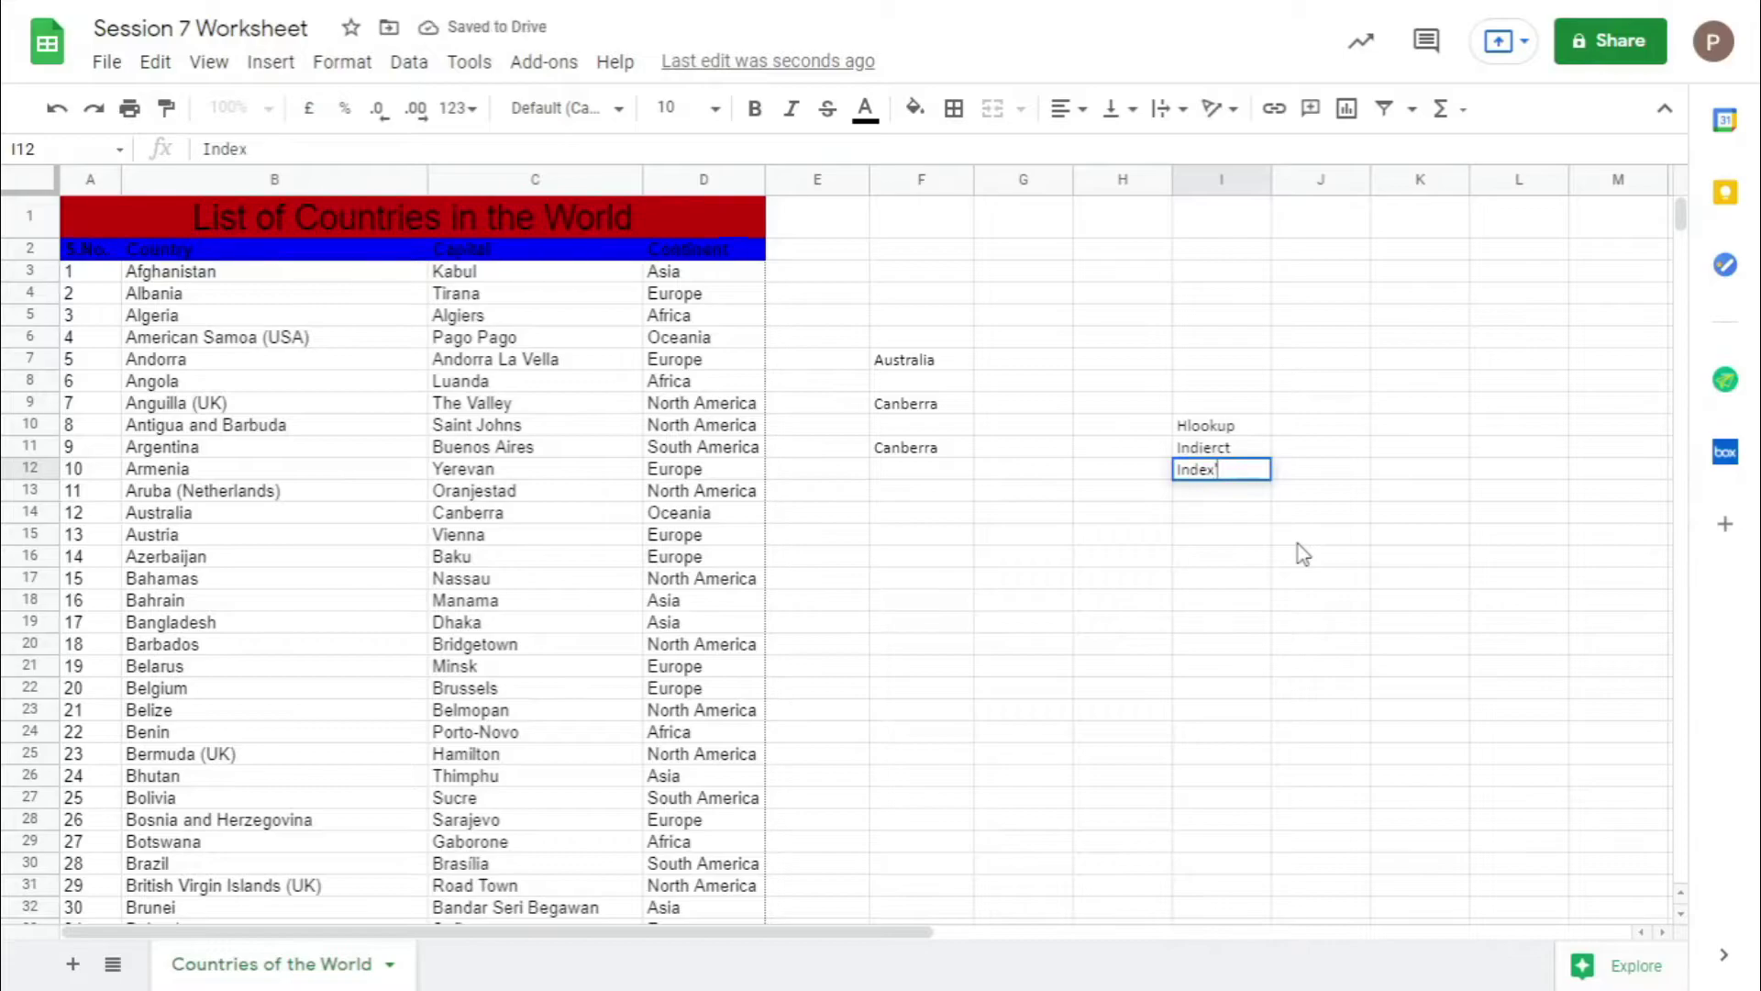
key("Return")
type("Match")
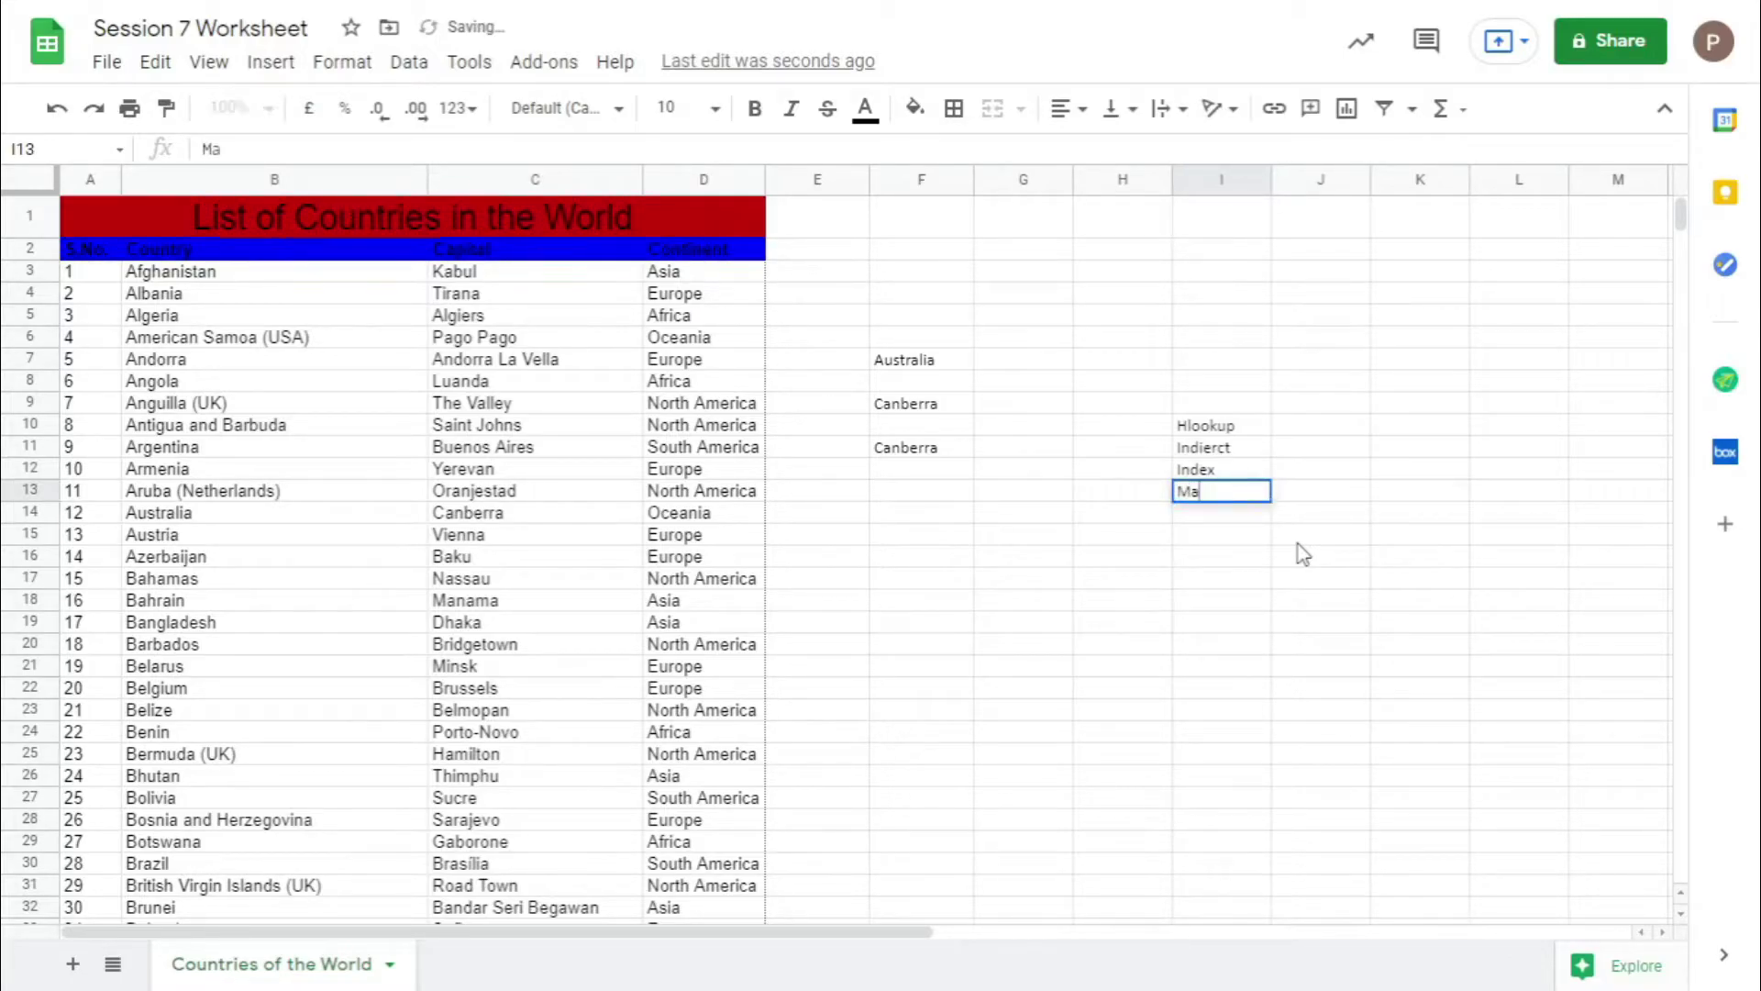
left_click(998, 634)
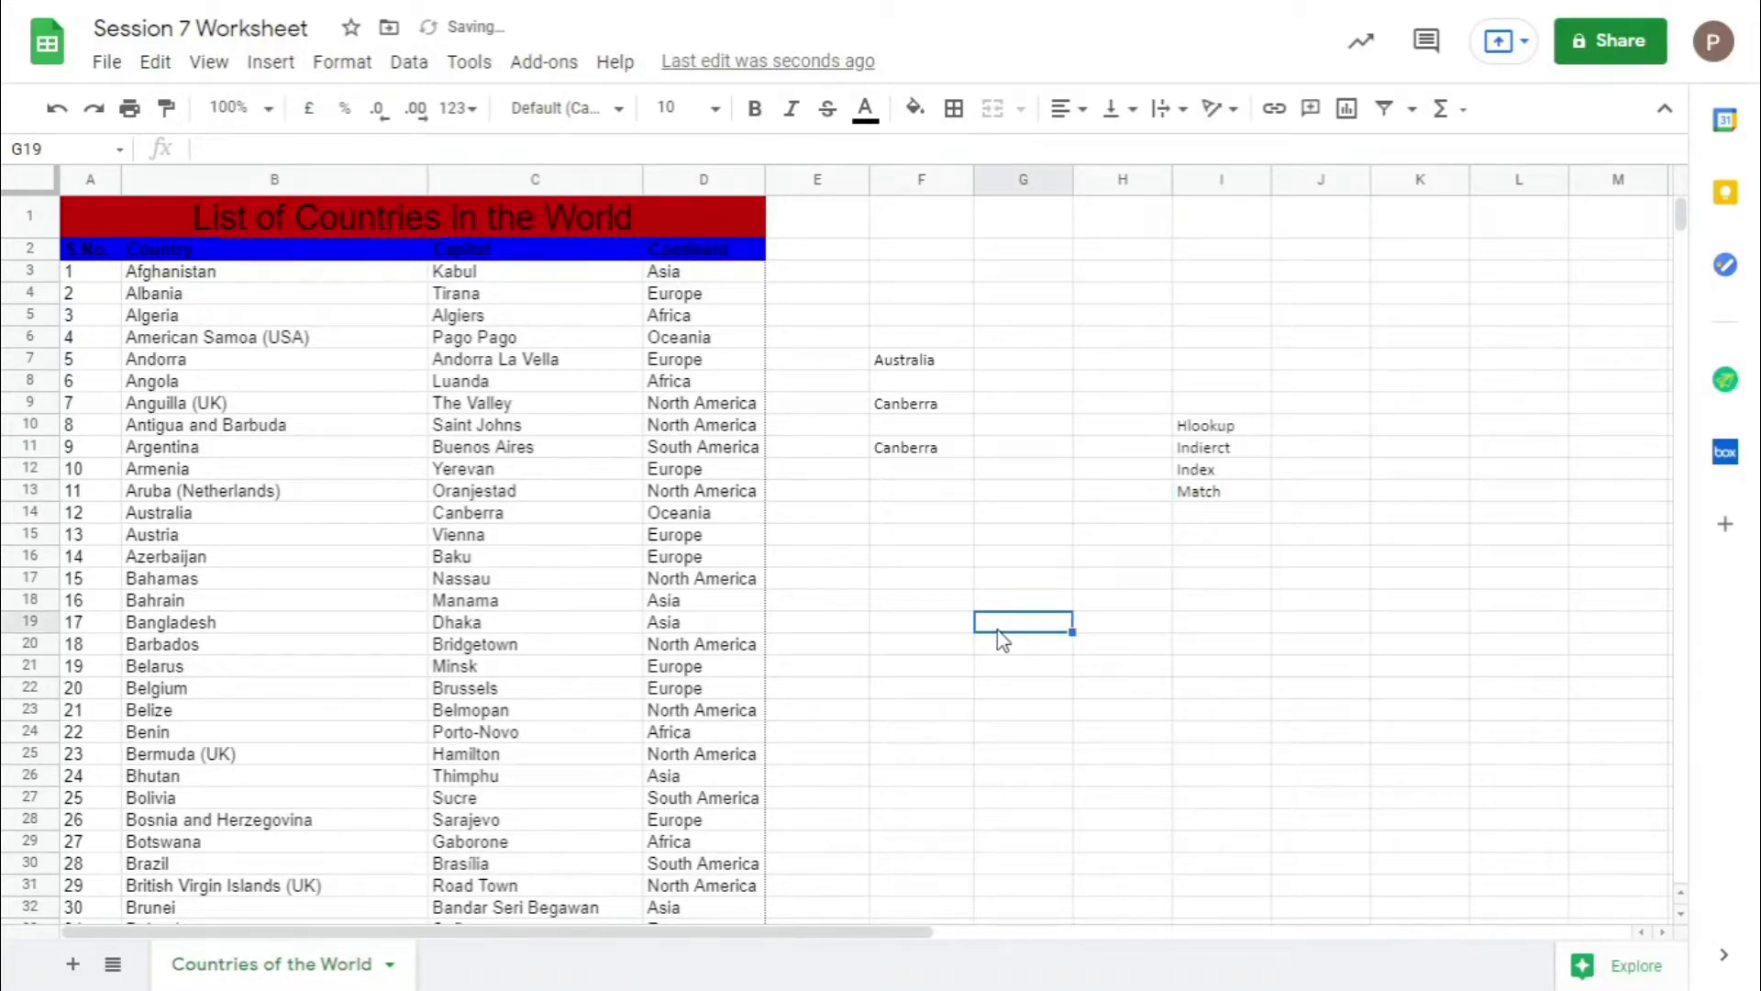
Start an HLOOKUP formula in cell F13 with "Capital" as the search key.
left_click(901, 494)
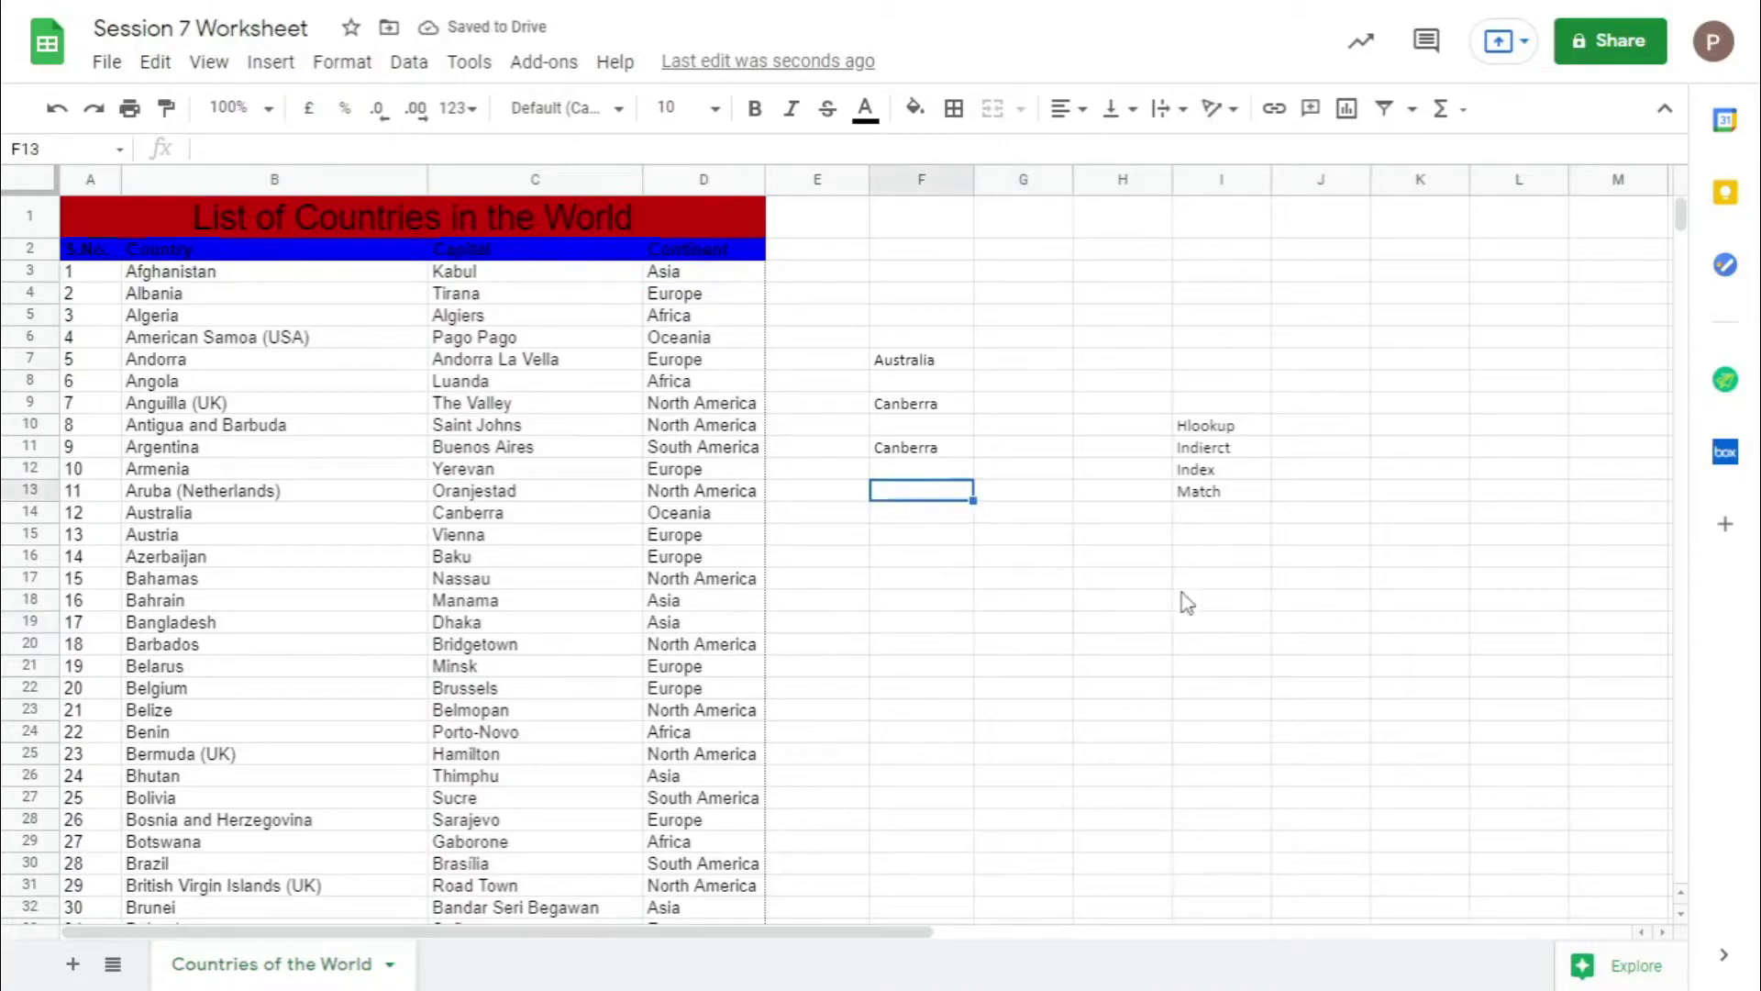
type("=Hvoo")
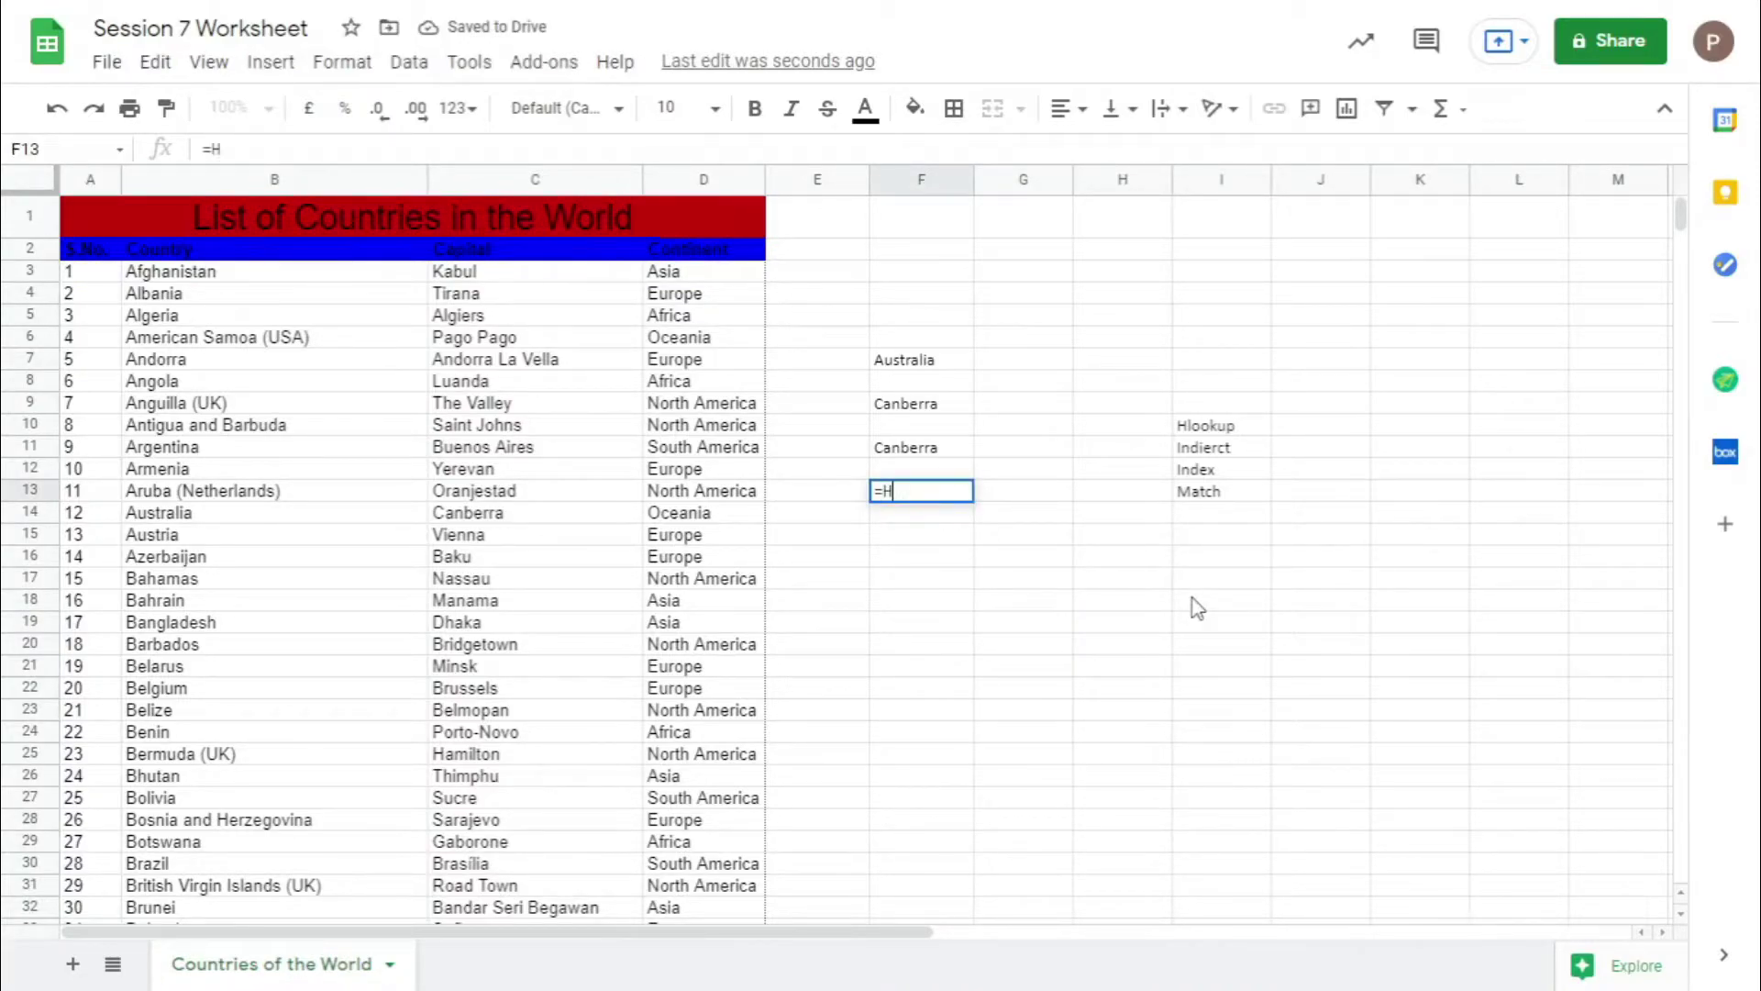
key("BackSpace")
key("BackSpace")
key("BackSpace")
type("look")
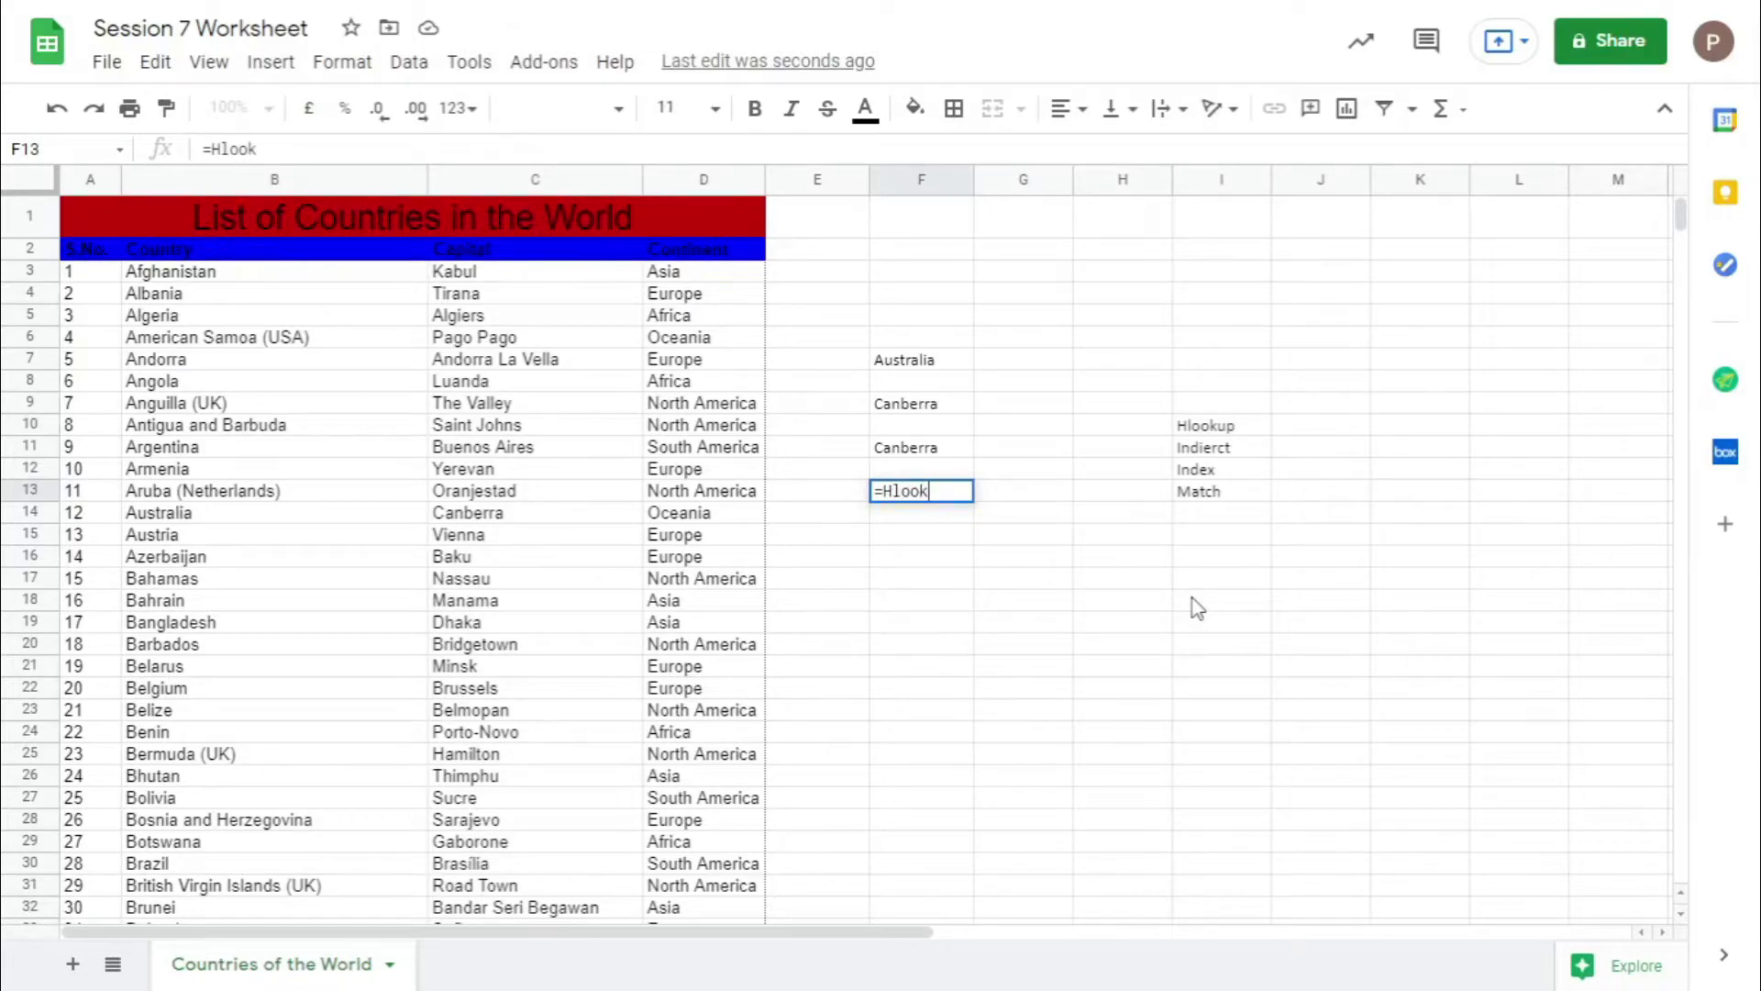
type("up(")
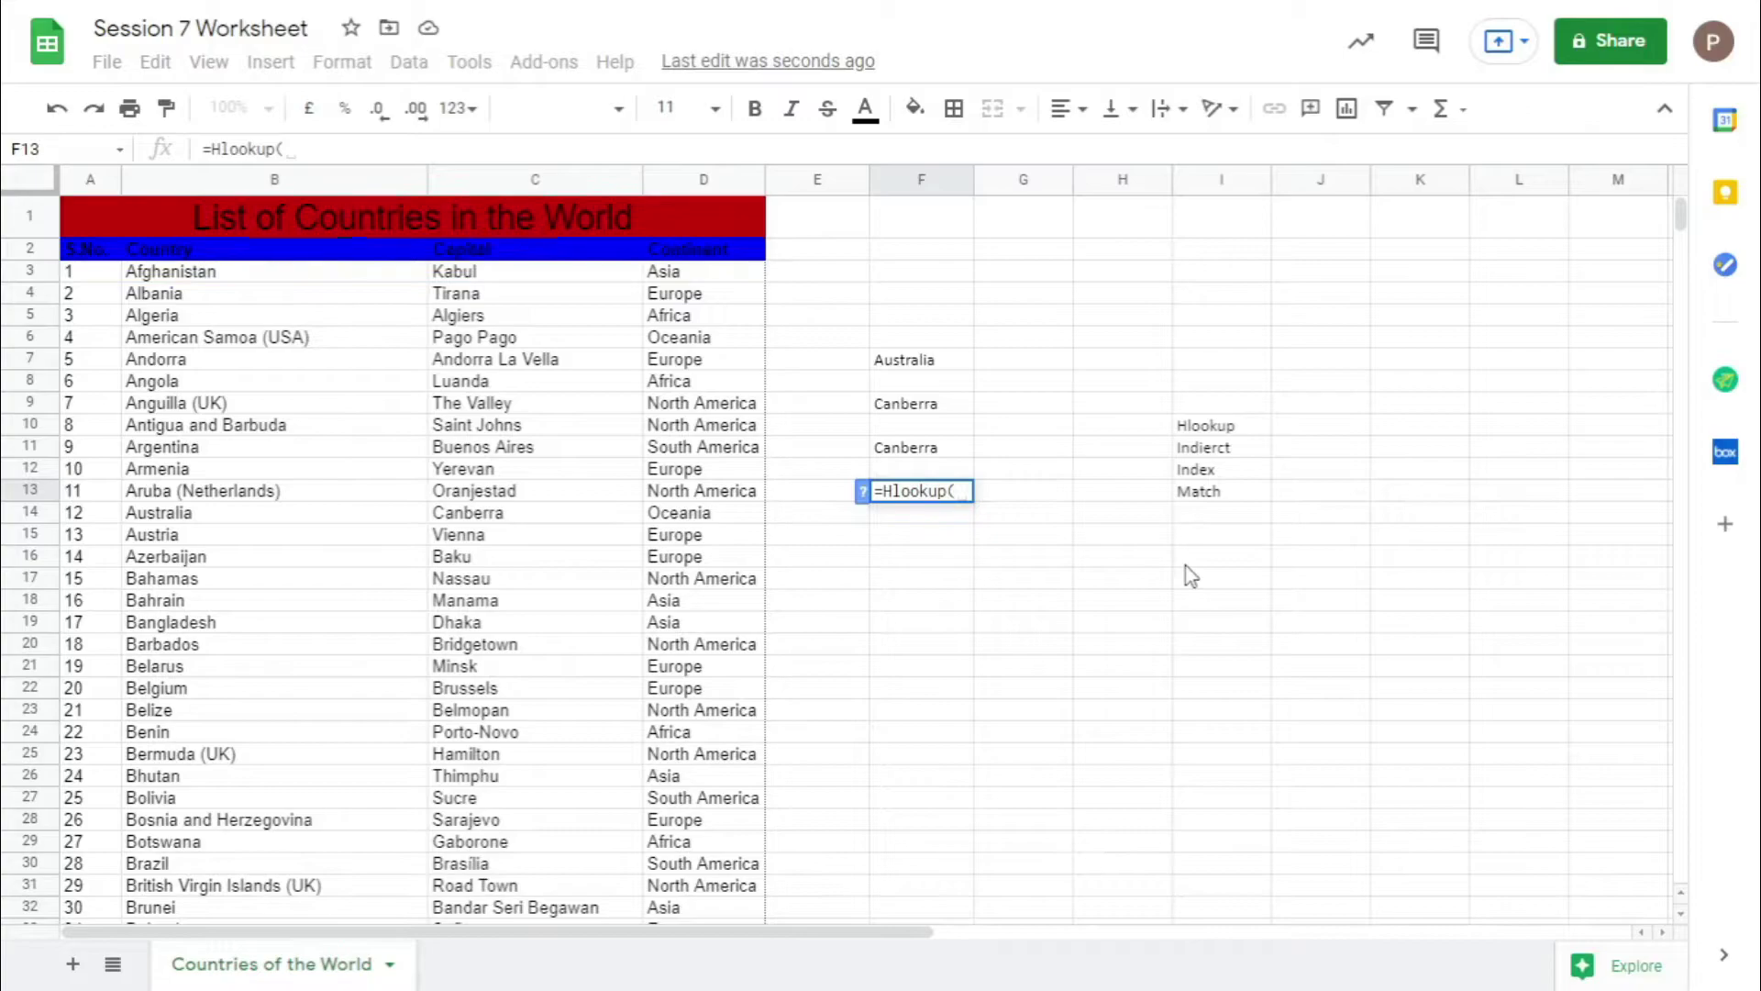
type("\"Capital")
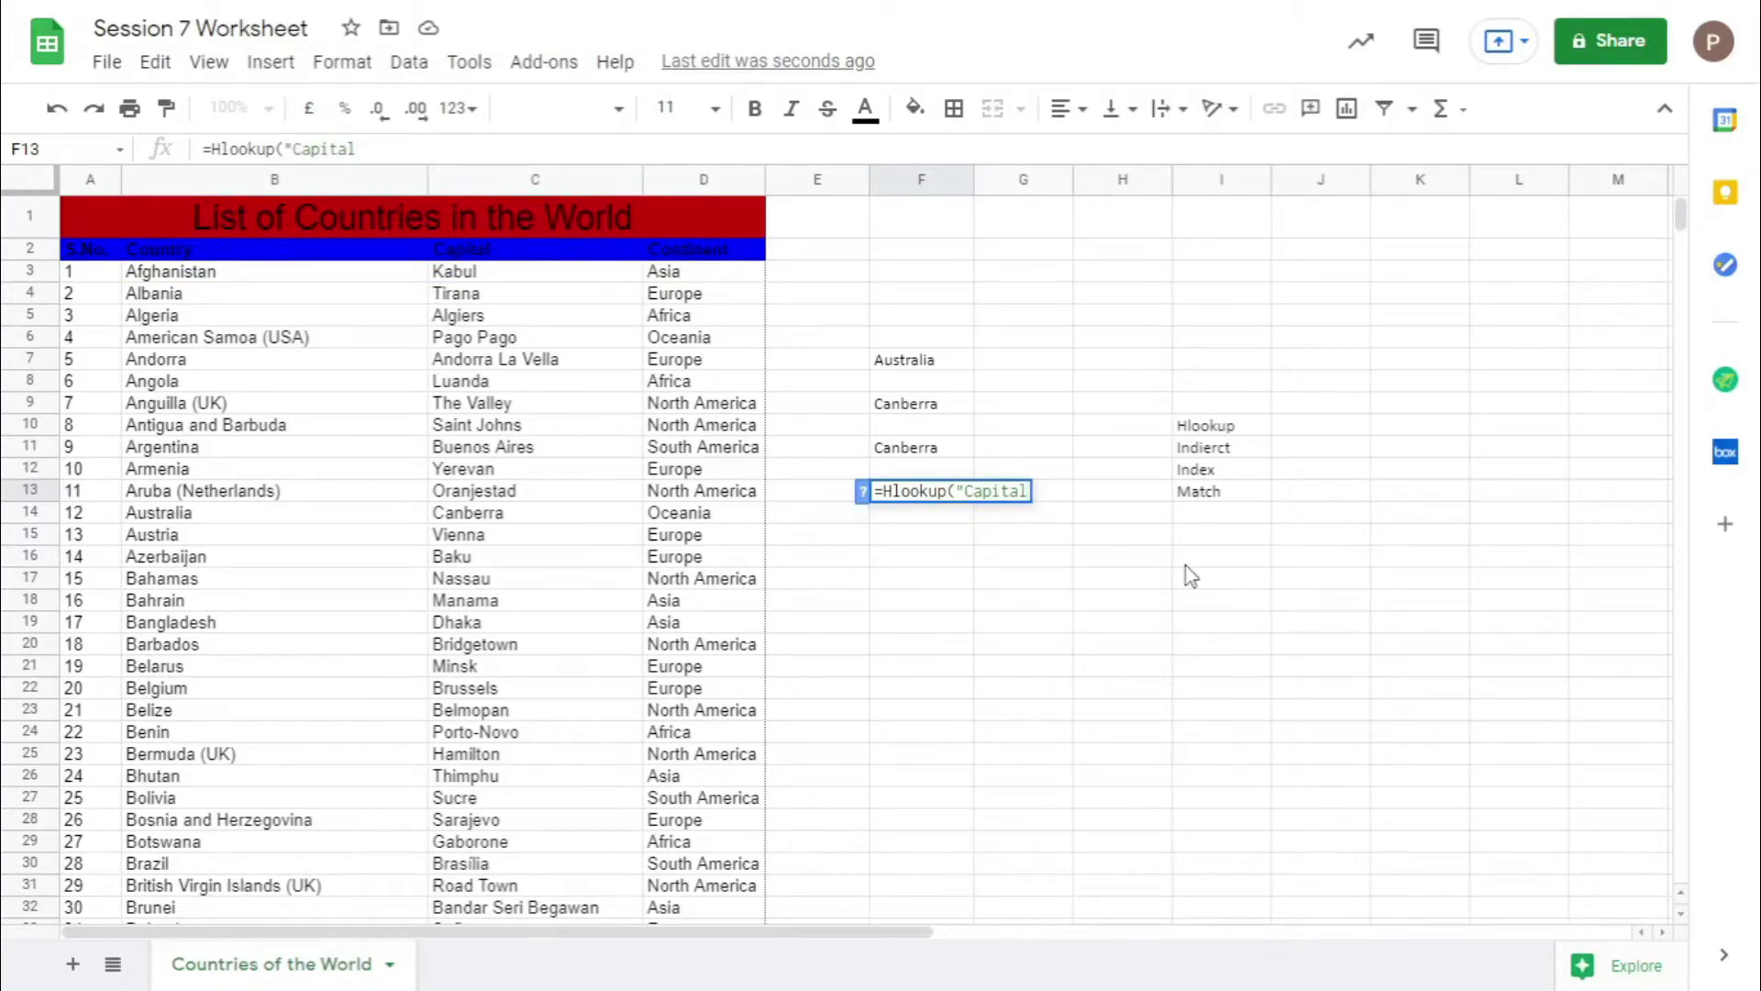
type("\",")
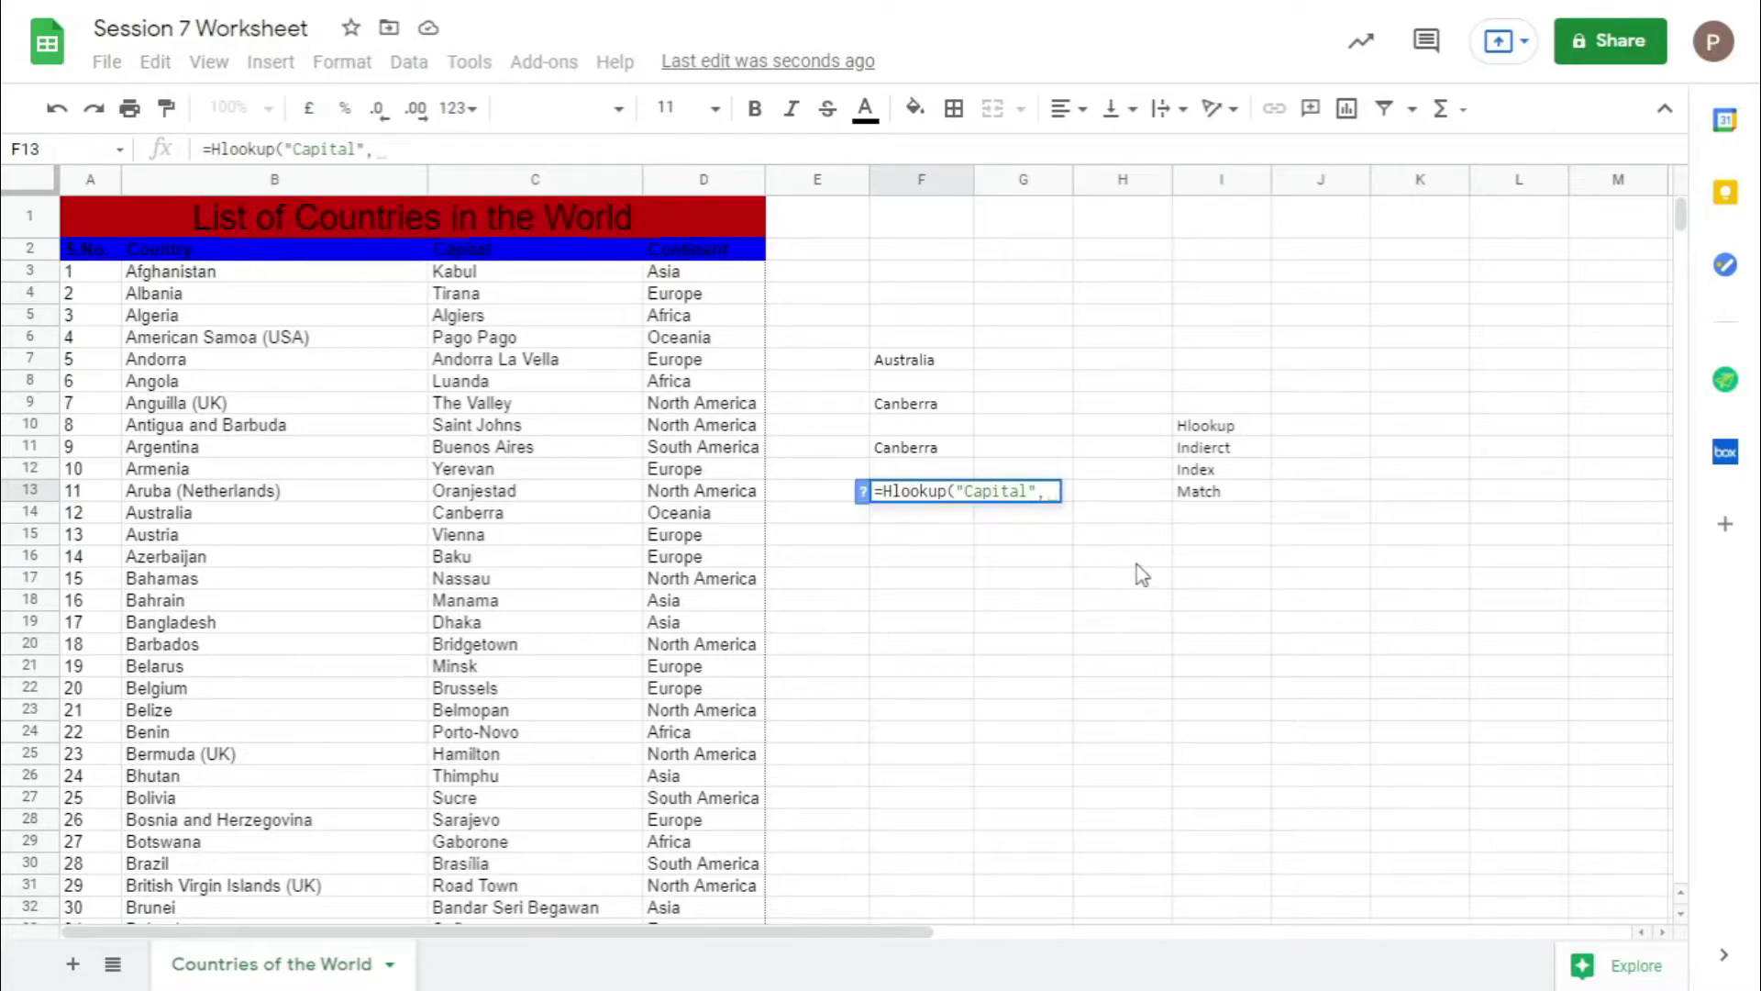
left_click_drag(1046, 491, 956, 488)
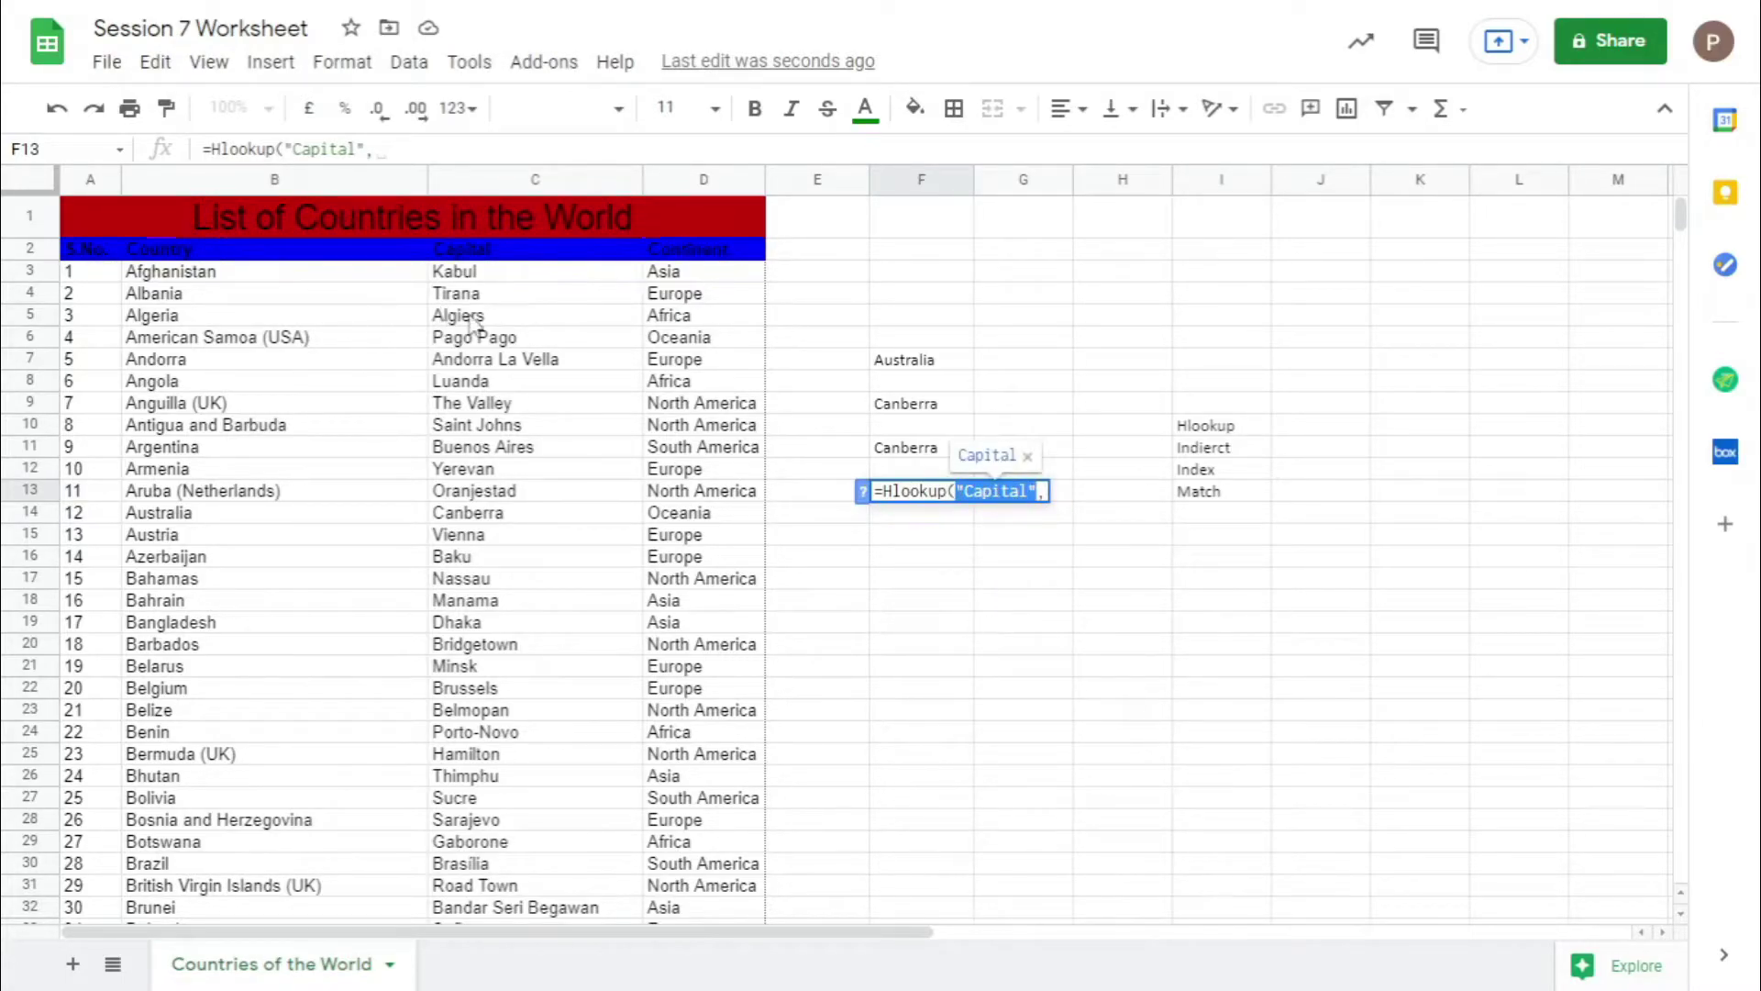
left_click(1046, 493)
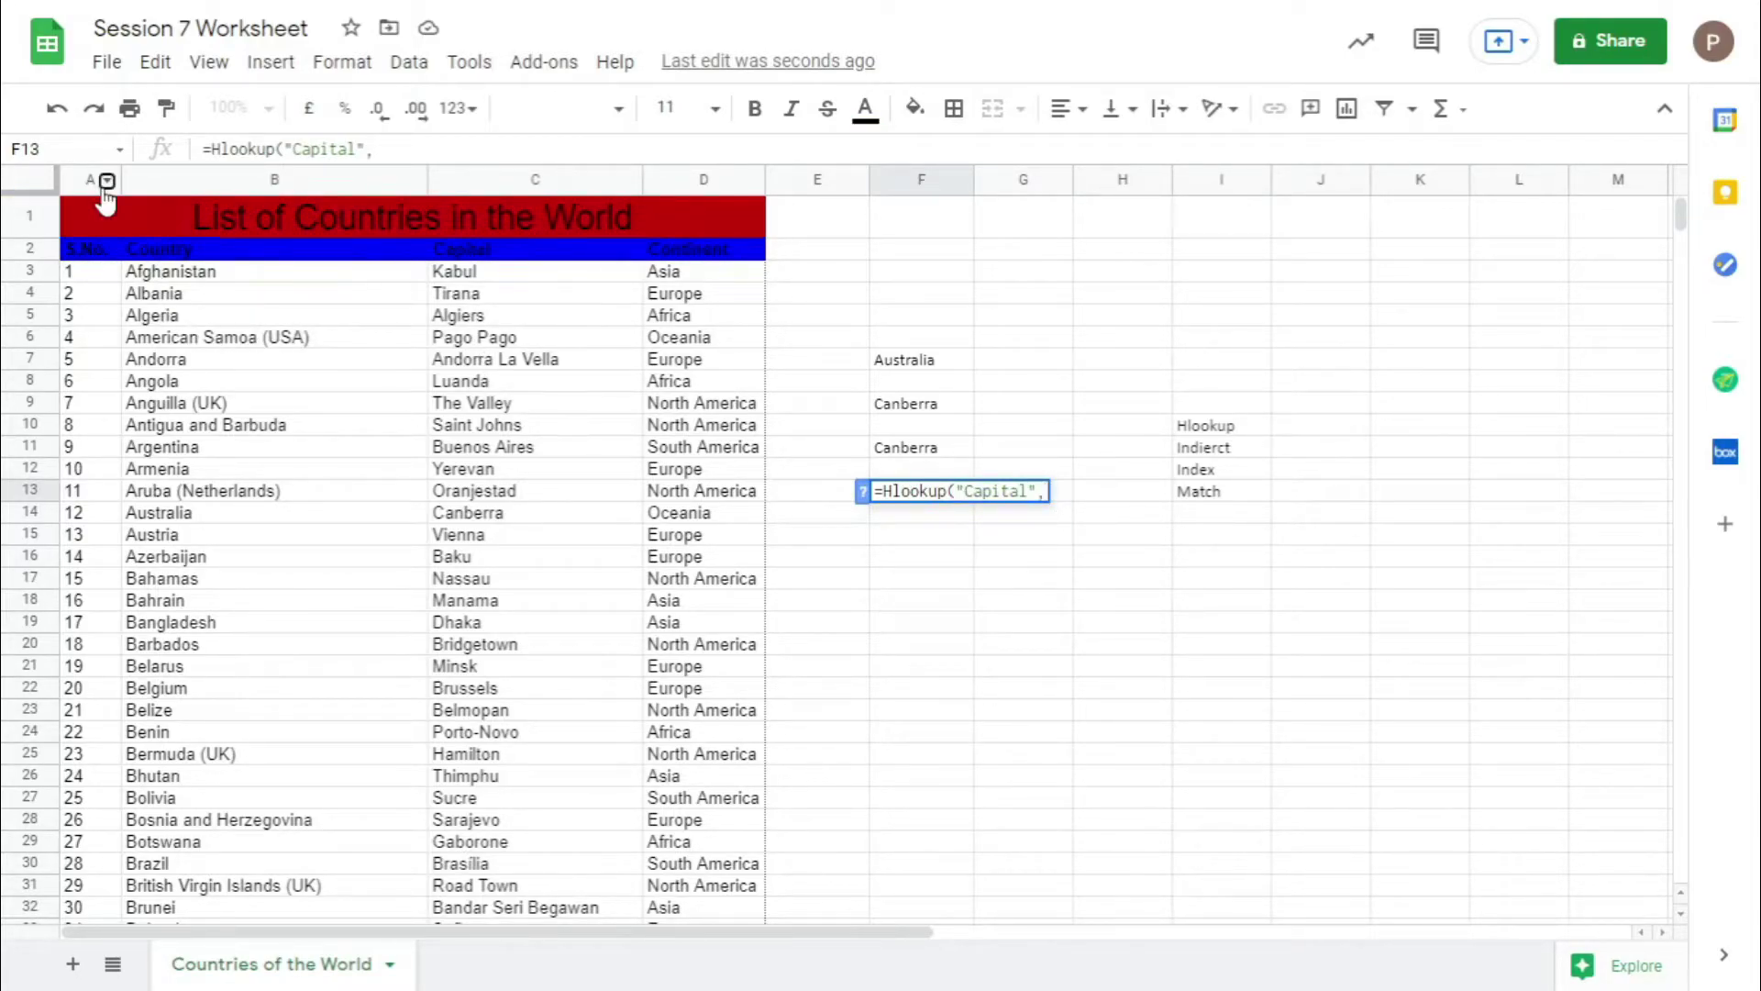
Complete the HLOOKUP formula in cell F13 with range A:D, row index 8 and 0 as the last argument.
left_click_drag(107, 188, 743, 201)
type(",")
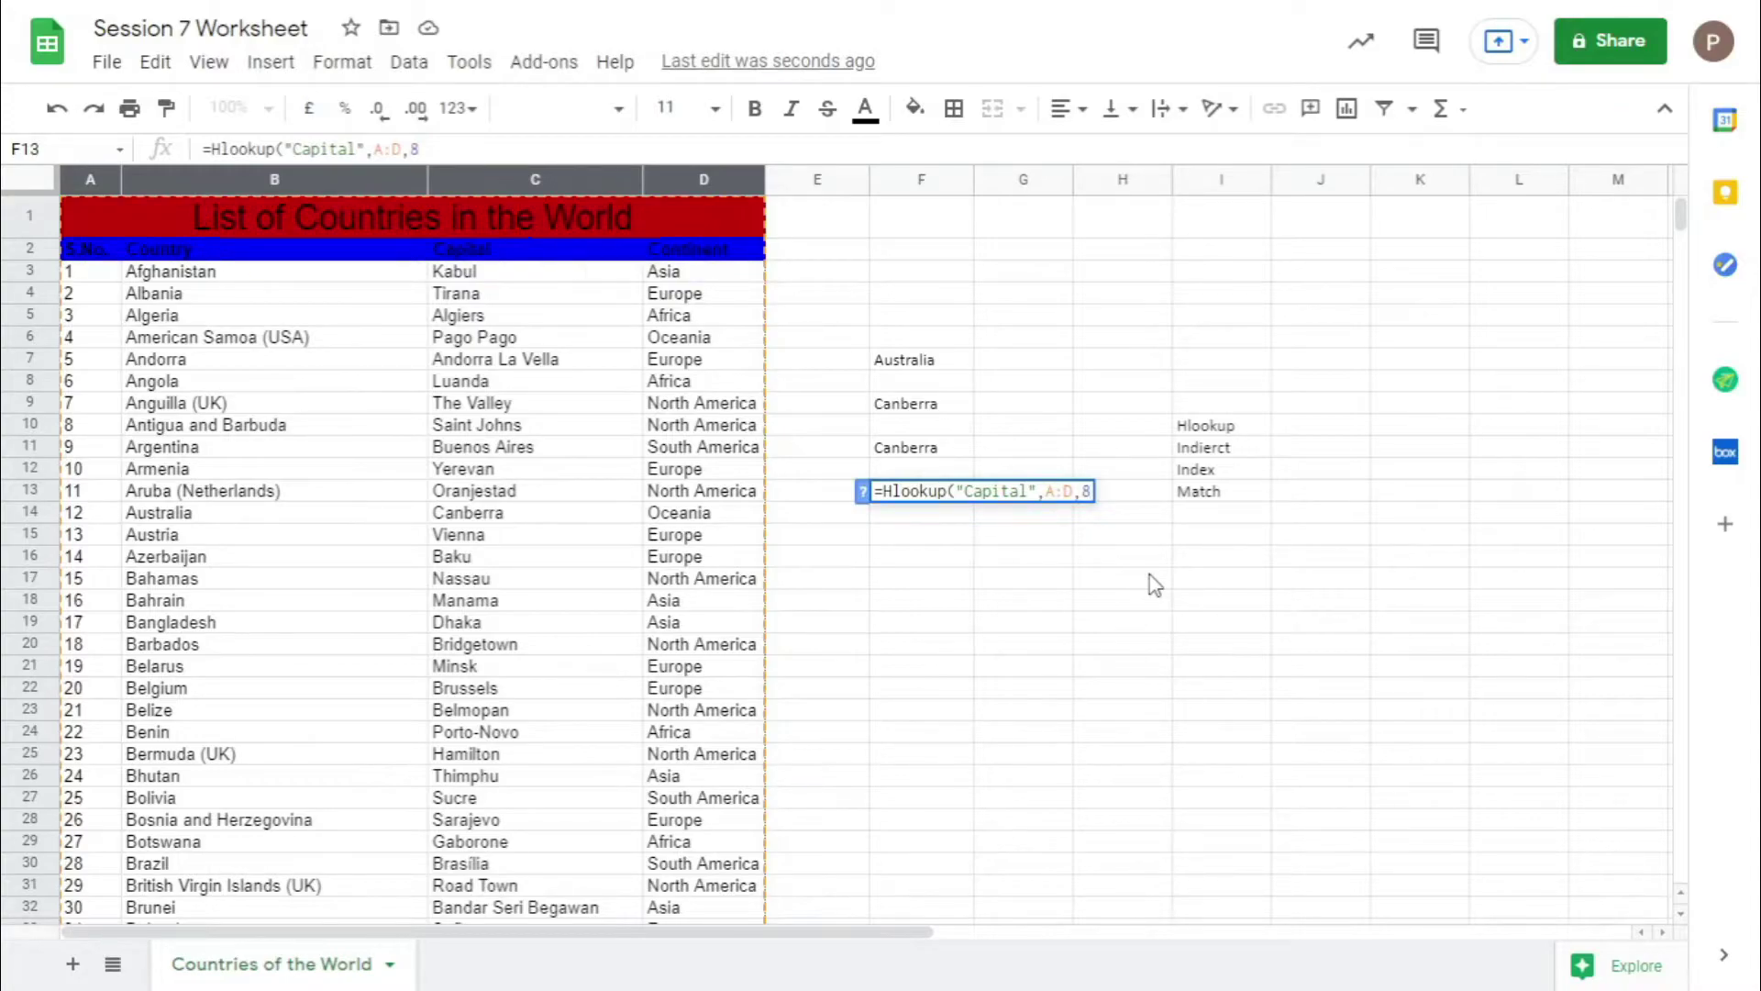
type("8,FALSE")
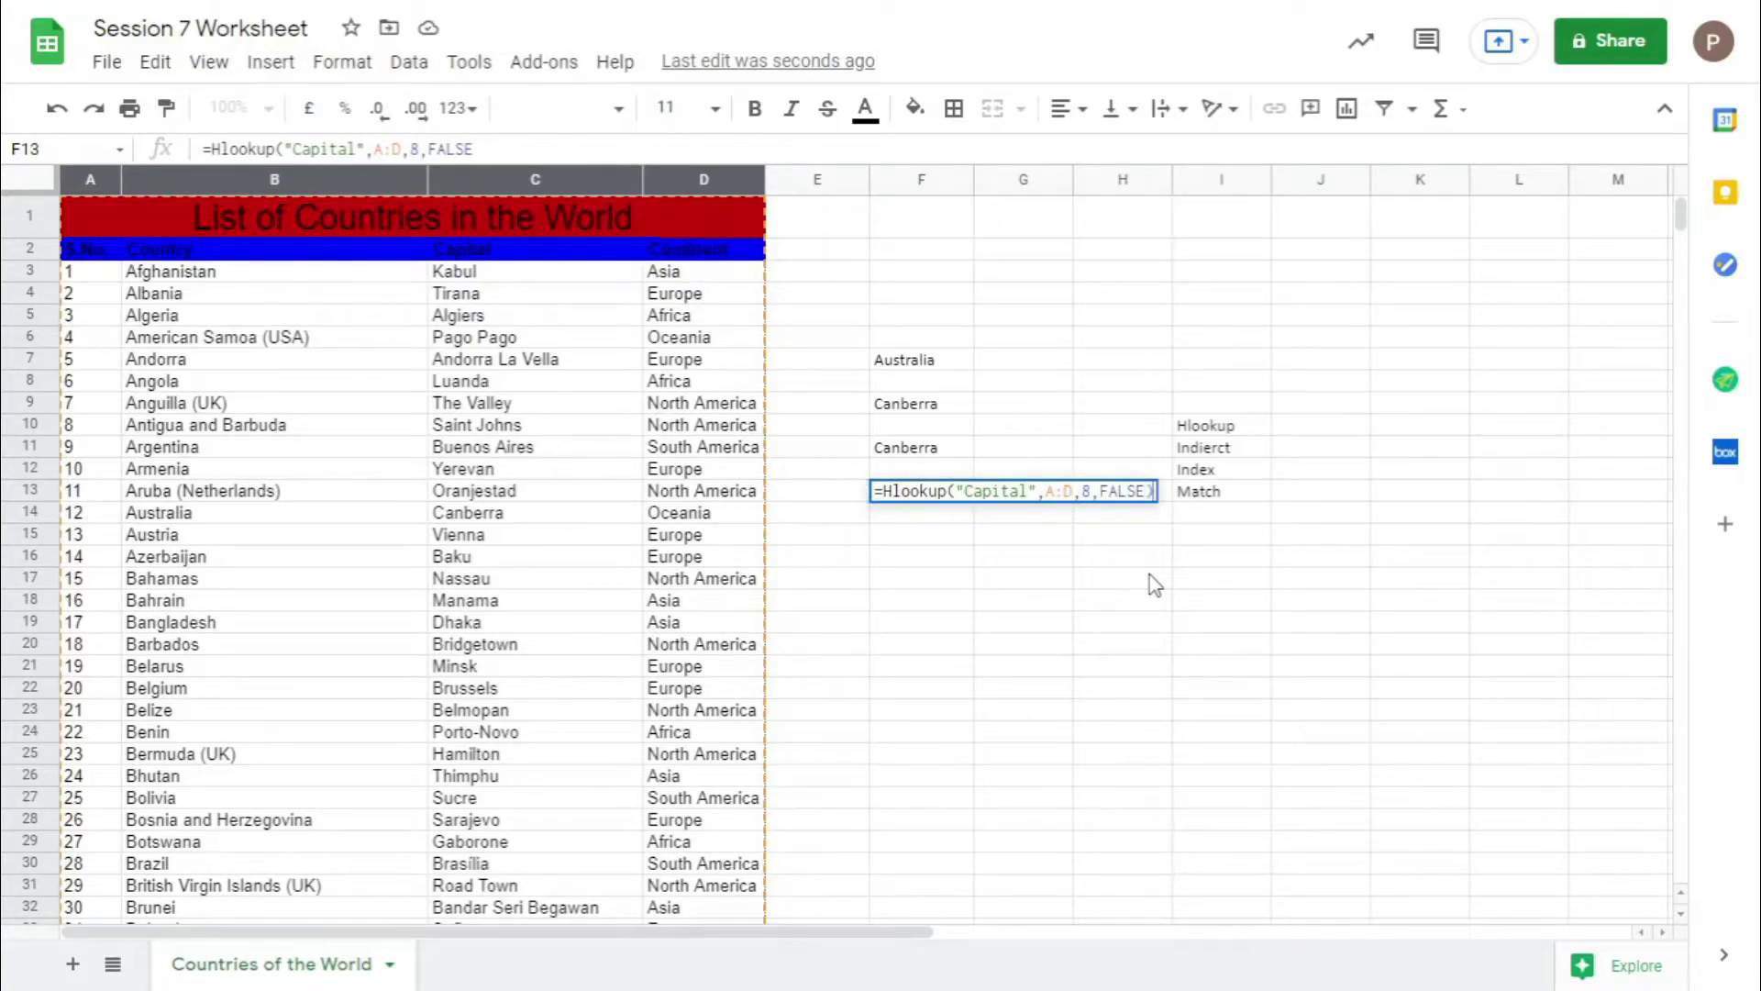
key("BackSpace")
key("BackSpace")
key("BackSpace")
key("BackSpace")
key("BackSpace")
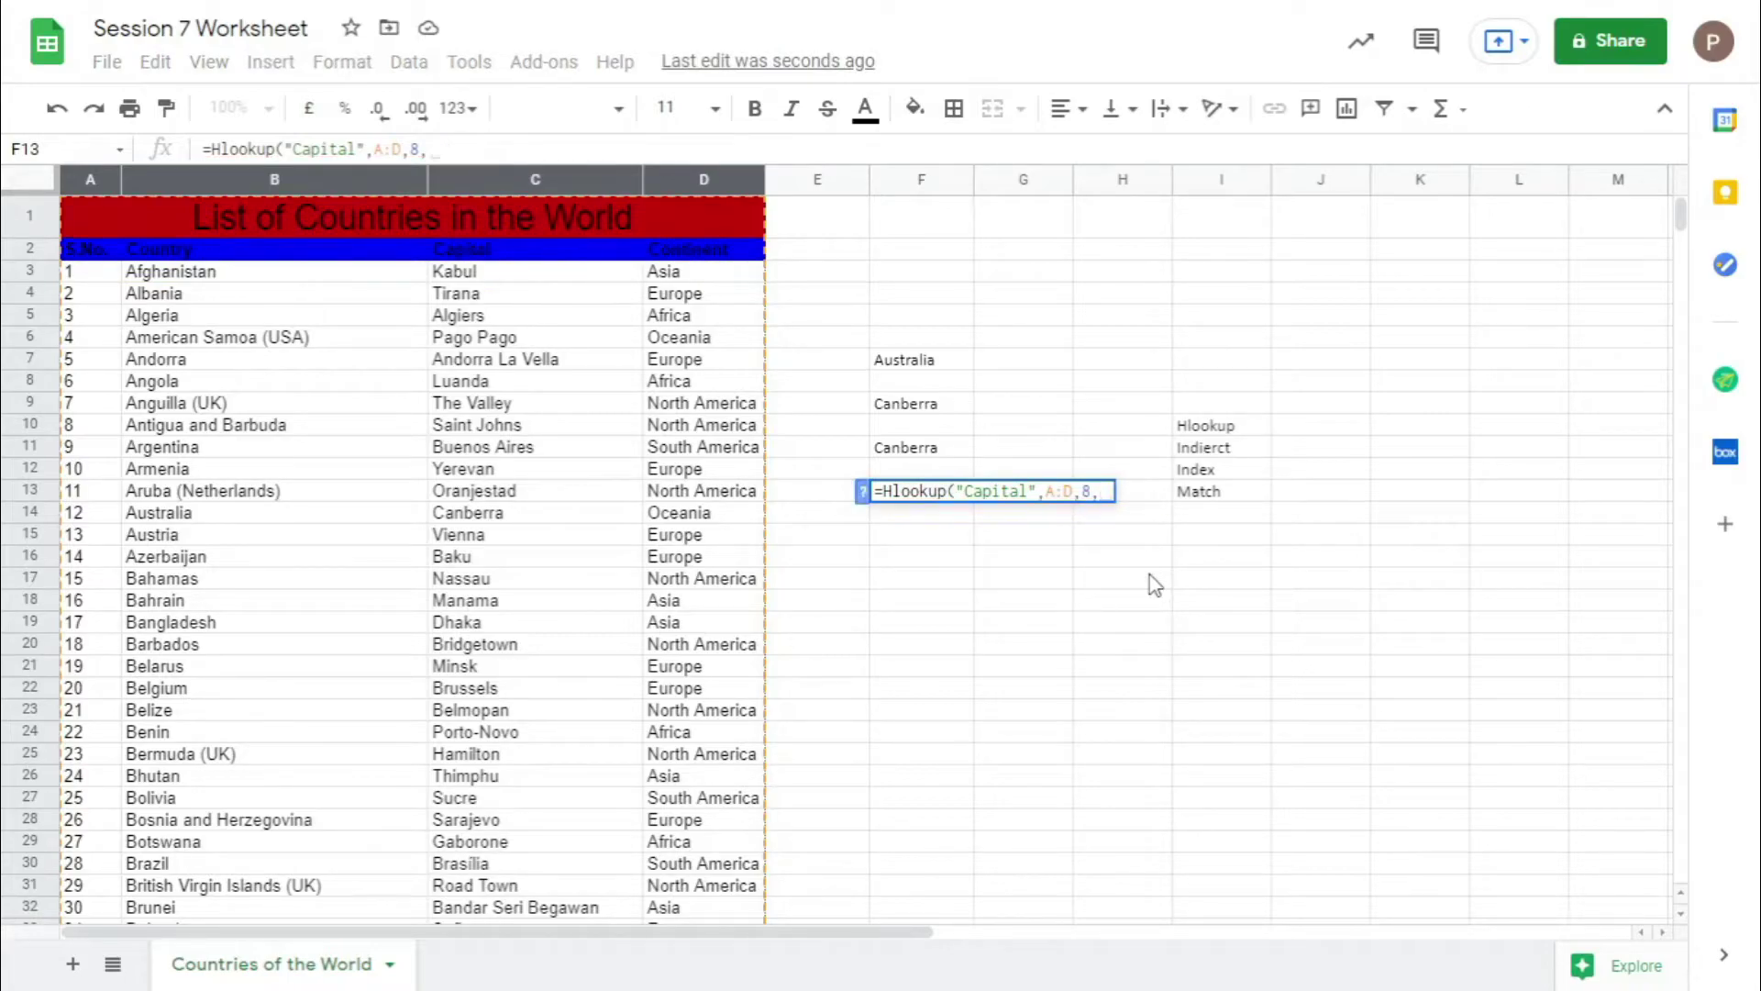
key("Return")
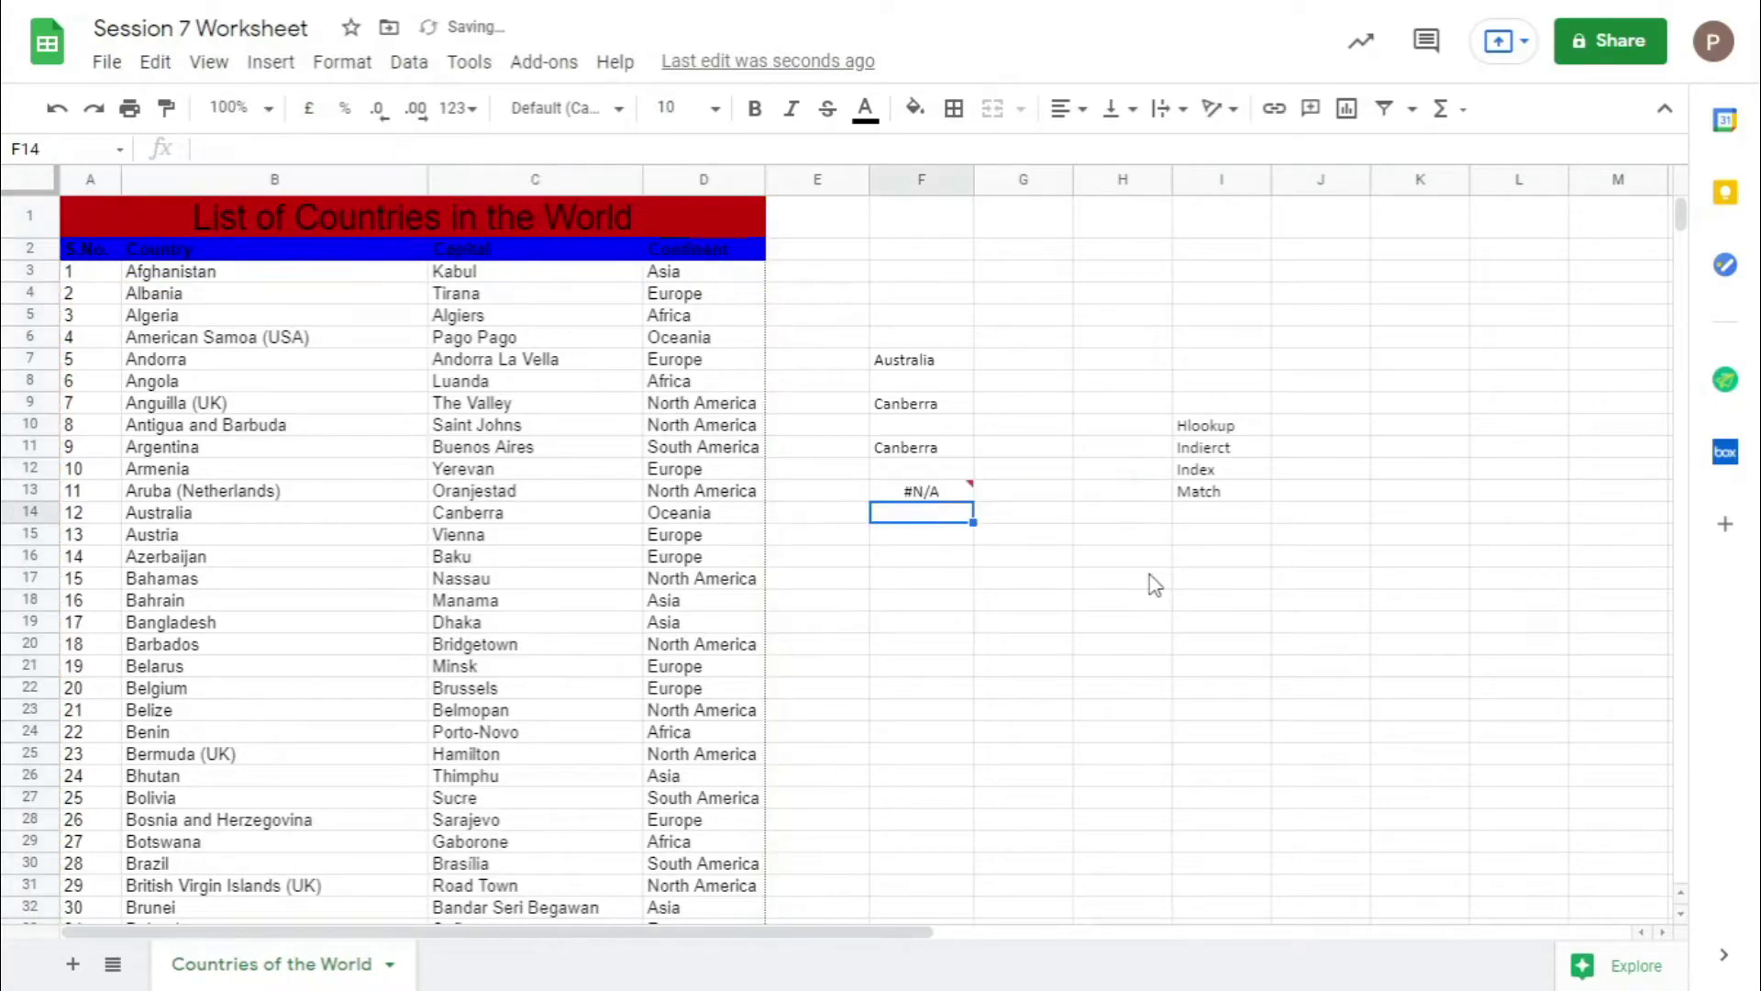
Change the search range of the HLOOKUP formula in cell F13 to A2:D239.
double_click(943, 491)
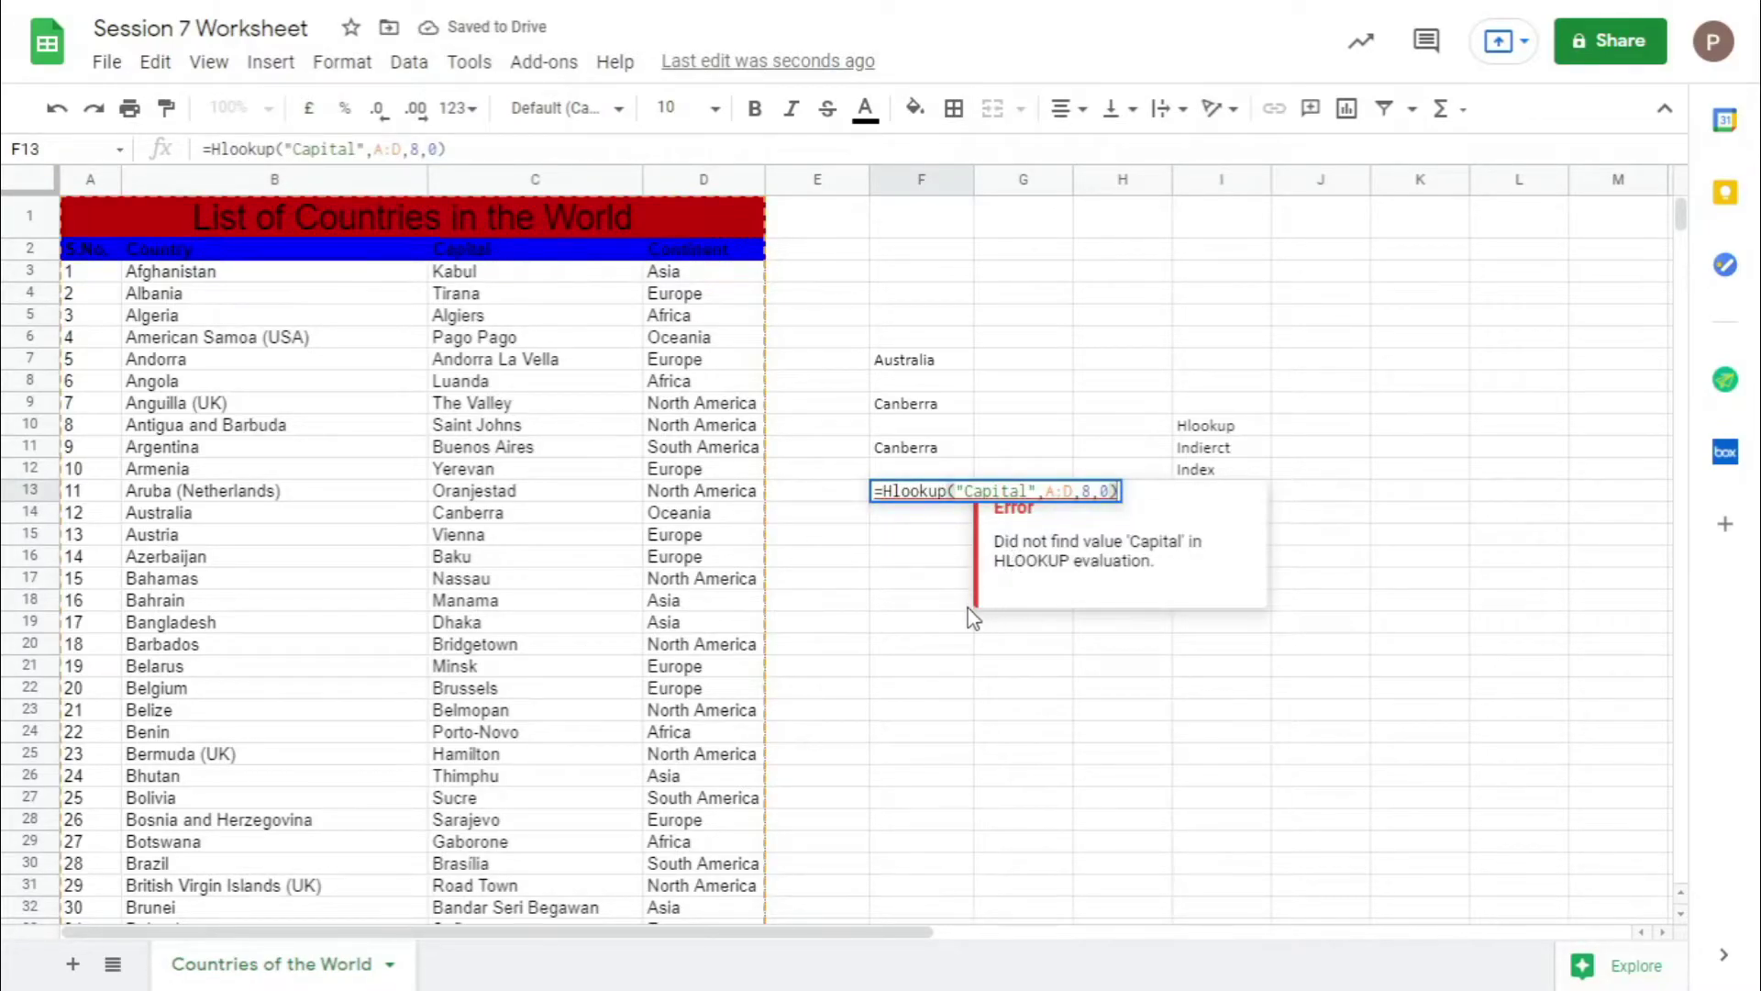
left_click(1070, 491)
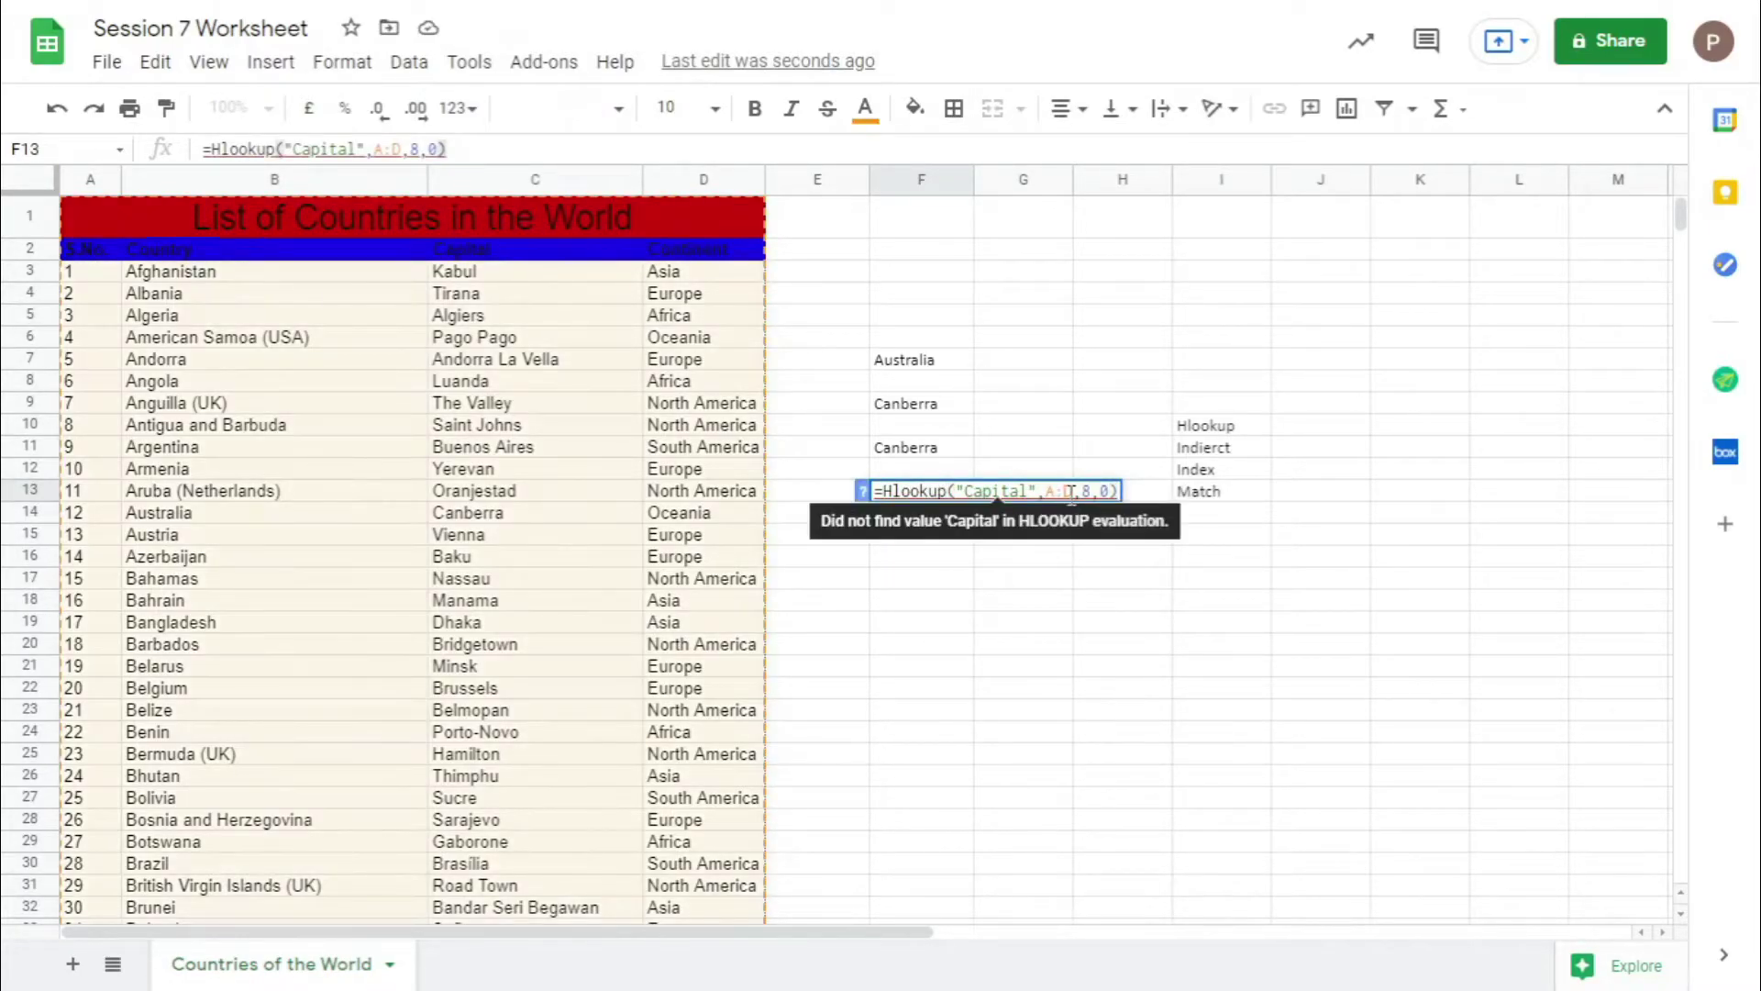
key("BackSpace")
key("BackSpace")
key("BackSpace")
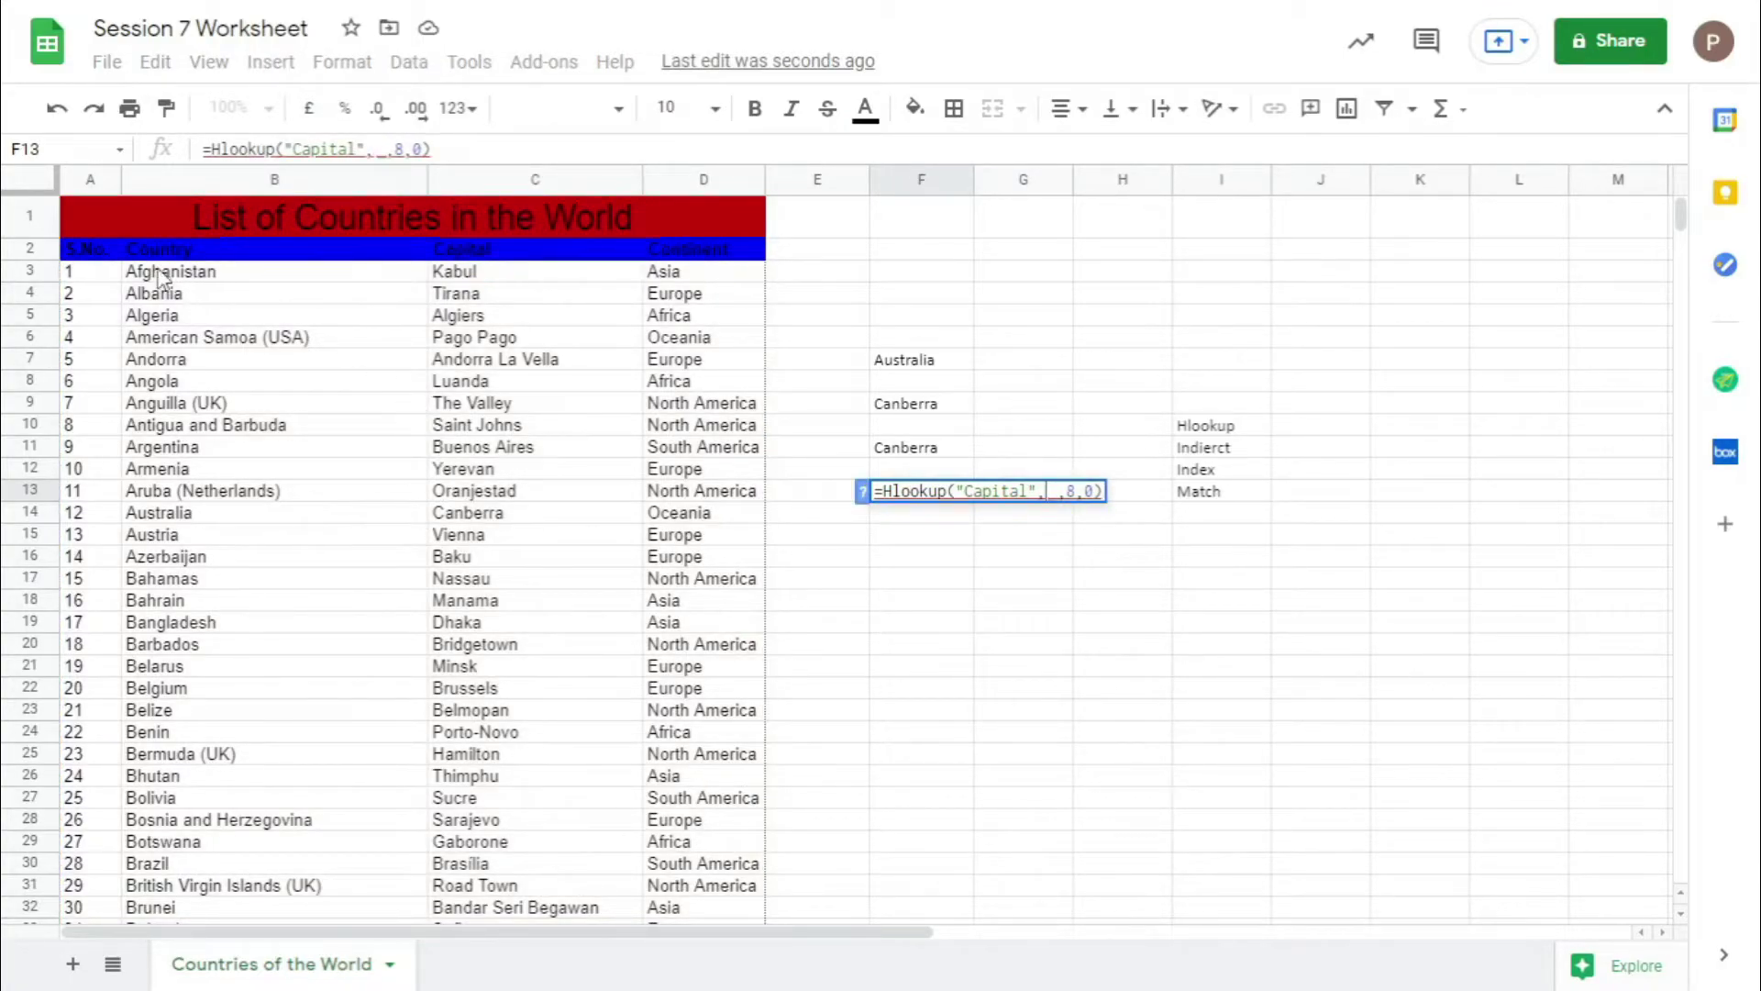
left_click_drag(105, 259, 673, 248)
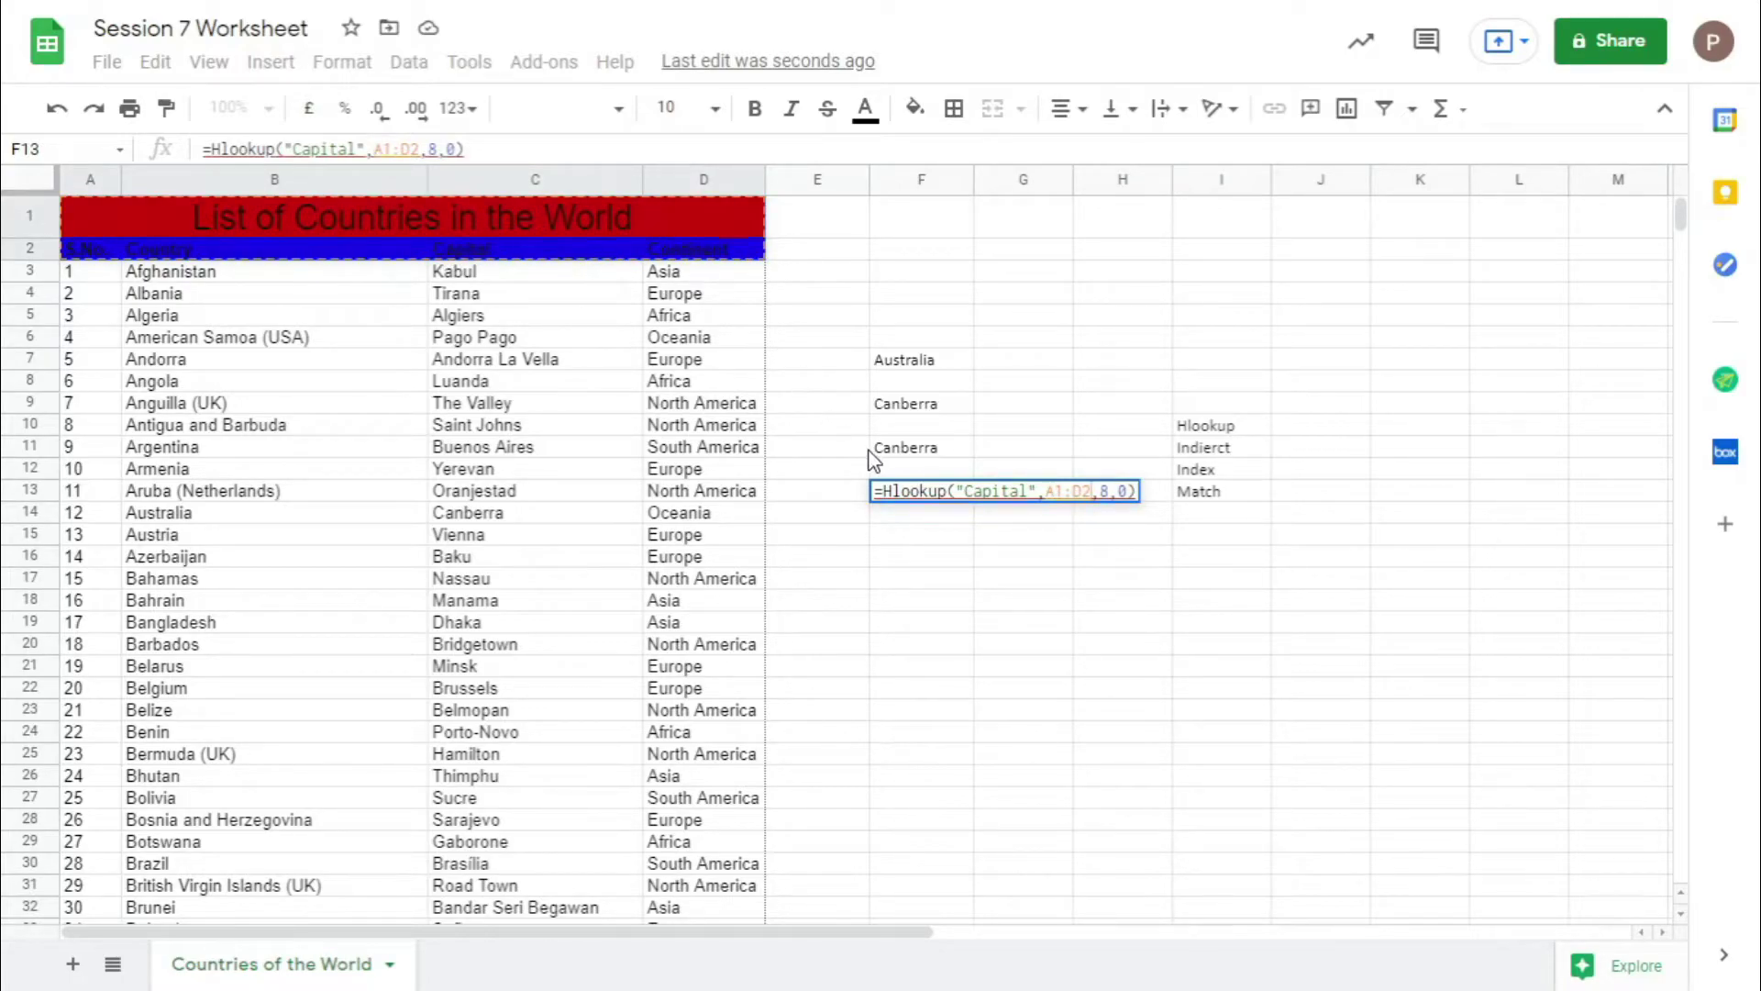
key("ctrl+shift+Down")
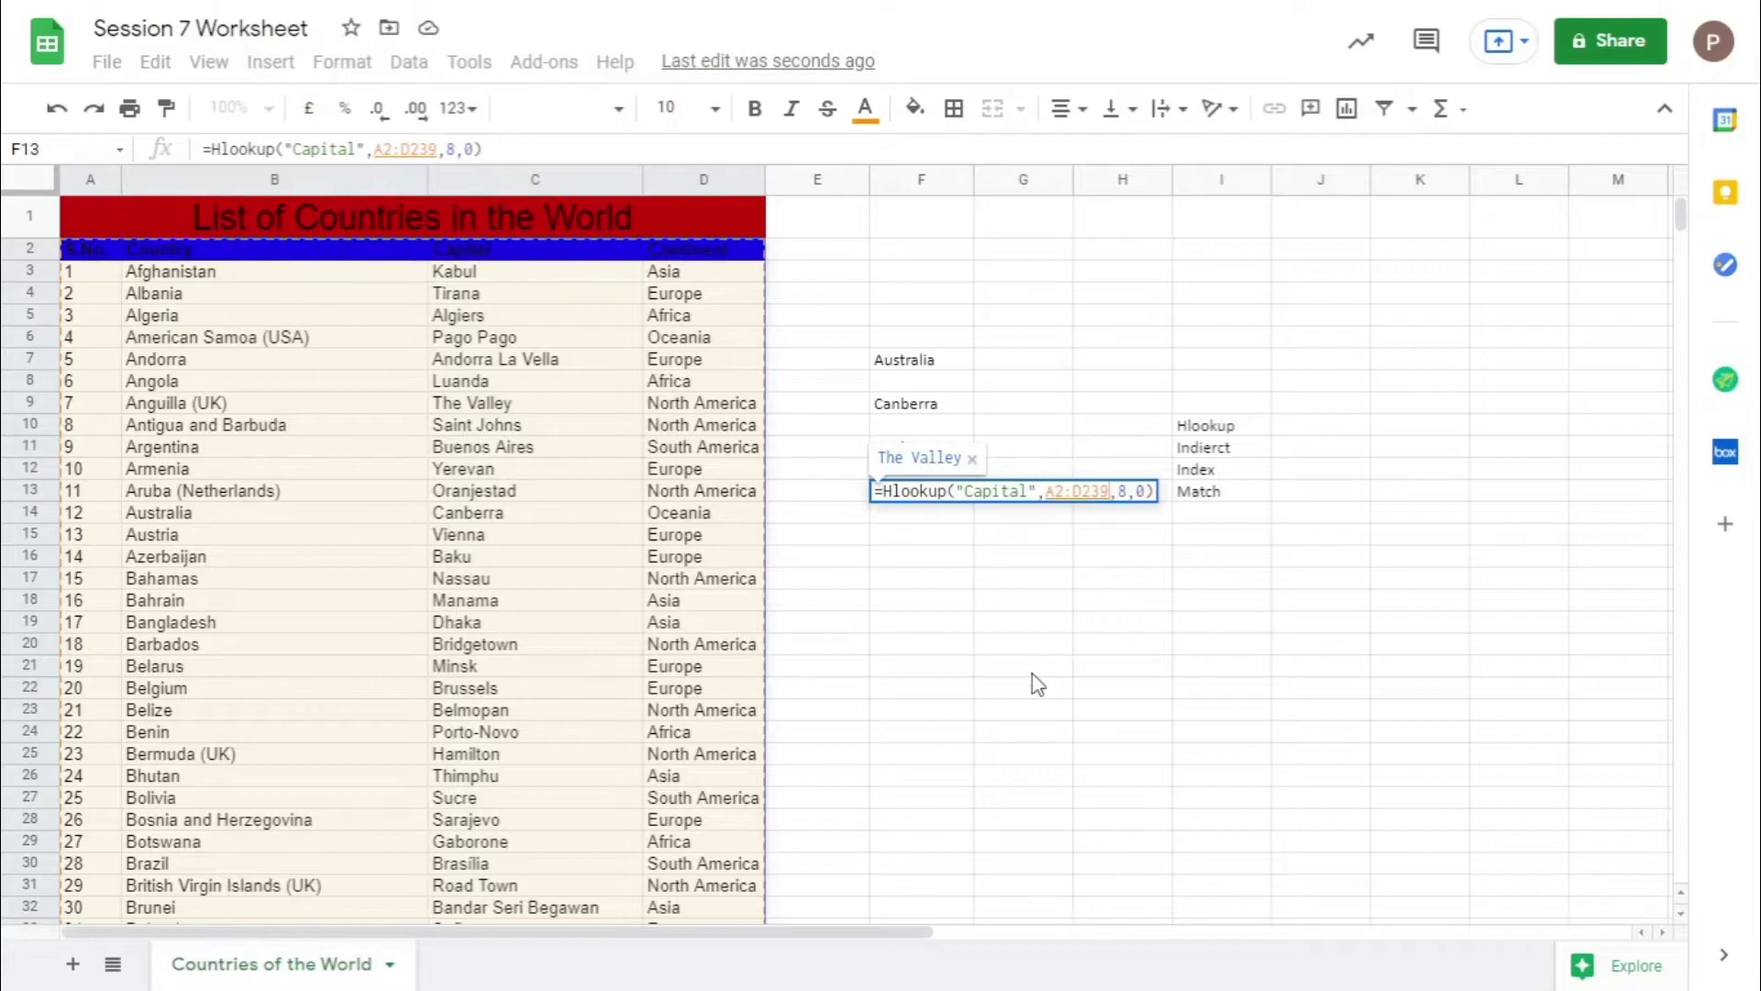
key("Return")
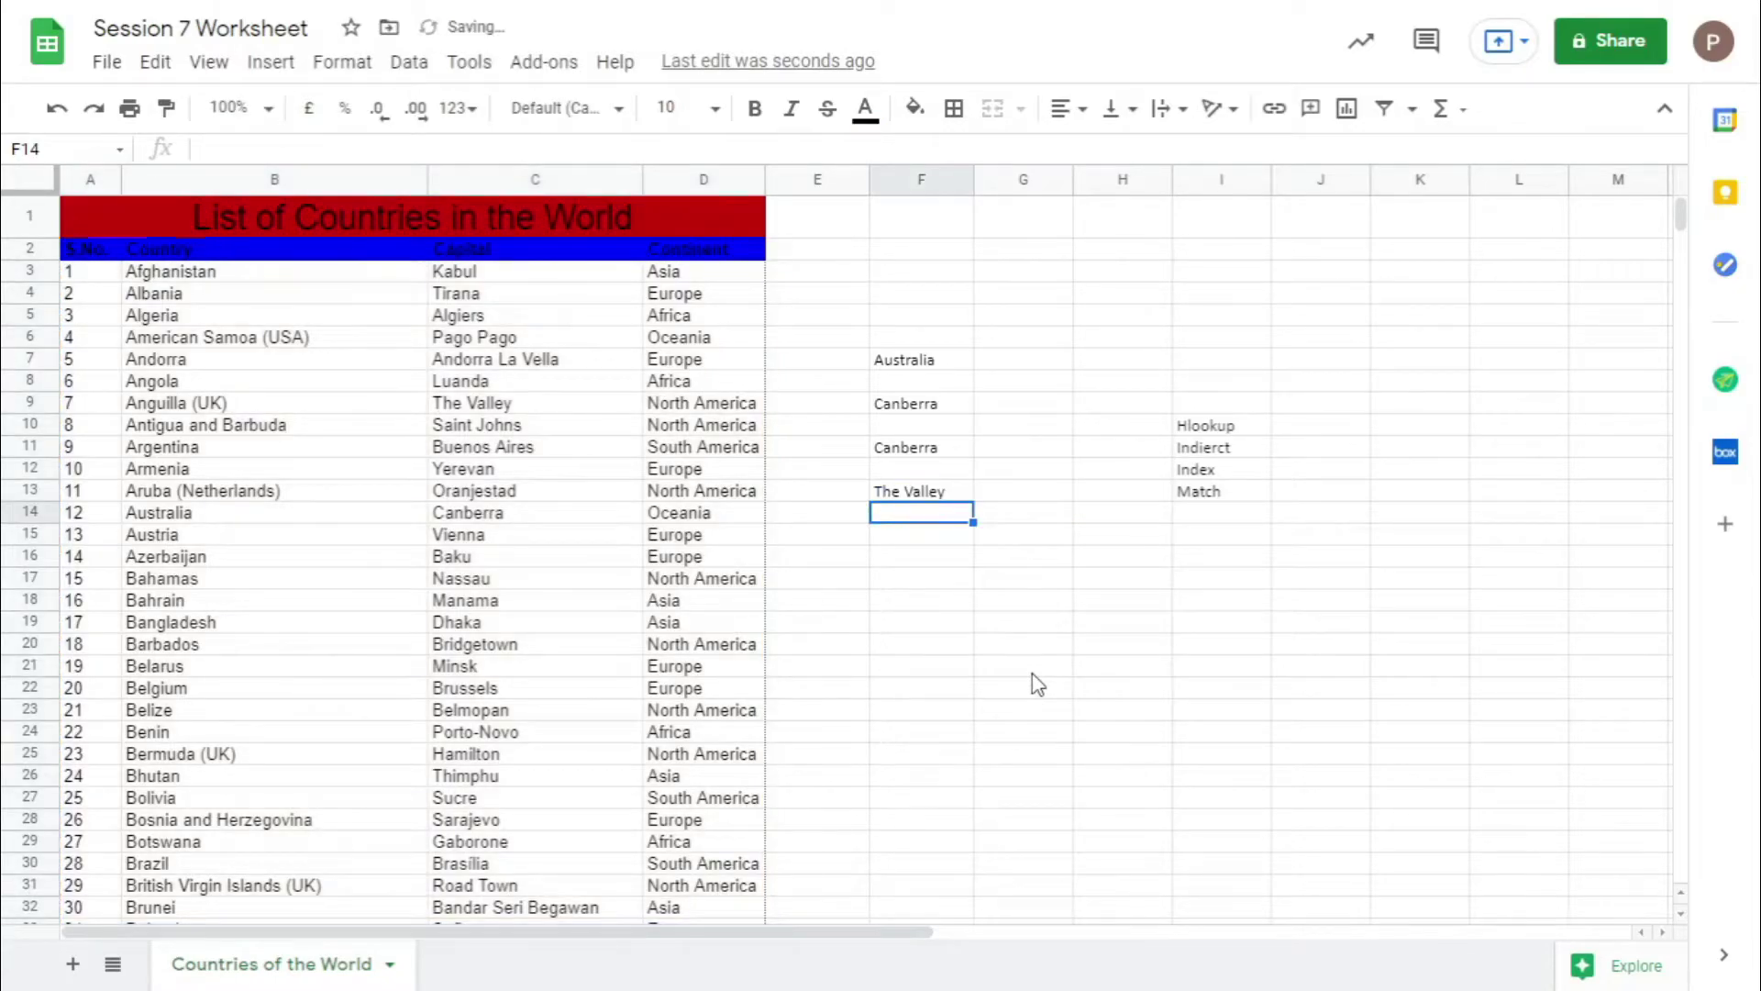
Examine the HLOOKUP formula in cell F13 and compare its result with the Capital column.
left_click(895, 496)
double_click(898, 493)
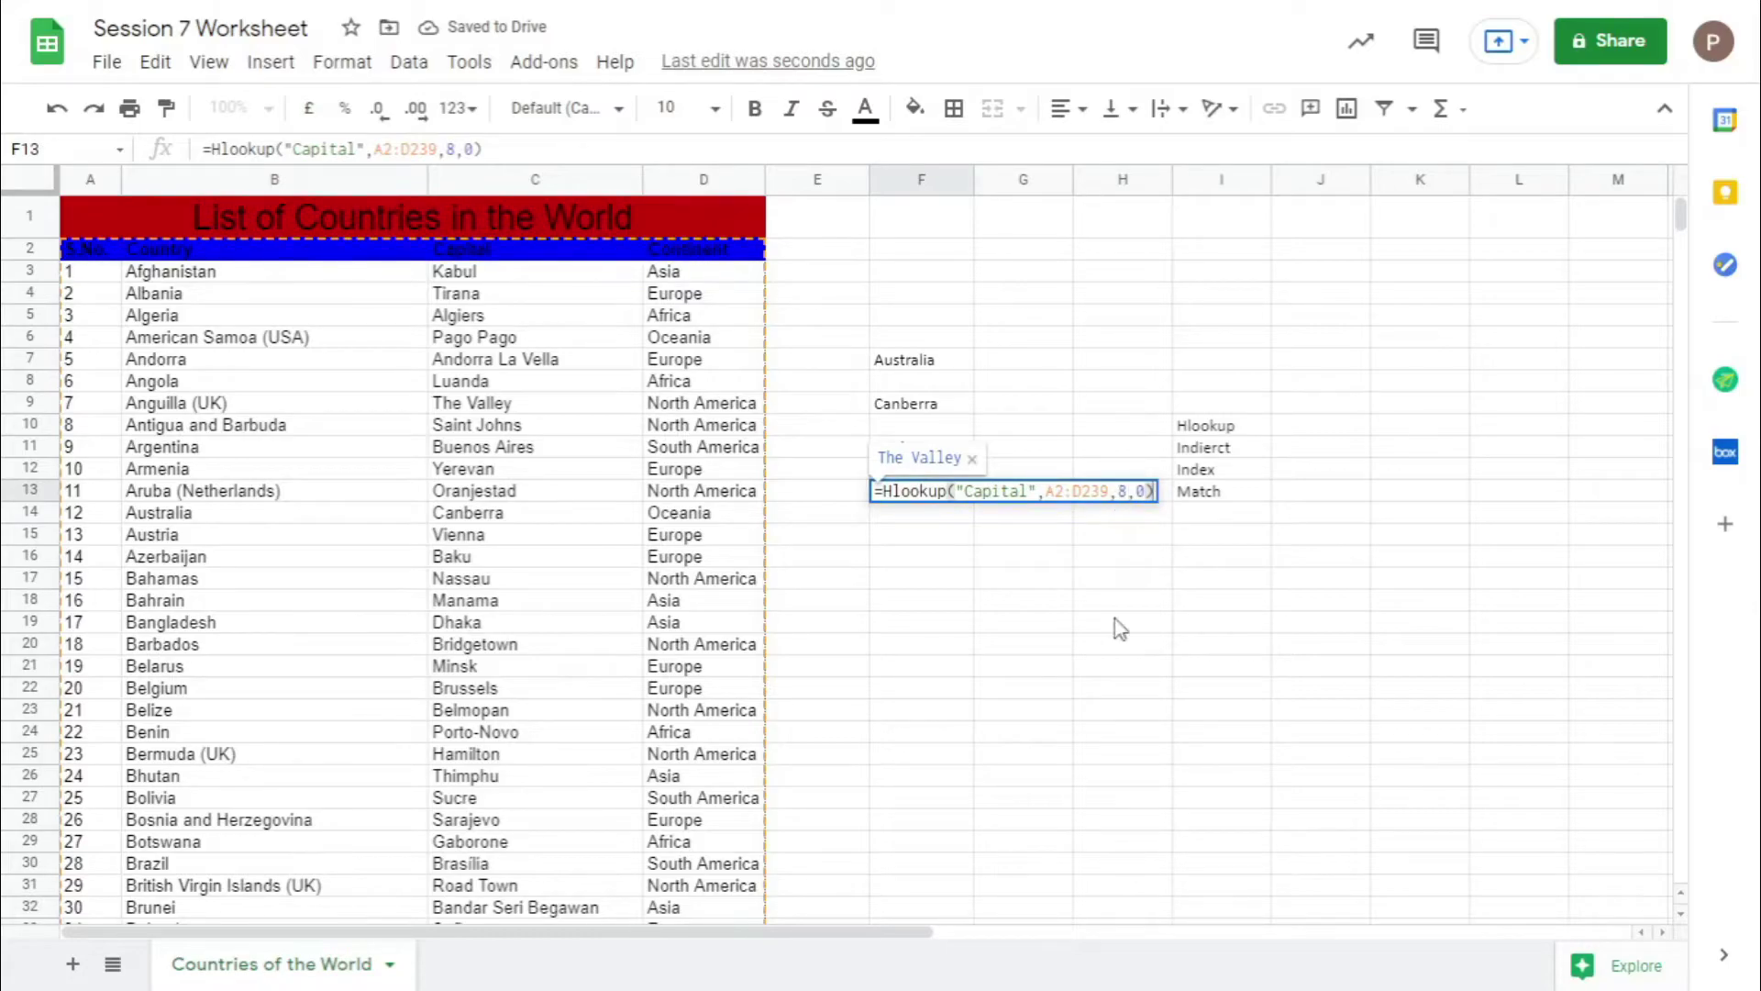
left_click_drag(1125, 706, 1037, 814)
right_click(1037, 814)
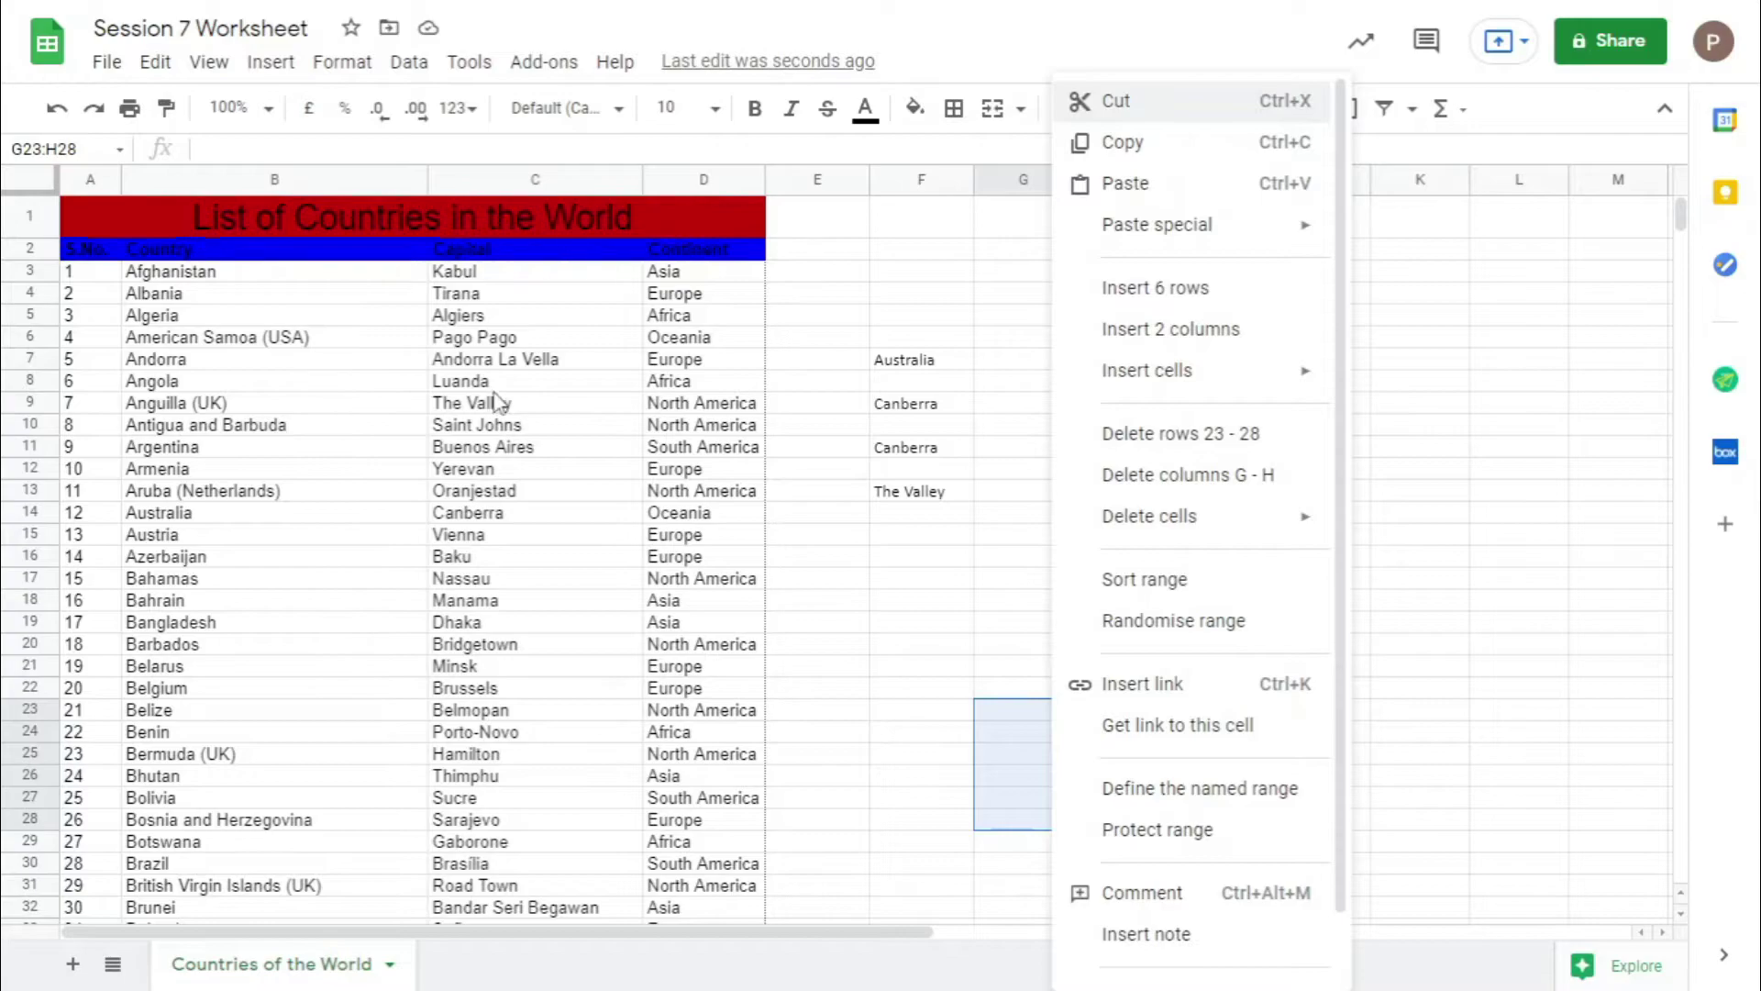
left_click(886, 493)
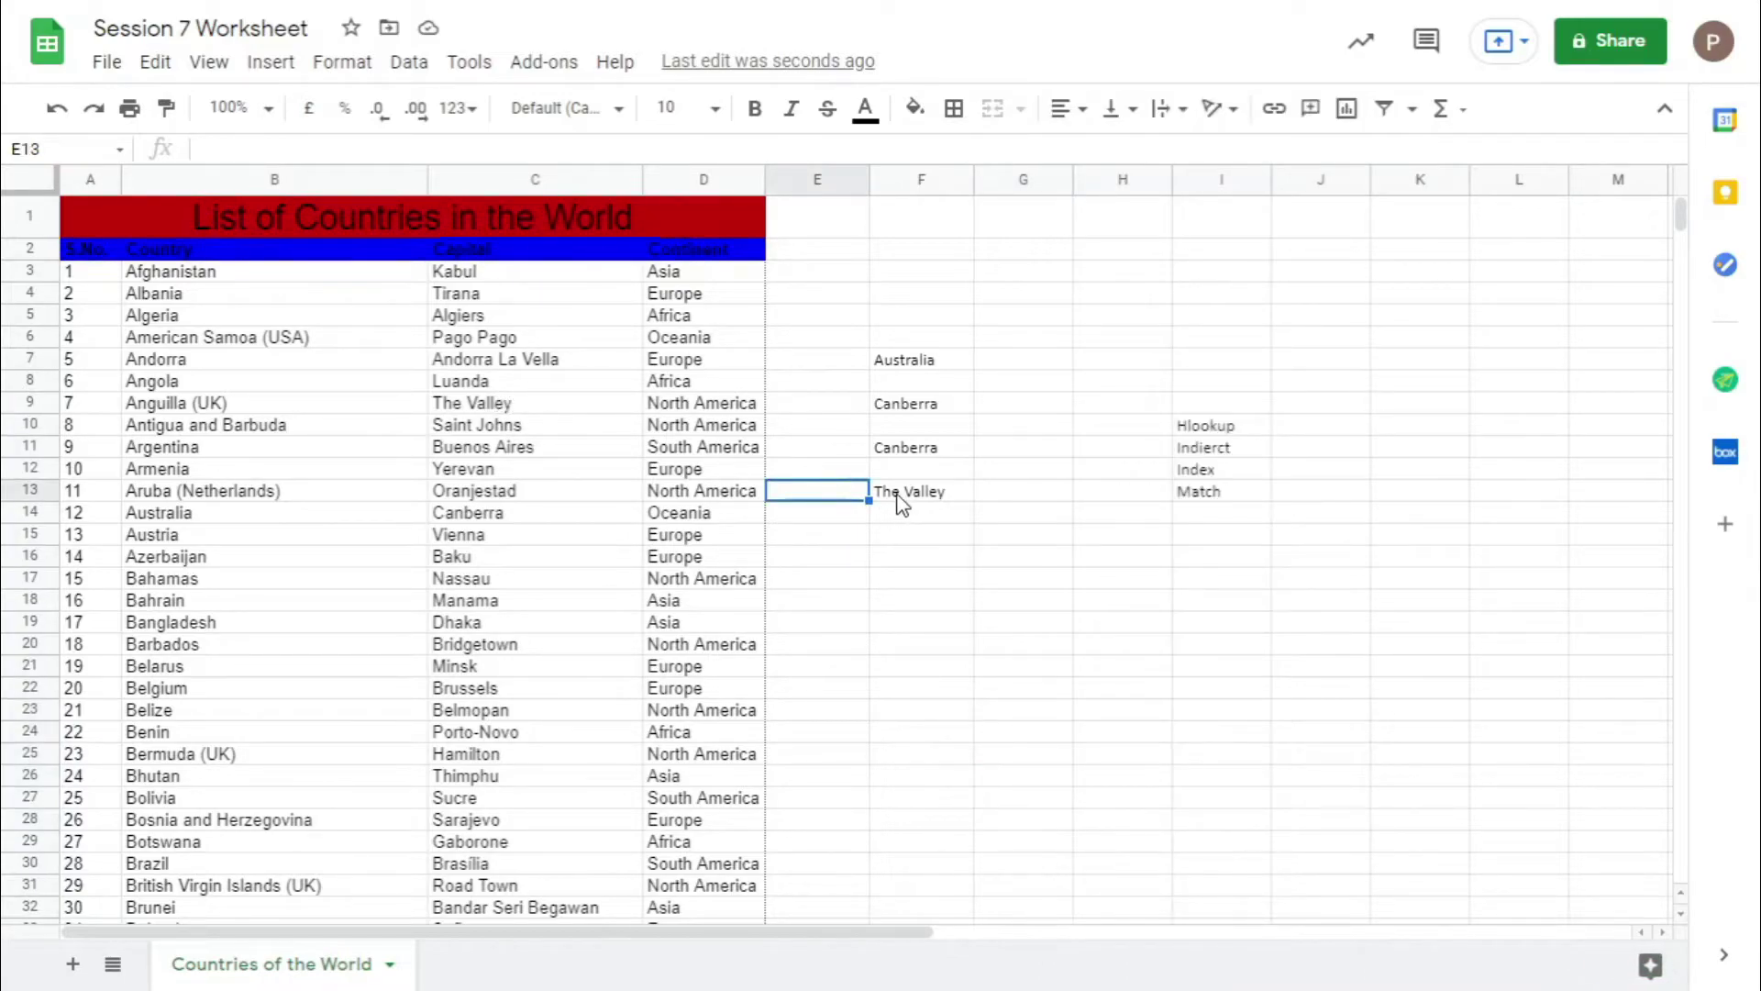
double_click(896, 492)
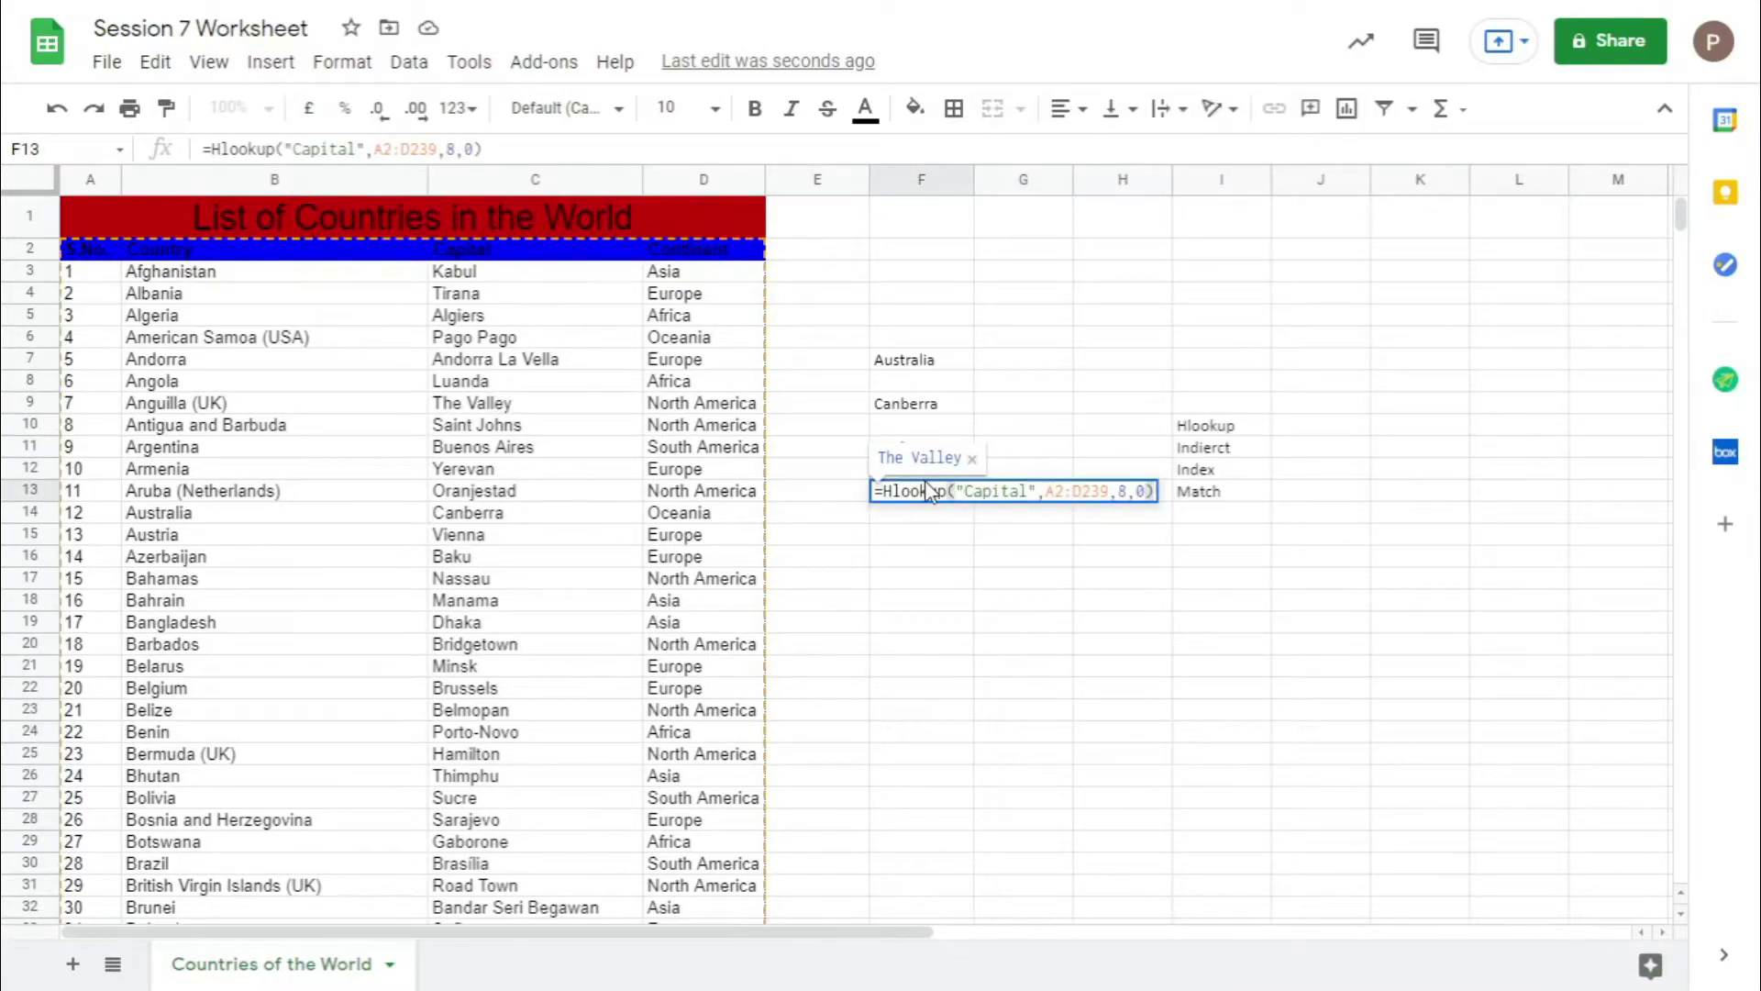
key("Escape")
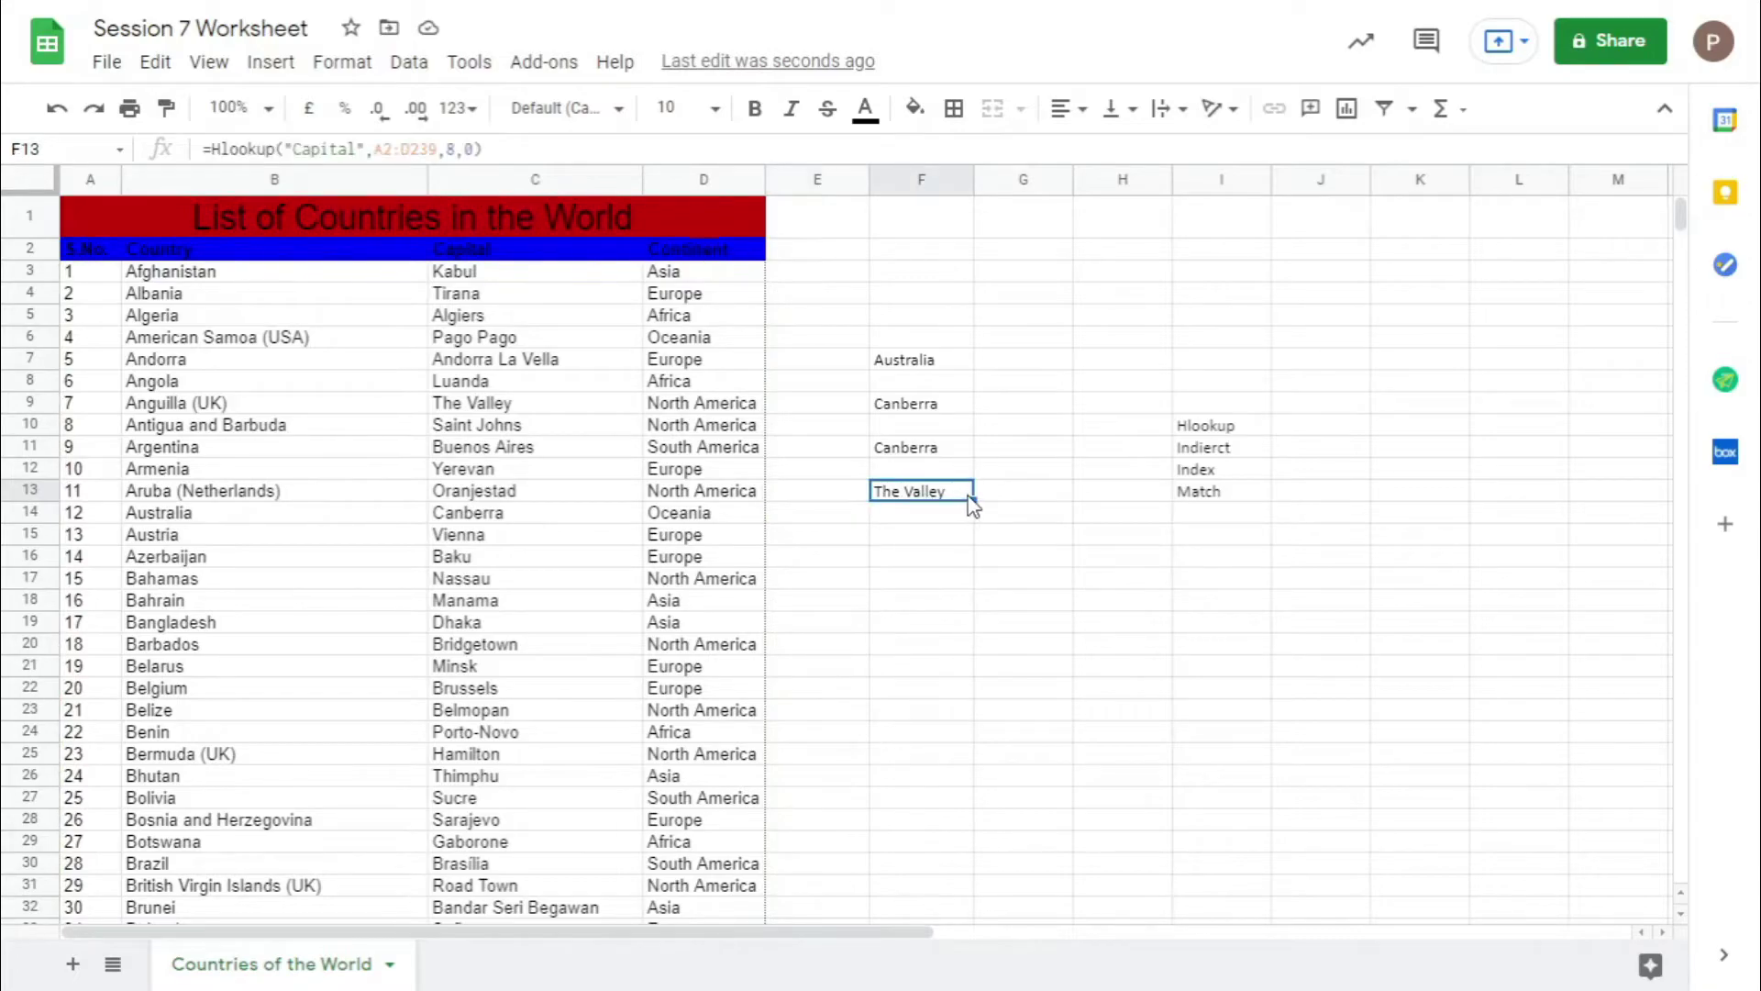
Change the search key of the HLOOKUP formula in cell F13 to "Country".
left_click(356, 149)
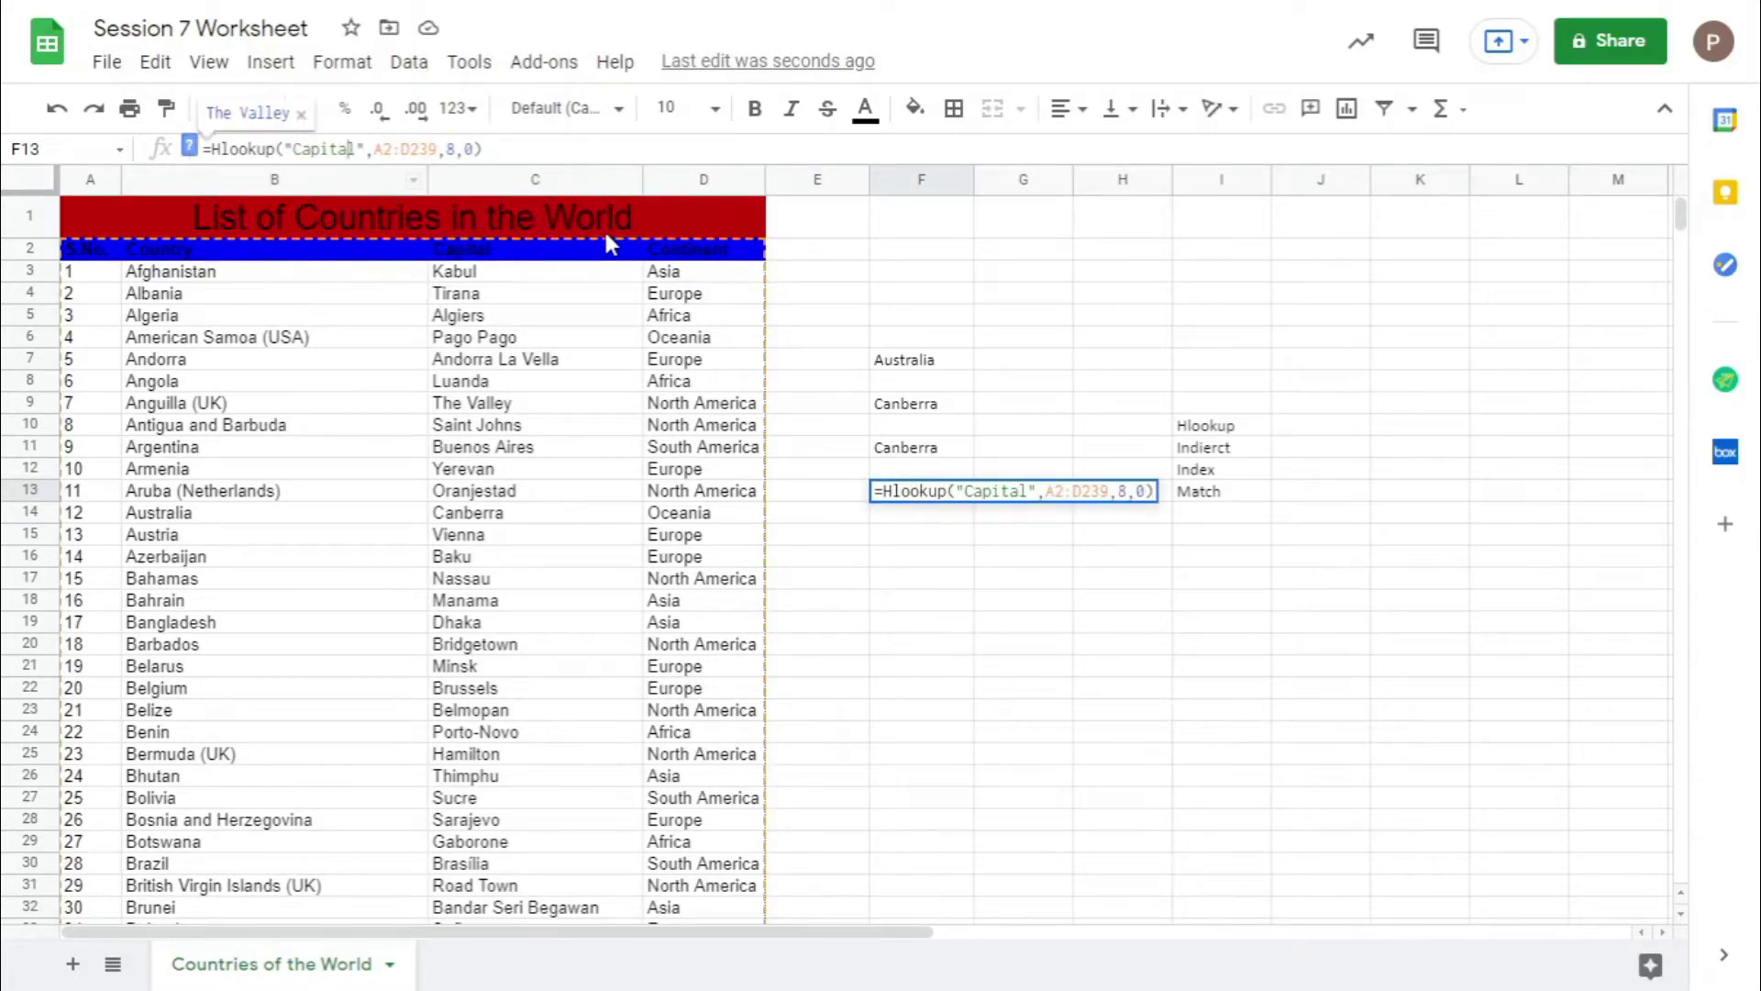
key("BackSpace")
key("BackSpace")
key("BackSpace")
key("BackSpace")
key("BackSpace")
key("BackSpace")
type("ountry")
key("Return")
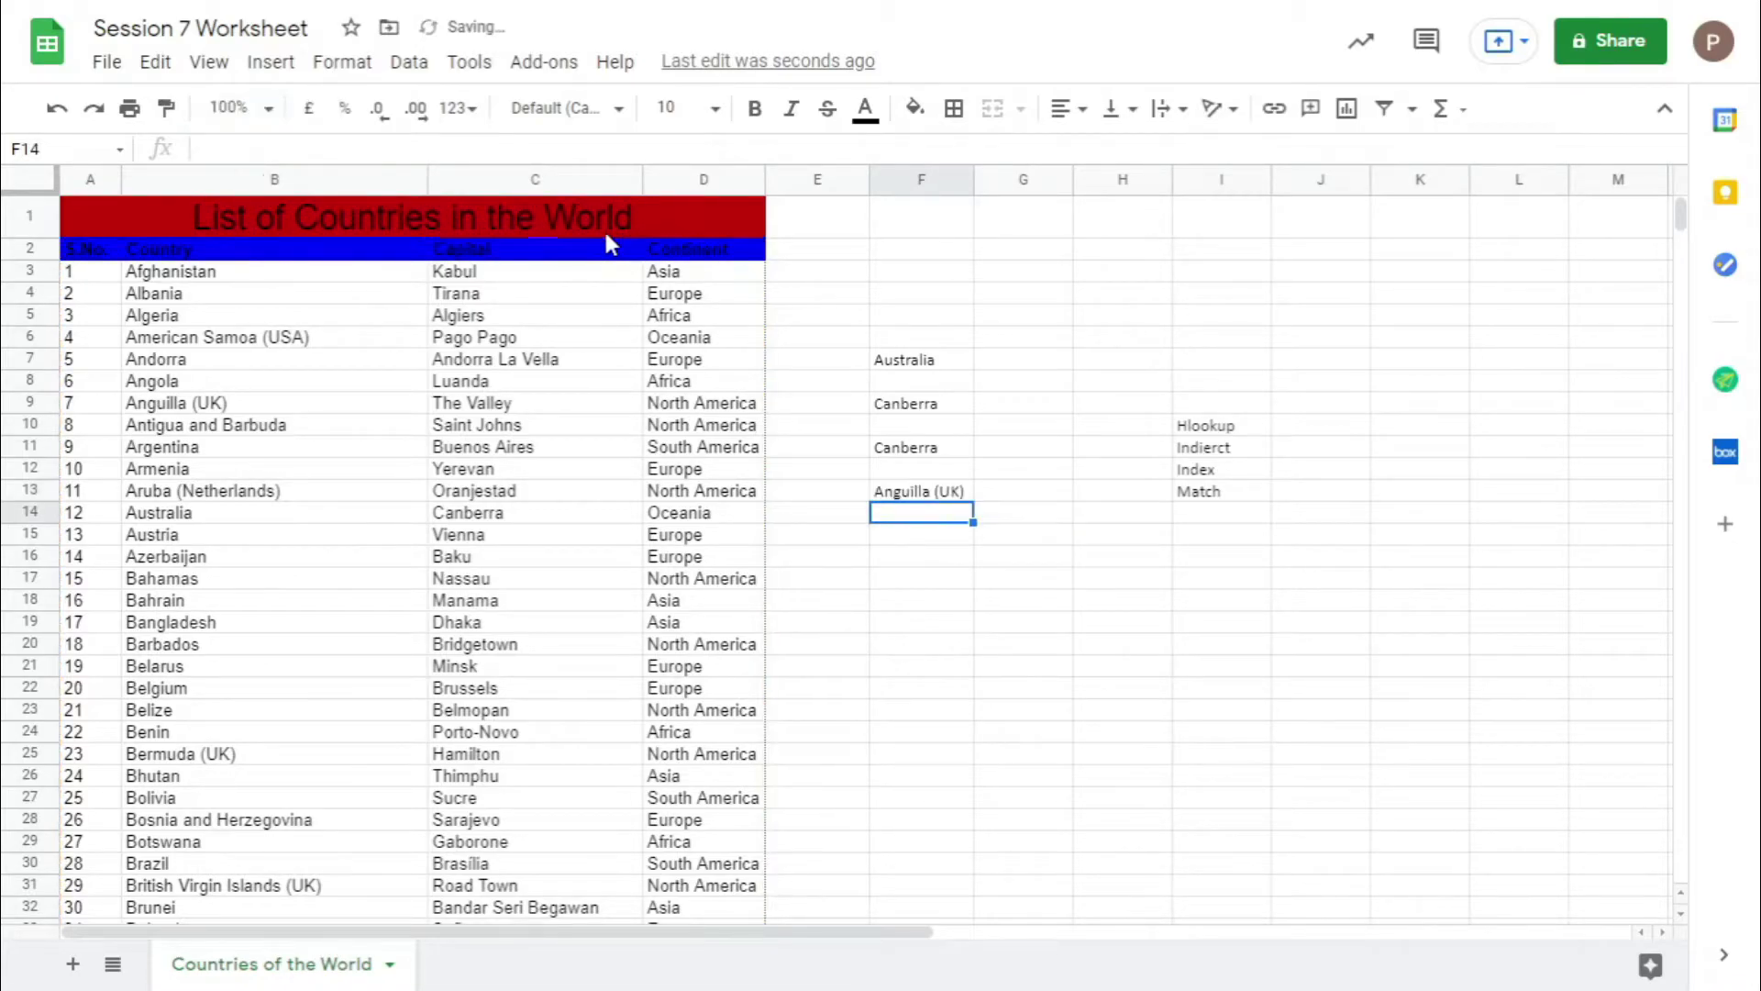
Check the HLOOKUP formula in cell F13 against the entries in the country table.
left_click(913, 491)
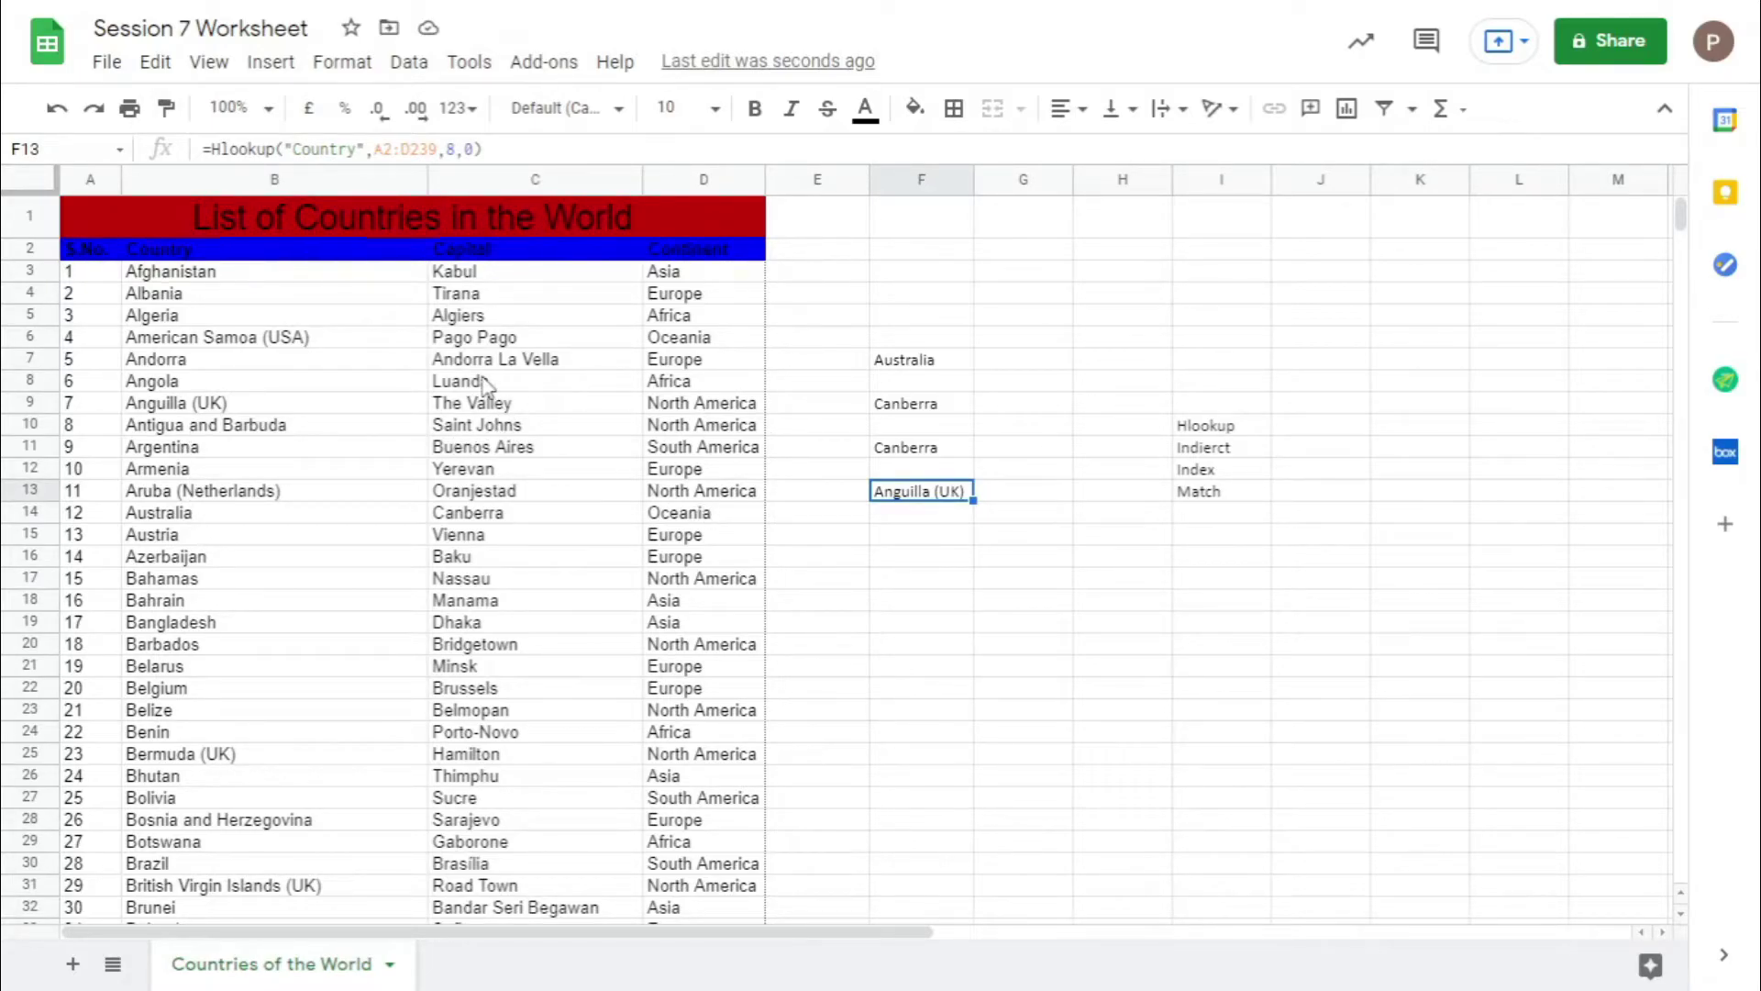
left_click(1018, 553)
left_click(904, 584)
left_click(934, 559)
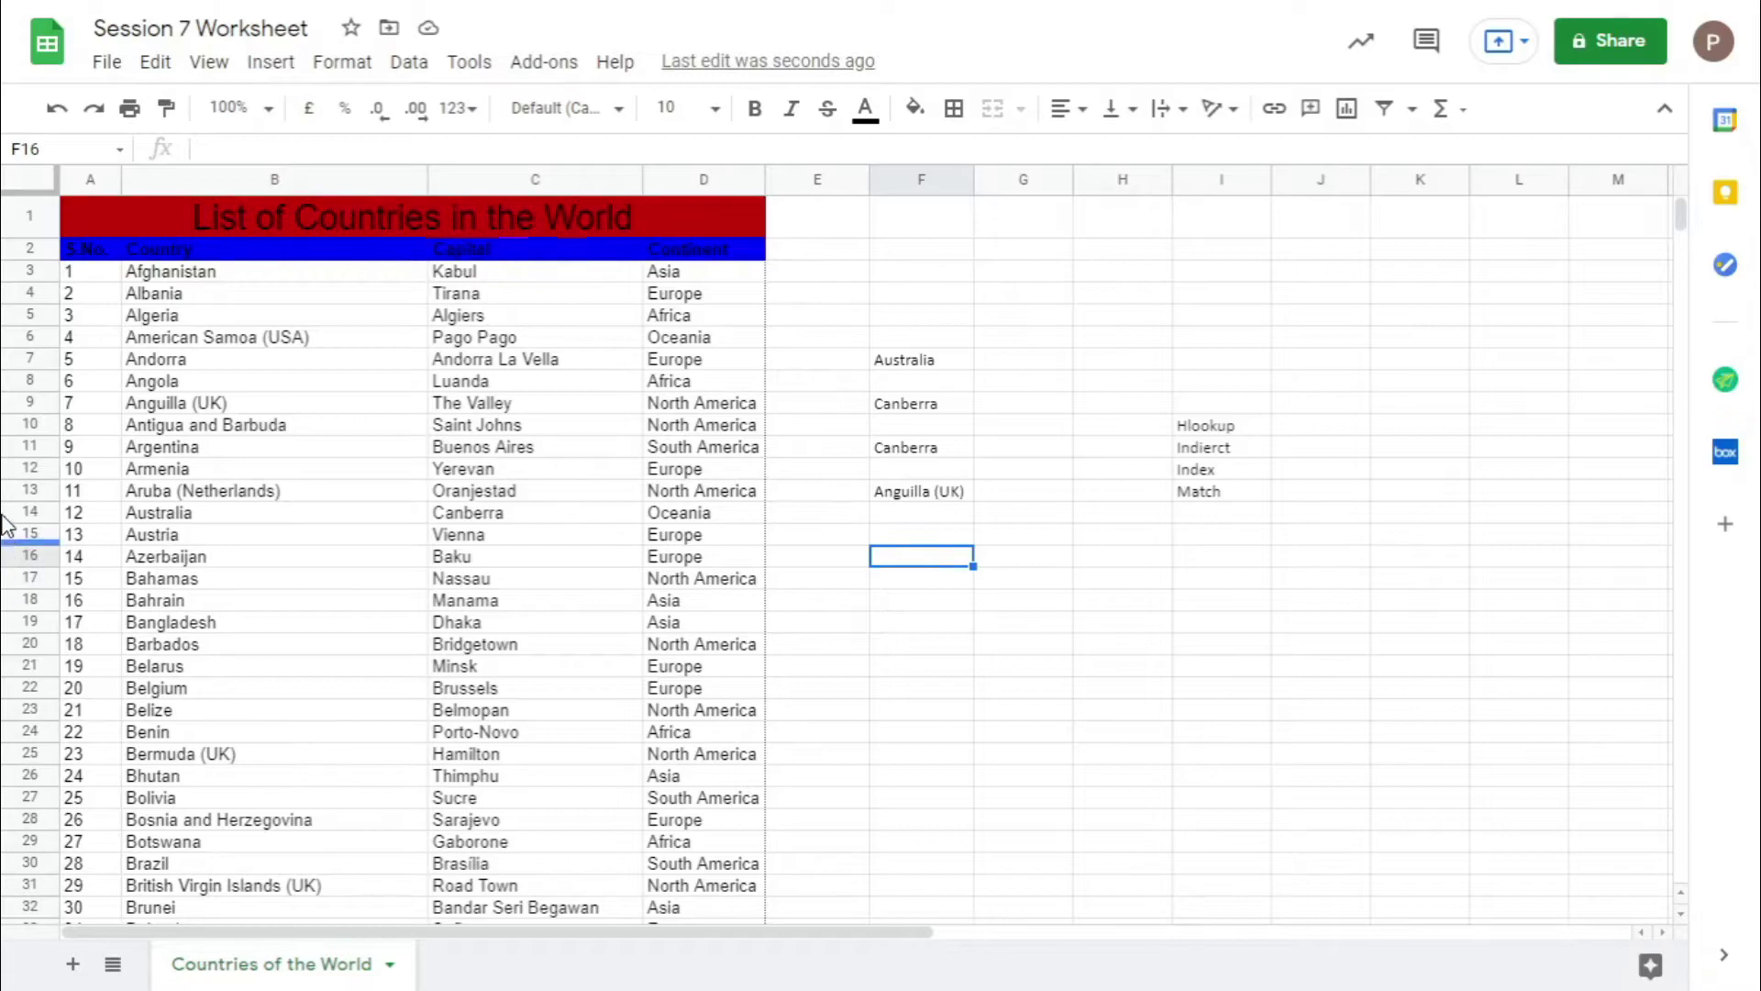
left_click_drag(184, 275, 720, 695)
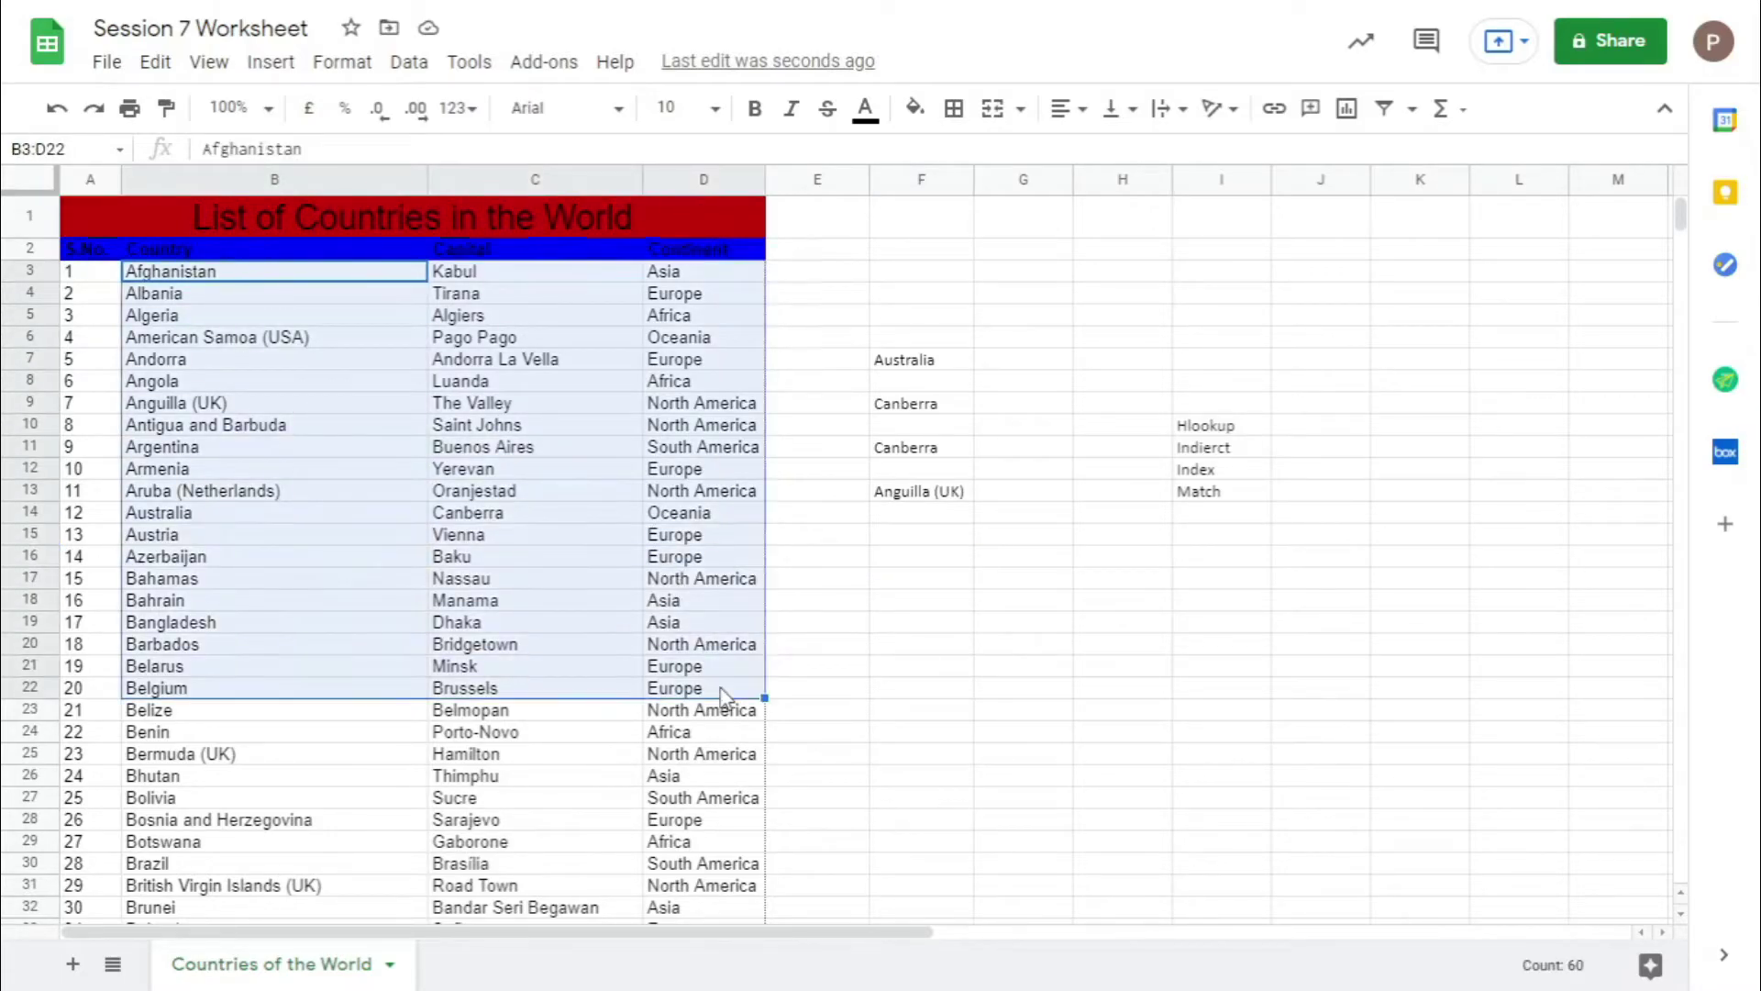
left_click(207, 292)
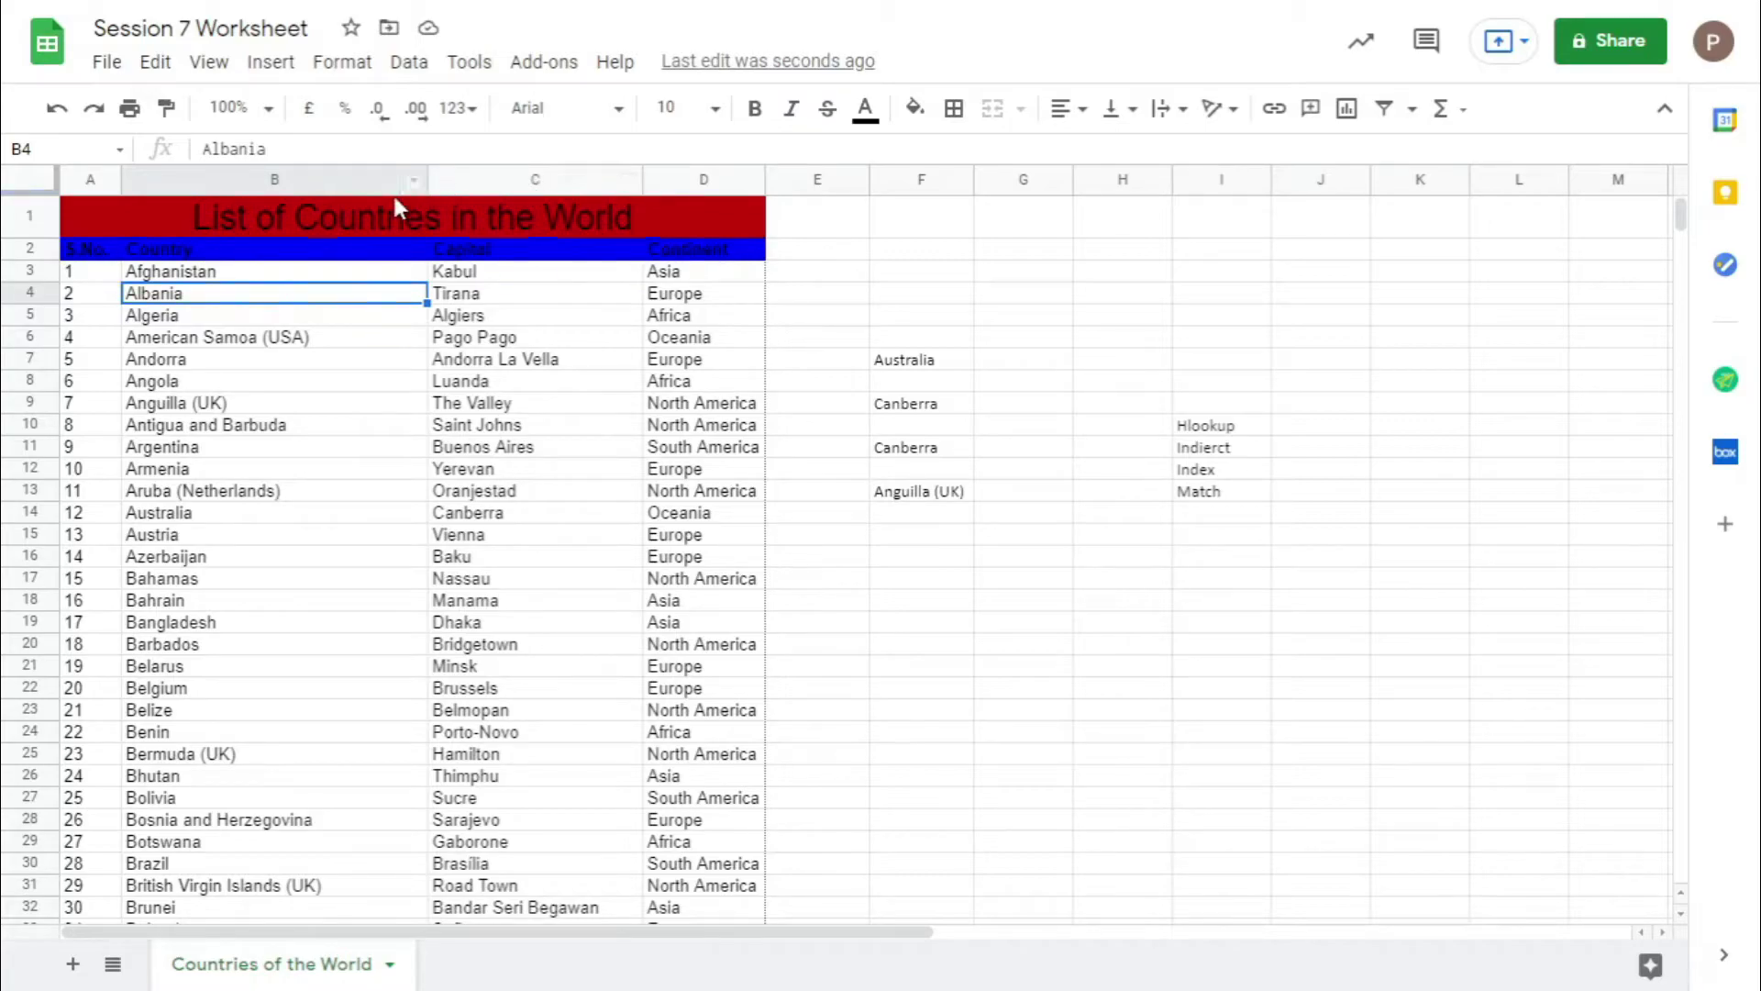
Try to move the Country column B past column D.
left_click_drag(280, 190, 771, 193)
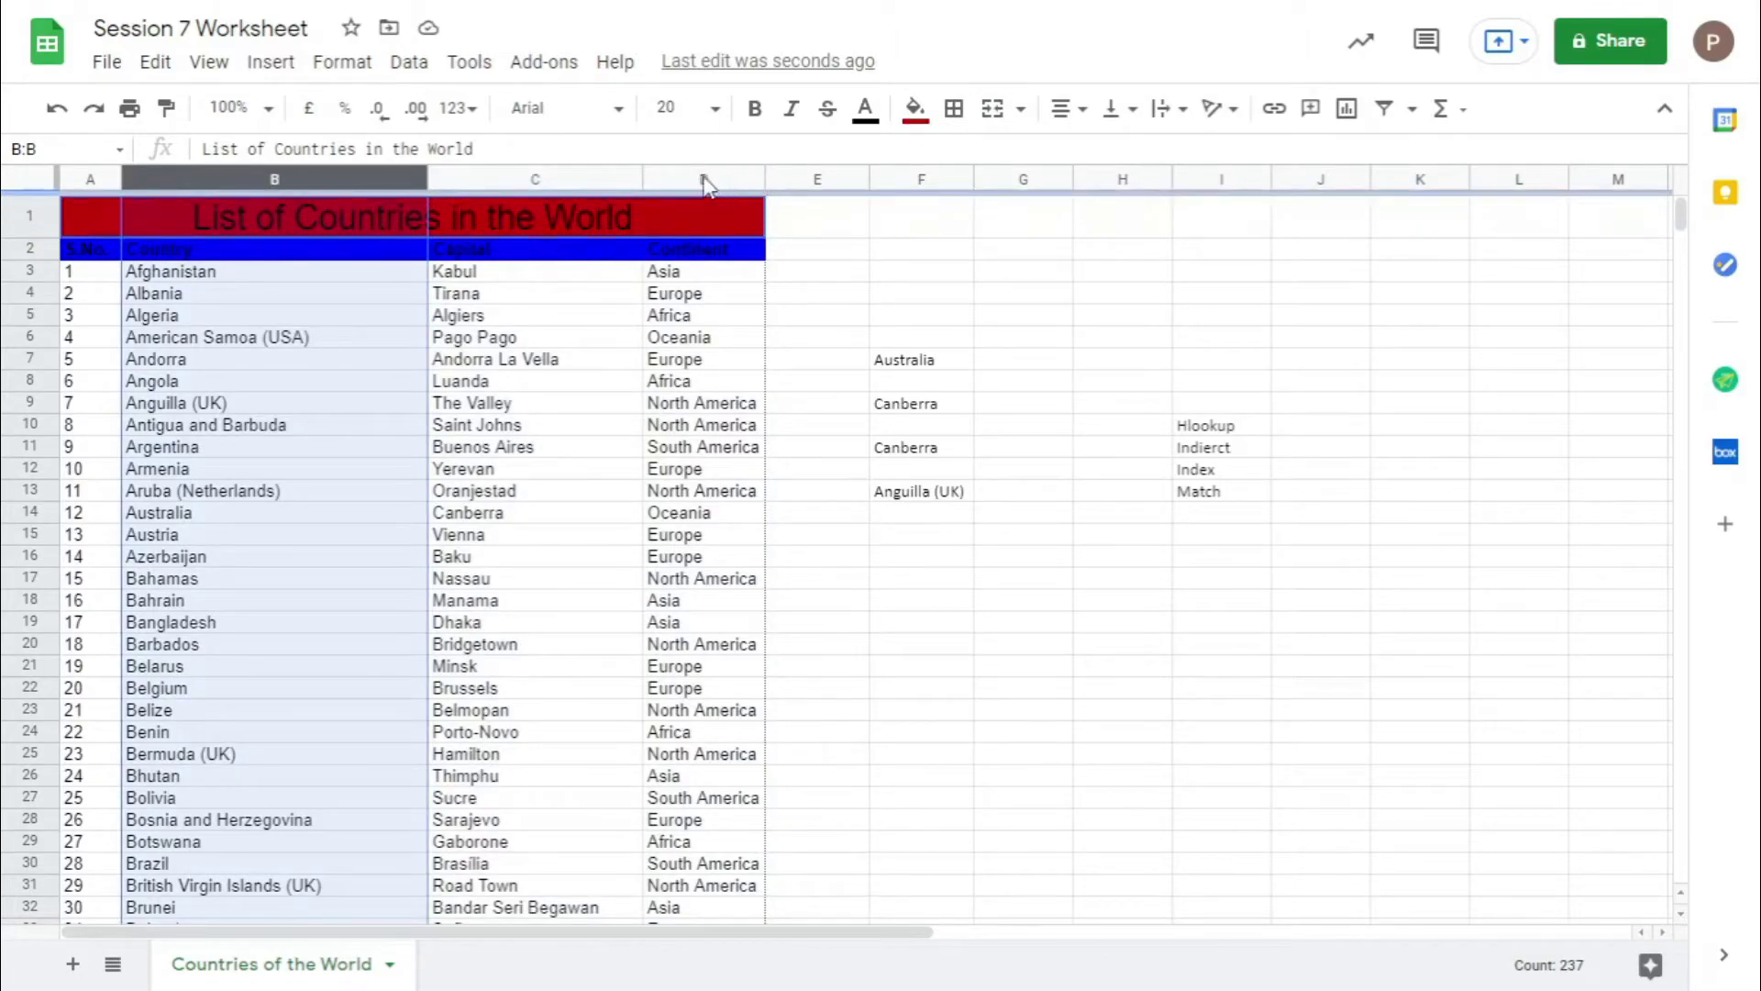
left_click_drag(275, 181, 822, 174)
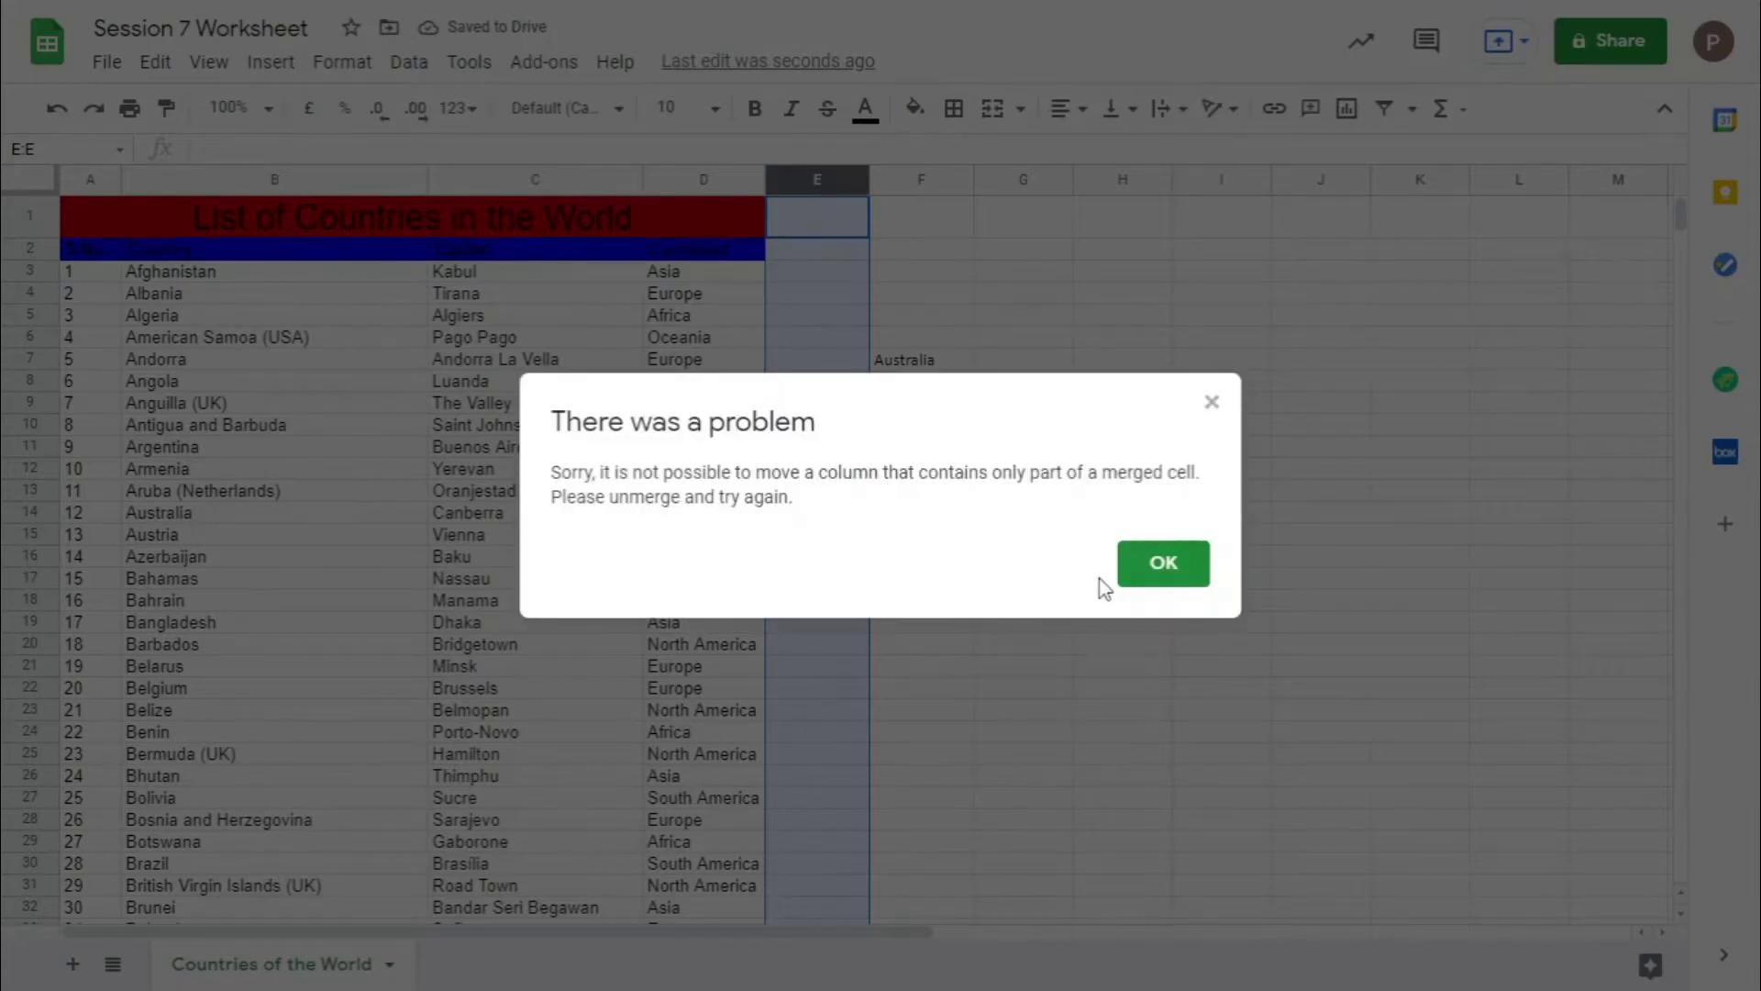
left_click(1163, 562)
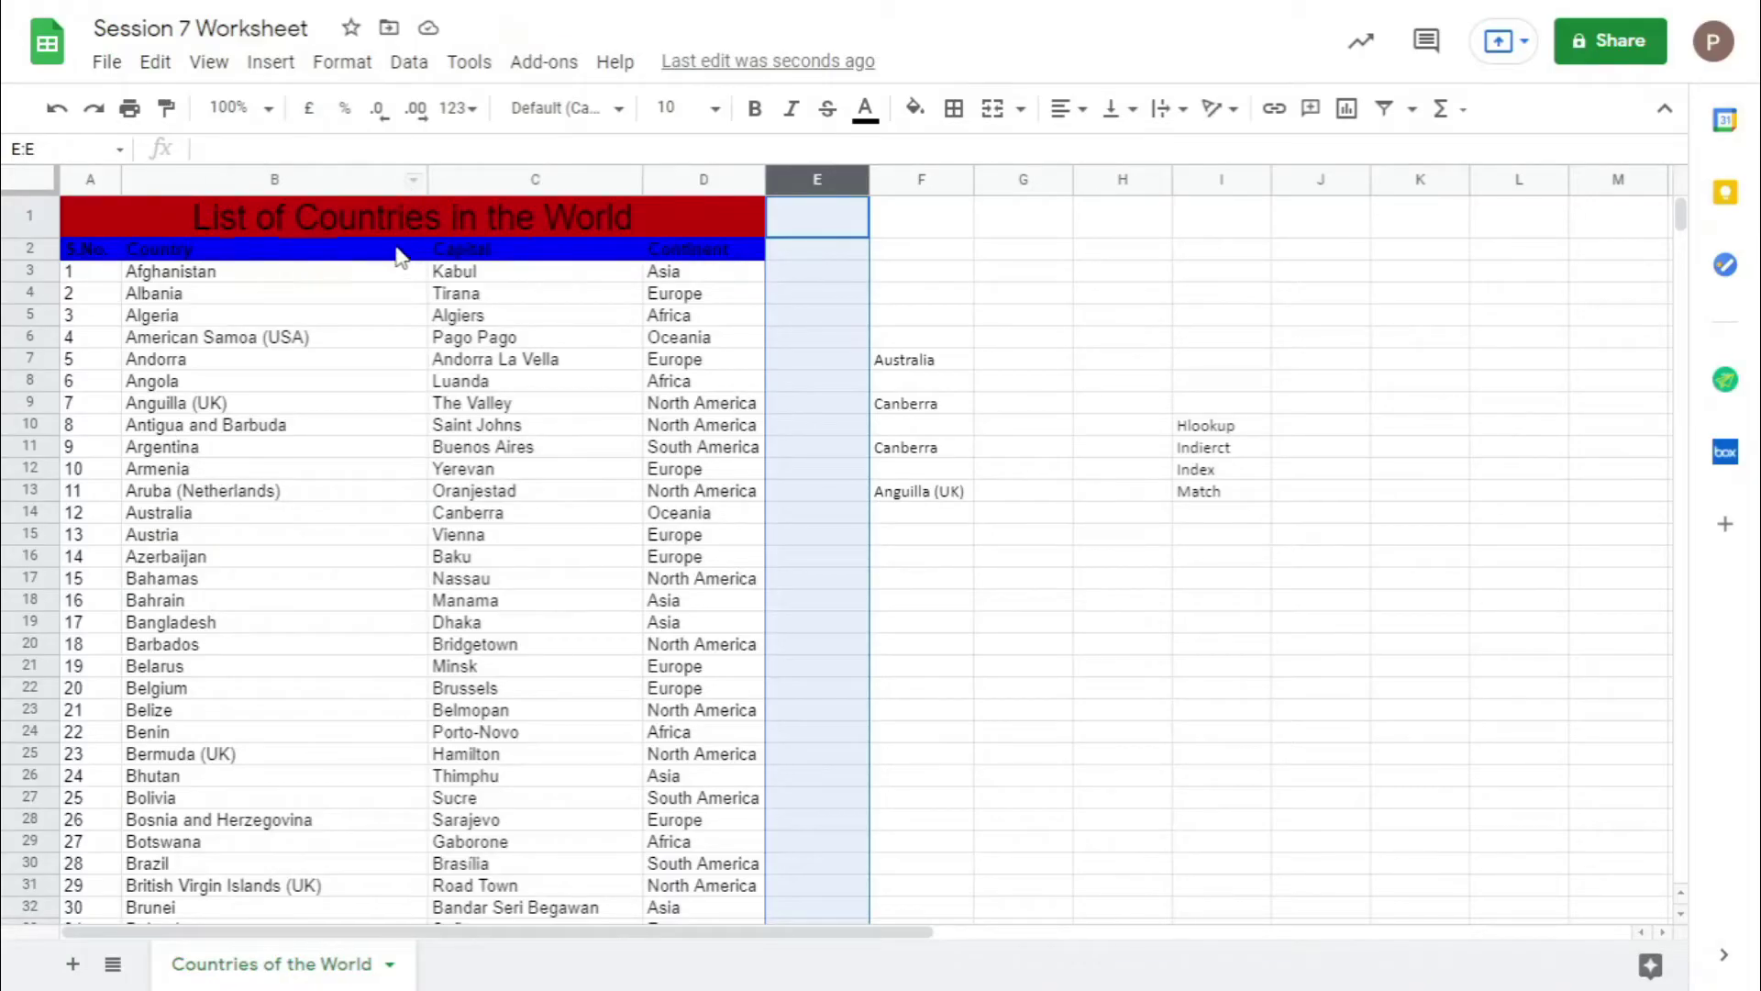
Unmerge the title cells A1:D1 and try again to move the Country column past column D.
left_click(275, 214)
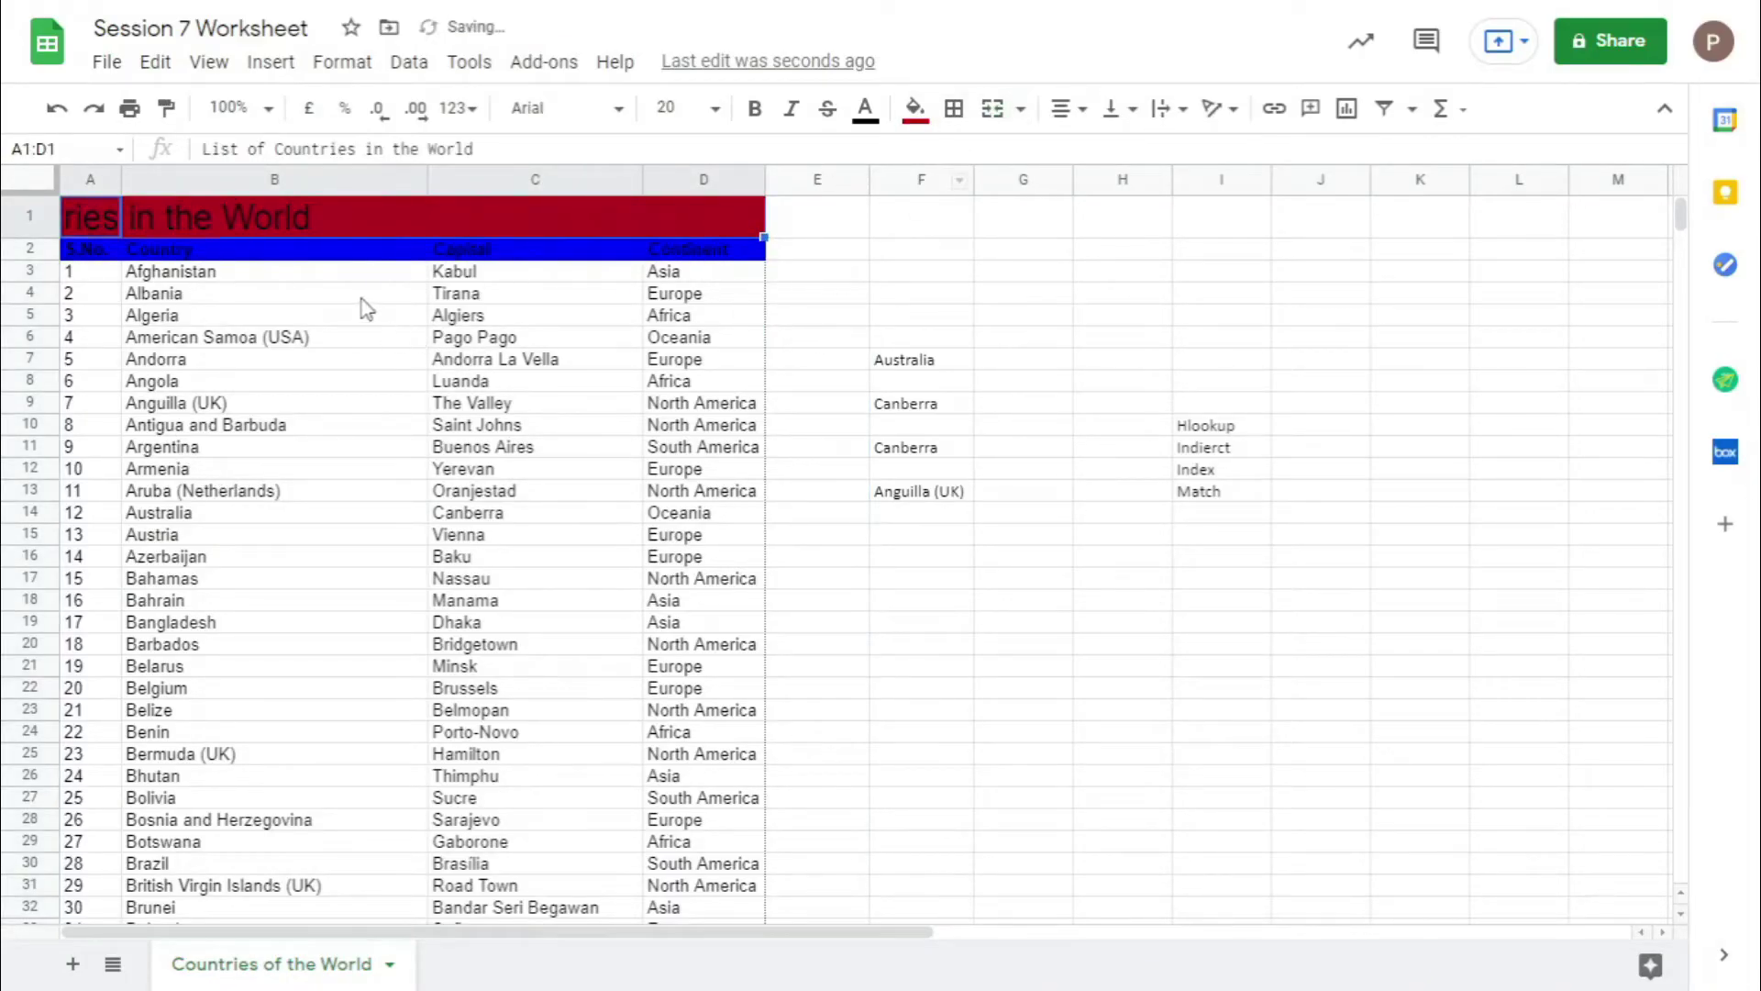
left_click(411, 181)
left_click_drag(411, 181, 796, 197)
left_click(1145, 580)
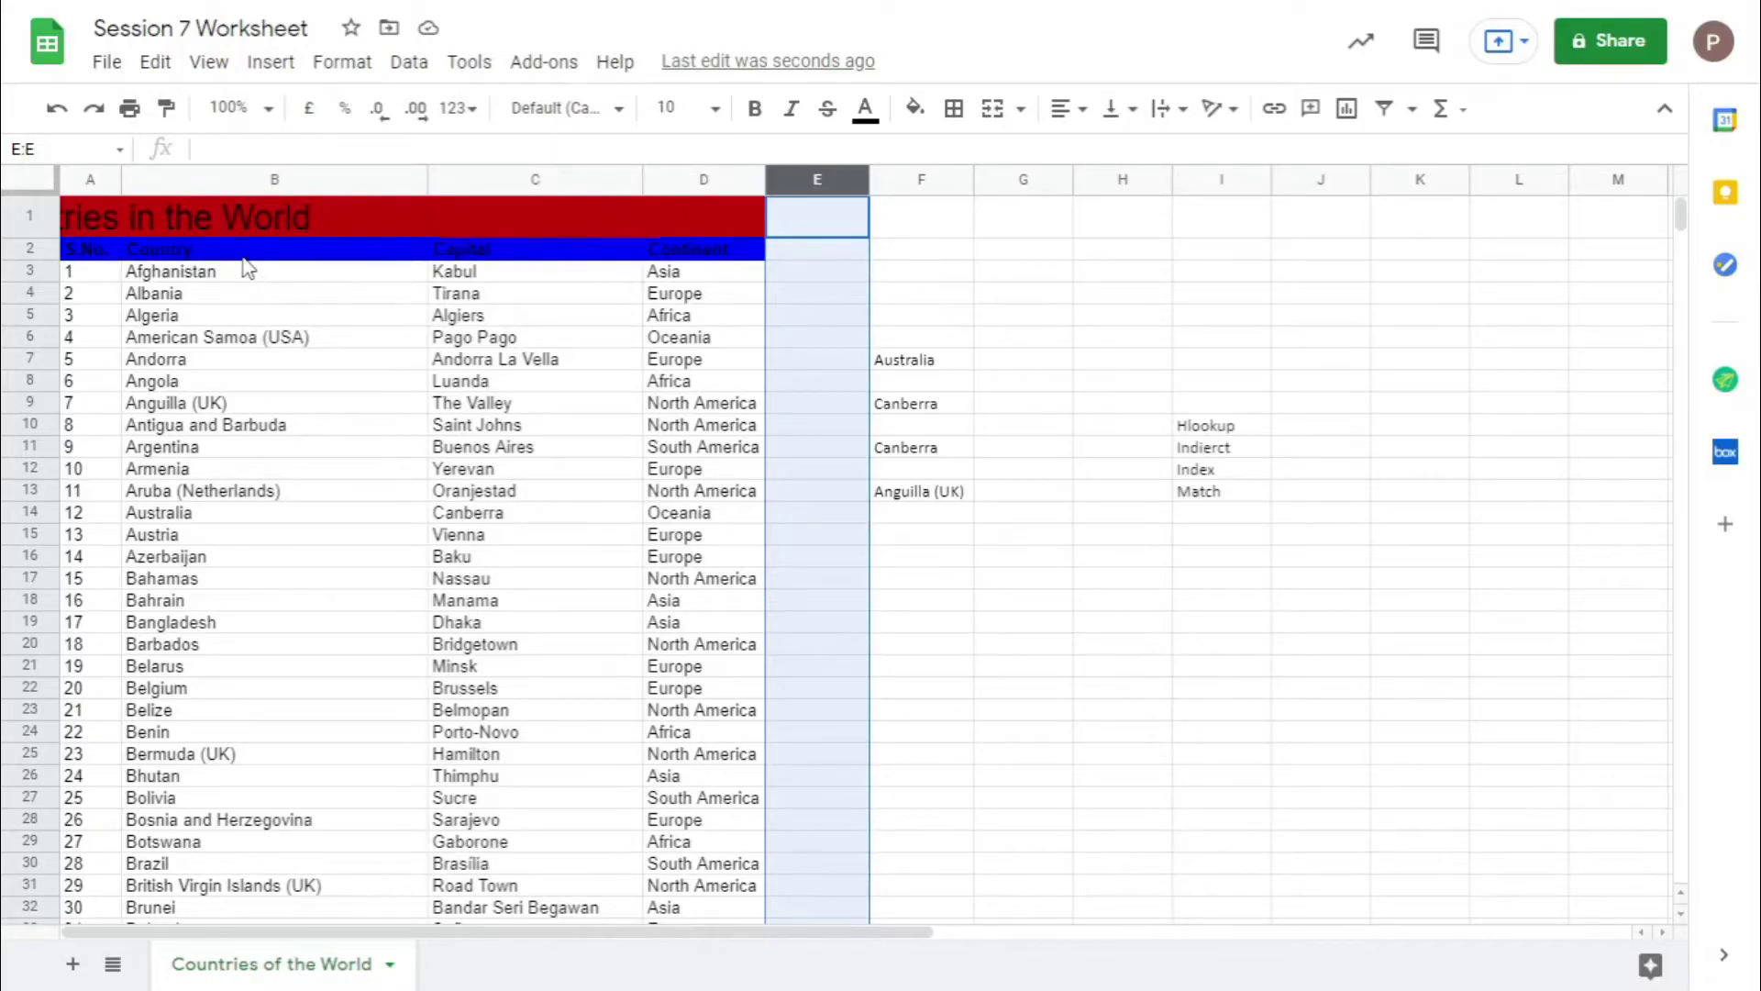
Inspect the header cells B2 and C2 and the title row cell B1.
left_click(246, 253)
left_click(477, 253)
left_click(211, 218)
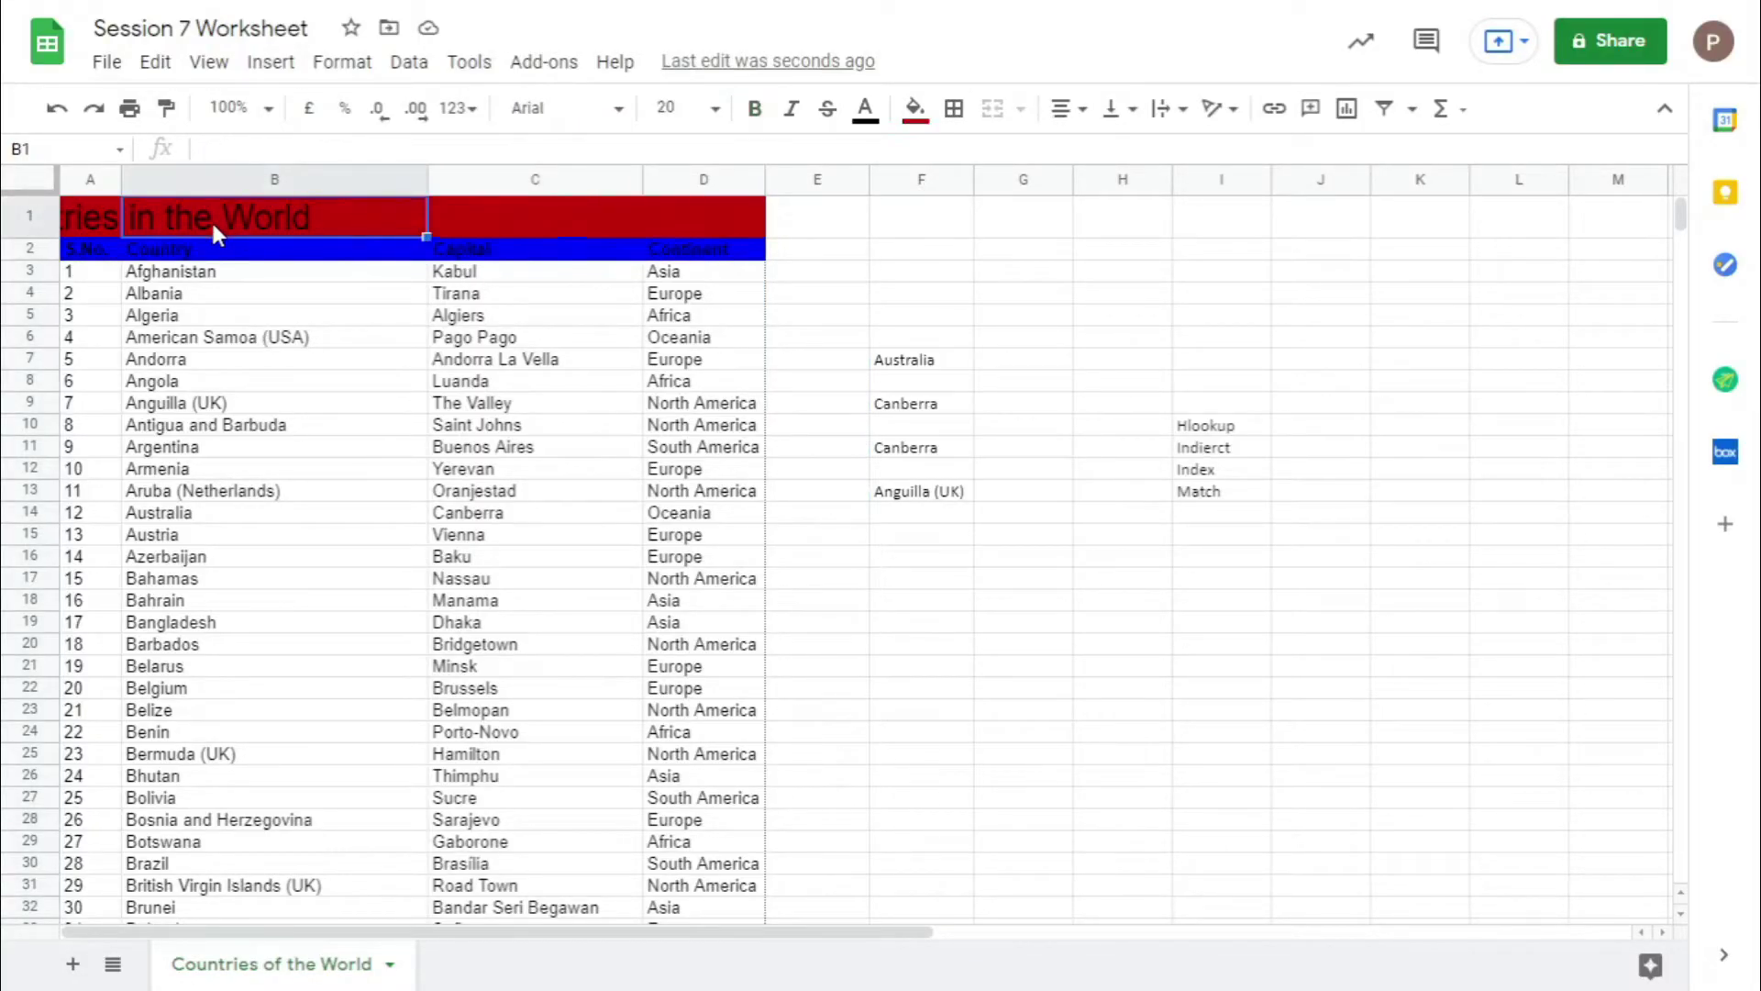
Look through the entries of the Country column B.
key("shift+space")
left_click(275, 180)
scroll(367, 545, "down", 18)
scroll(371, 557, "down", 5)
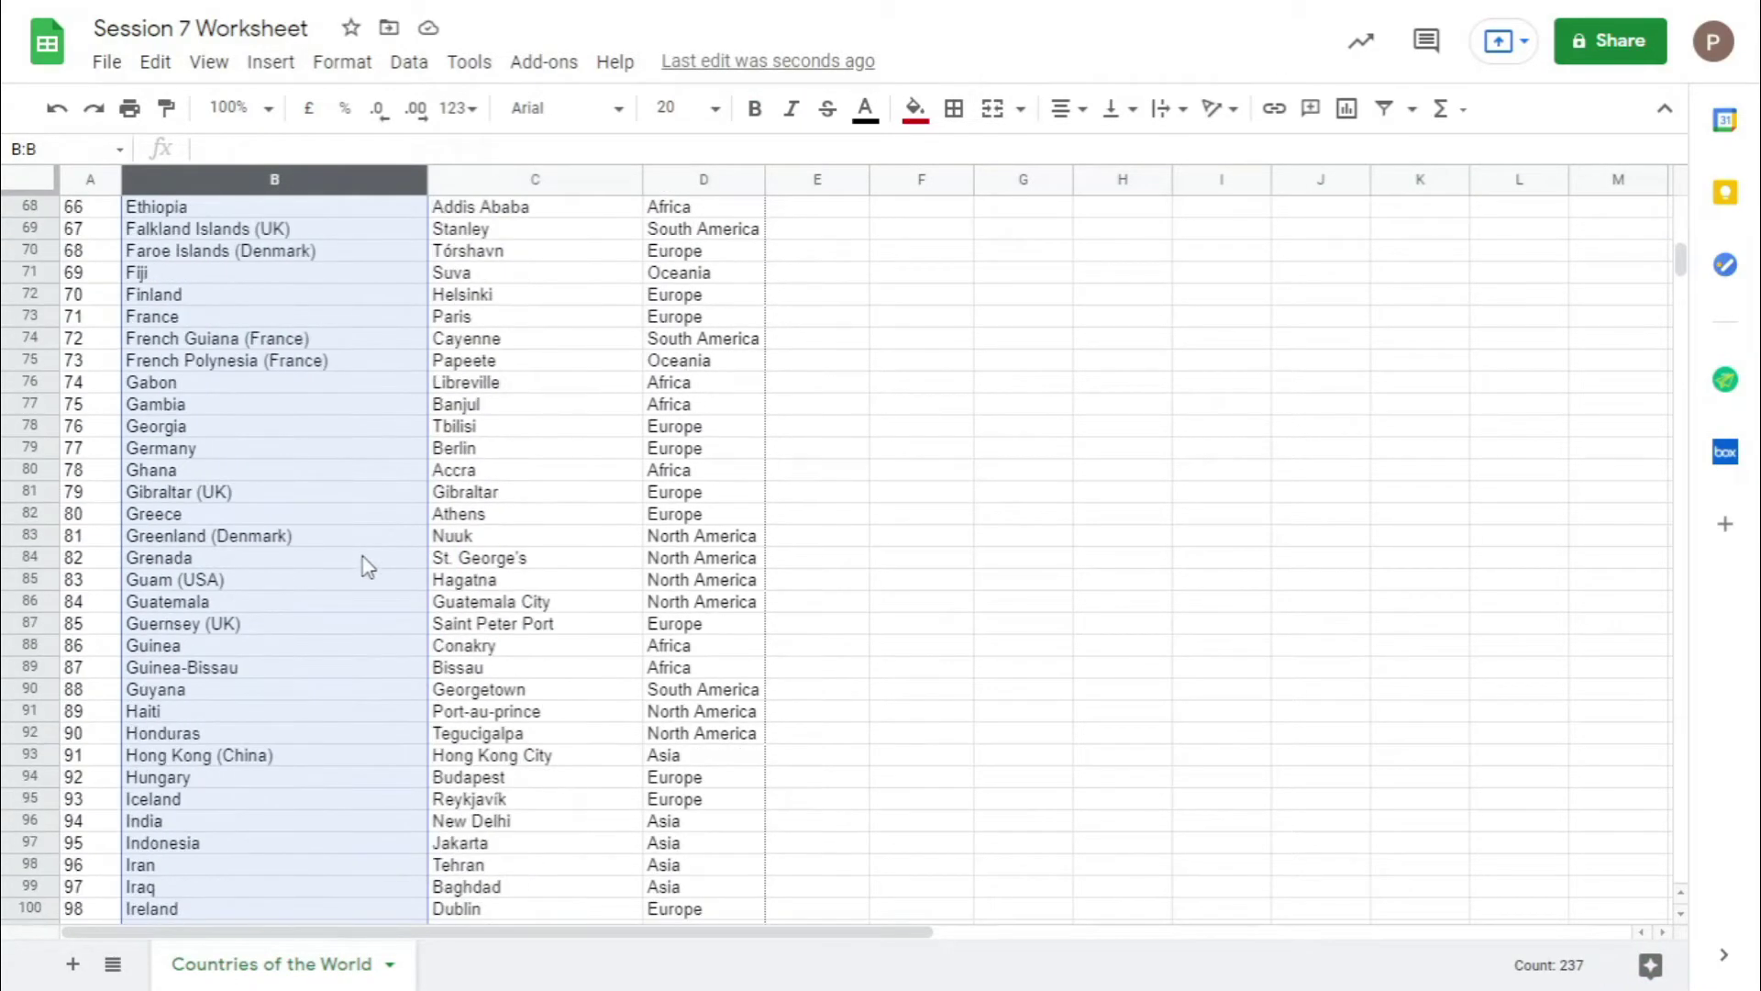
scroll(385, 473, "up", 20)
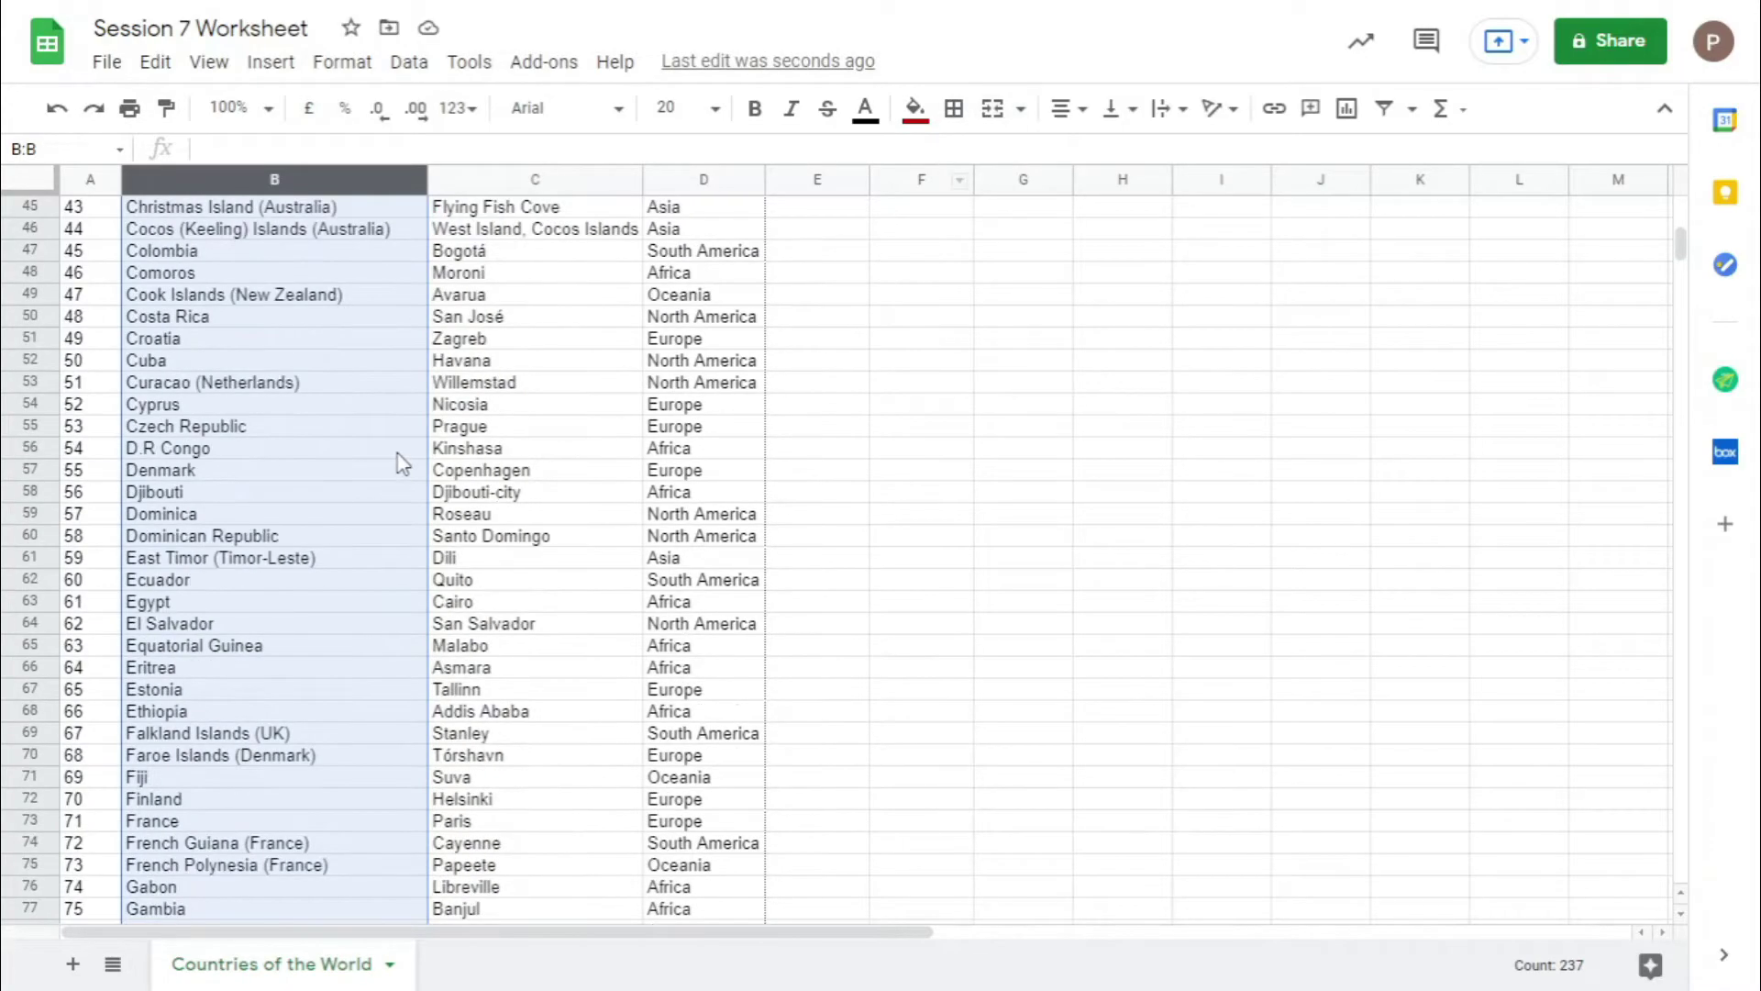
left_click(915, 275)
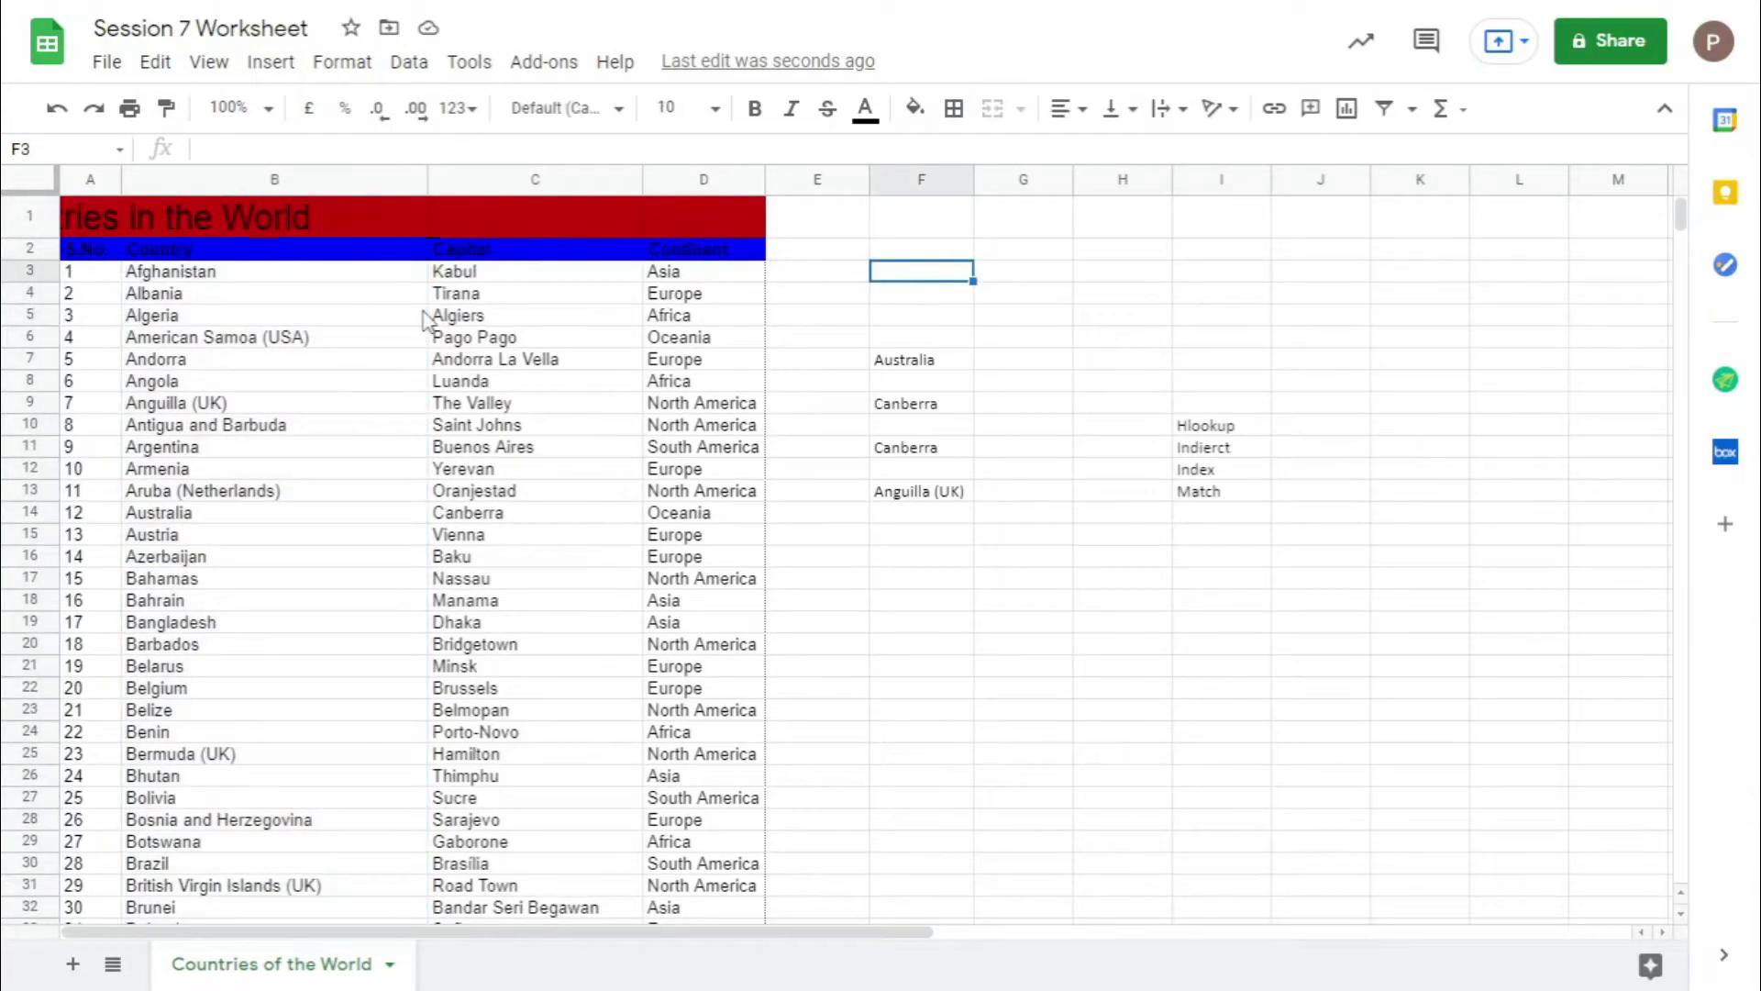
Move the country names in B3:B238 to column E, starting at E3.
left_click(220, 275)
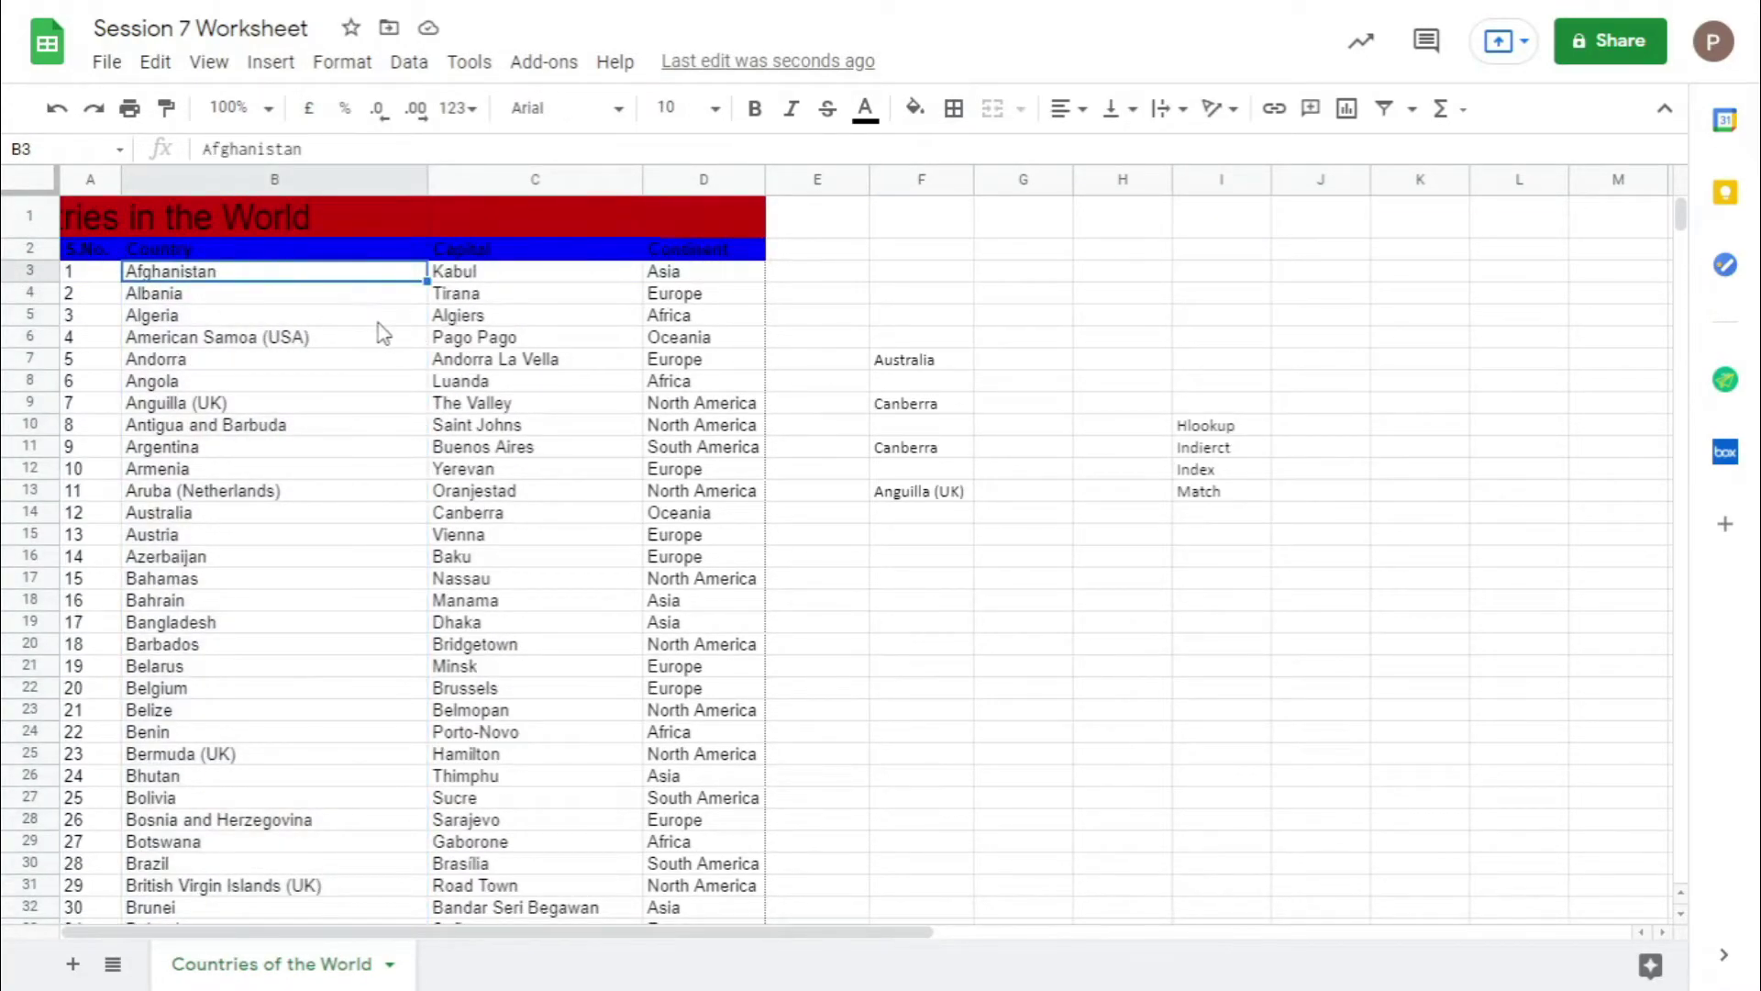
key("ctrl+shift+Down")
scroll(385, 309, "up", 19)
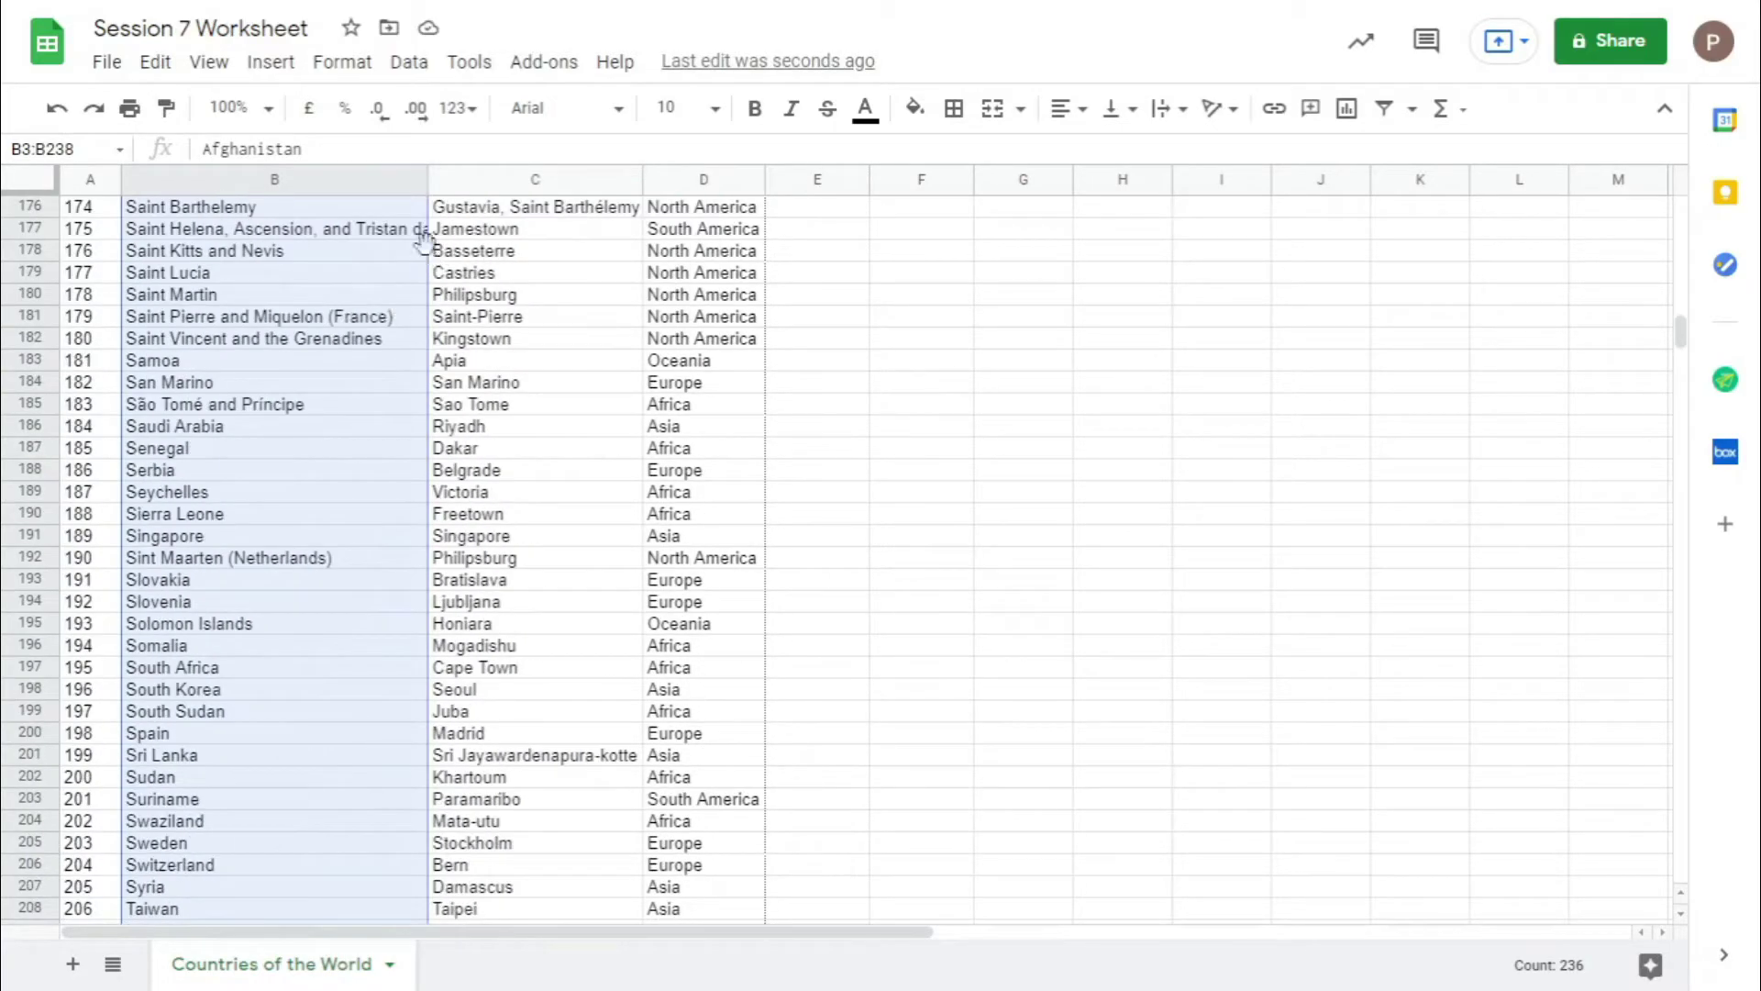
key("ctrl+c")
left_click_drag(428, 236, 778, 236)
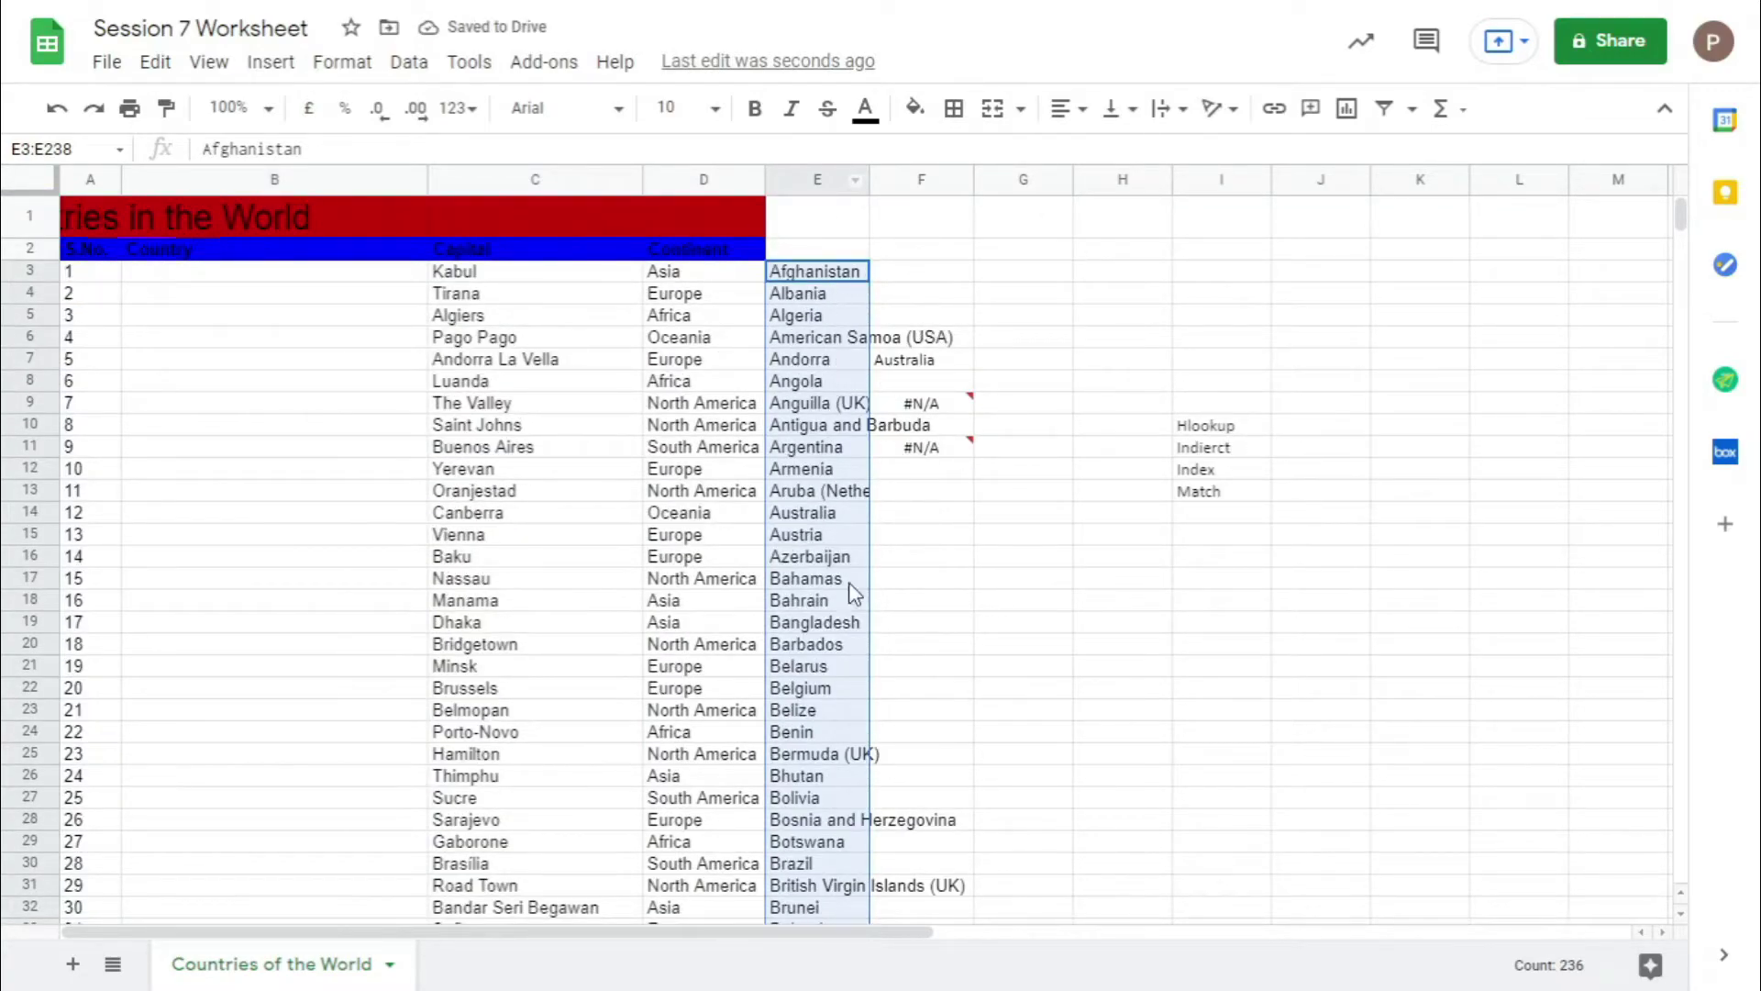
Check the HLOOKUP formula in cell F13 and undo the move of the country names to column E.
left_click(953, 493)
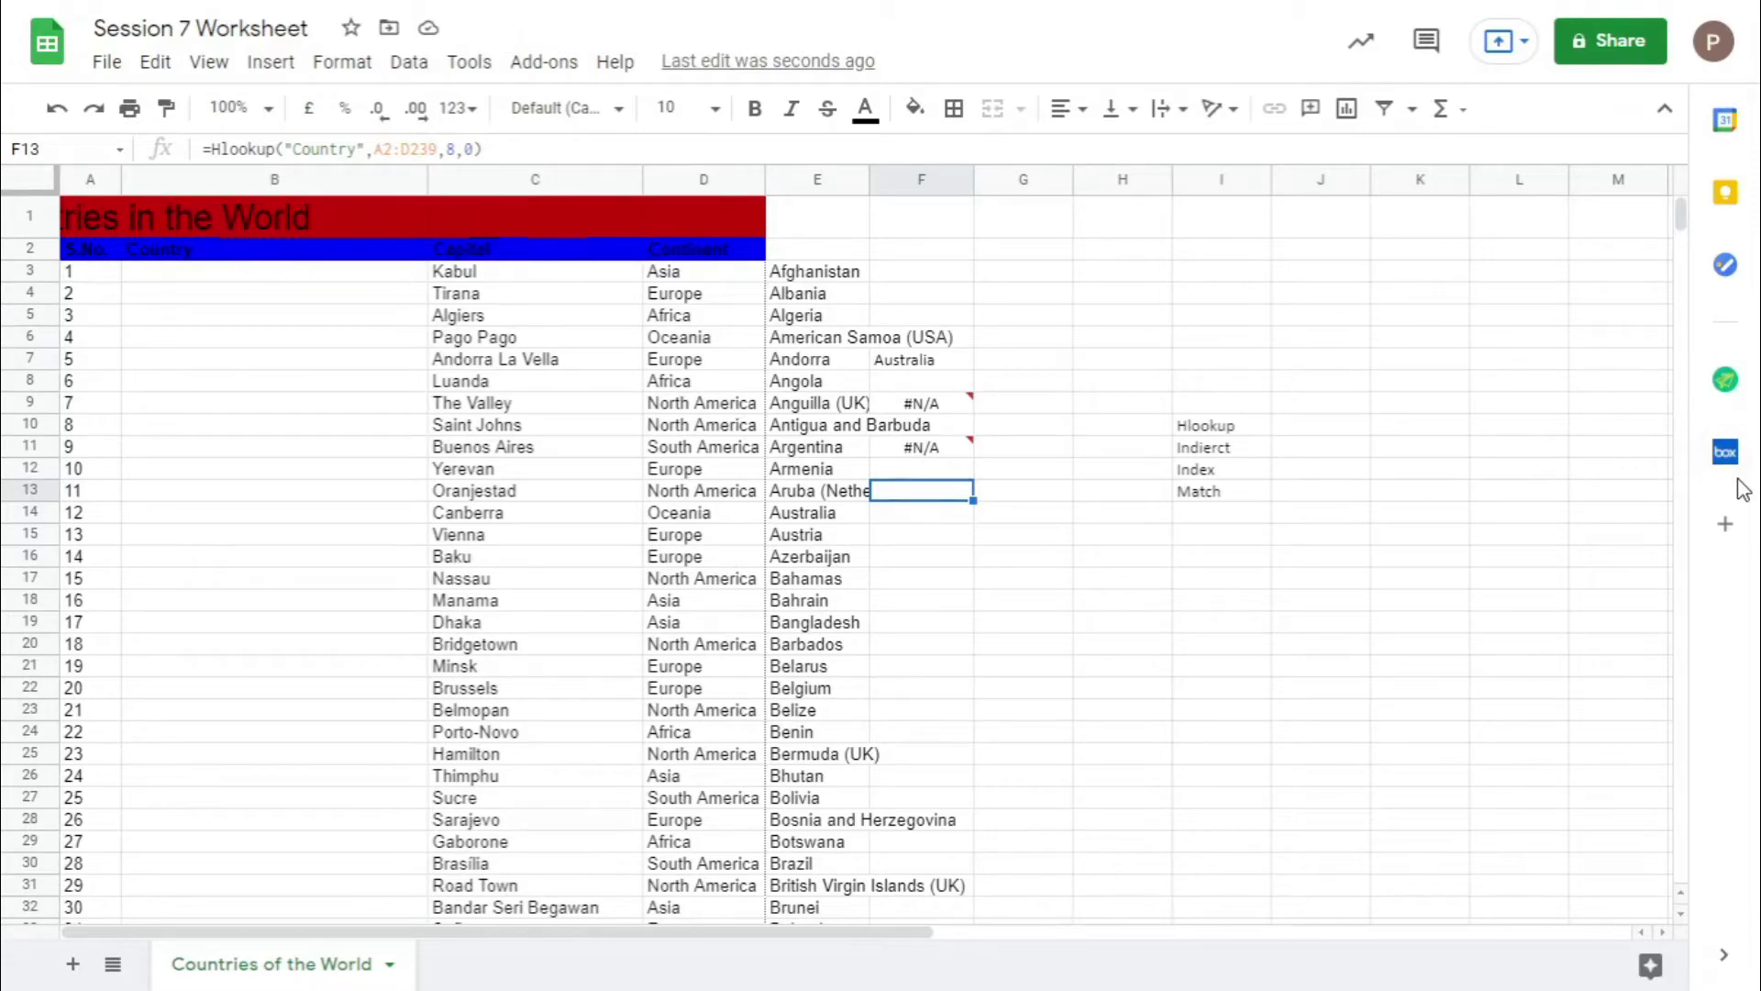
key("ctrl+z")
left_click(1101, 563)
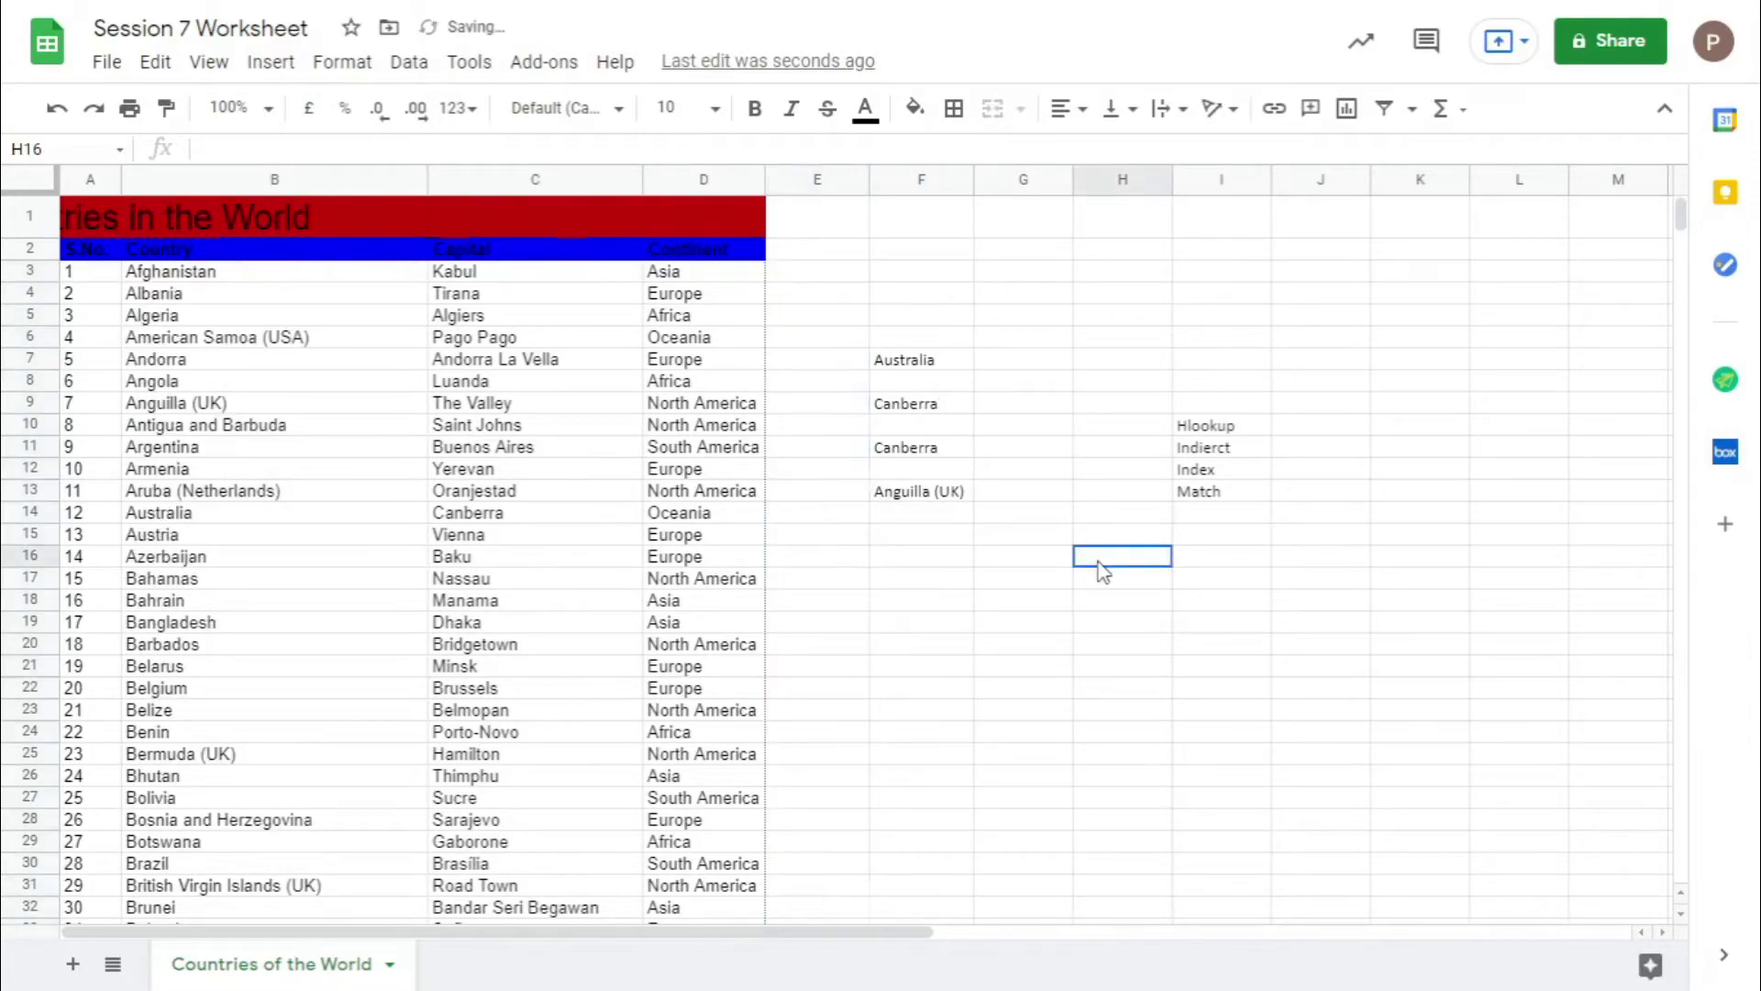
Begin a MATCH formula in cell F16 and view its argument help.
left_click(996, 563)
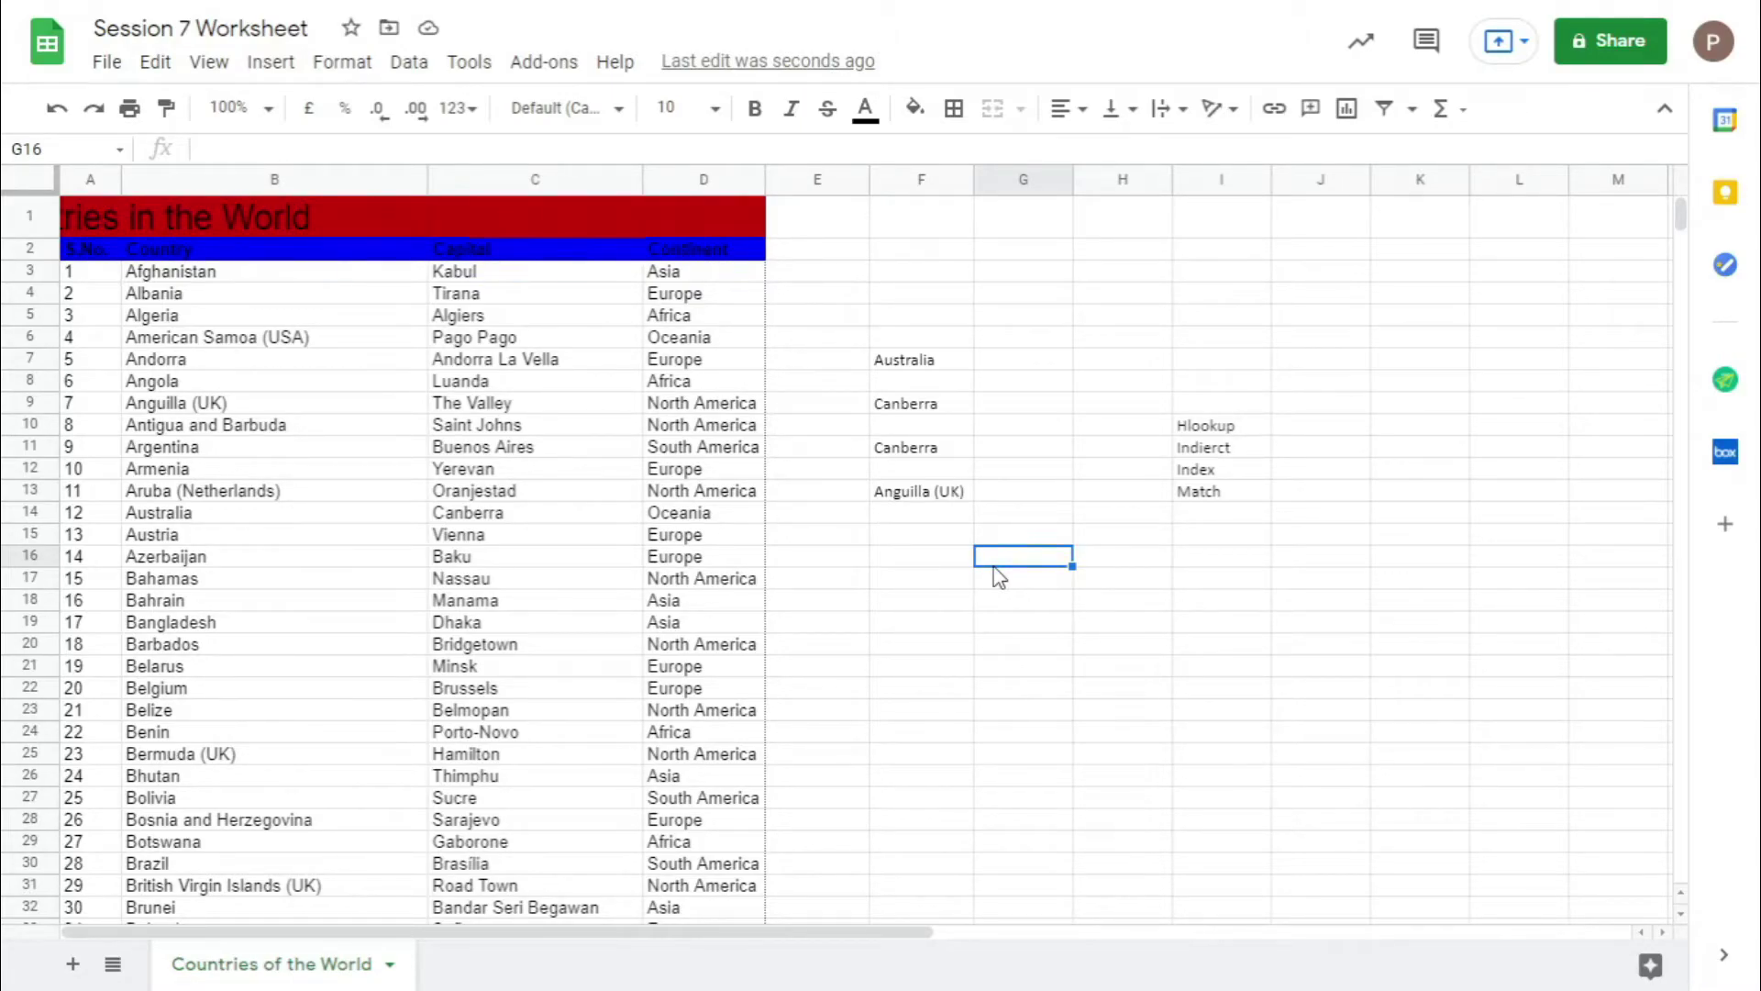
left_click(954, 558)
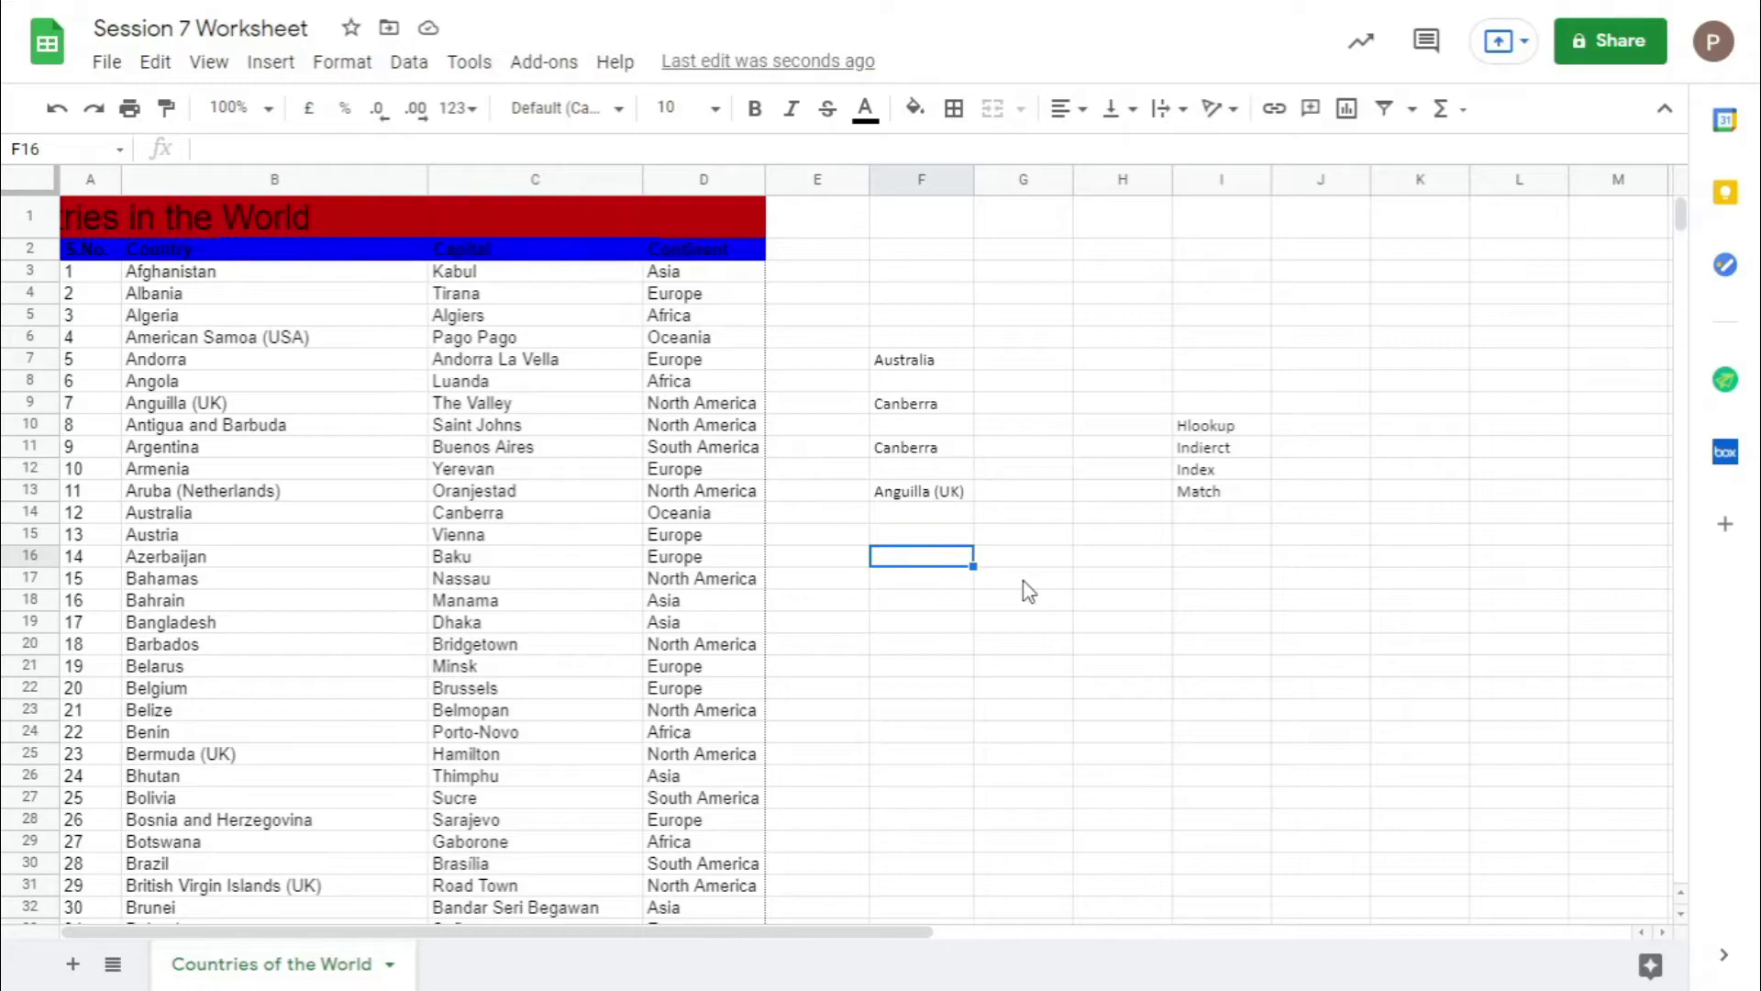
type("=match")
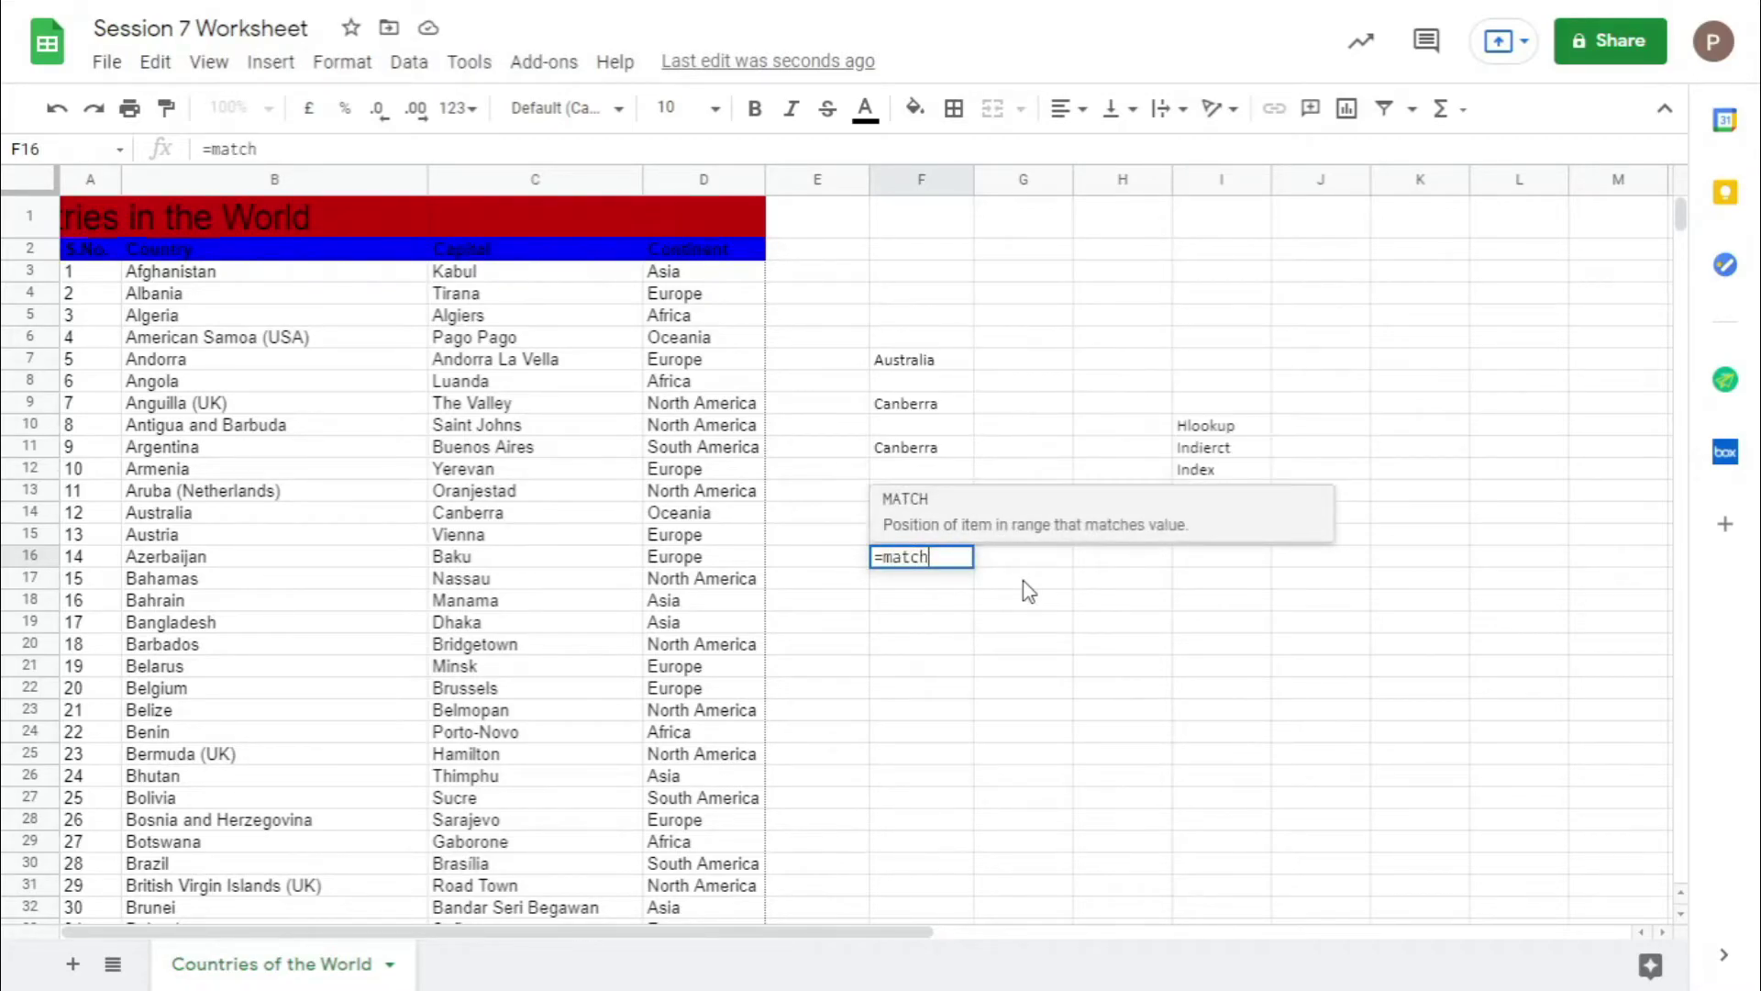
left_click(993, 523)
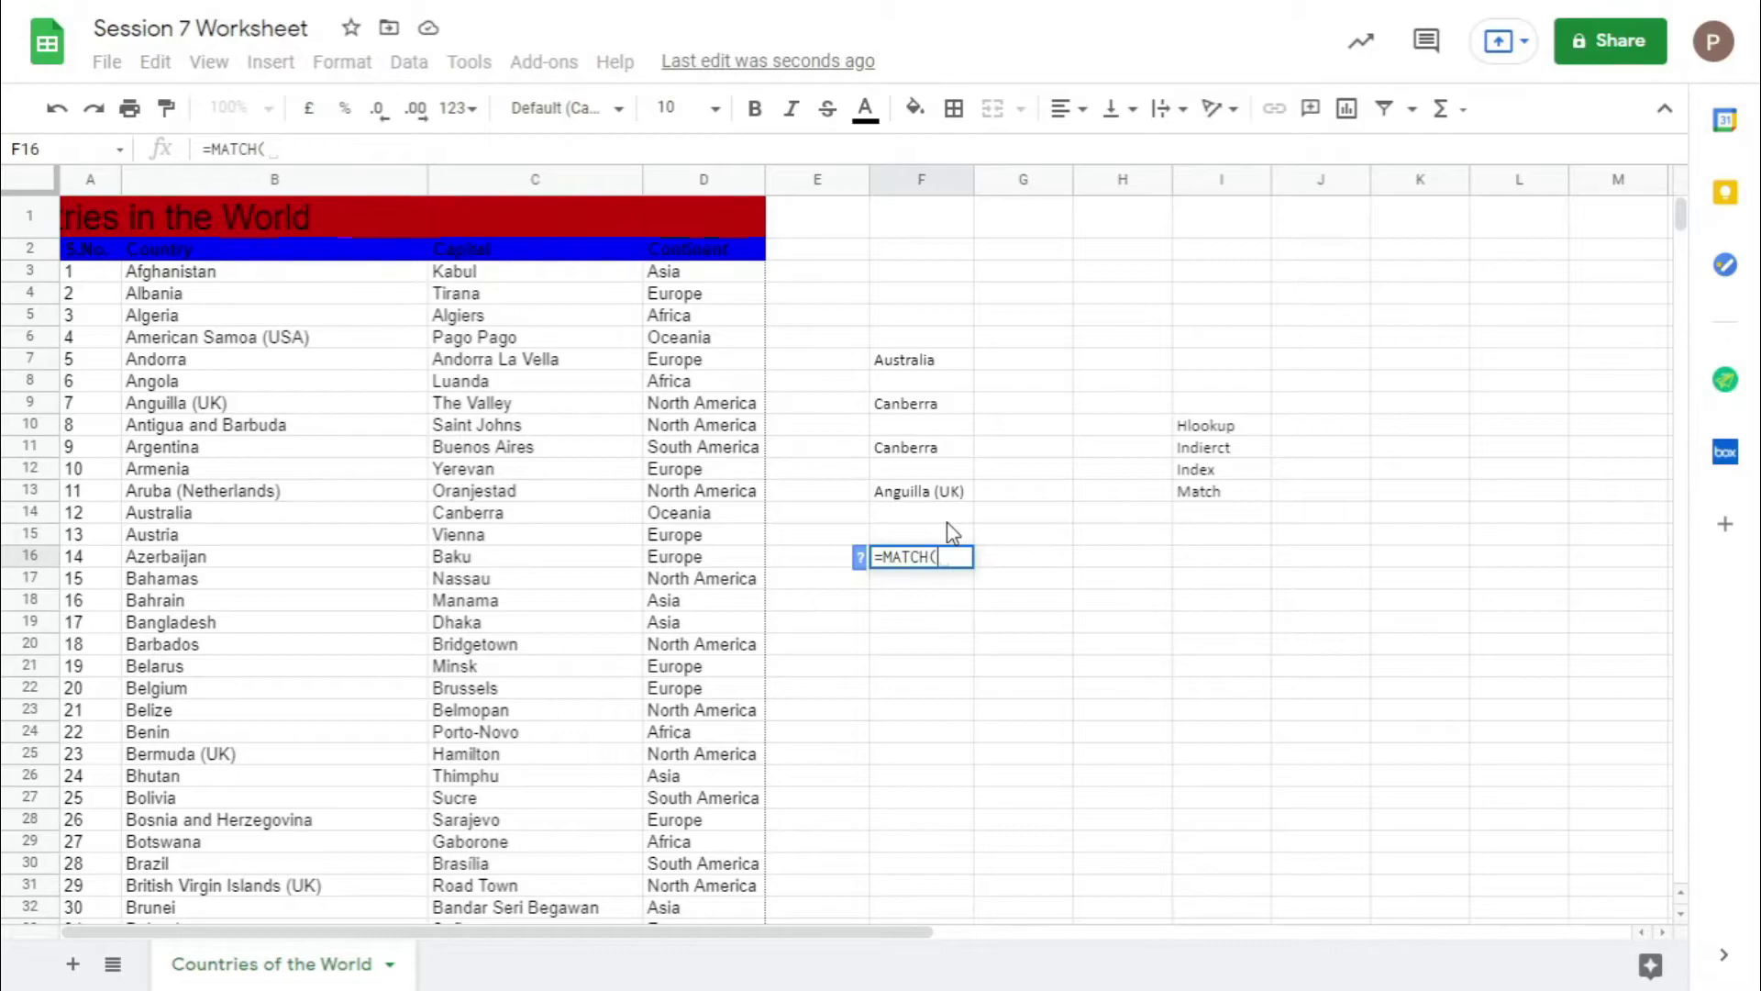
left_click(860, 557)
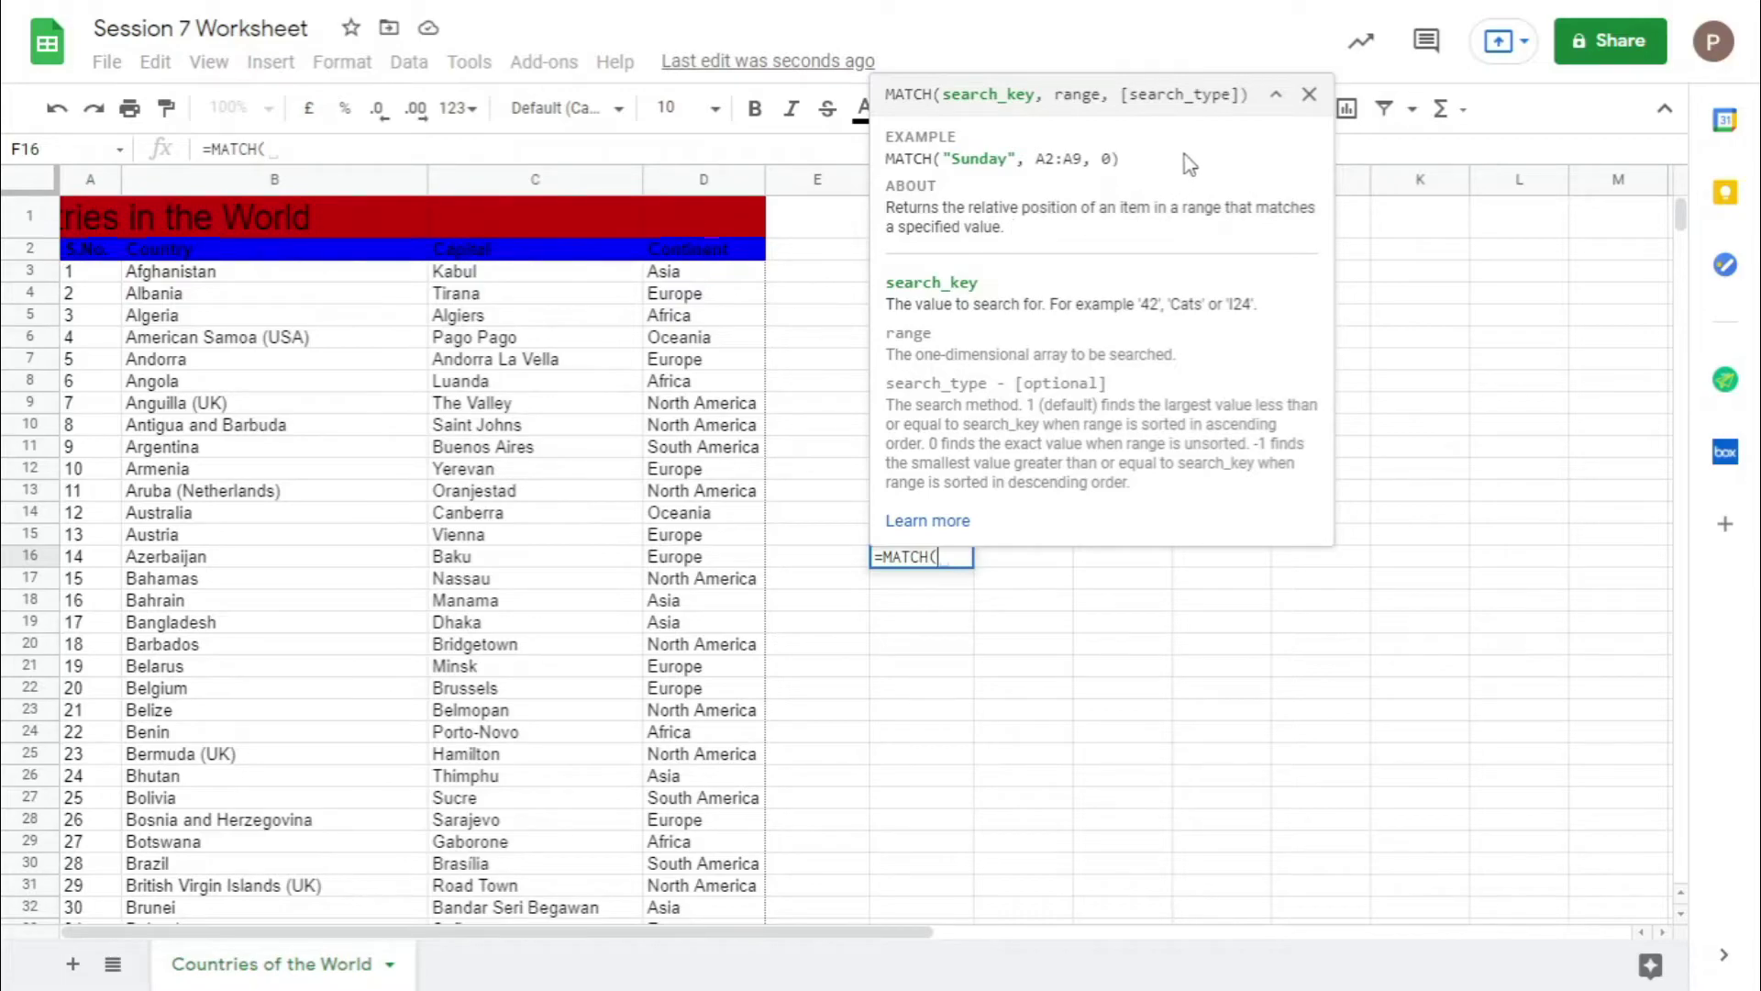
left_click(1309, 94)
Complete the formula in F16 as =MATCH(F7,B:B,0) and check it against the Country column.
left_click(933, 368)
type(",")
left_click(279, 180)
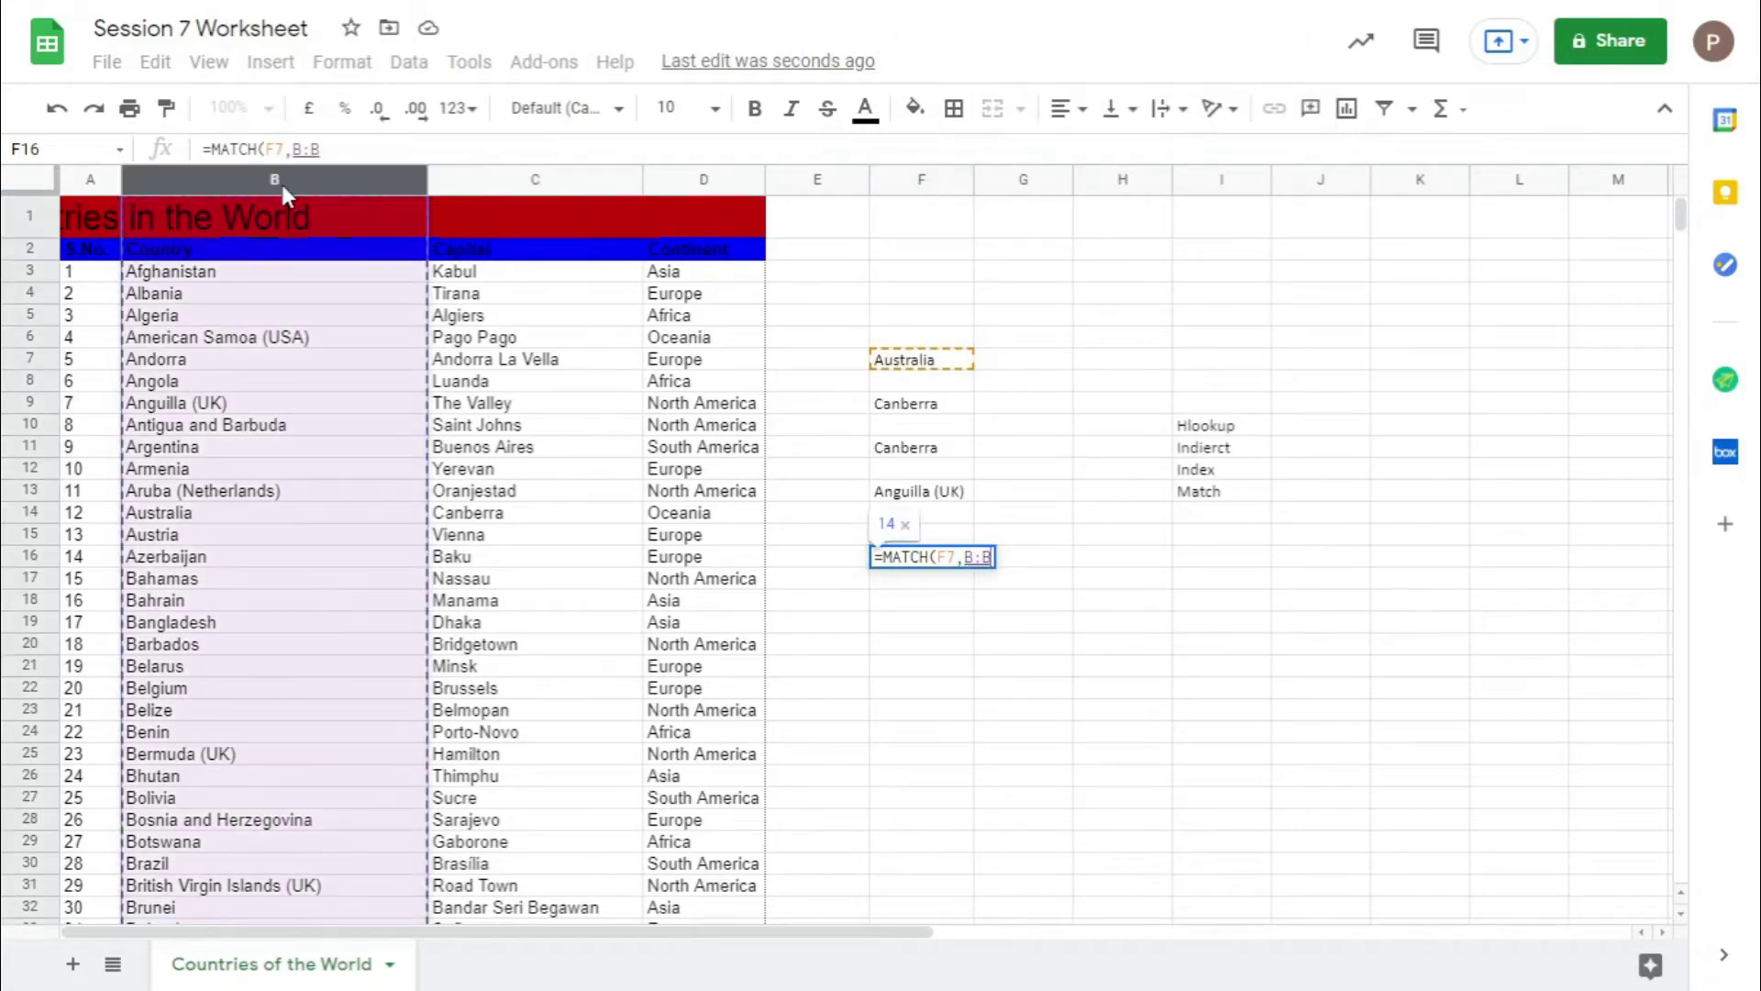
type(",")
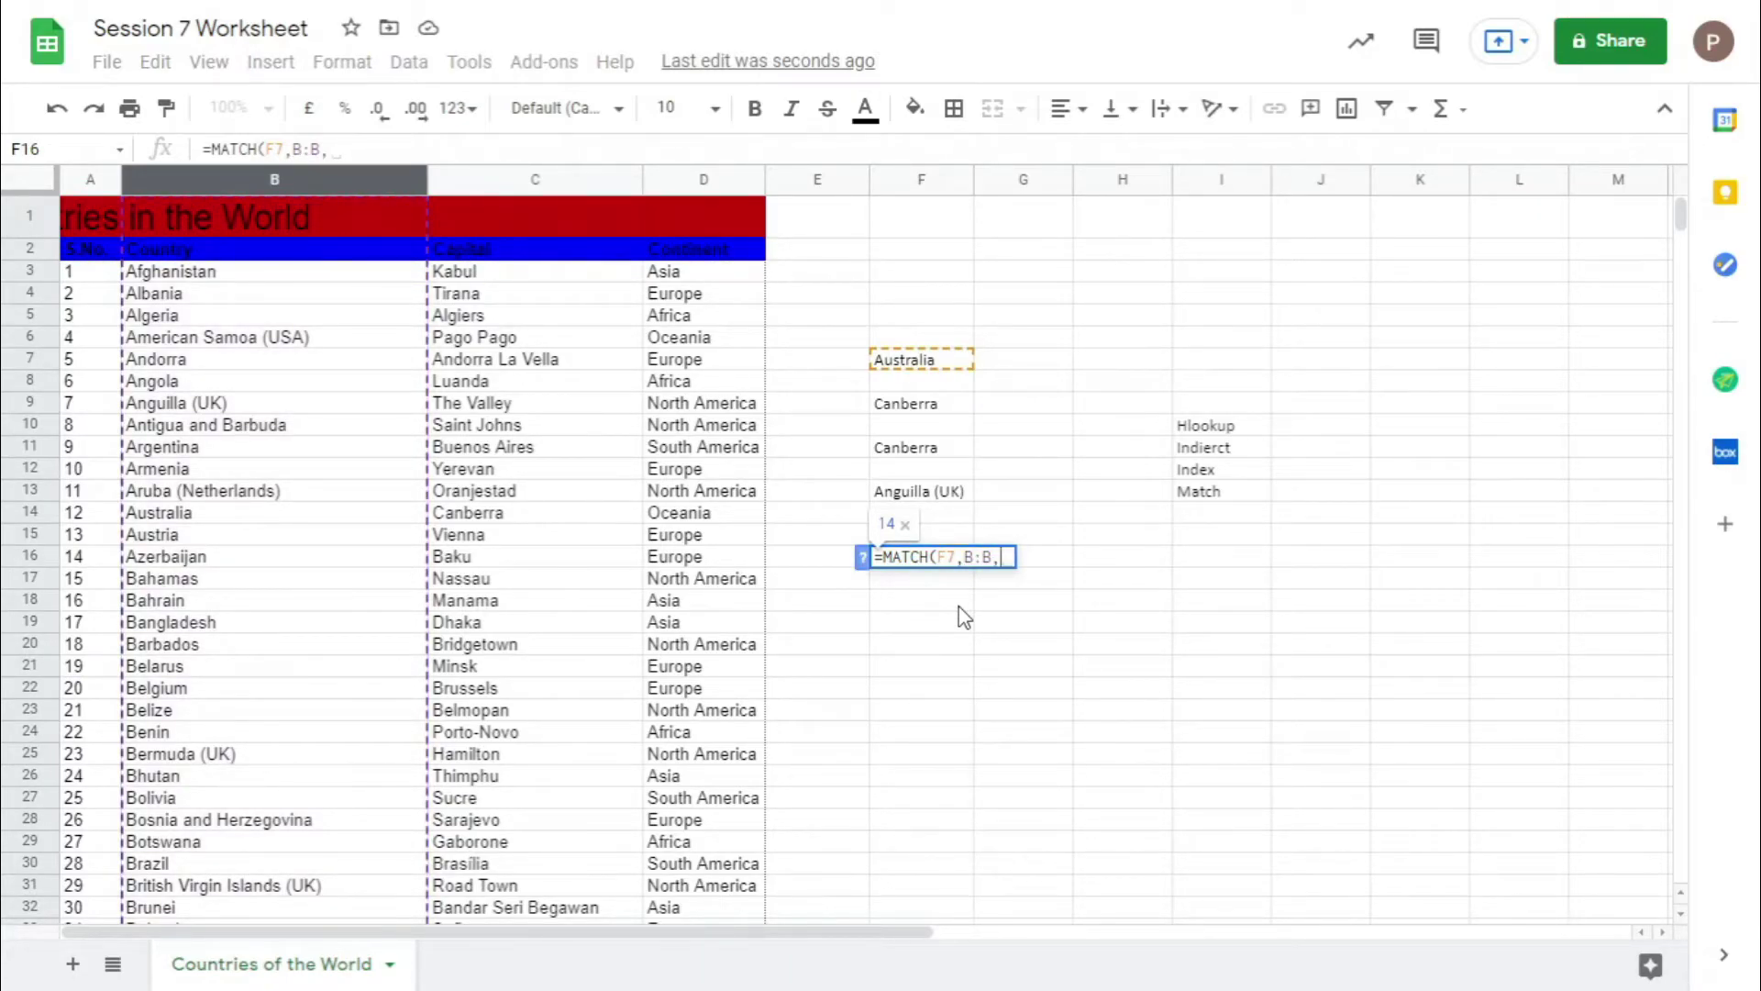
type("0)")
key("Return")
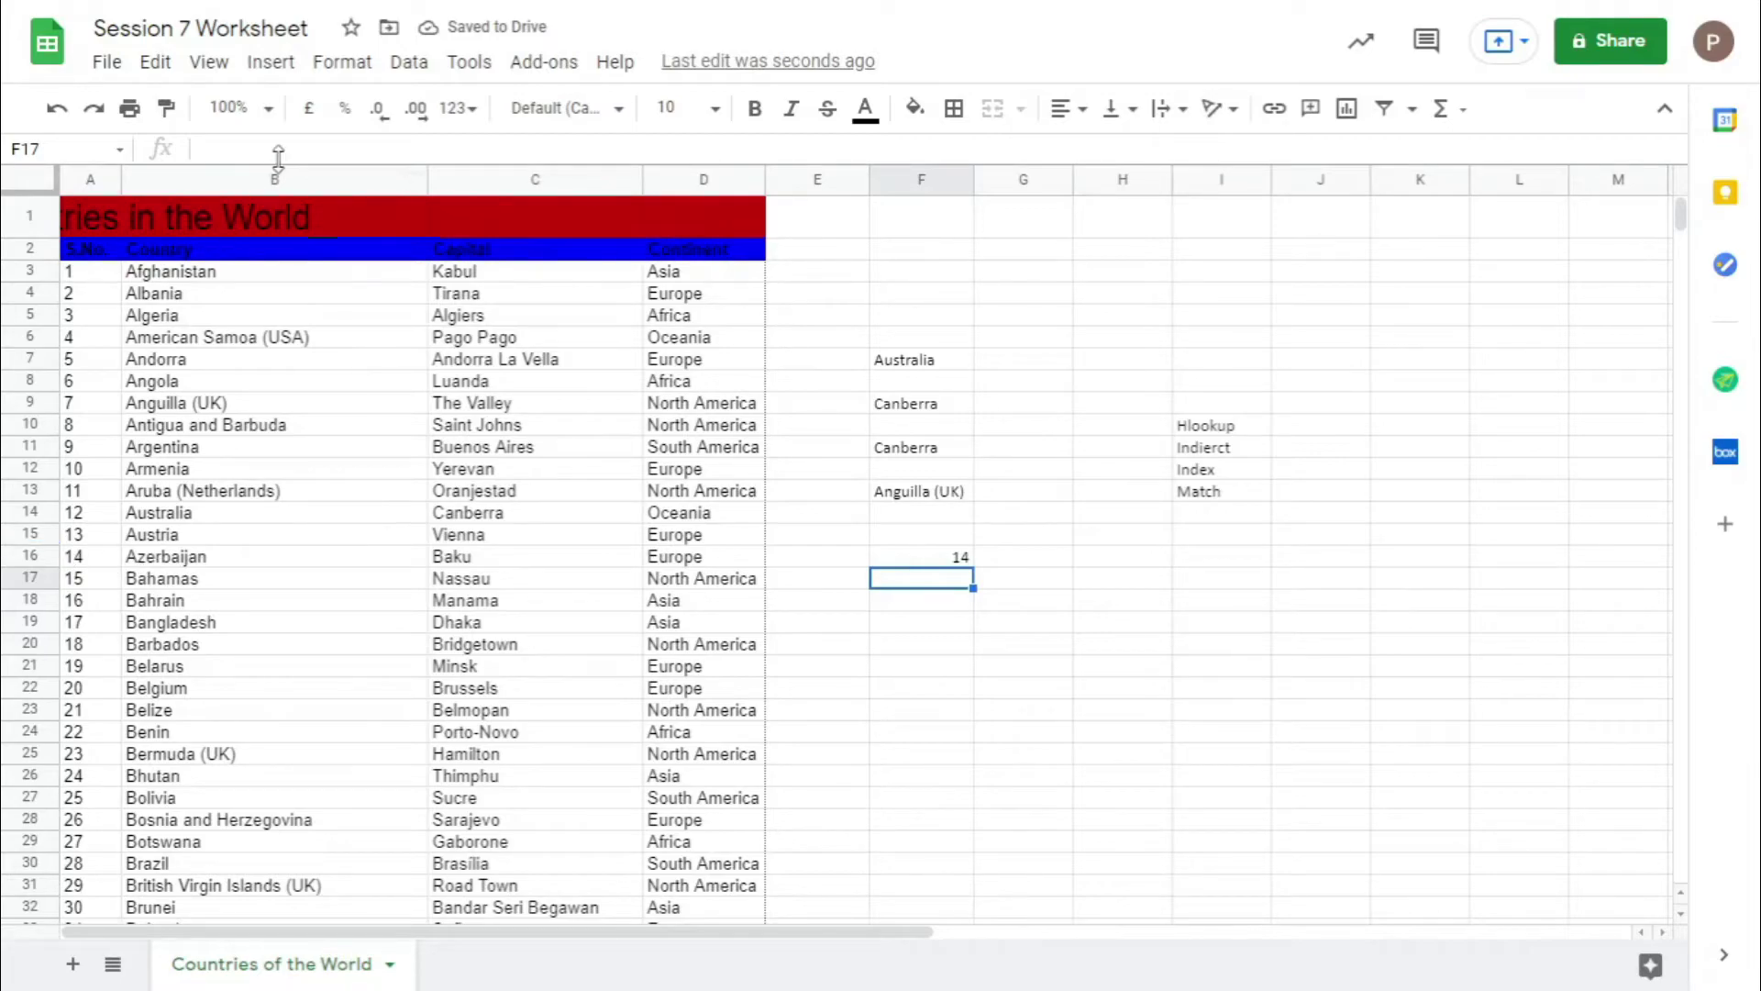
left_click(262, 223)
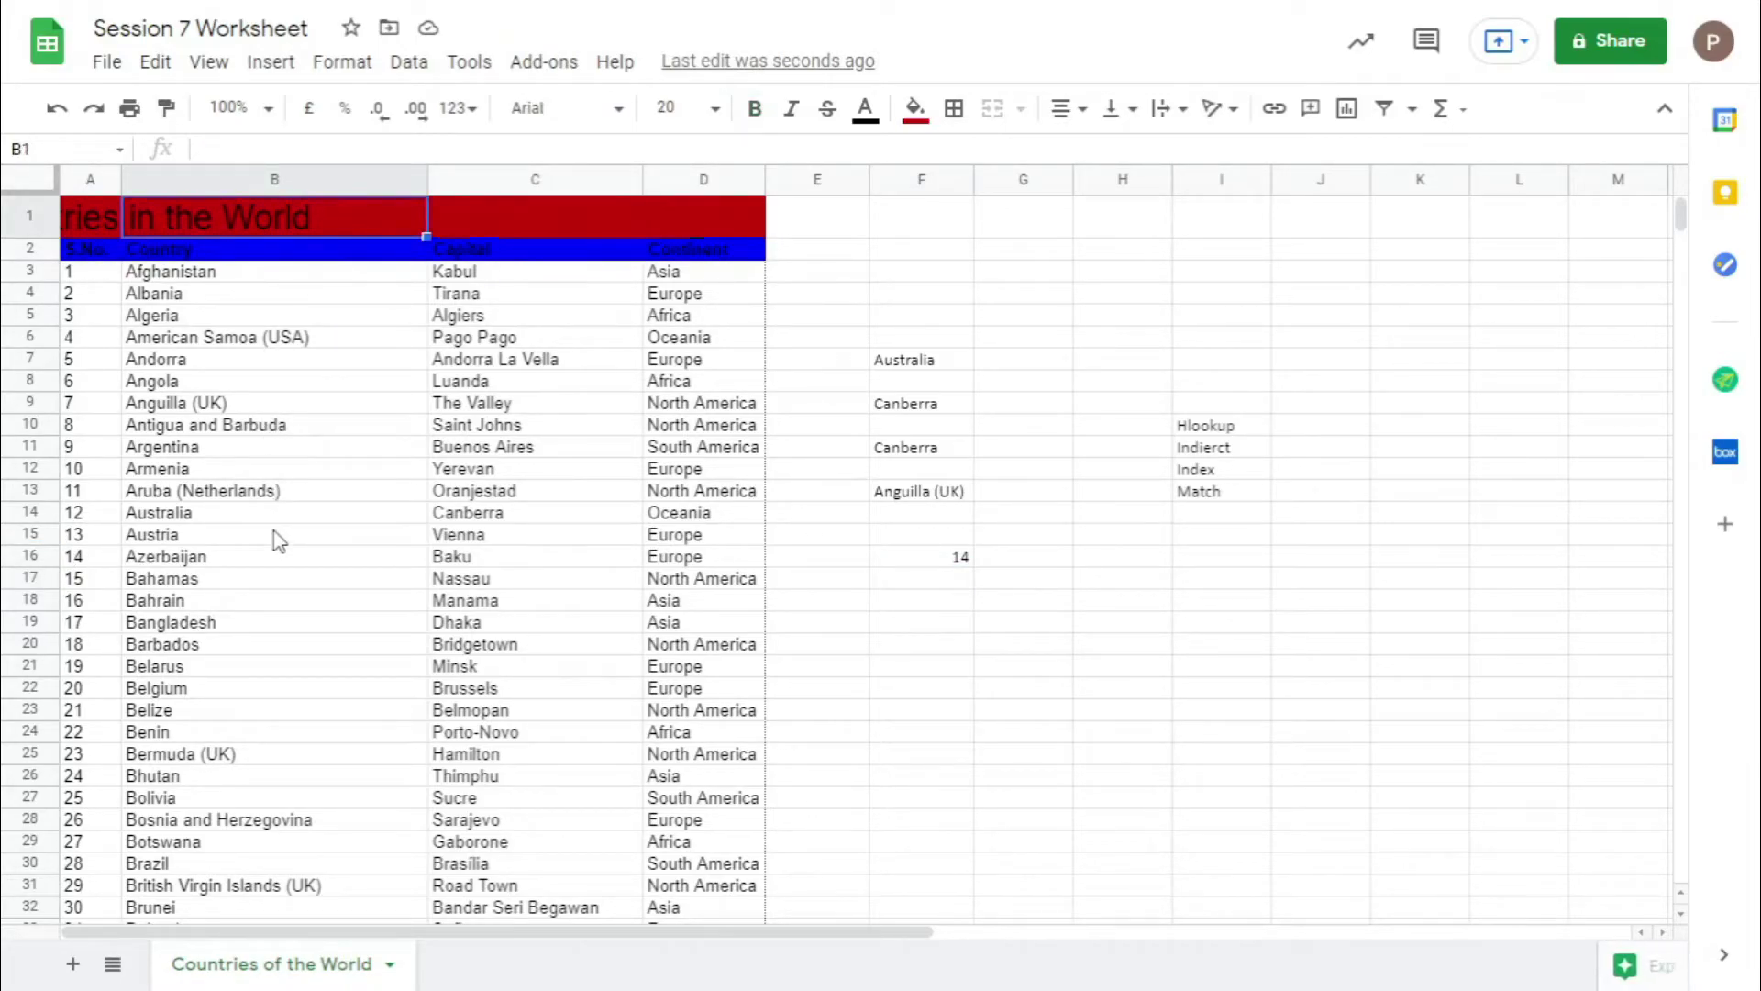
left_click(935, 557)
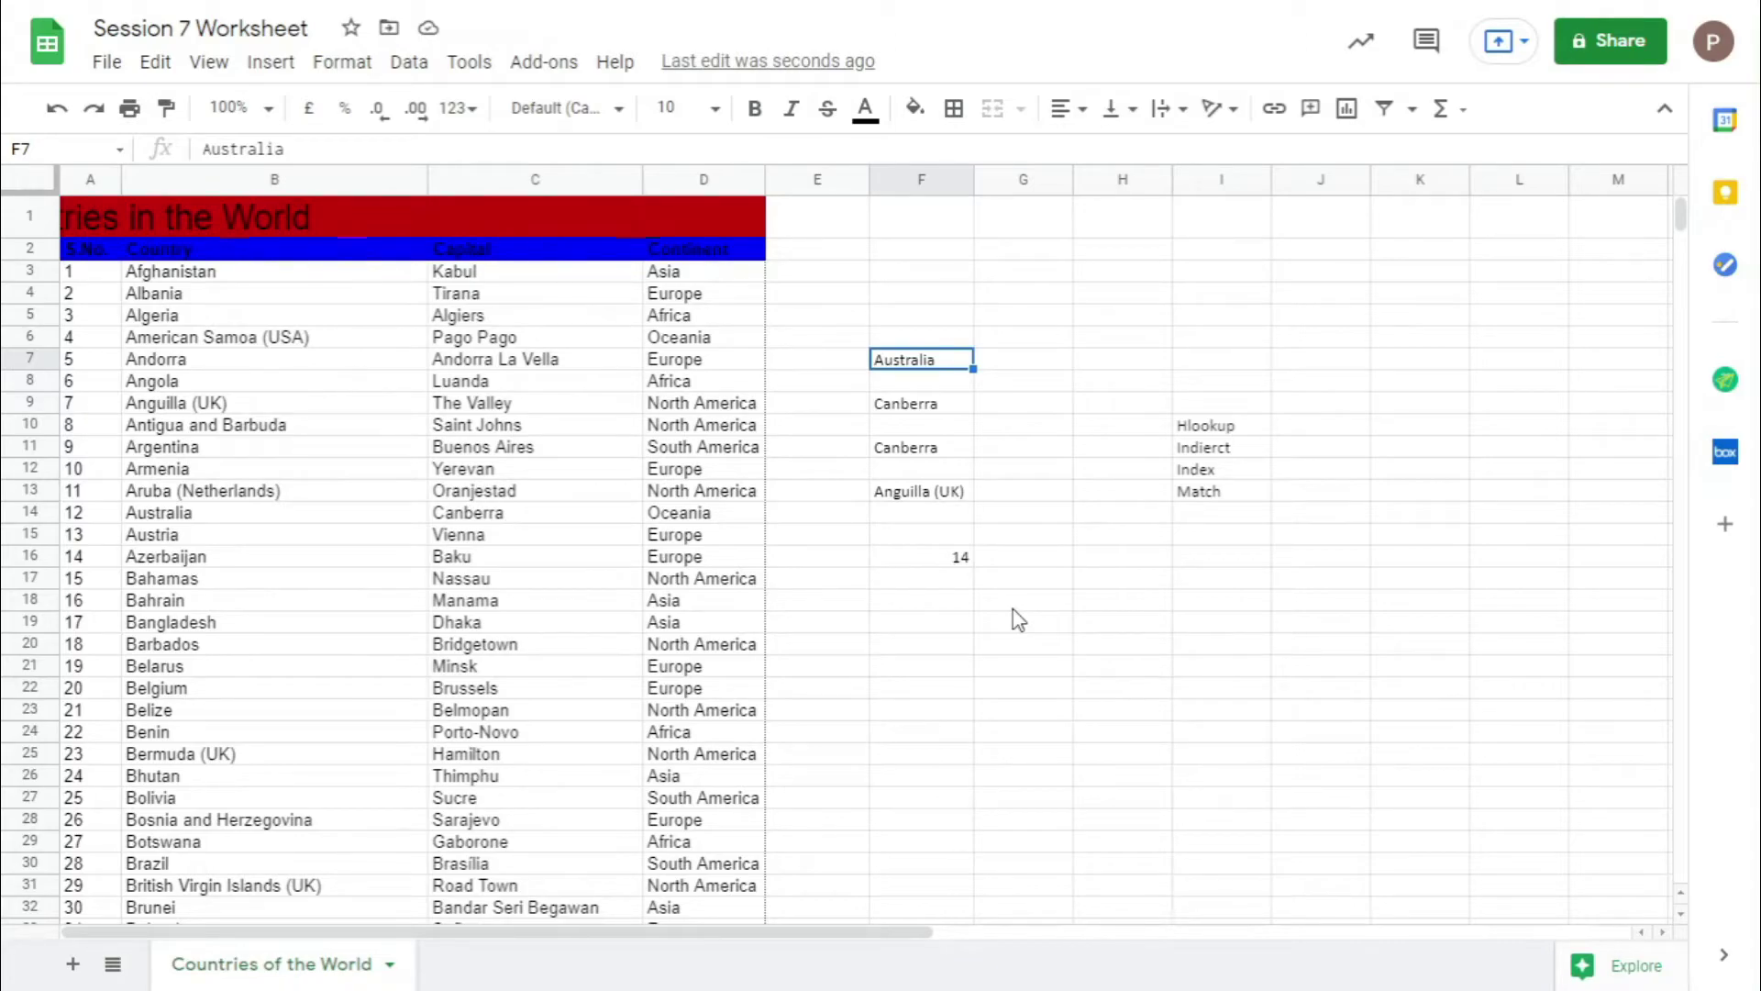
Change the search range of the MATCH formula in F16 to row 14, giving =MATCH(F7,14:14,0).
double_click(940, 560)
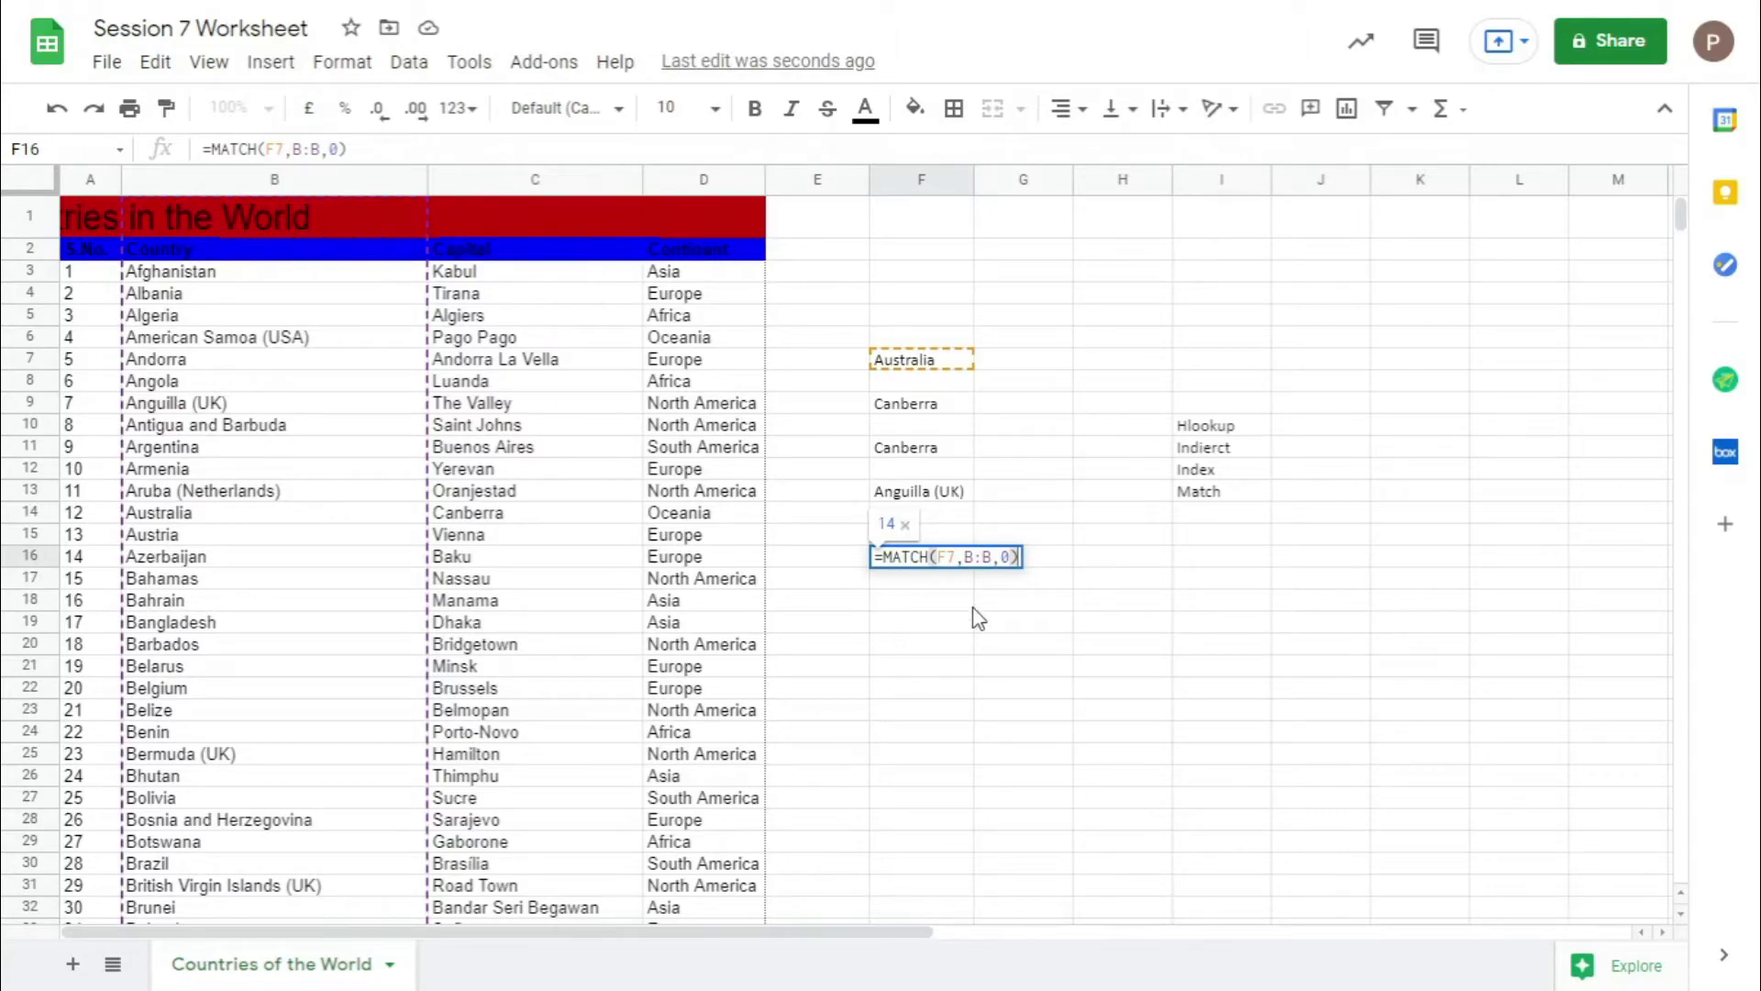
key("alt+Tab")
left_click(994, 561)
key("BackSpace")
key("BackSpace")
key("BackSpace")
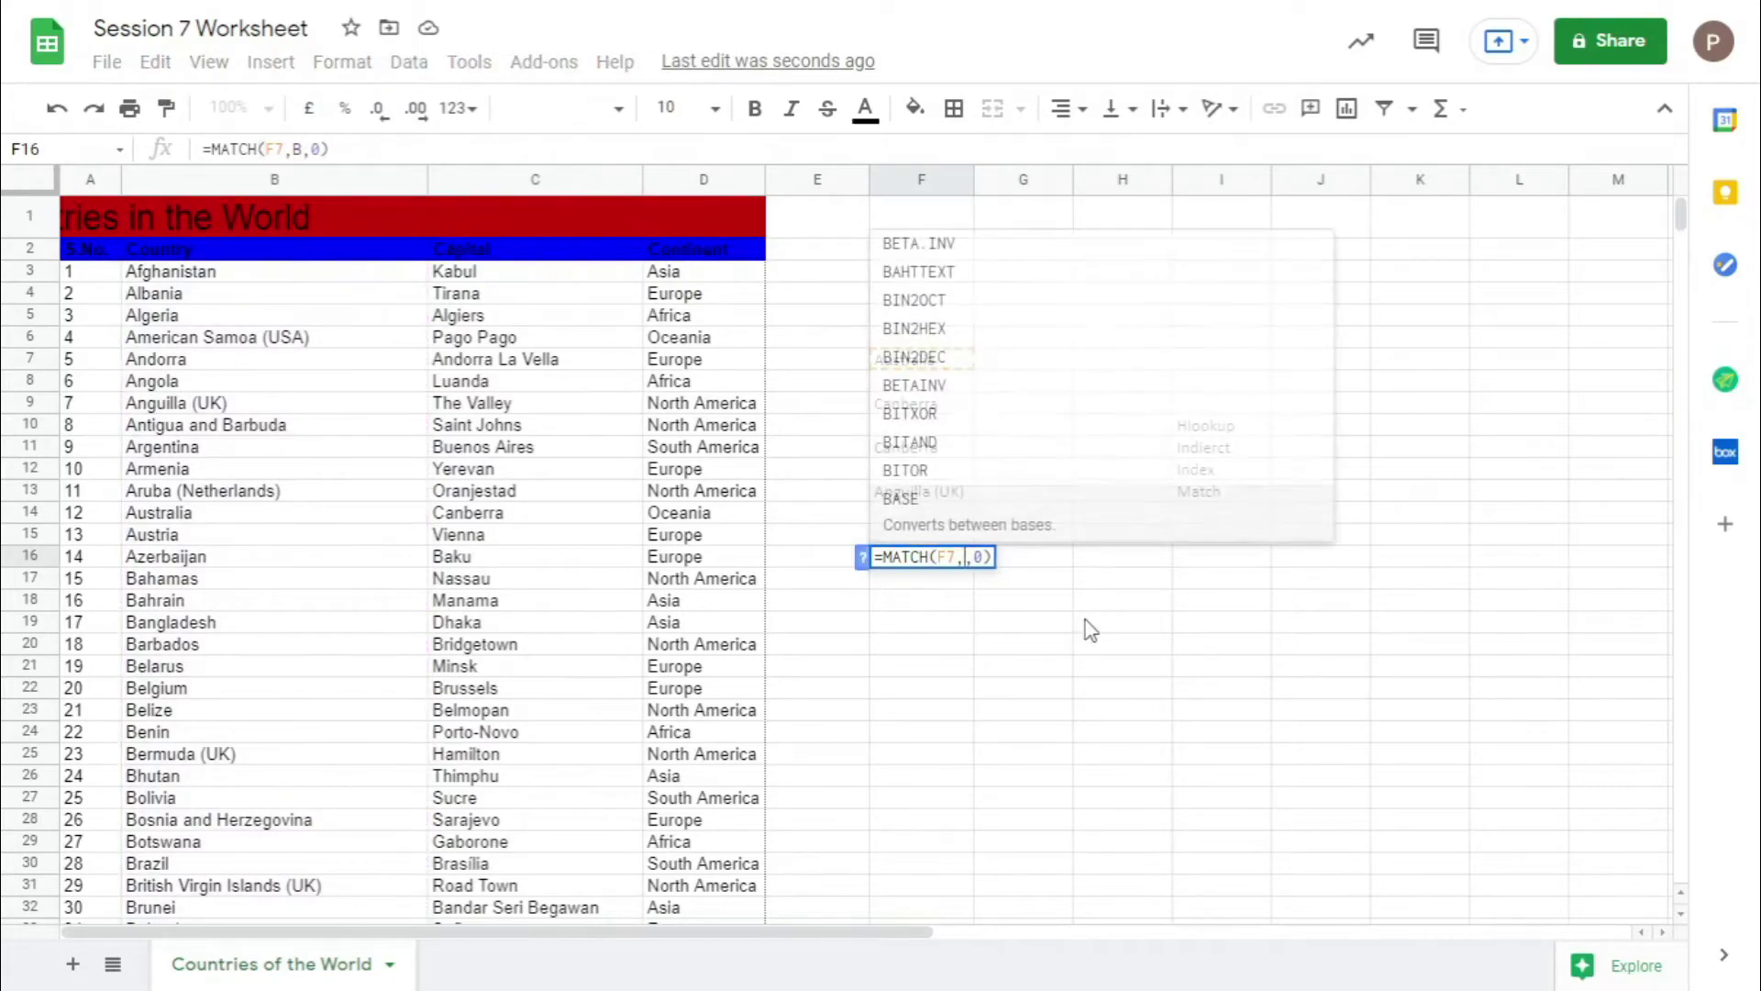
left_click(34, 516)
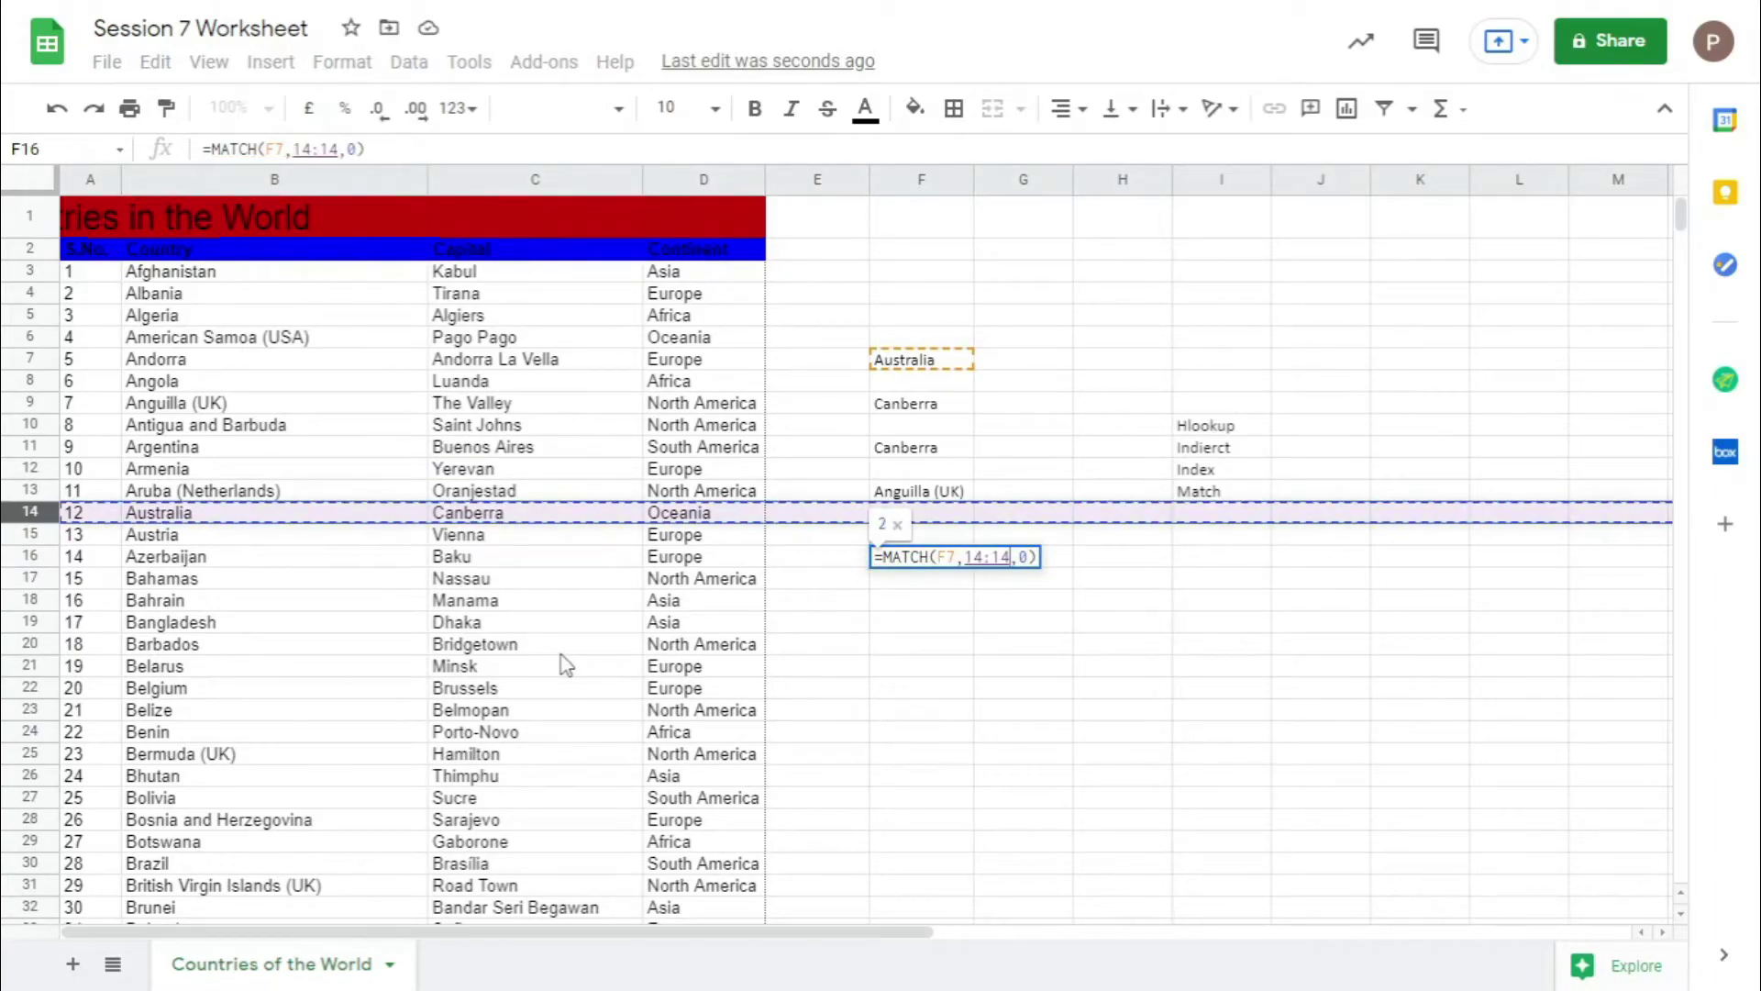
key("Return")
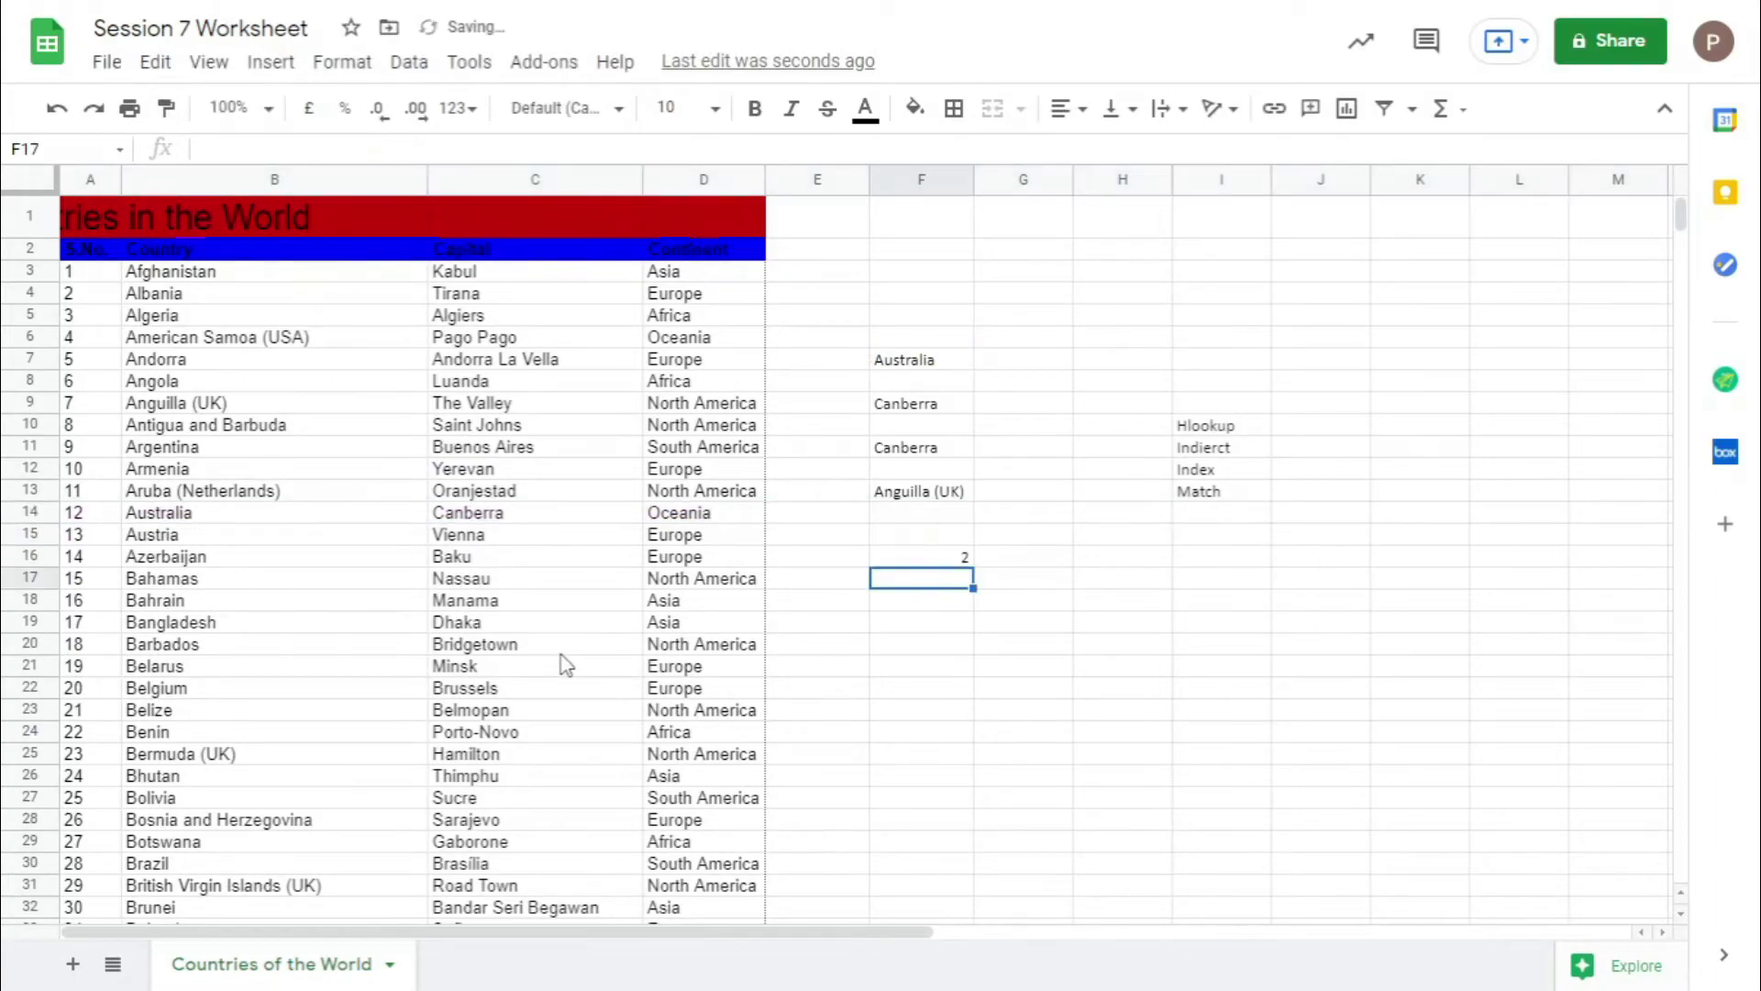
Widen the search range of the MATCH formula in F16 to rows 13:14.
left_click(946, 561)
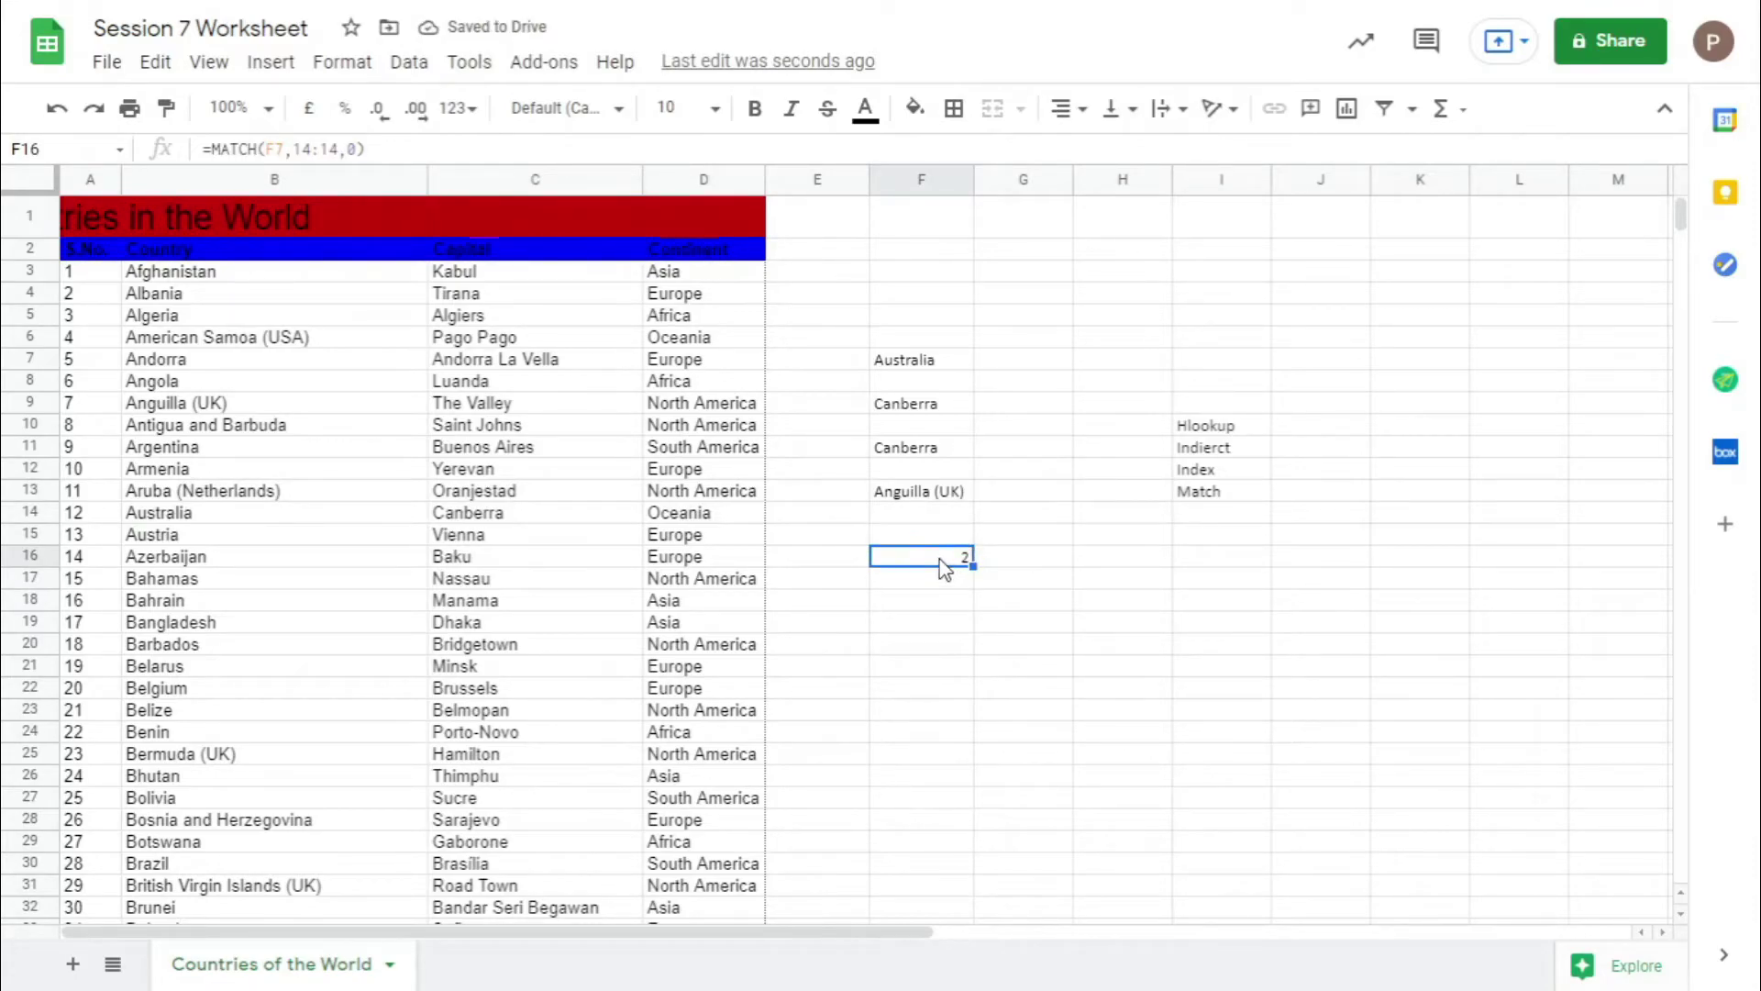
double_click(944, 562)
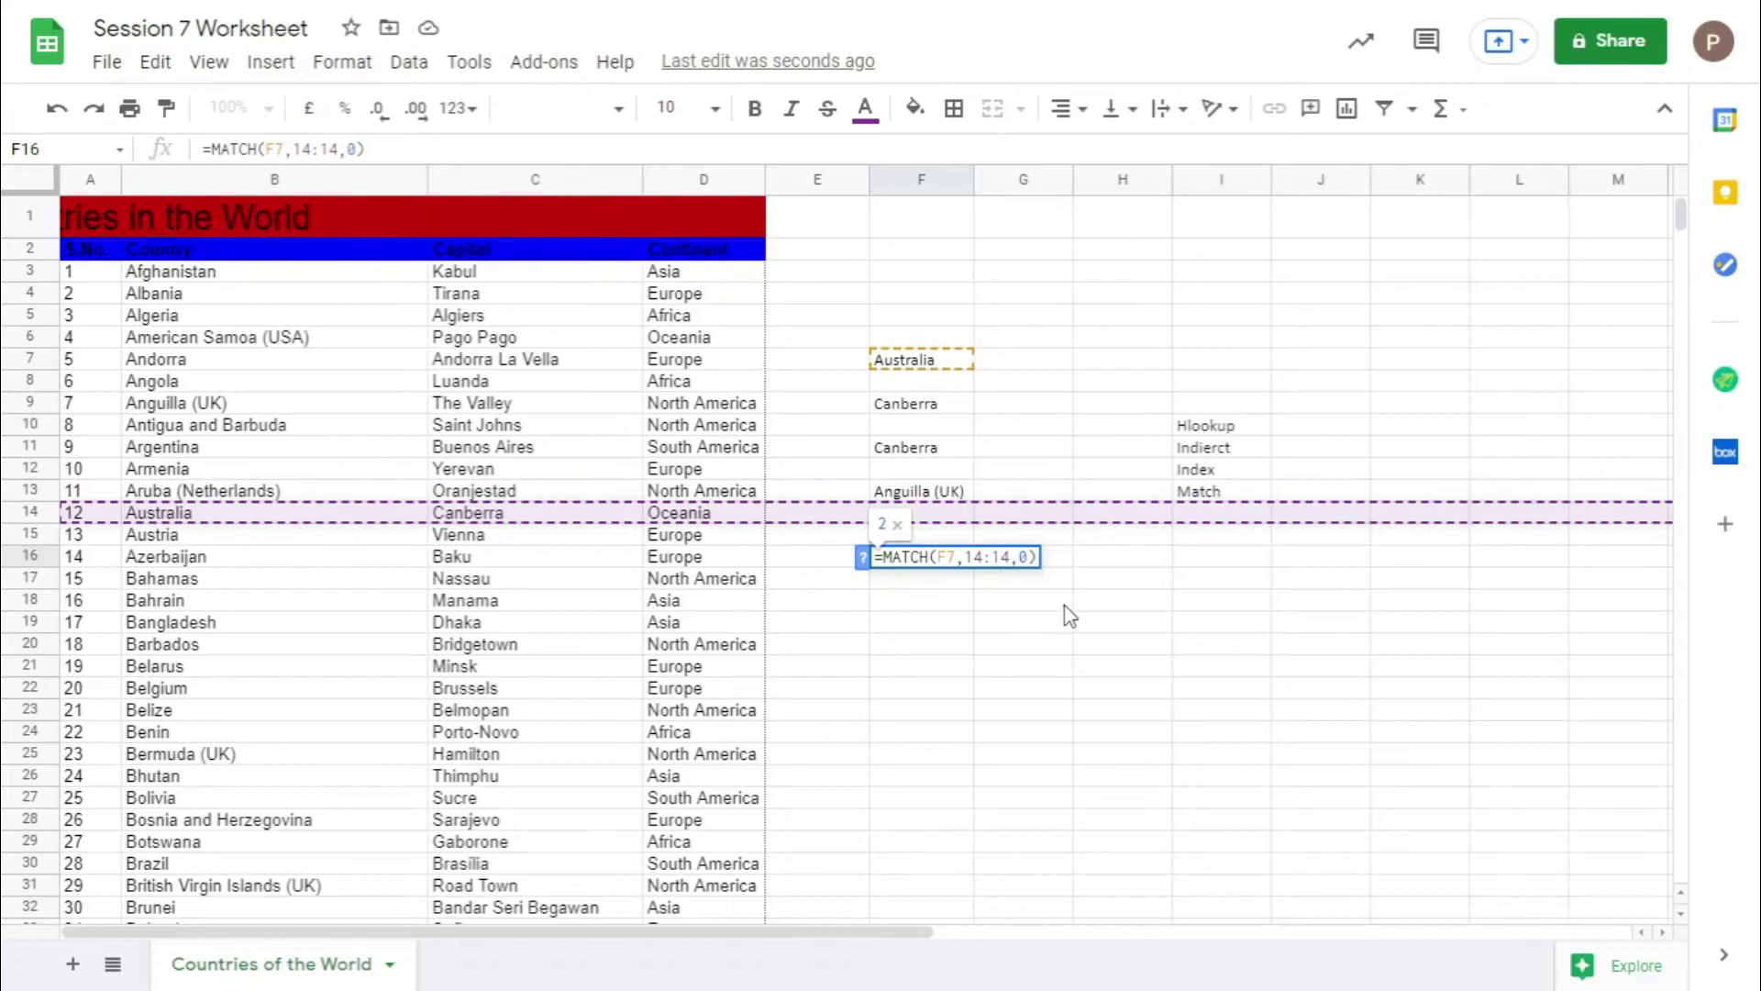
key("Left")
key("BackSpace")
type("3")
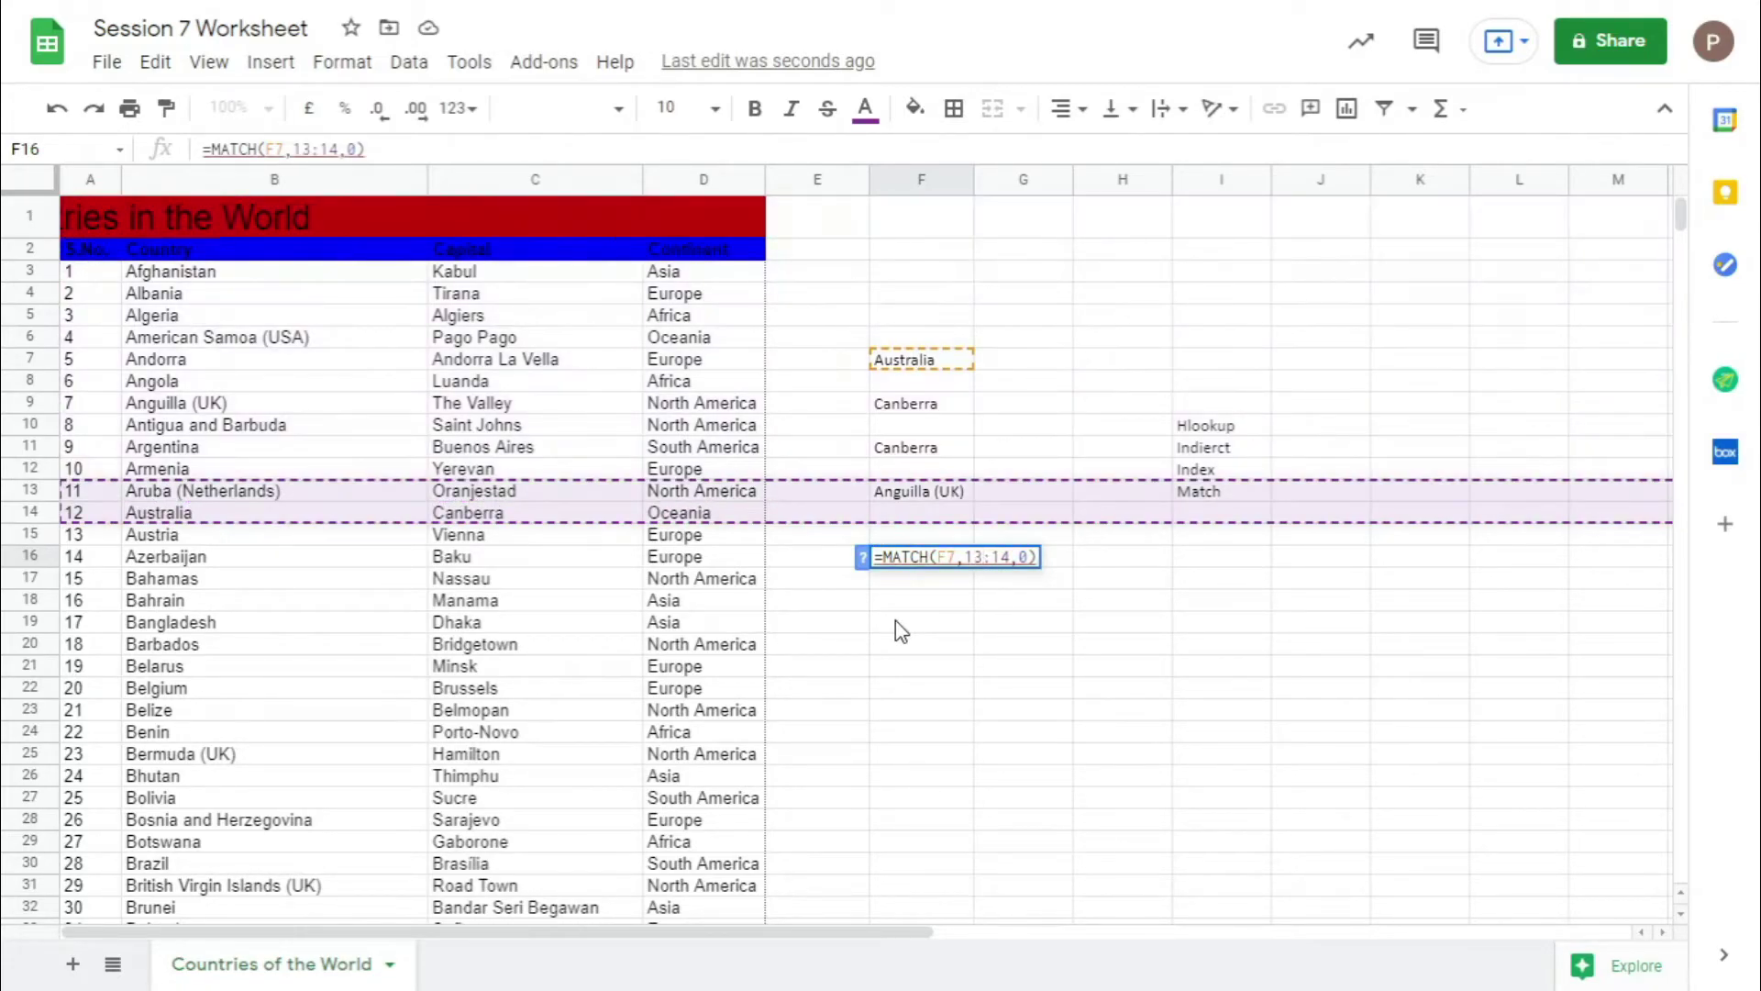
key("Return")
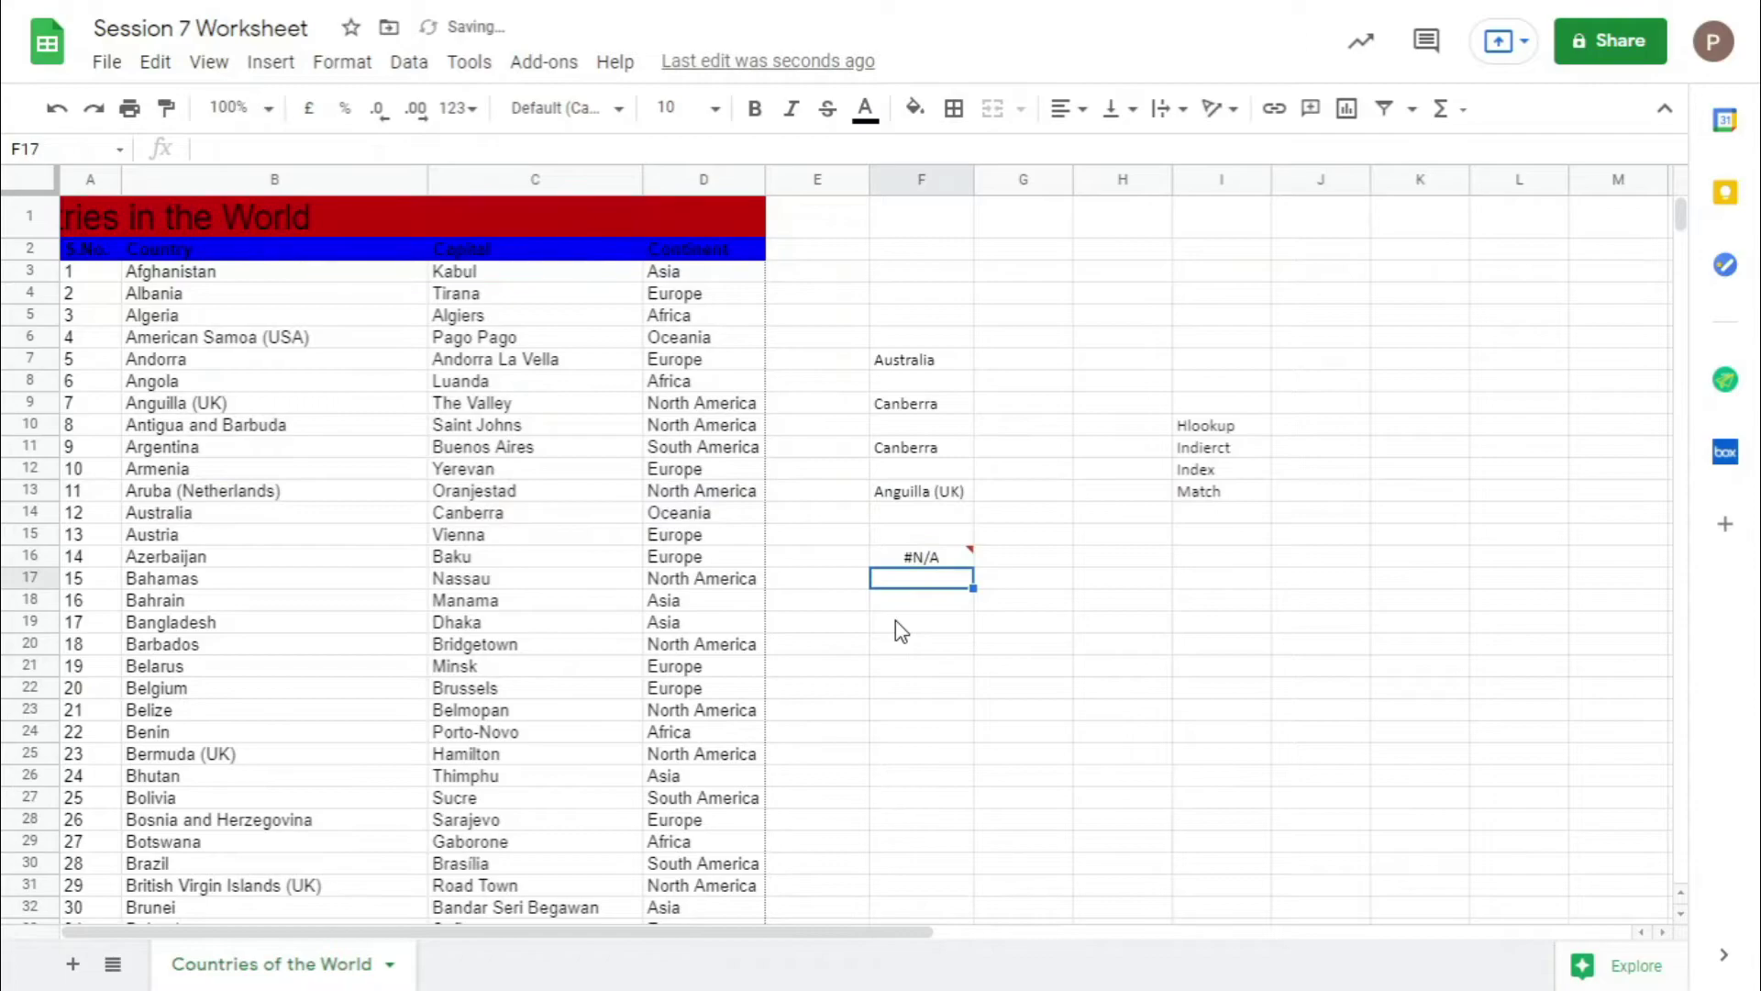
Replace the MATCH formula in F16 with =INDEX(A:D,5,1).
left_click(911, 561)
double_click(911, 559)
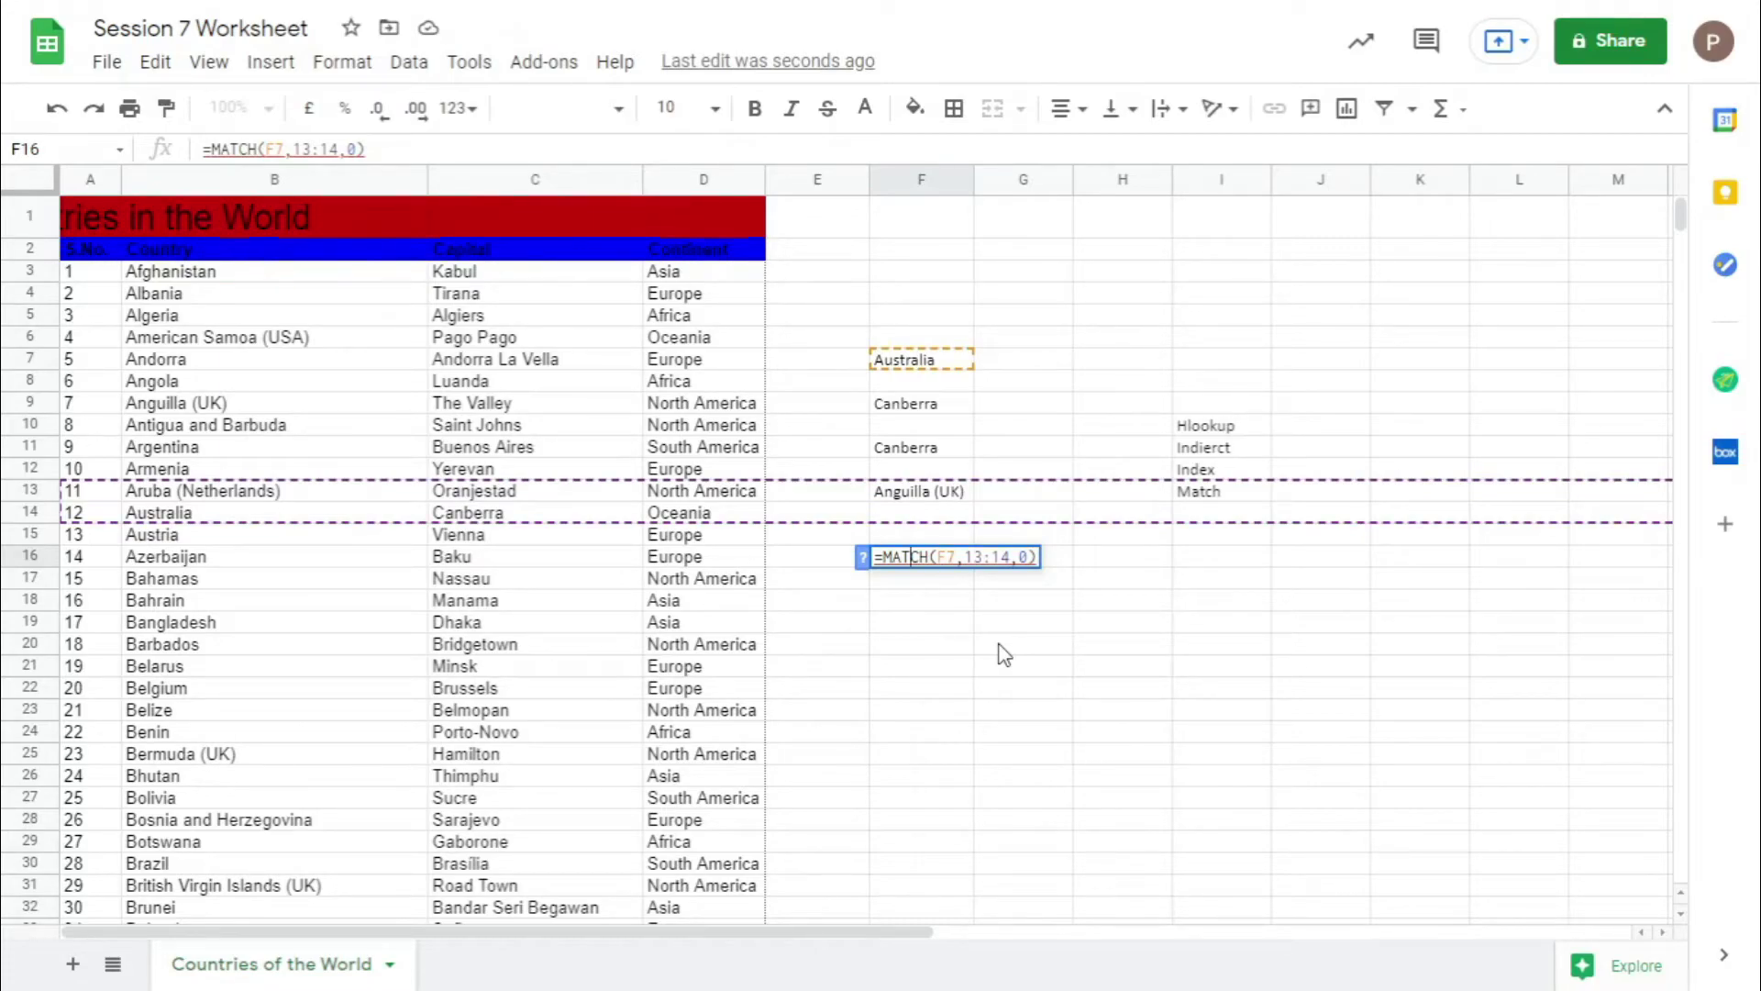
left_click_drag(1038, 557, 809, 563)
key("Escape")
key("alt+Tab")
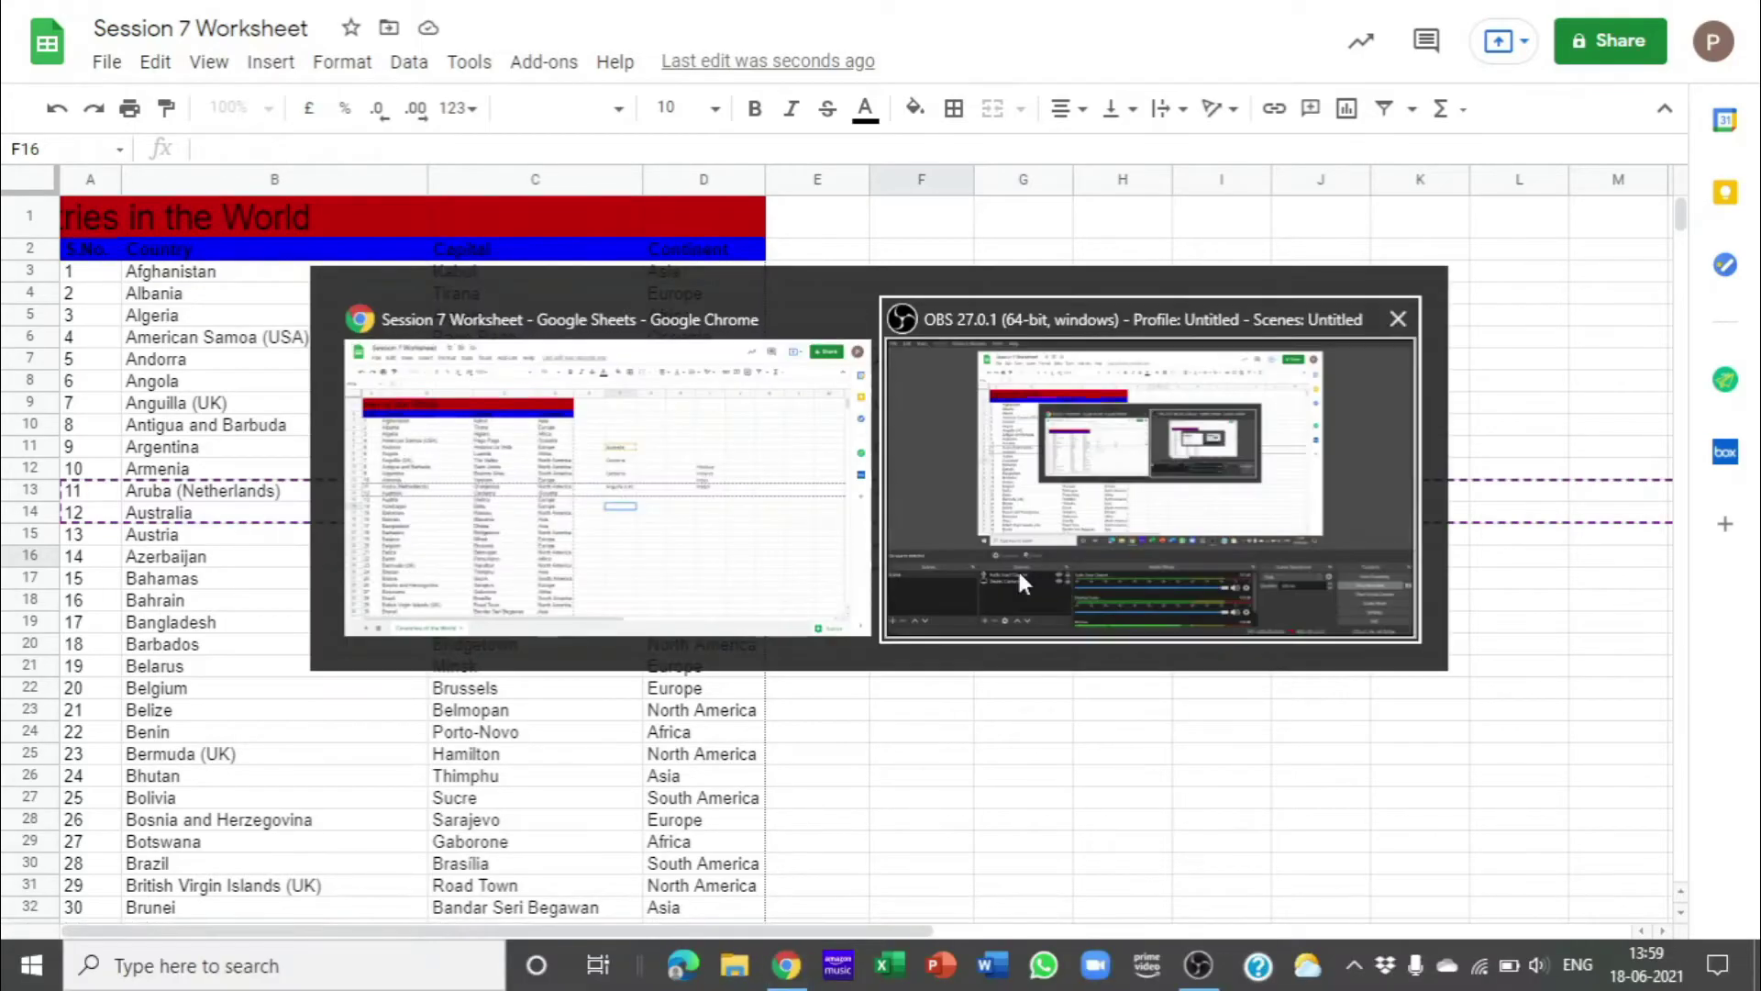
key("alt+Tab")
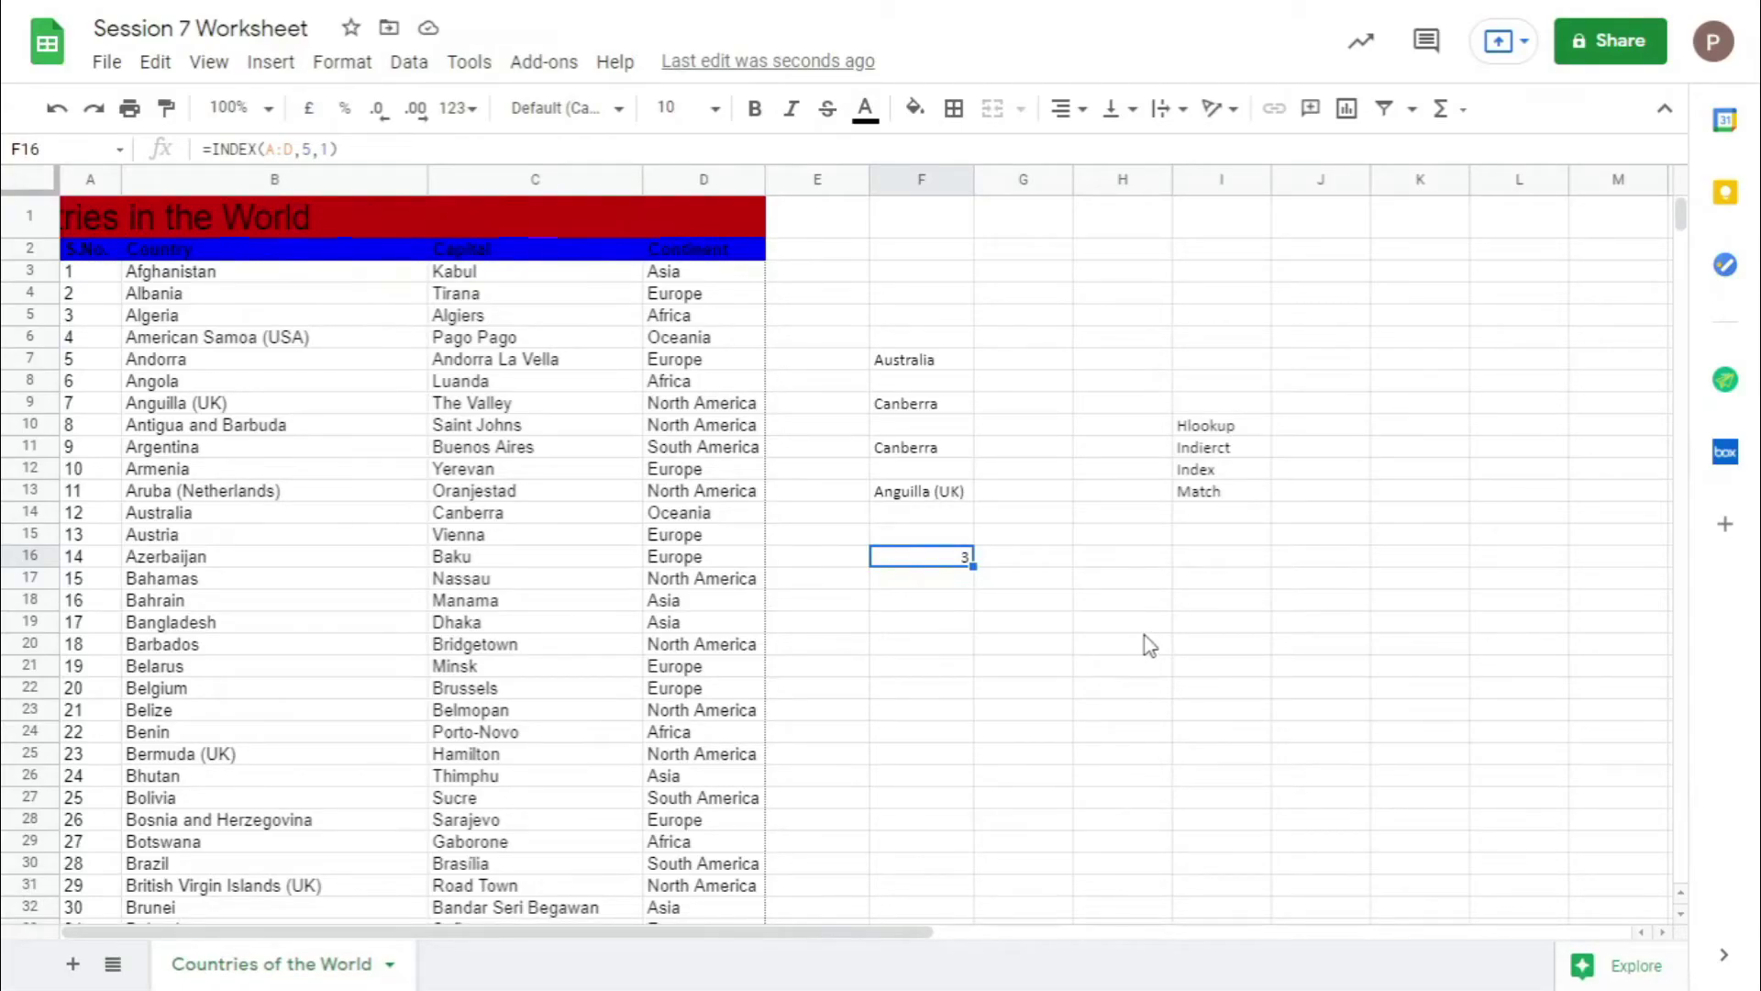
Enter the formula +index(A:D,14,2) in cell F17 to return the entry at row 14, column 2 of the table.
left_click(927, 580)
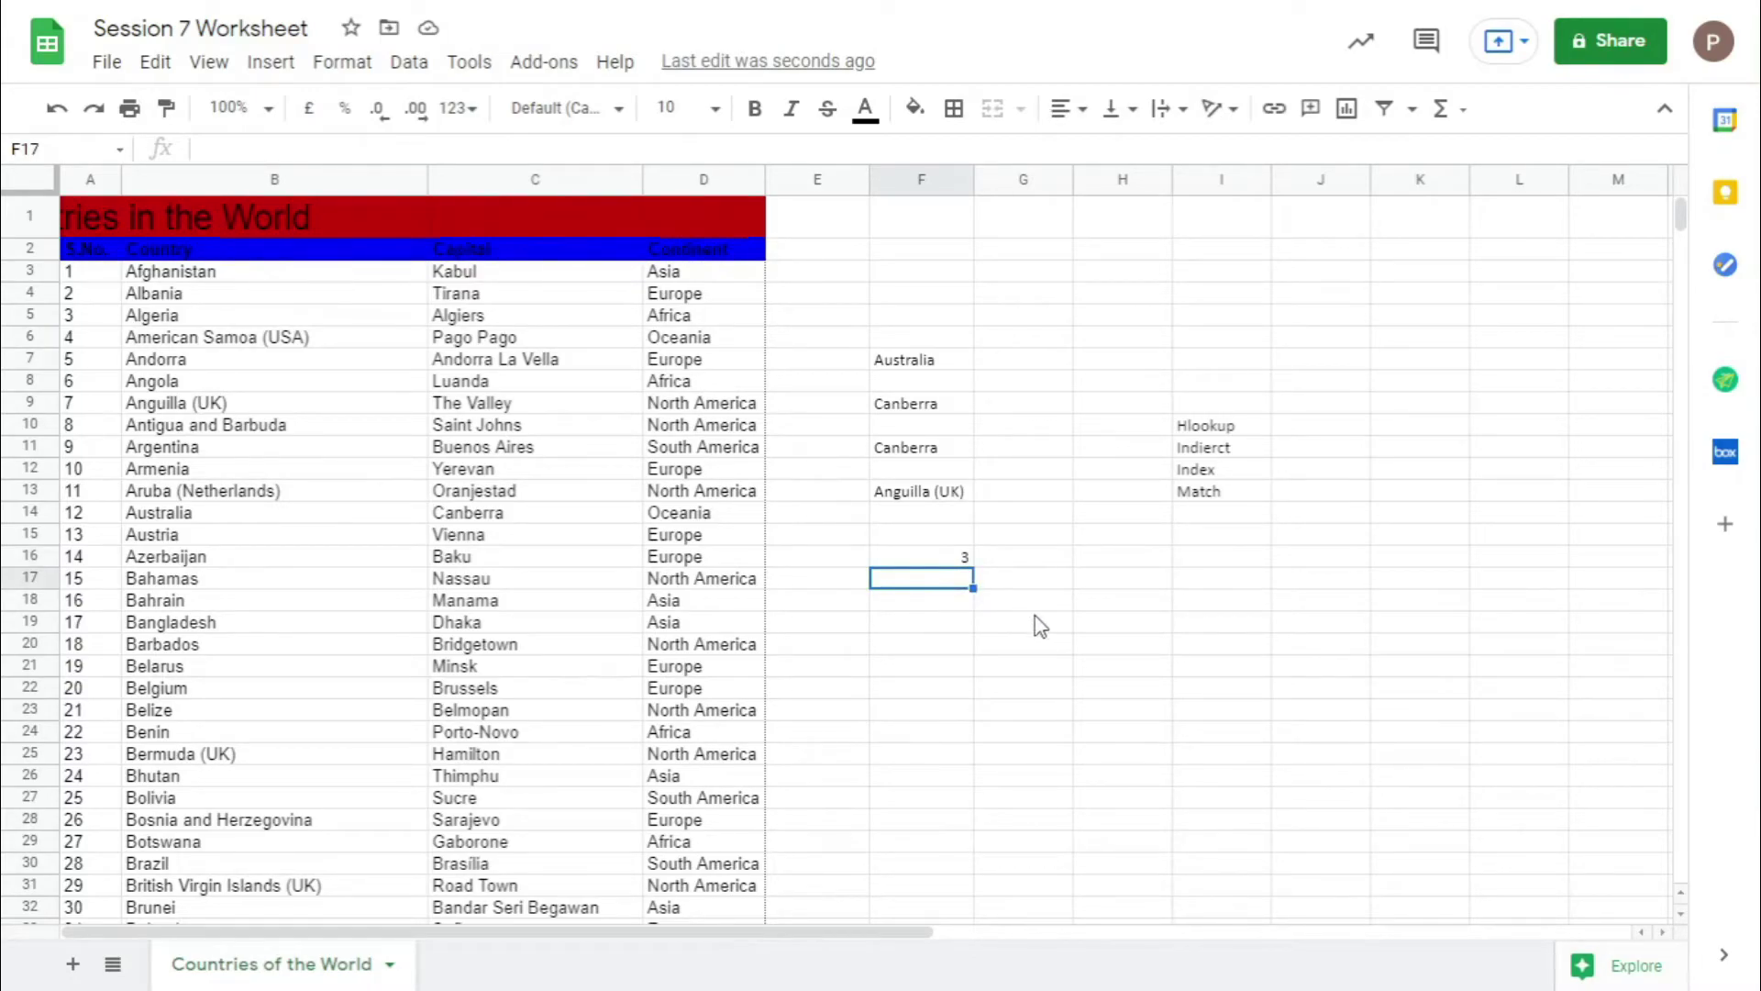
type("+inde")
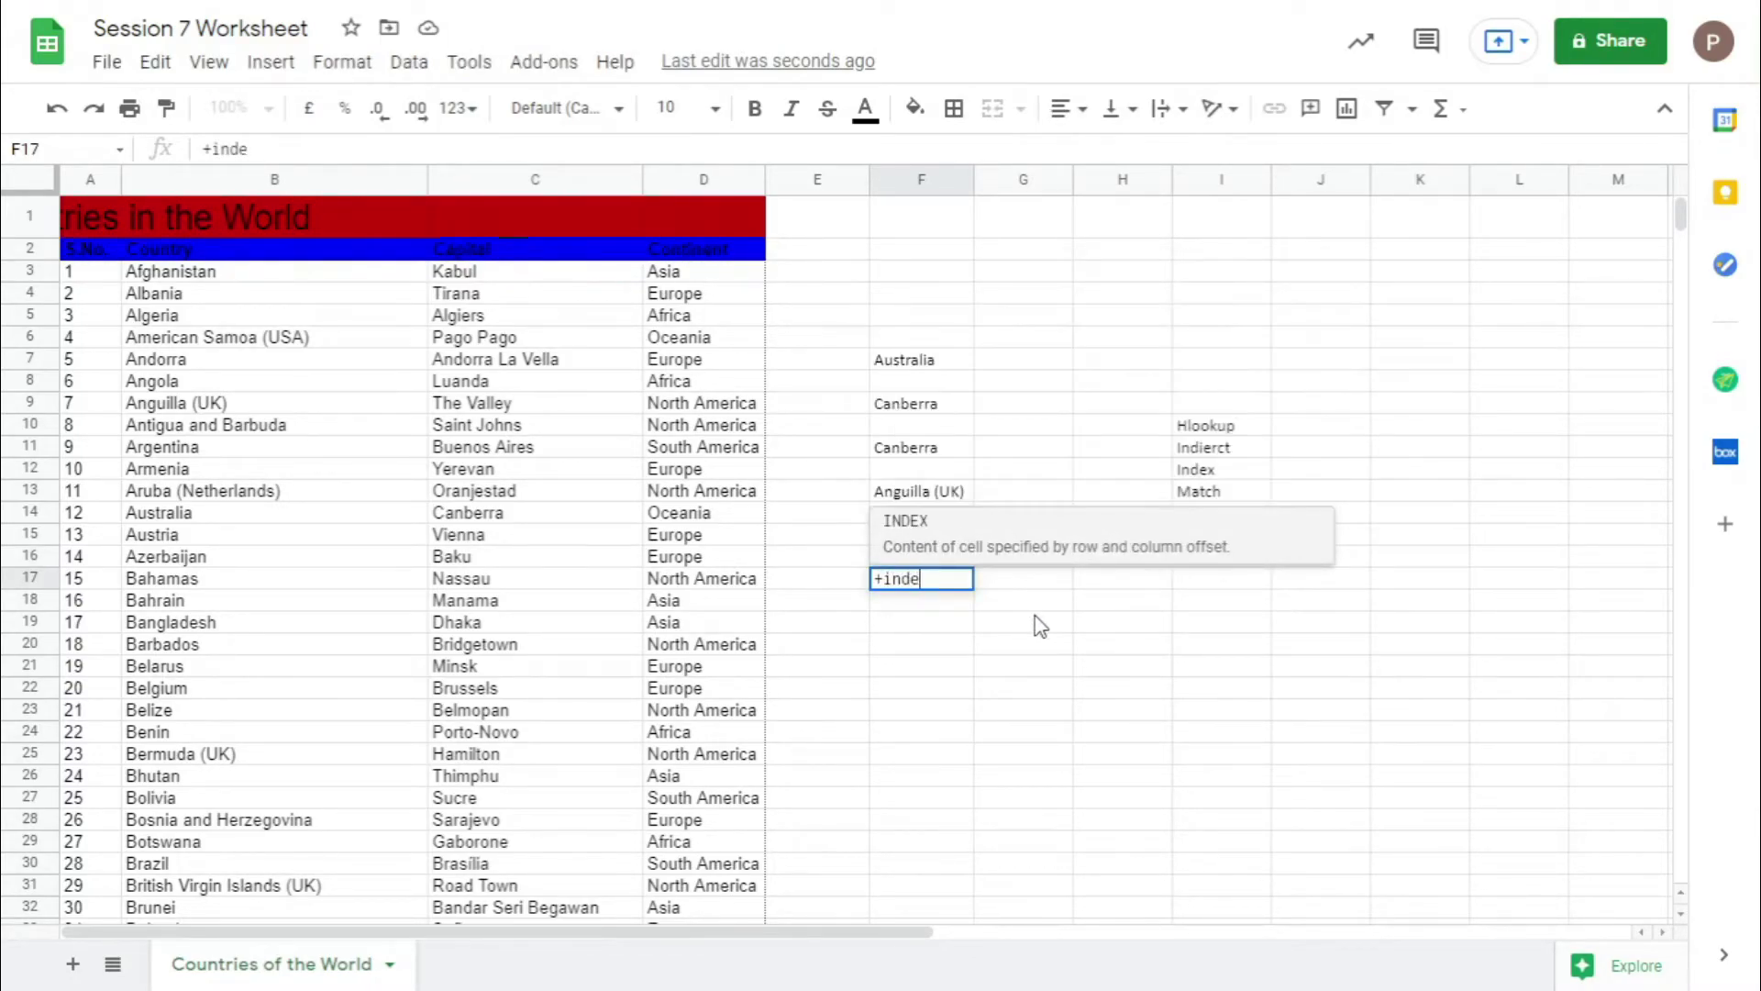
type("x(")
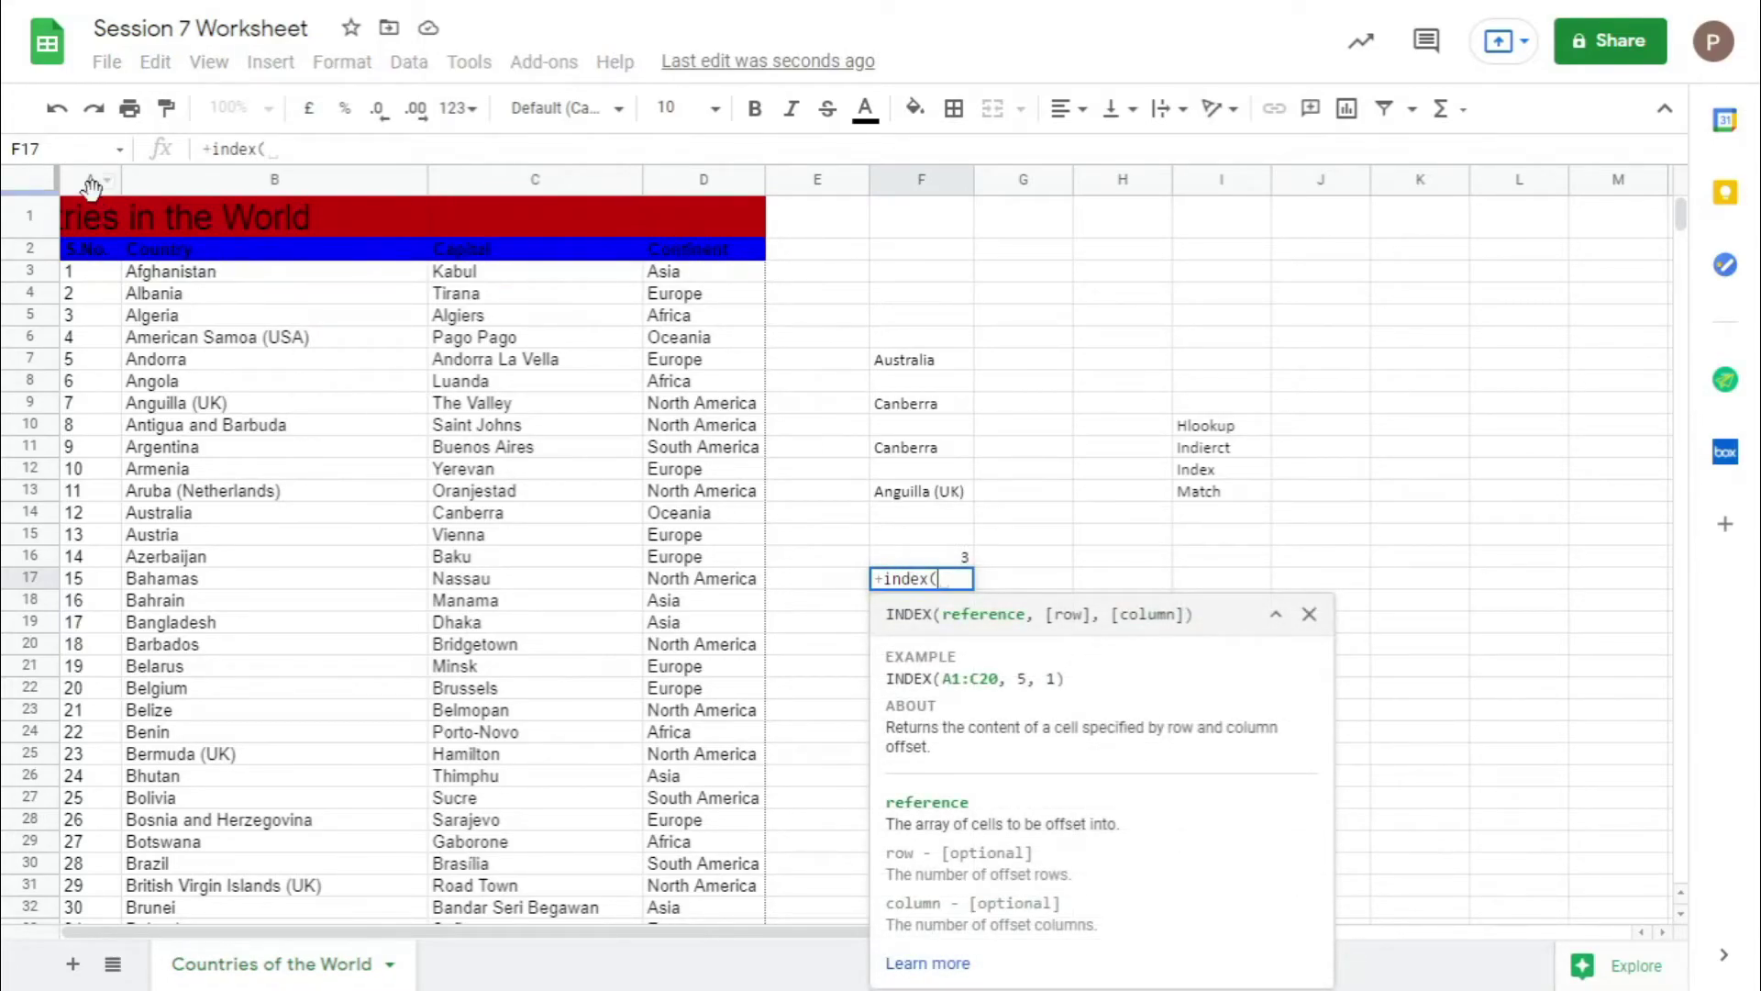
left_click_drag(91, 180, 668, 200)
type(",")
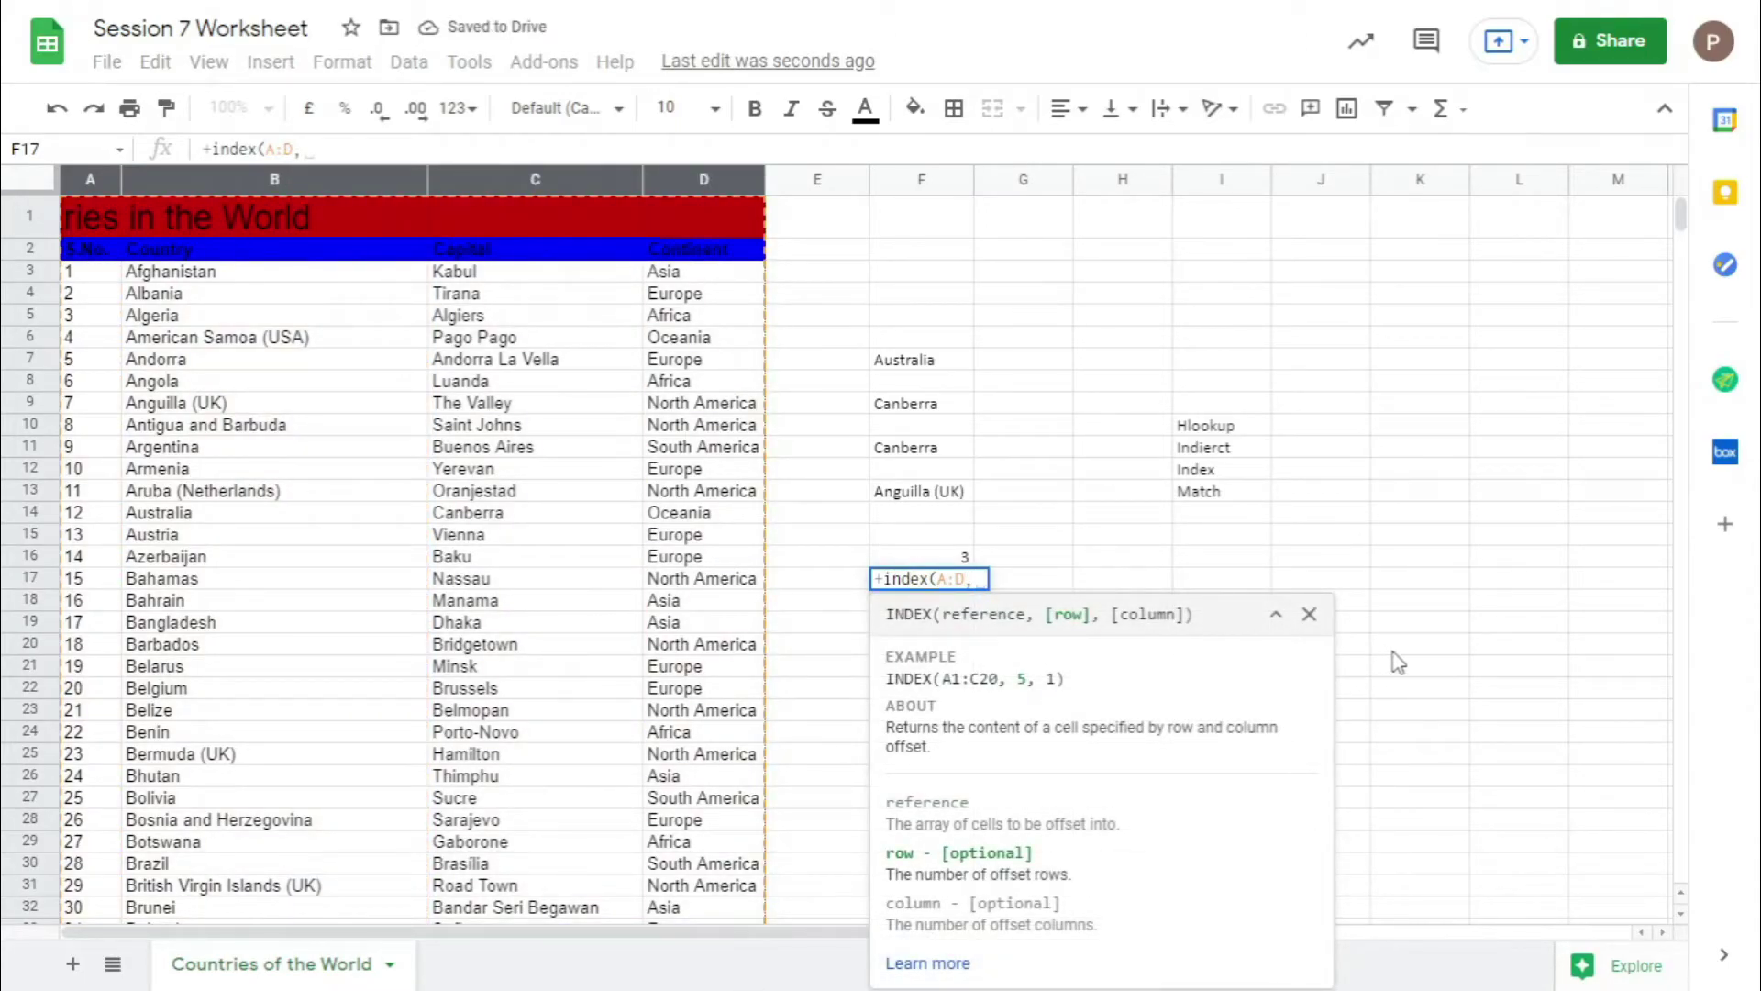
type("14,2)")
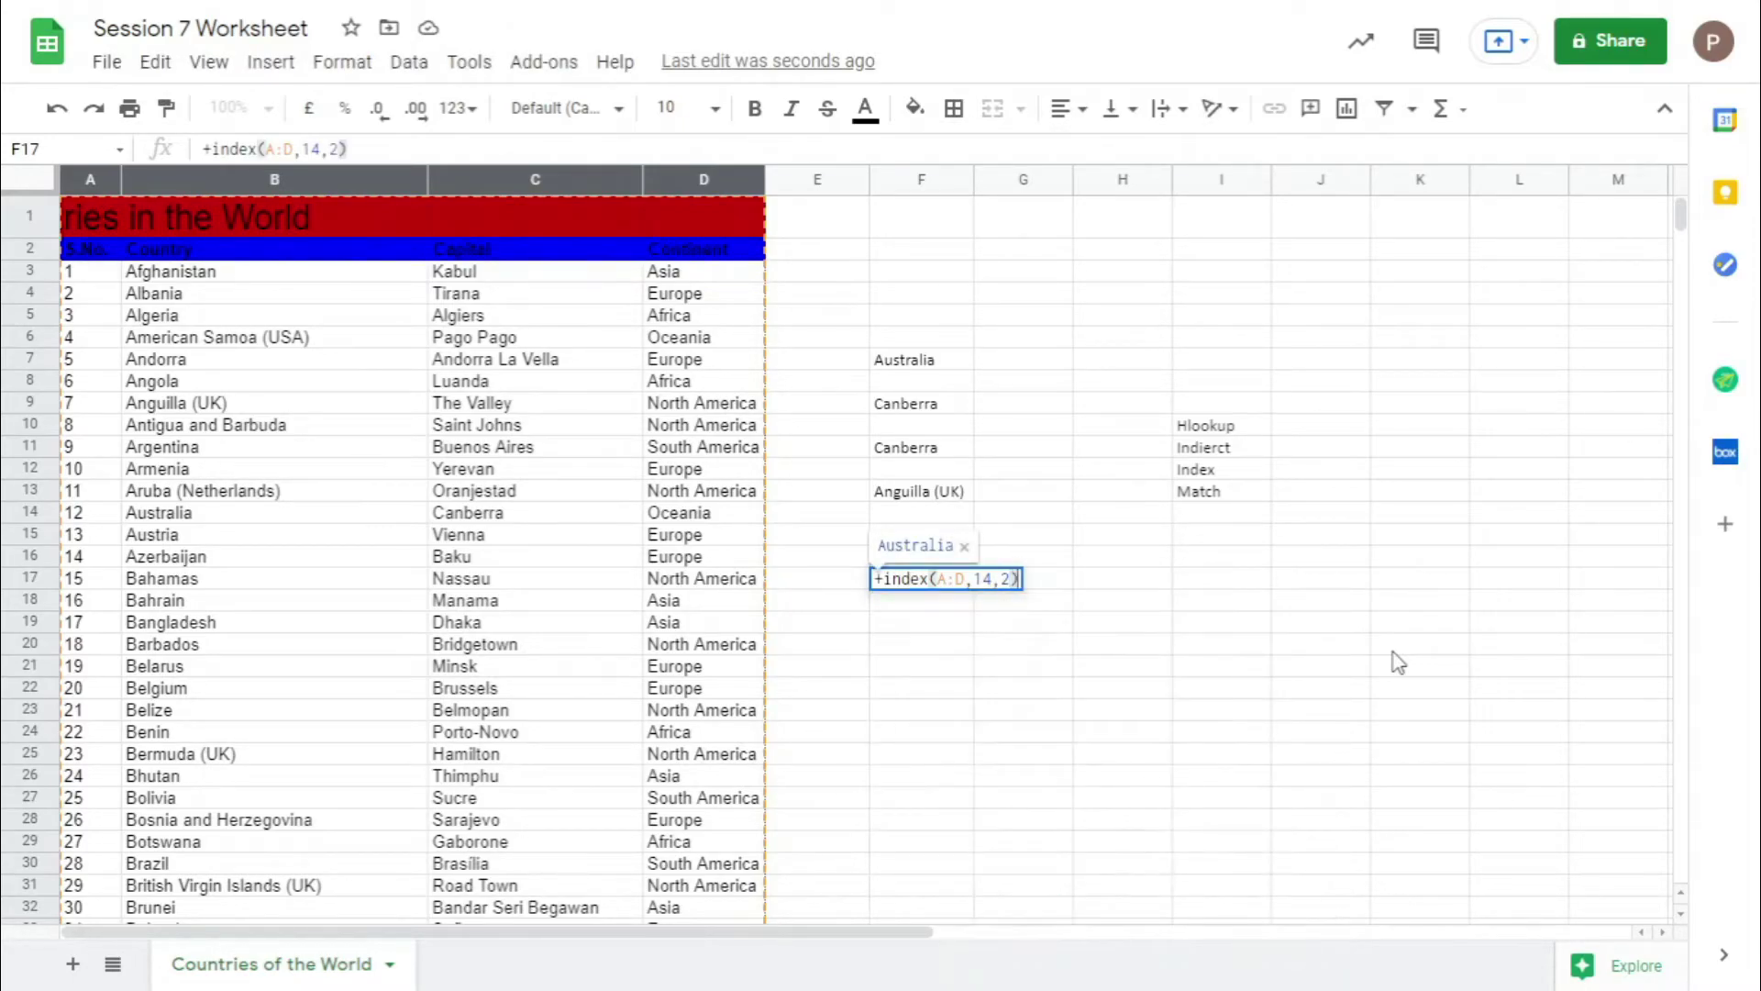
key("Return")
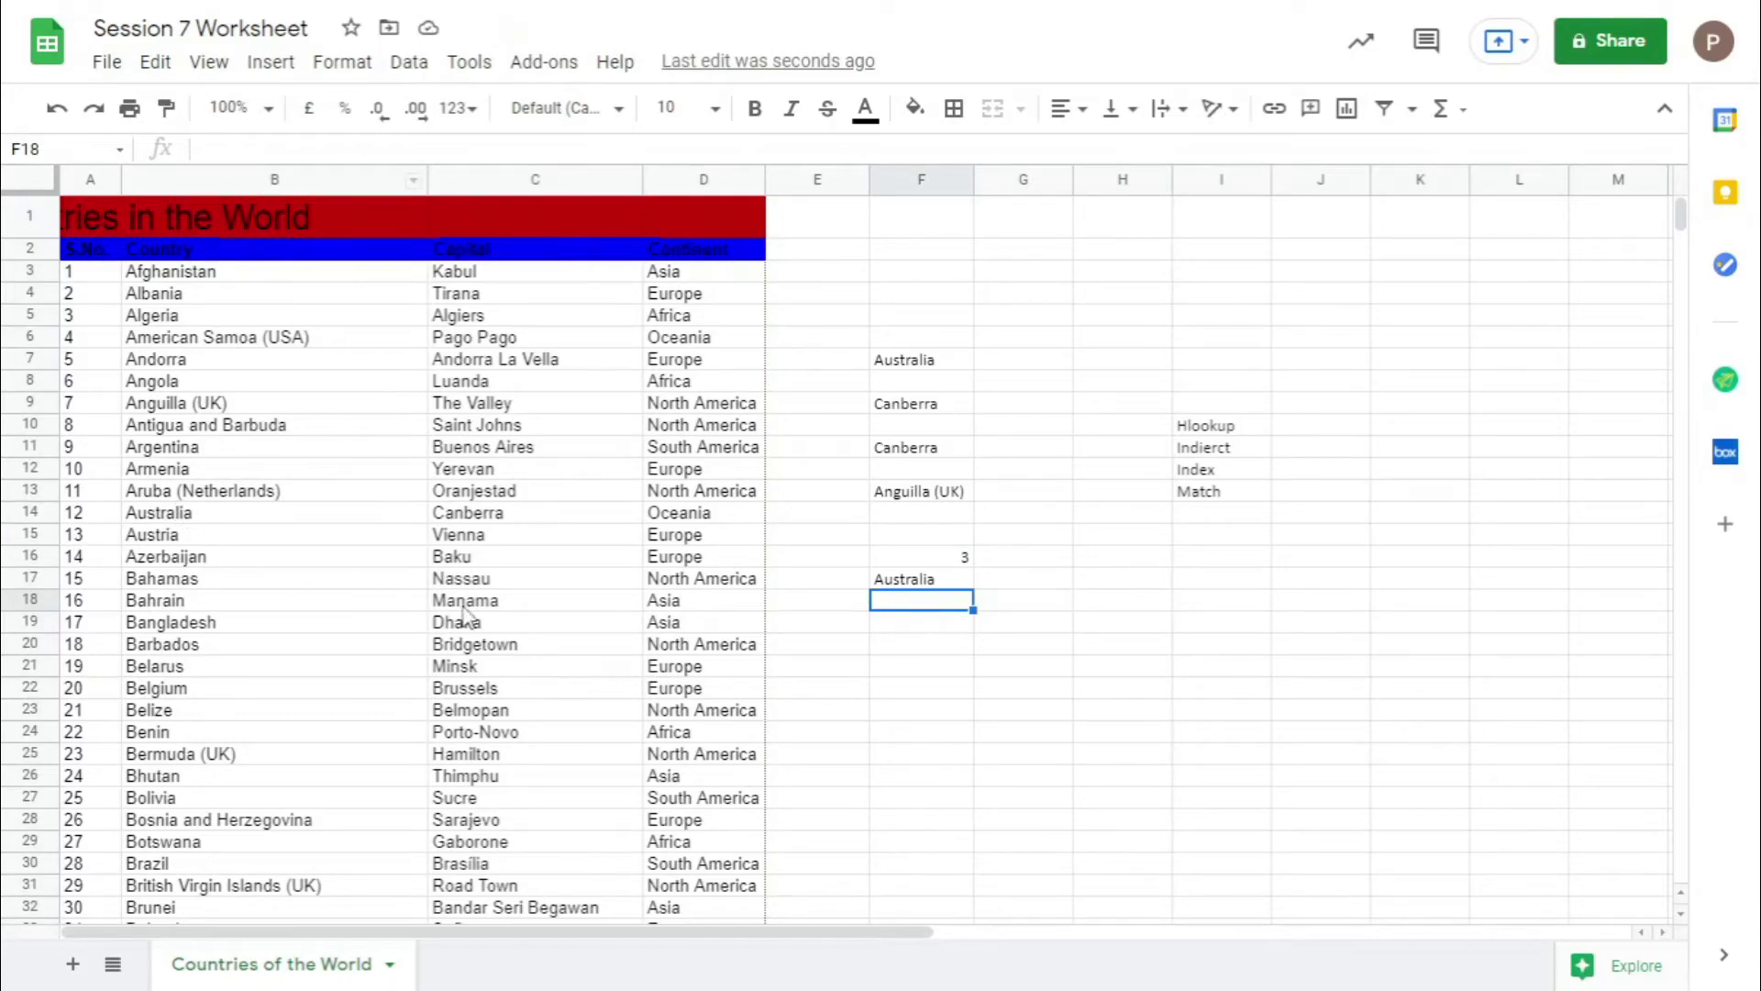
Start an INDEX formula in cell F19 with columns A:D as its reference.
left_click(968, 581)
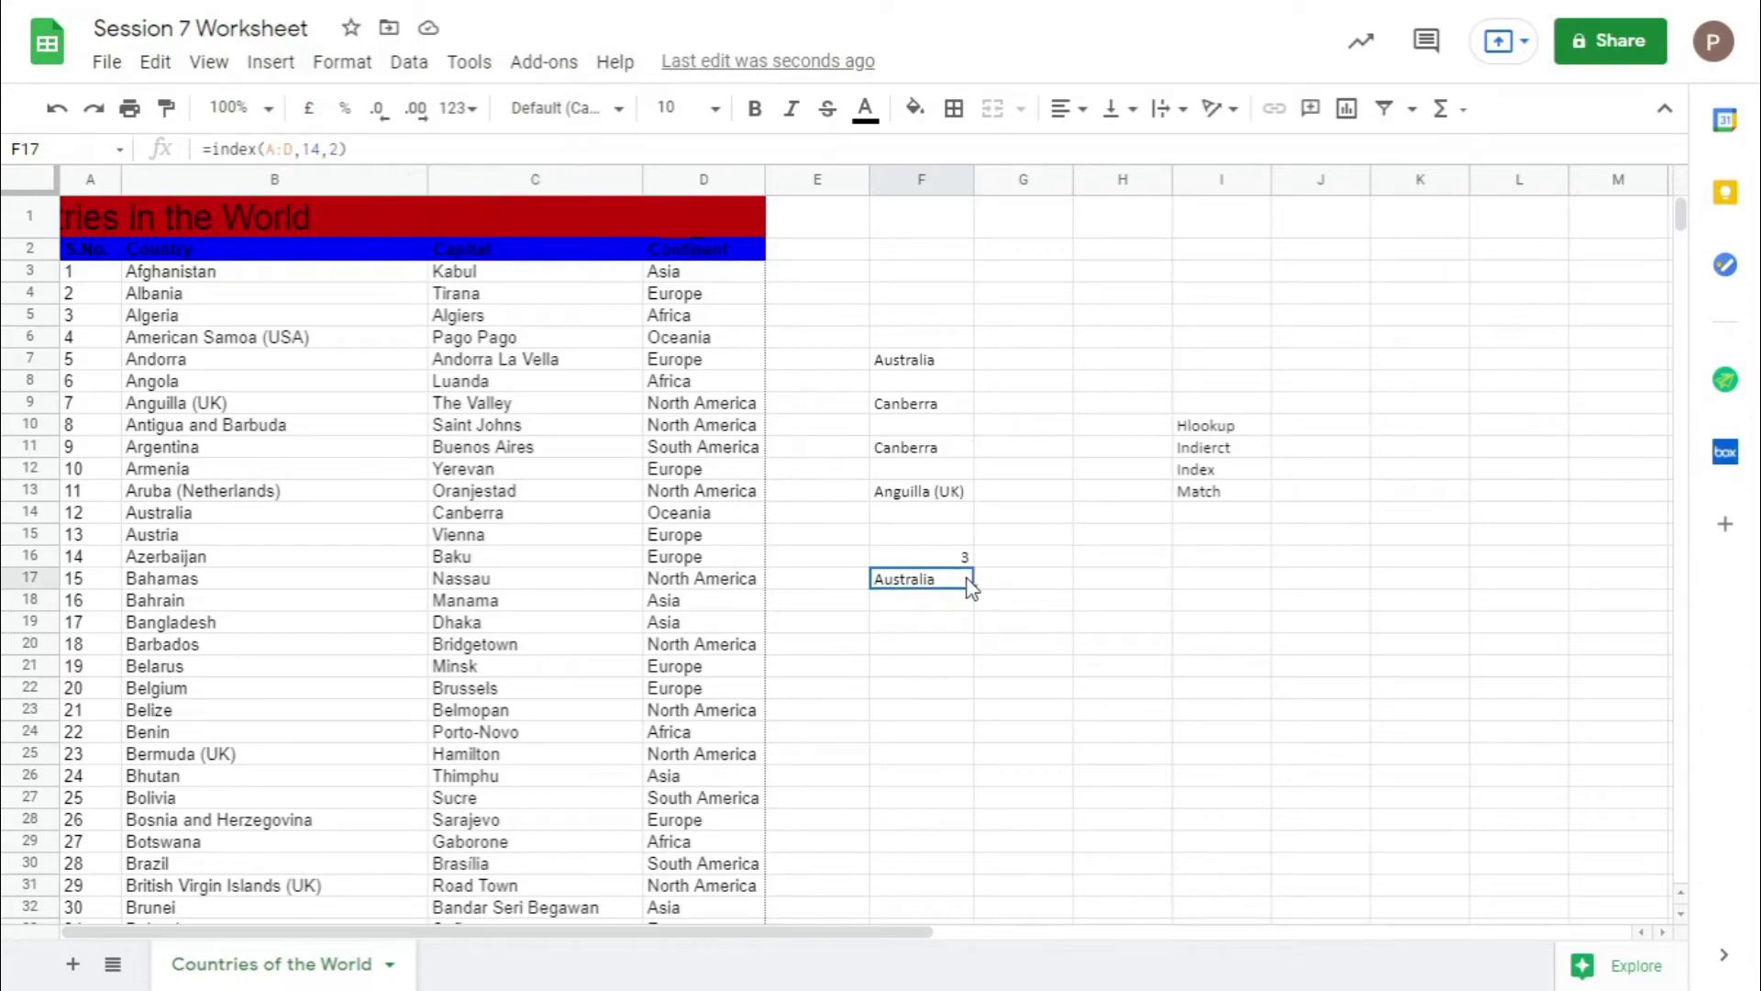
left_click(943, 627)
type("=IN")
type("dex)")
key("BackSpace")
type("(")
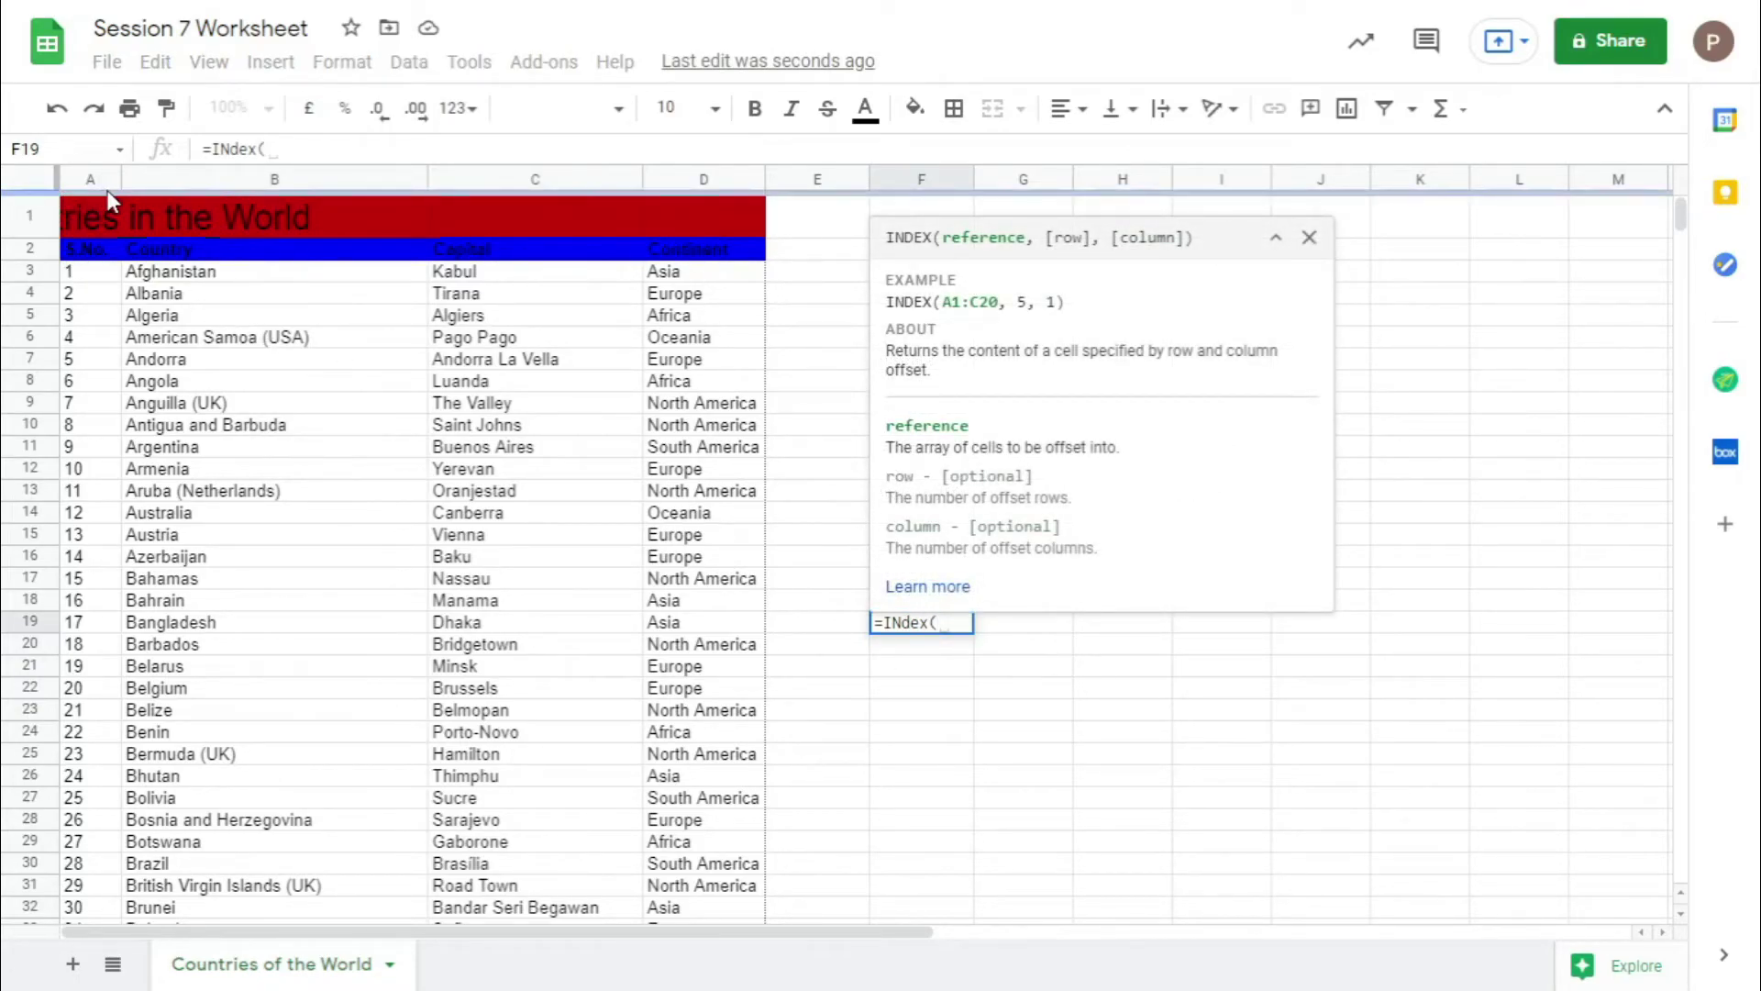
left_click_drag(106, 181, 712, 196)
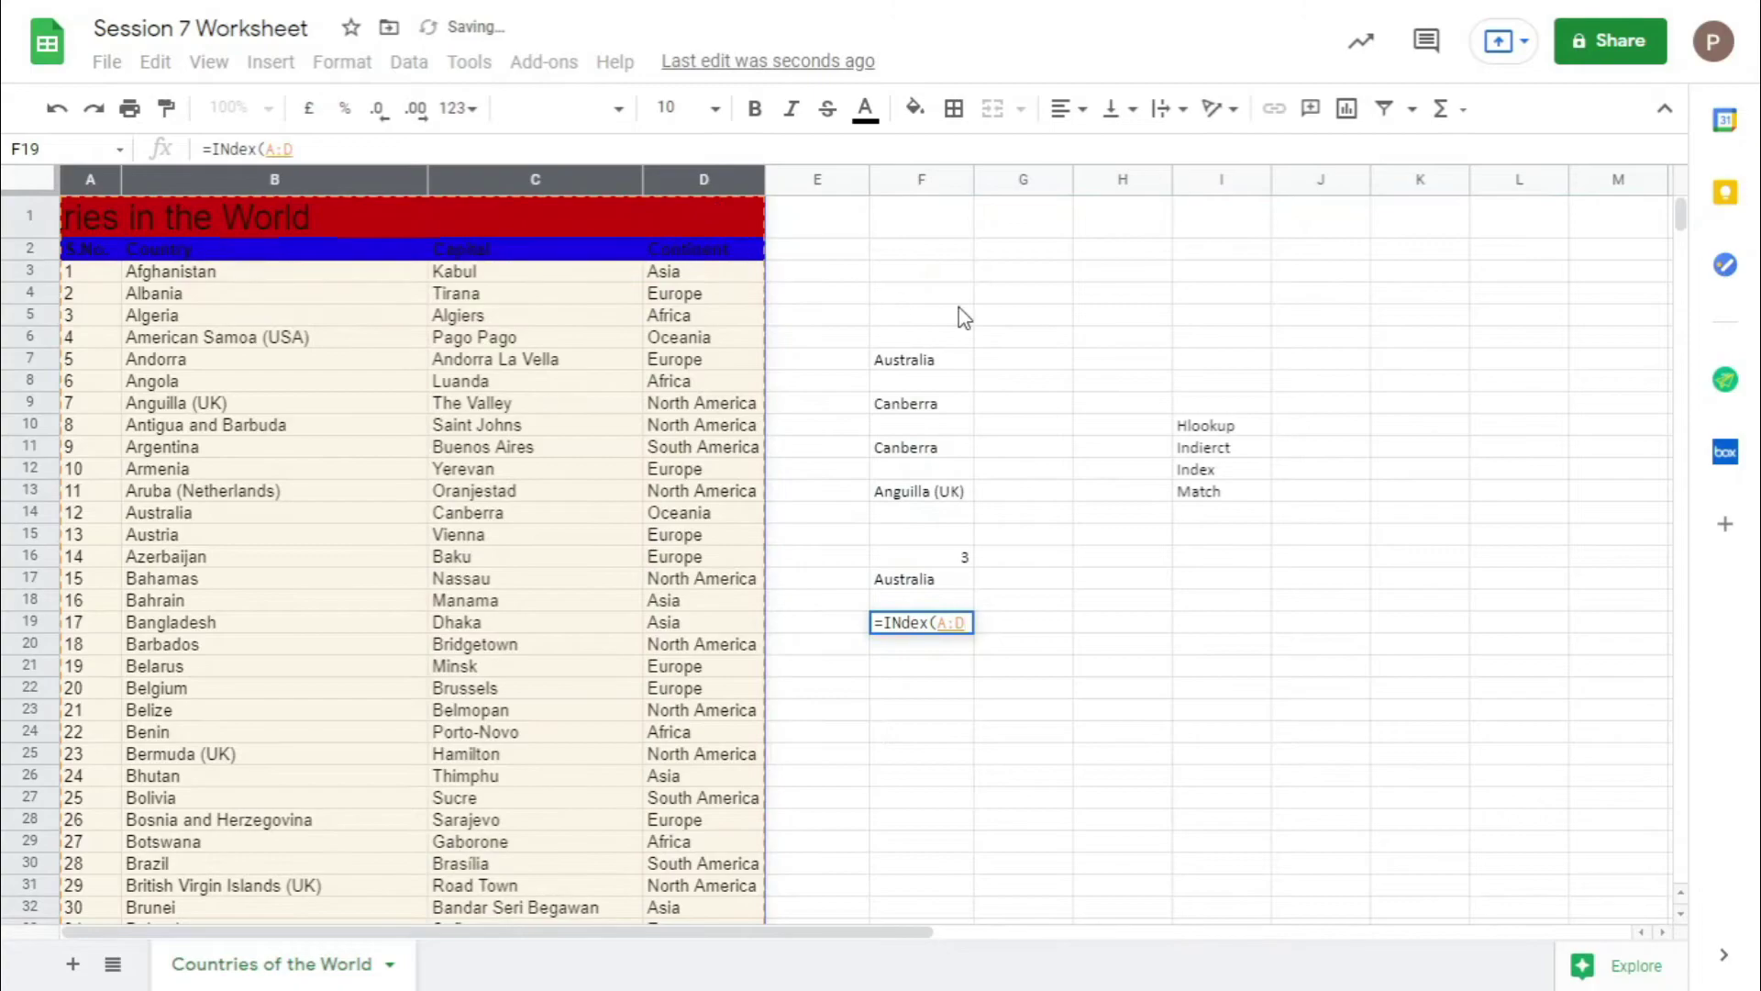
type(",")
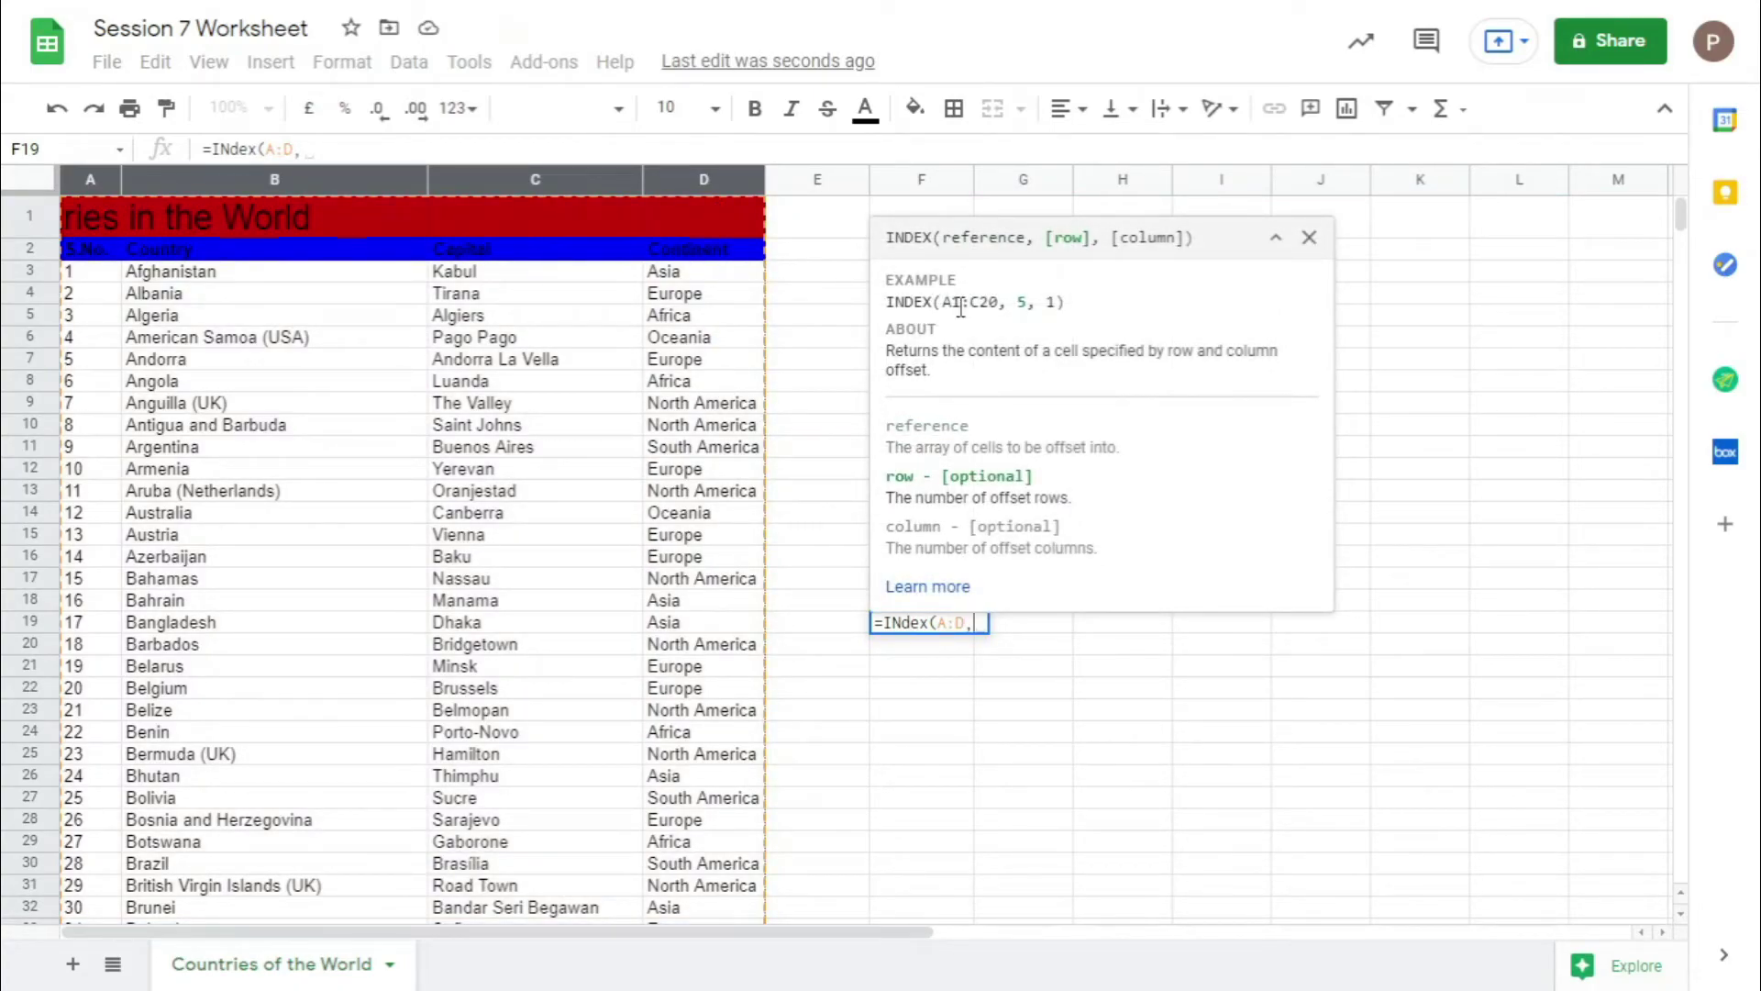
Nest MATCH(F7,B:B,0) as the row argument of the INDEX formula in F19.
type("Match")
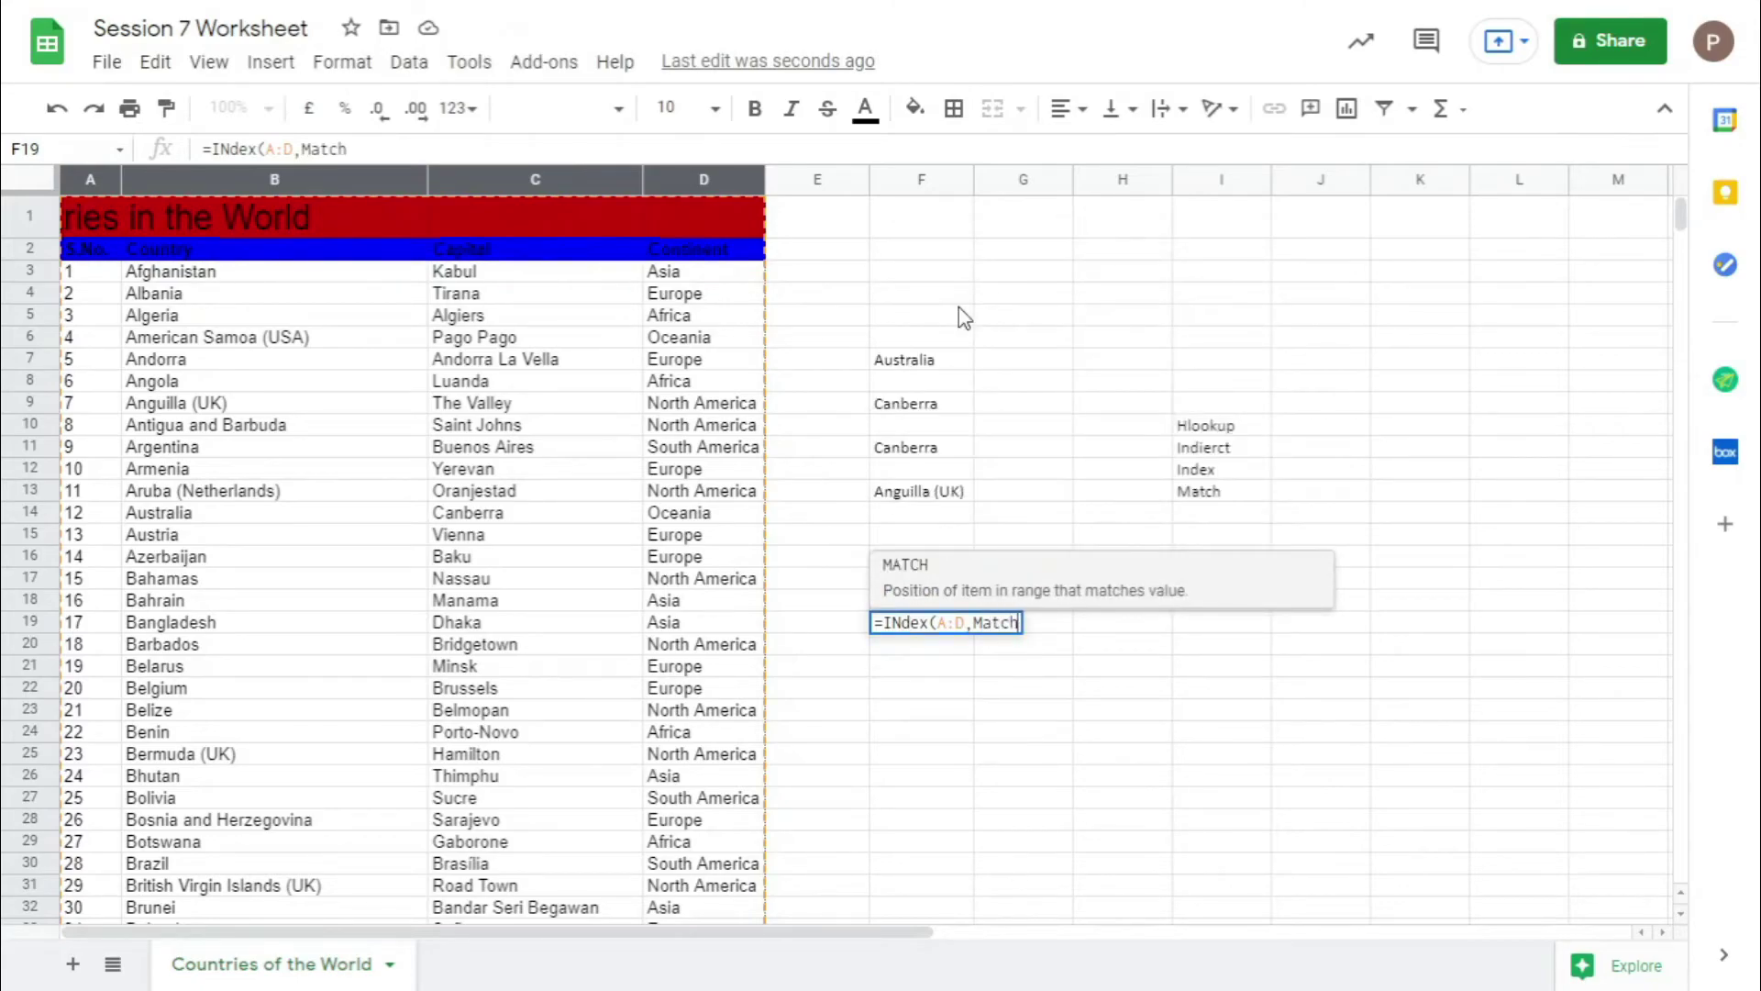
left_click(1045, 570)
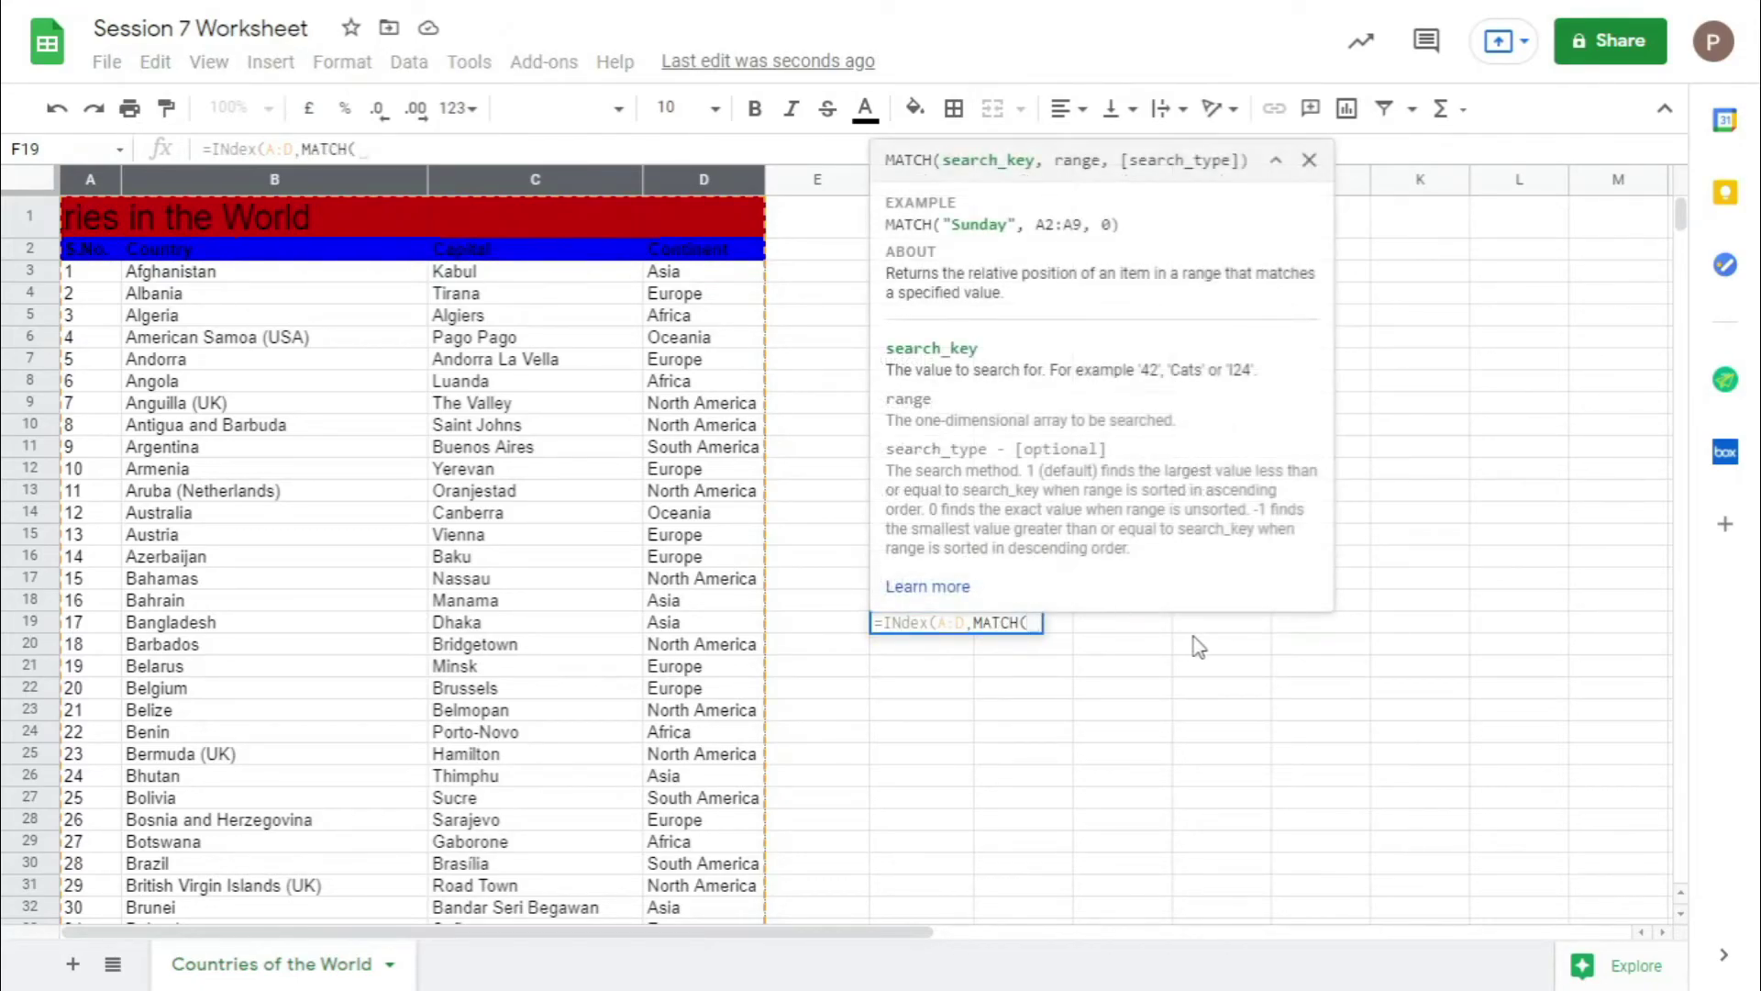
left_click(1309, 160)
left_click(950, 360)
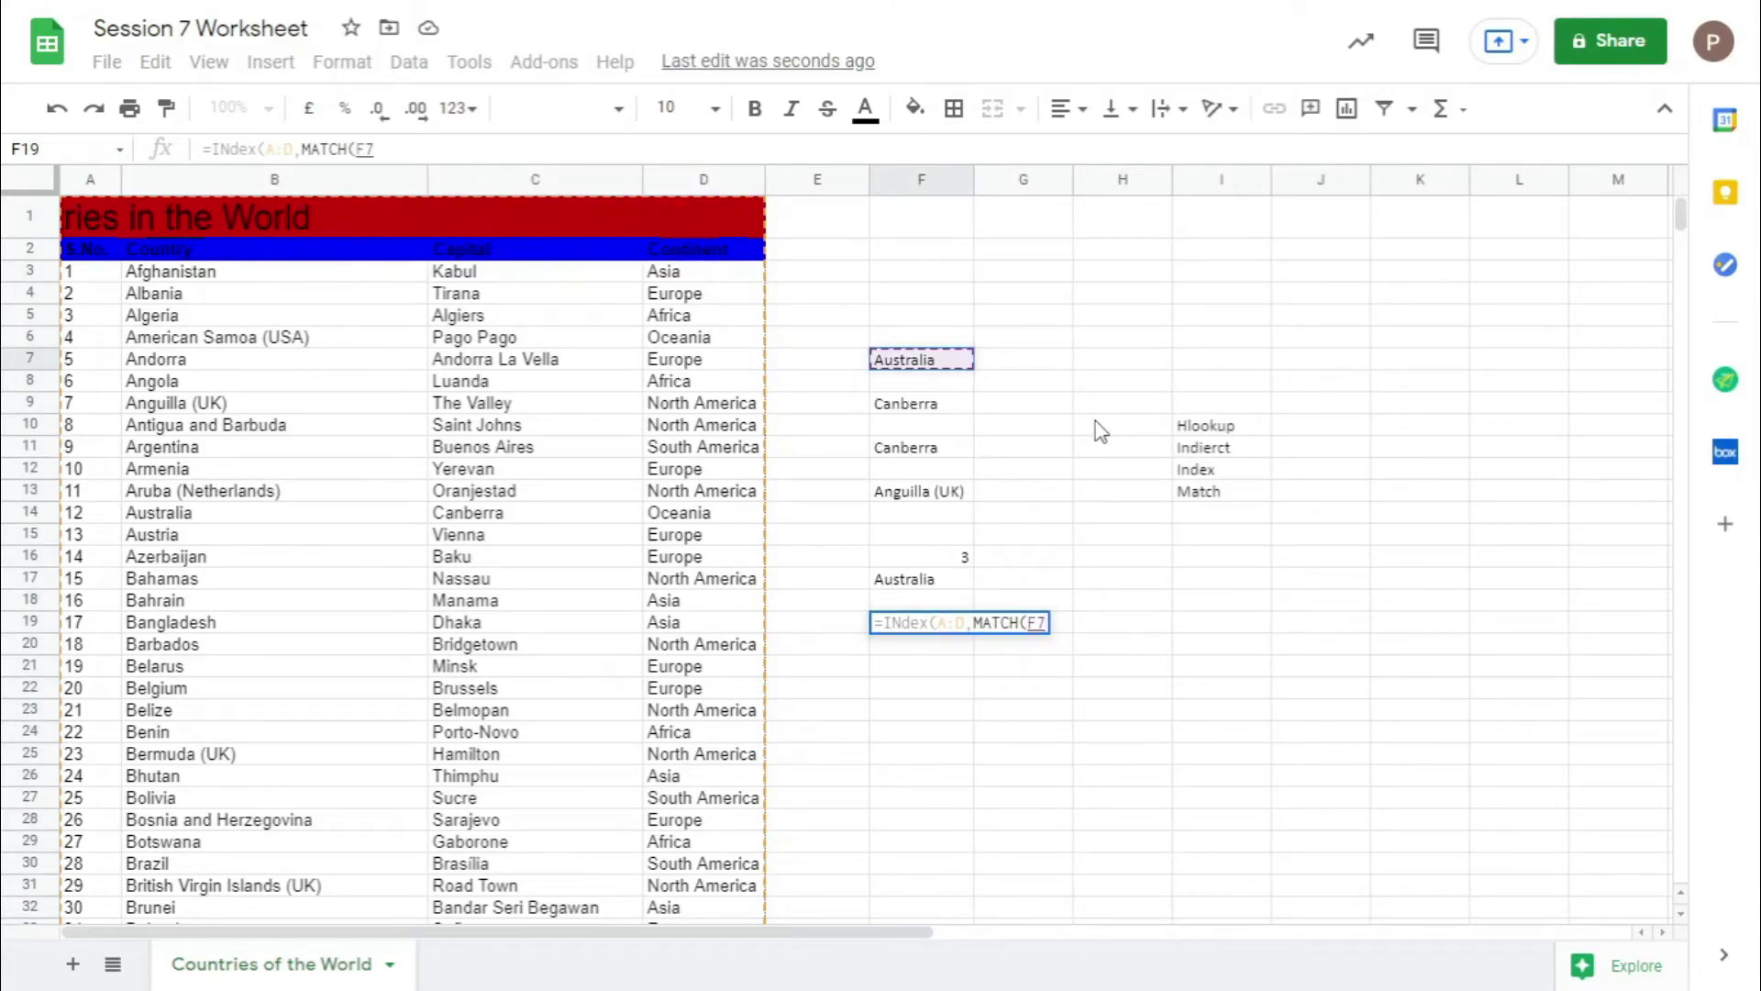
type(",")
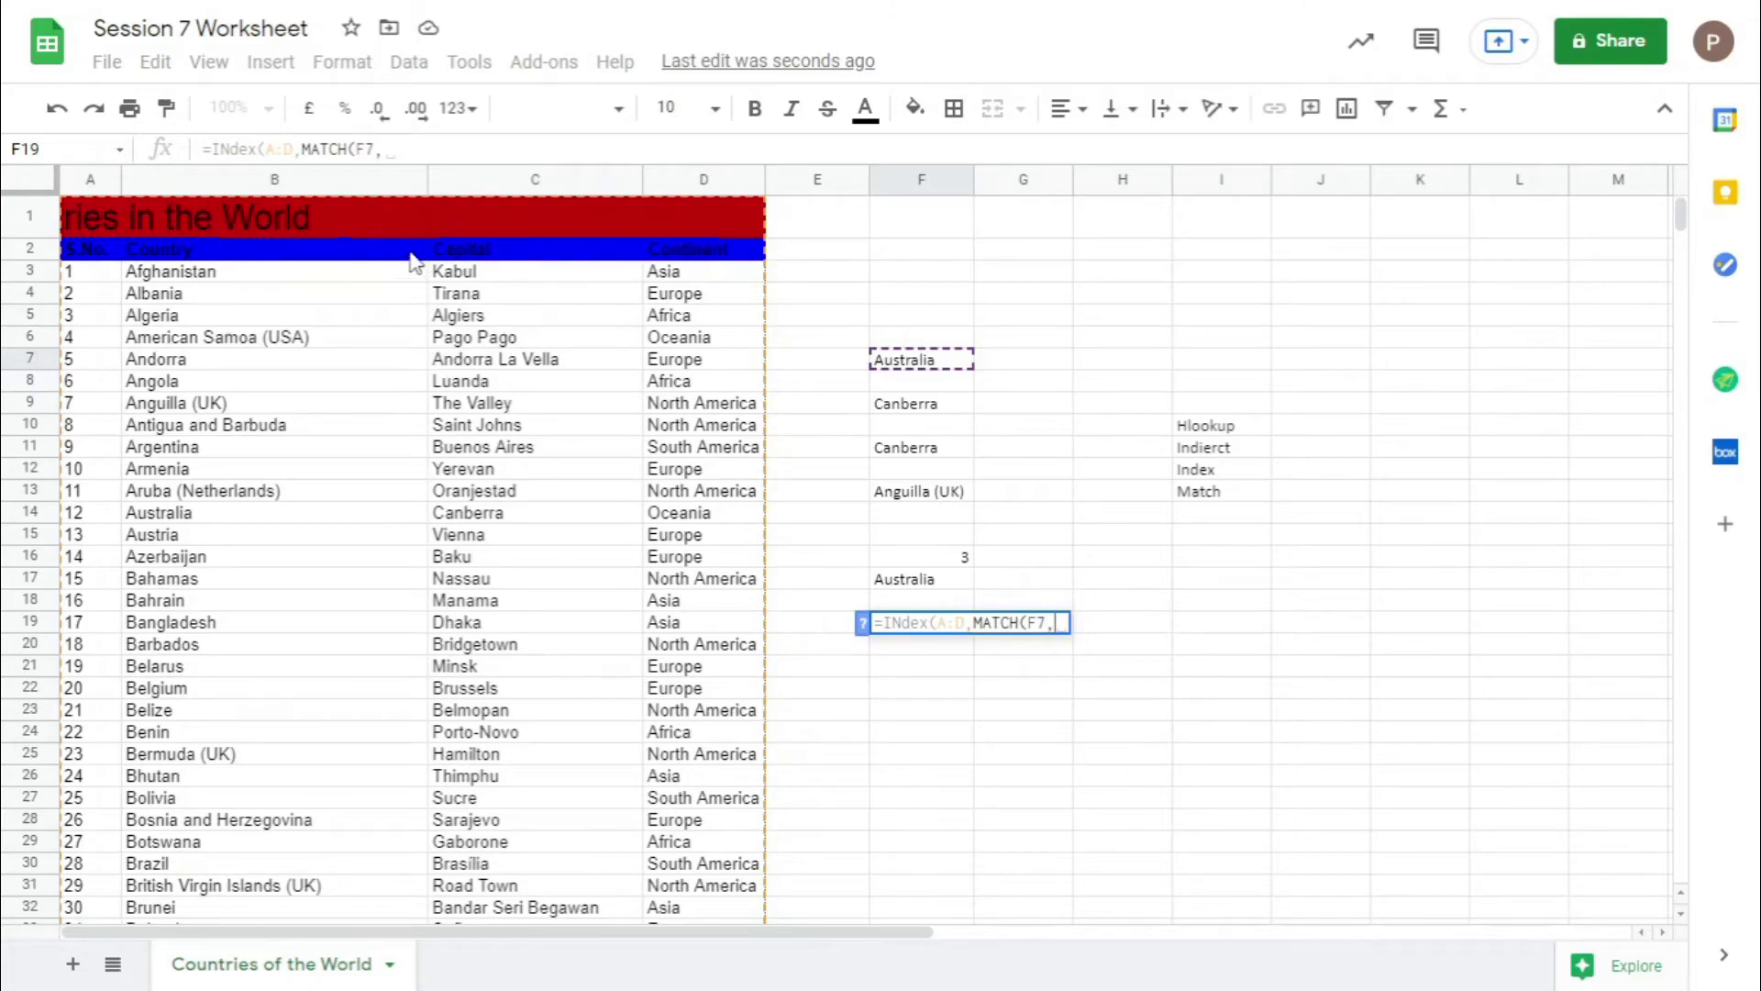
left_click(353, 187)
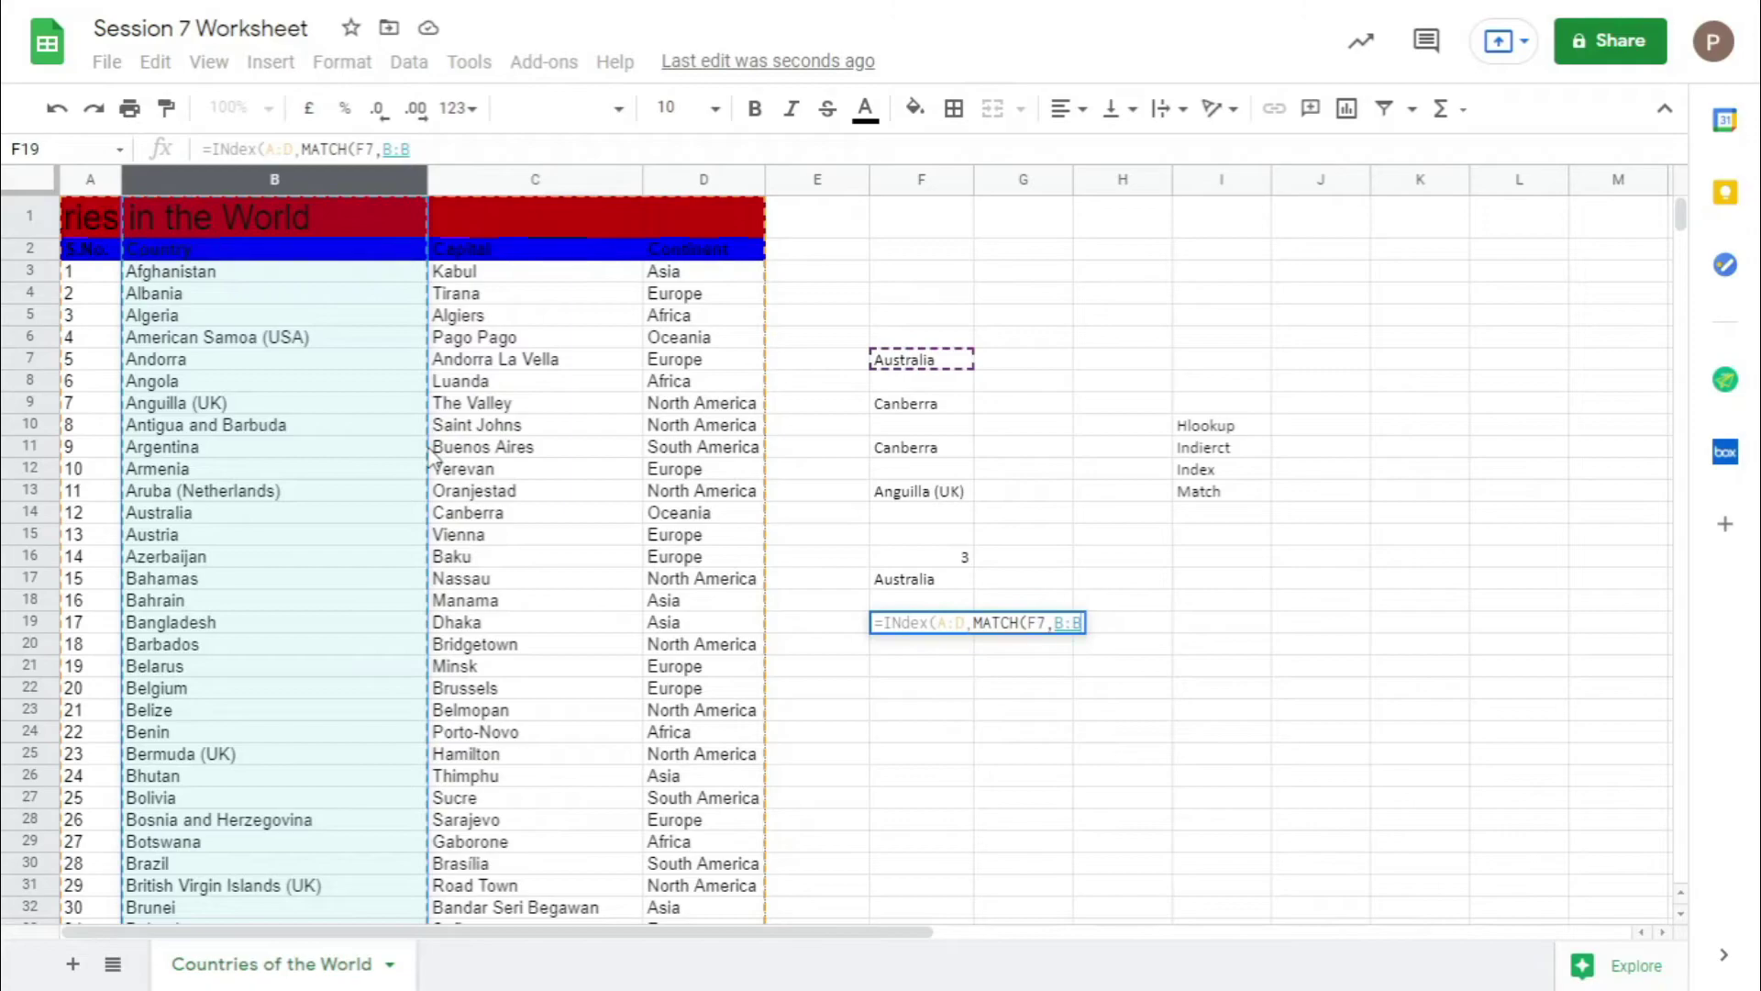
type(",0)")
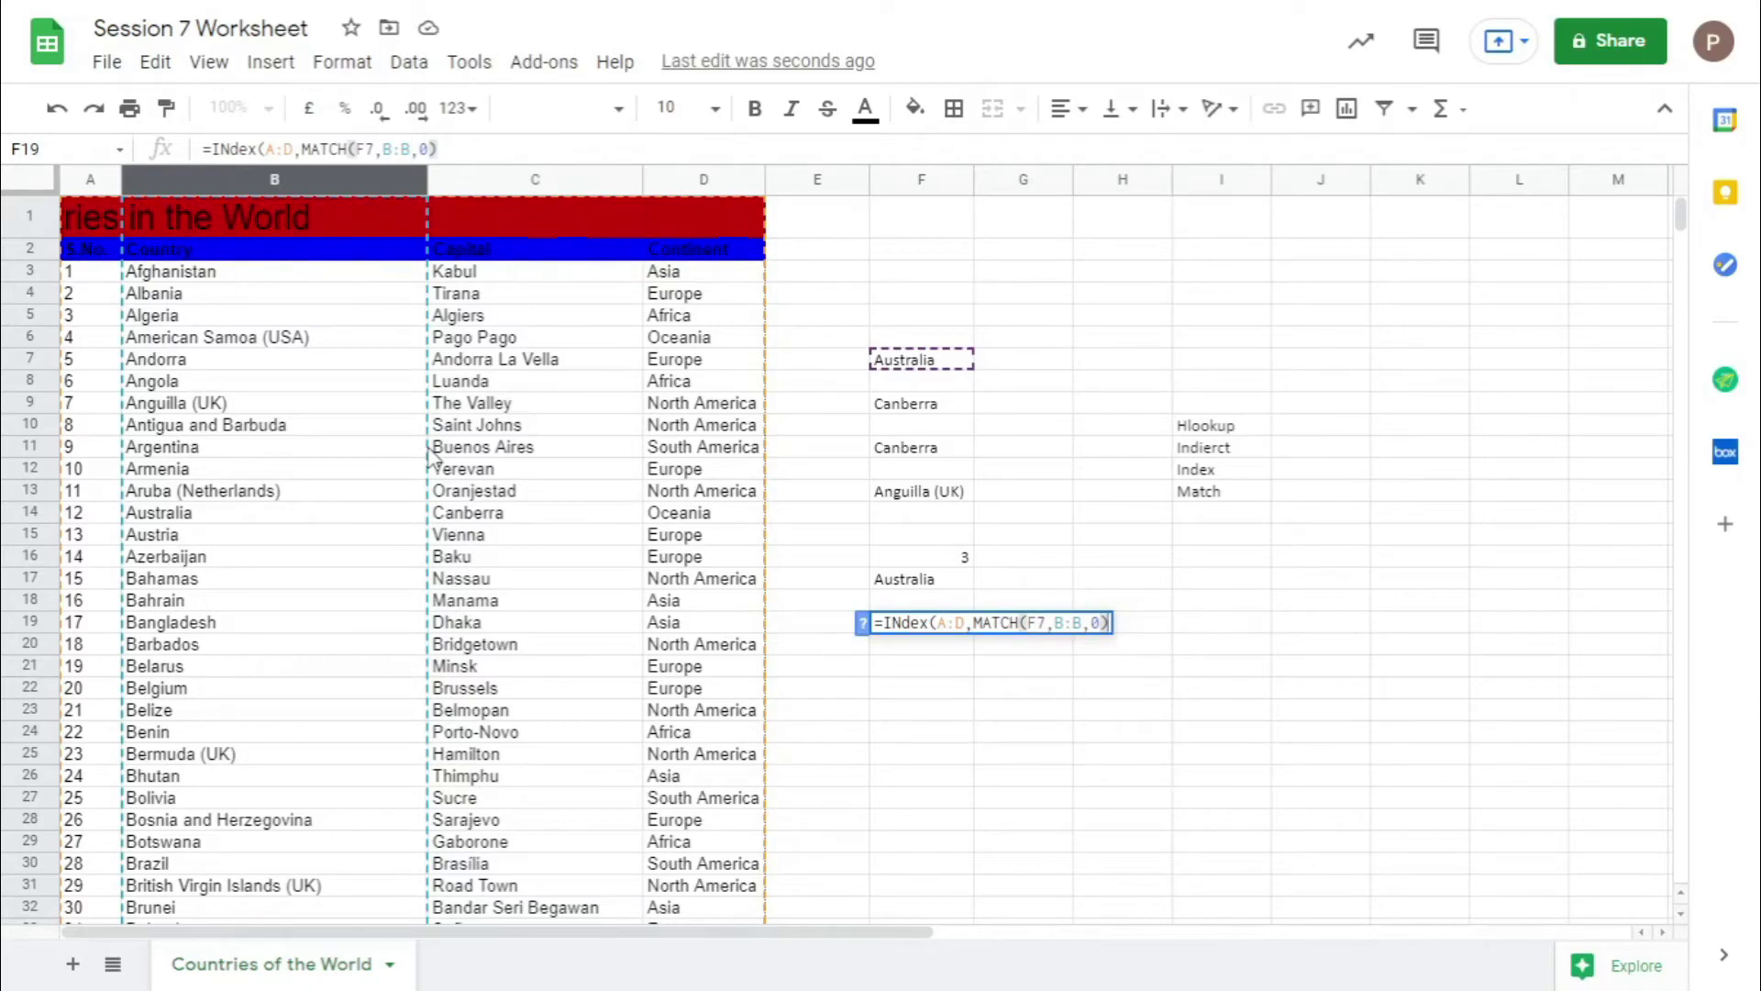
Complete the INDEX formula in F19 with 3 as the column argument, after the nested MATCH.
left_click(1003, 627)
left_click(1057, 623)
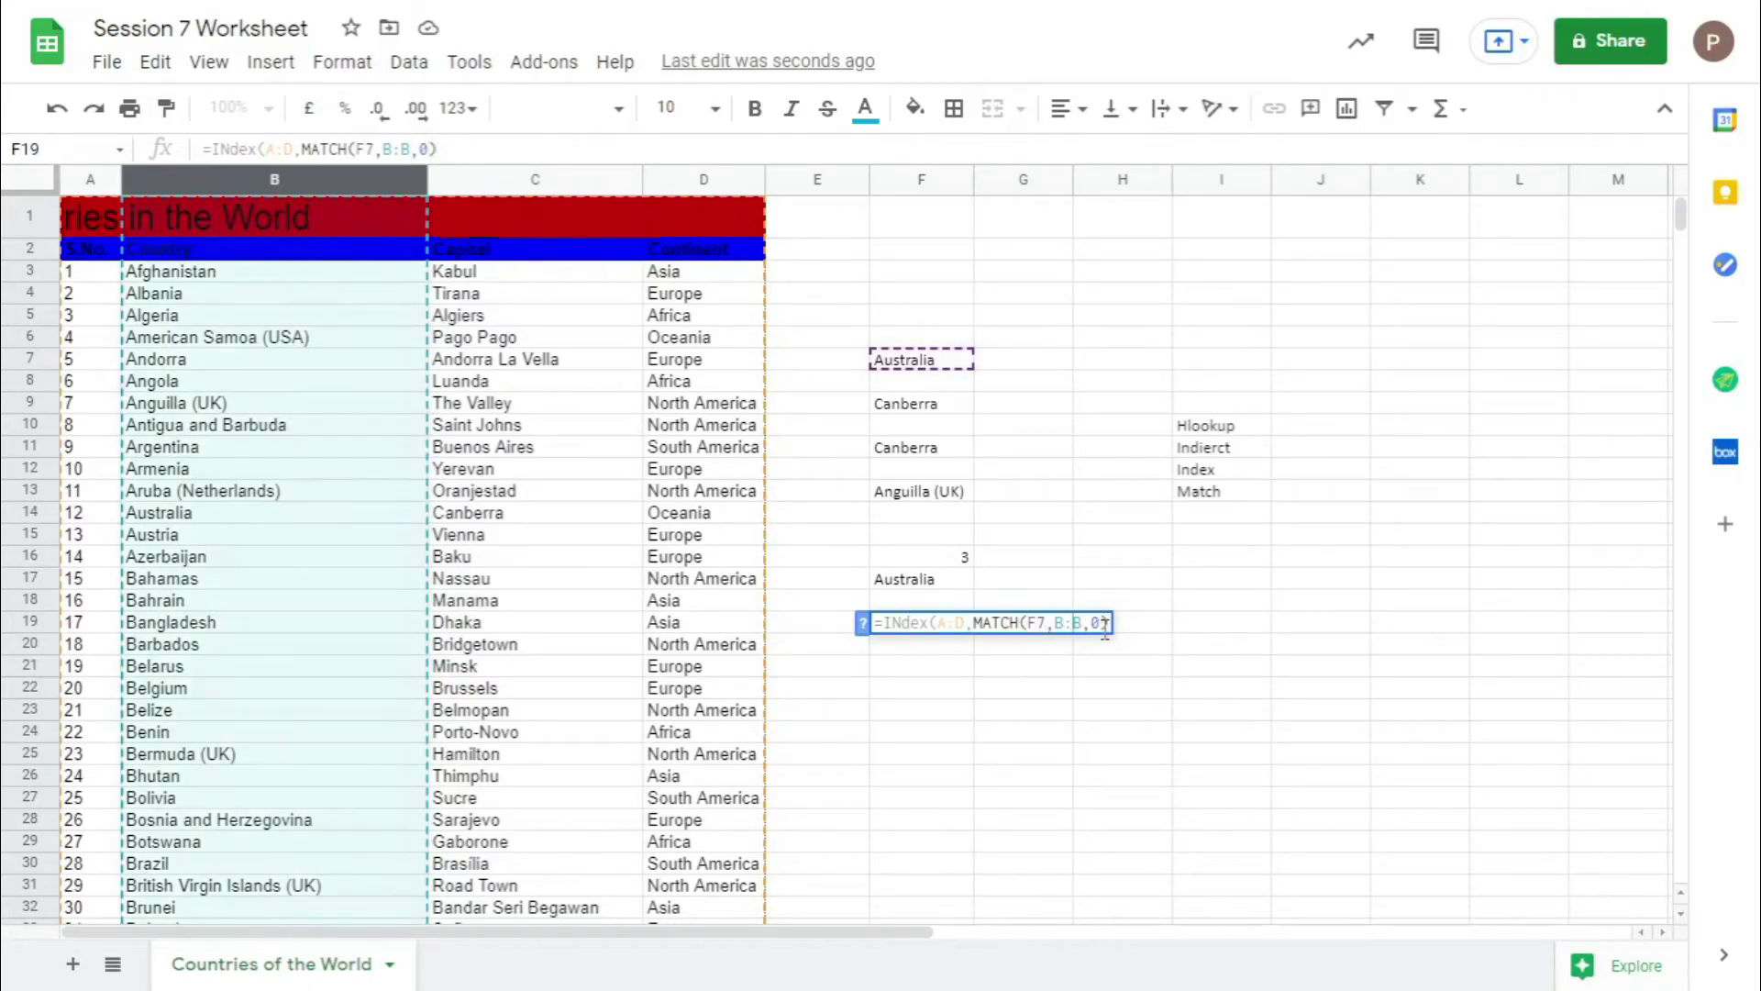
left_click(1104, 623)
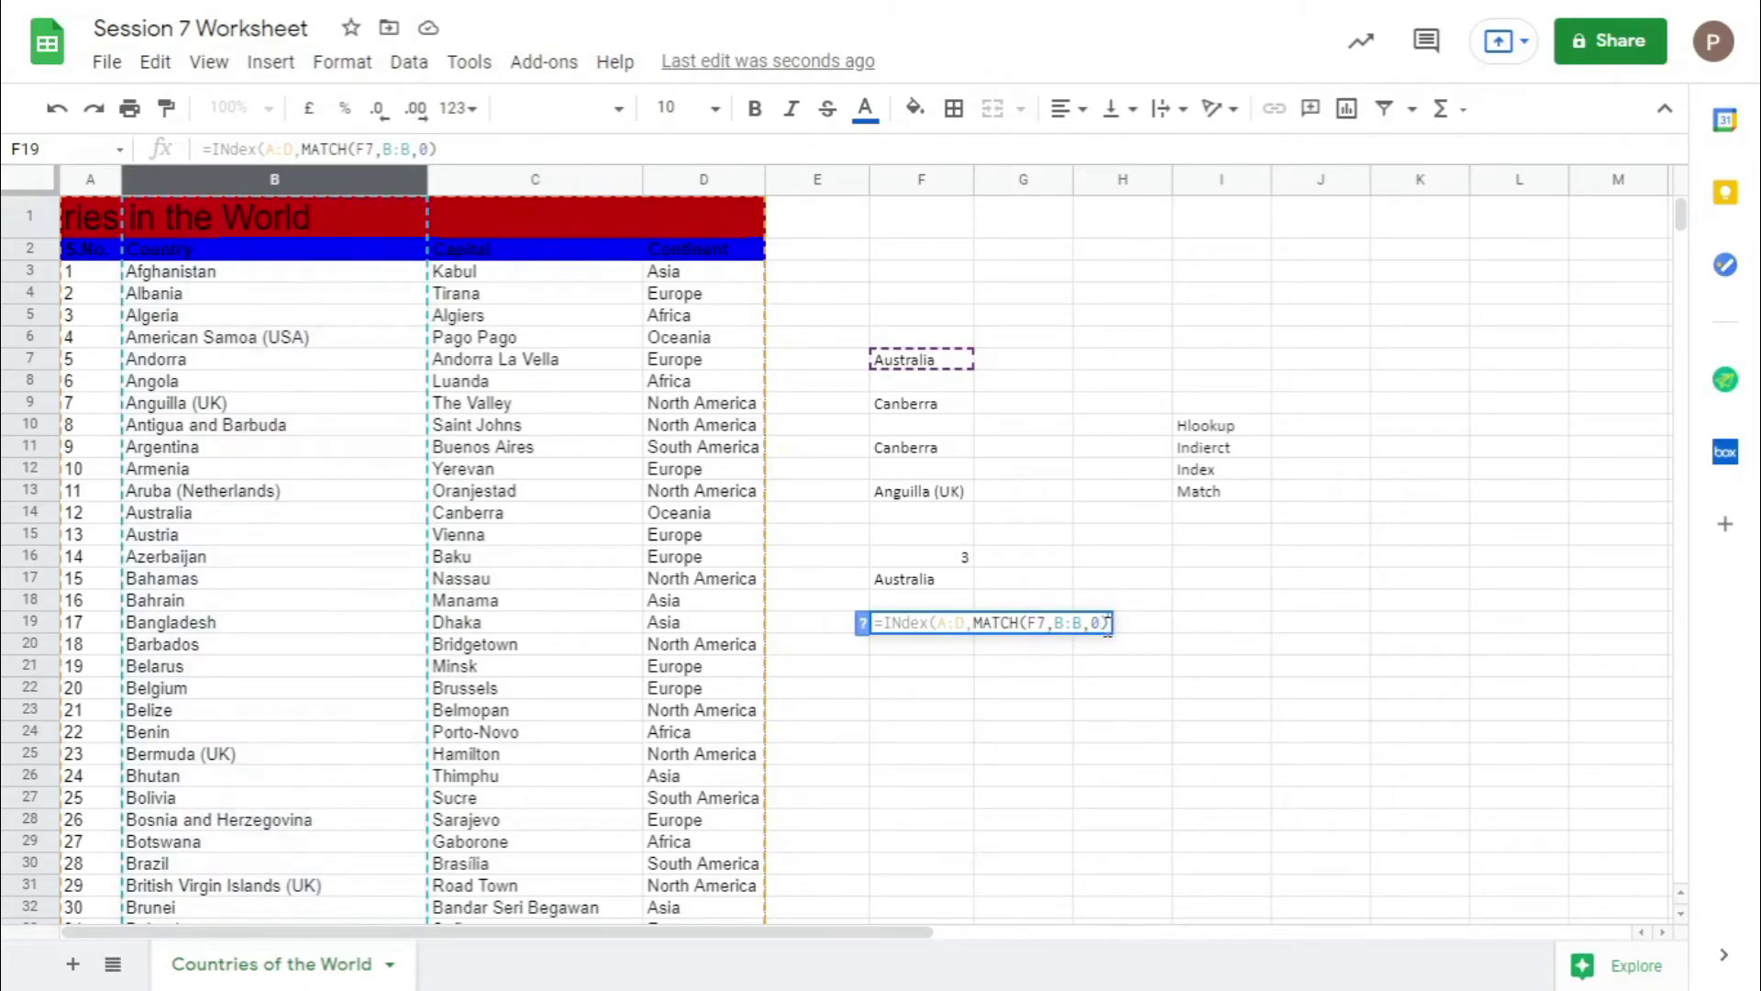
type(",")
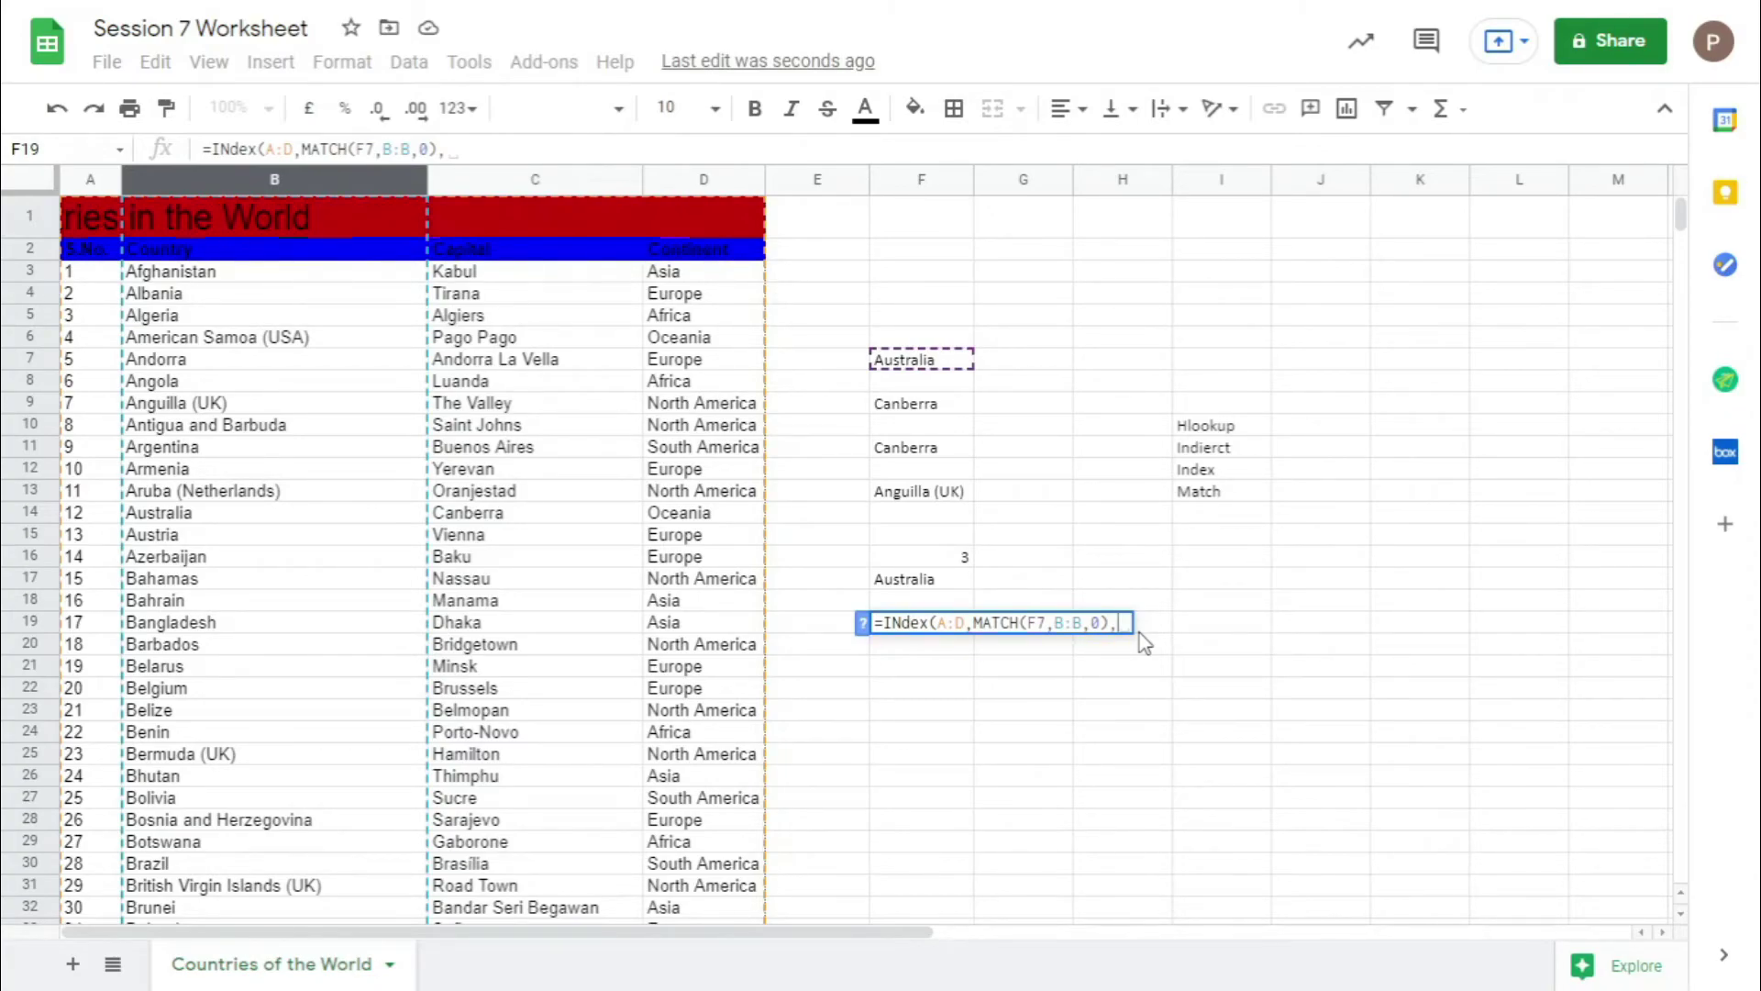
type("3)")
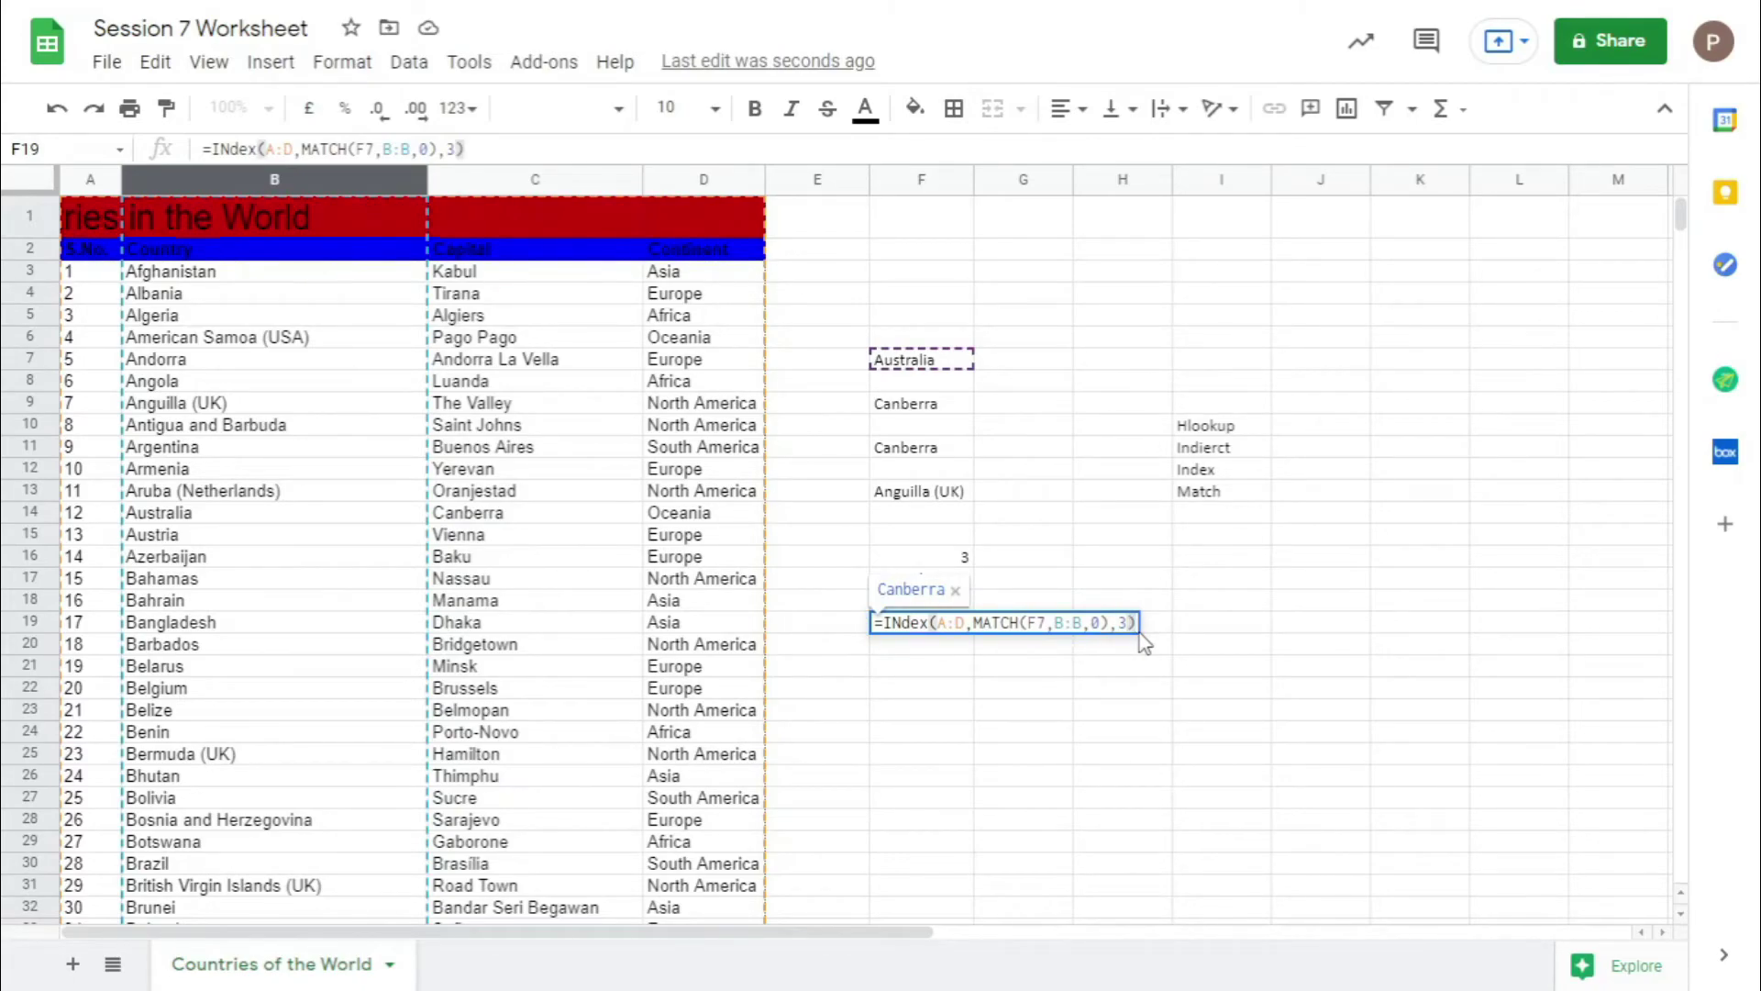
key("Return")
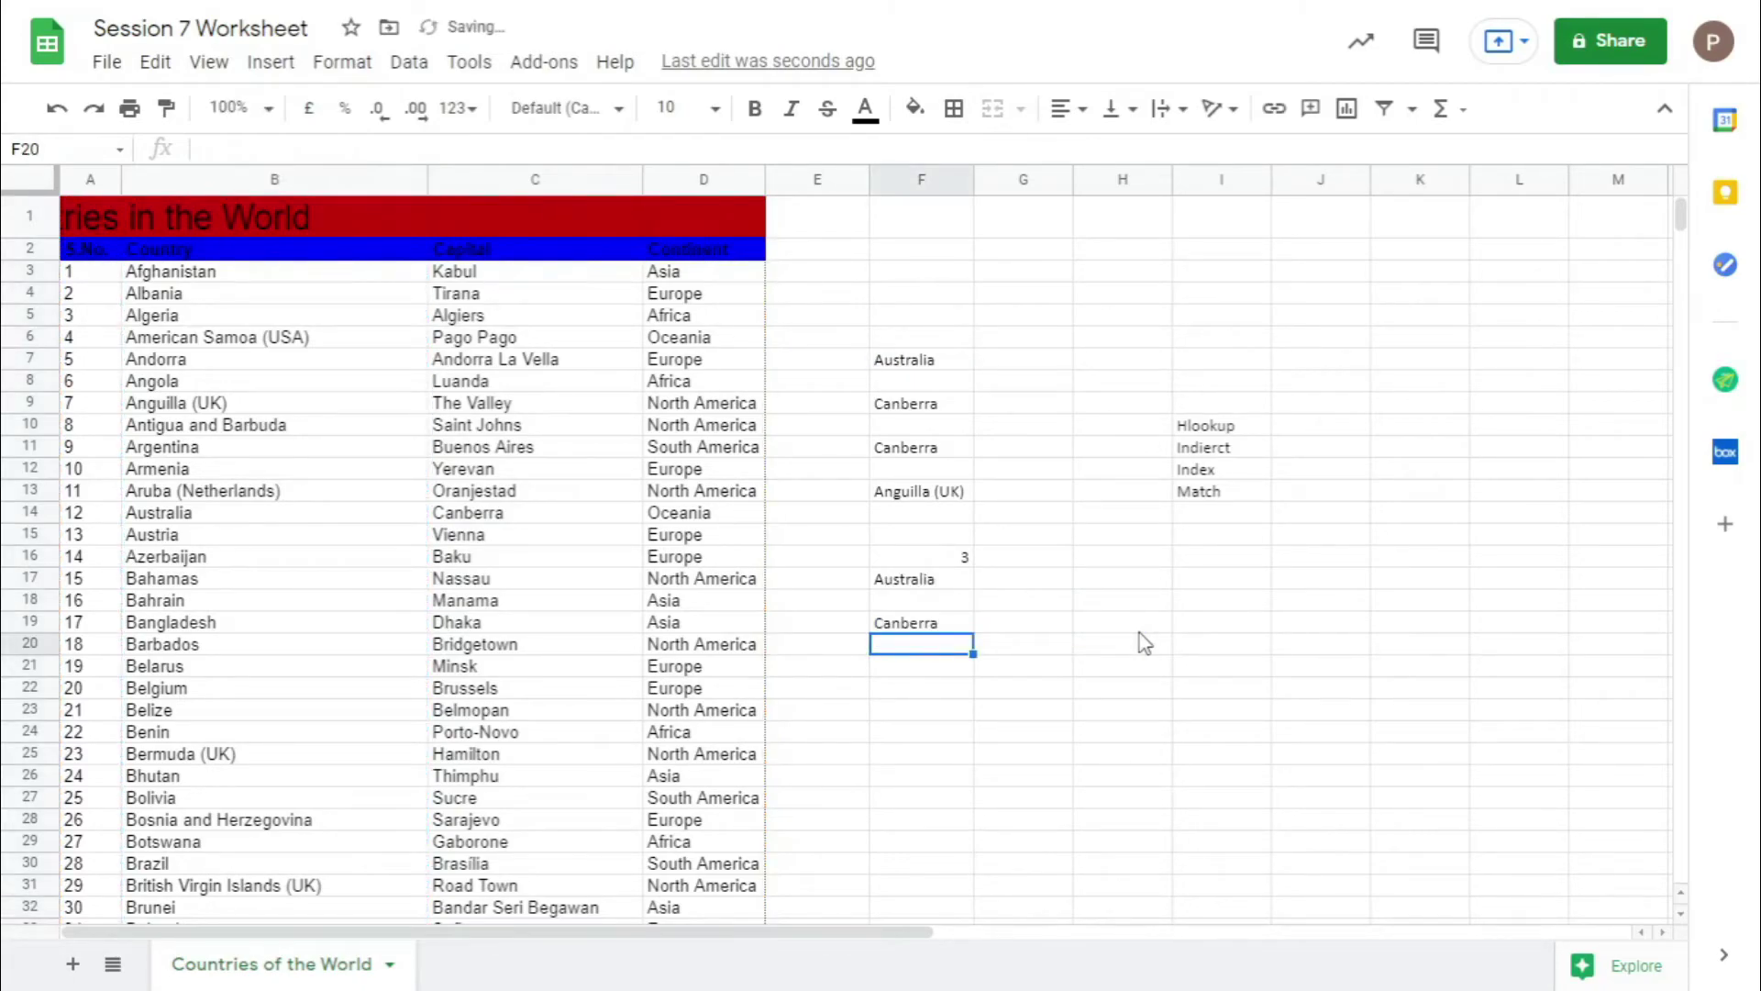
left_click(970, 623)
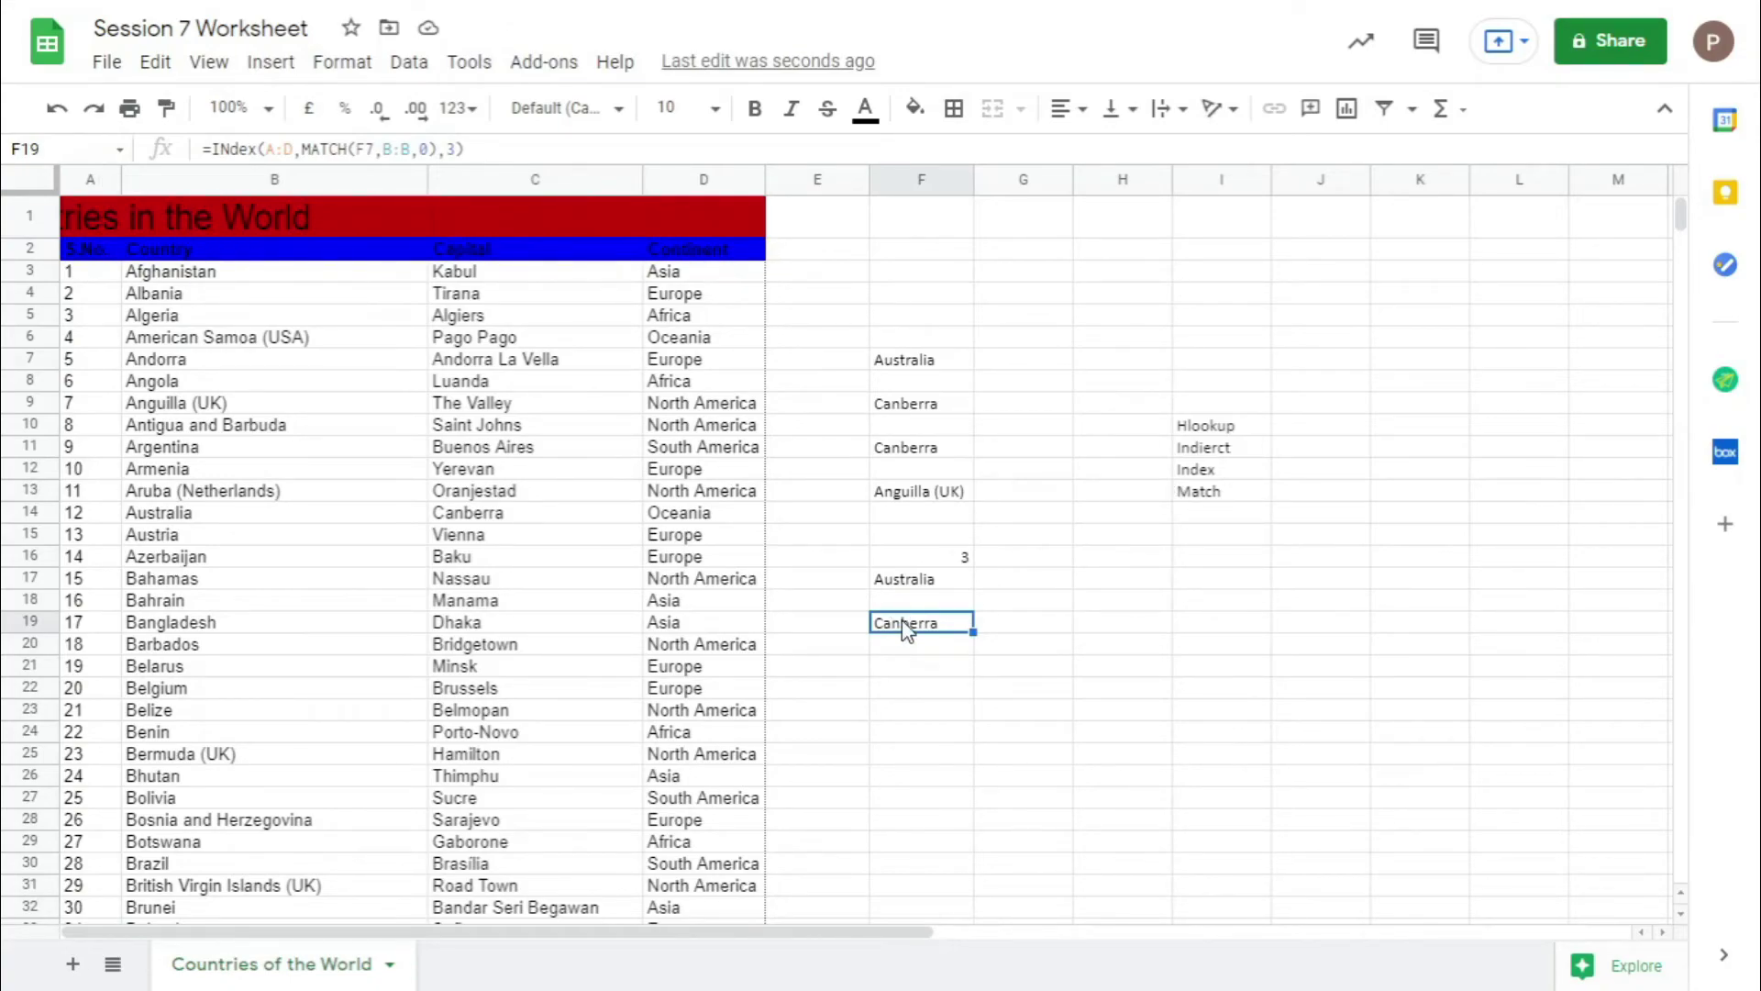
left_click(949, 409)
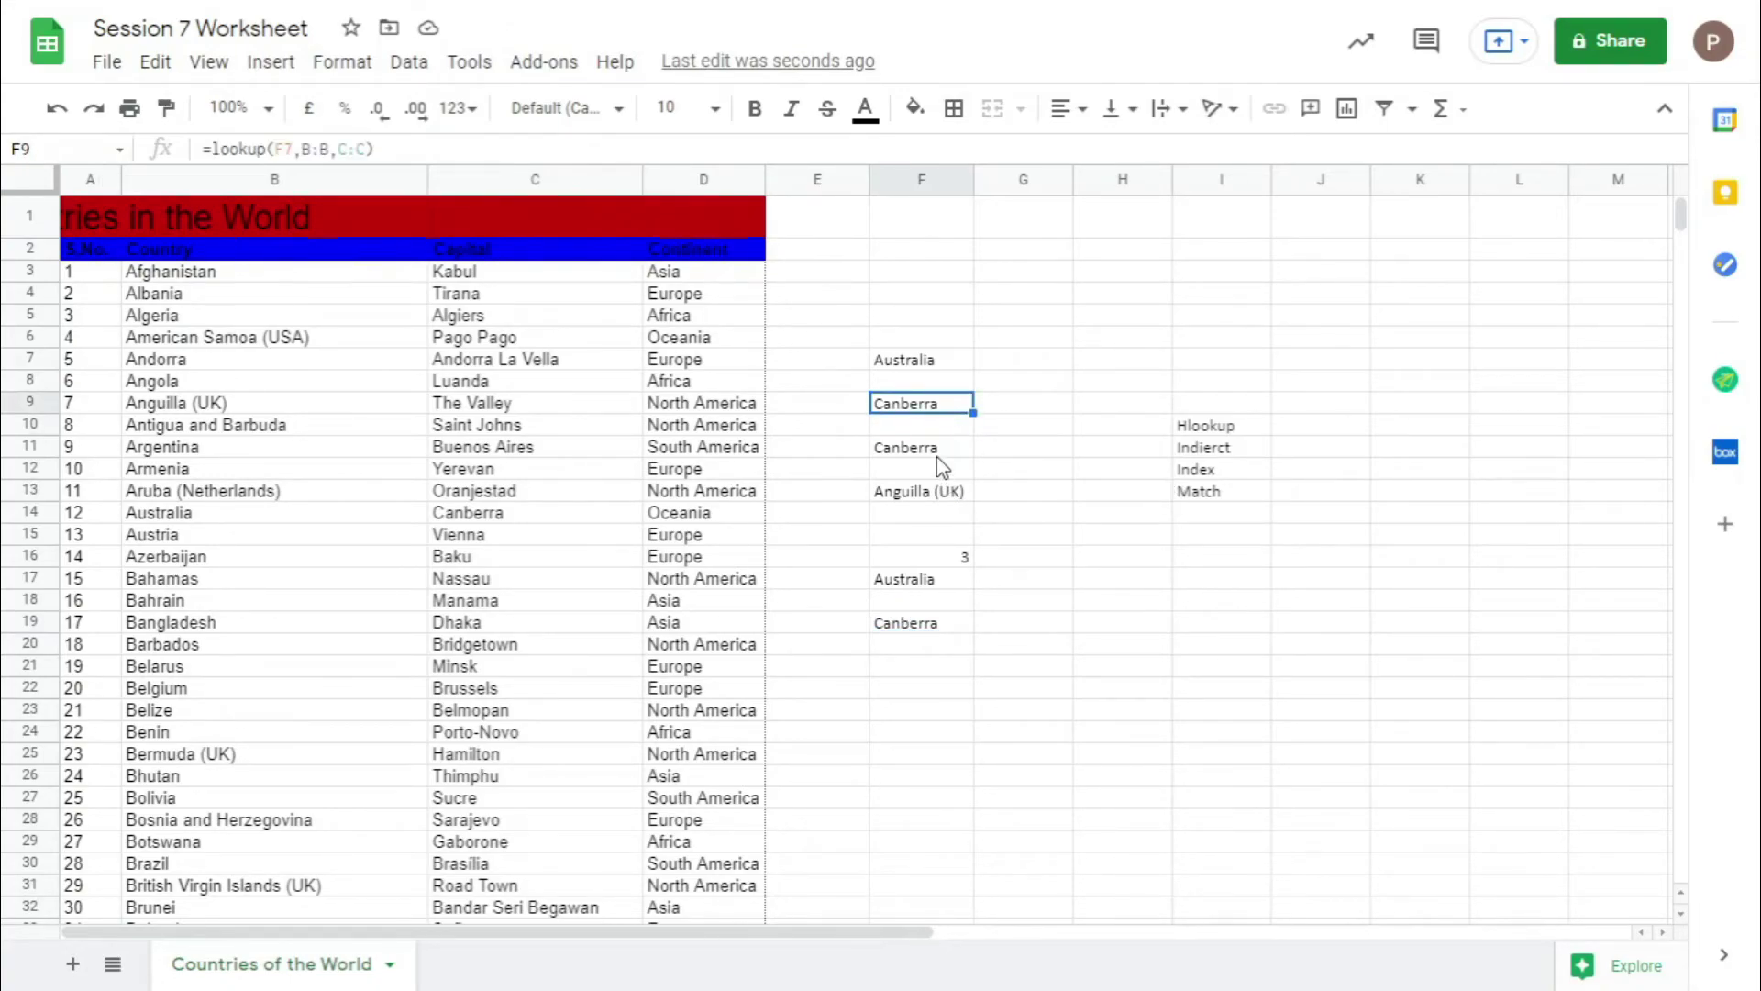
left_click(1128, 565)
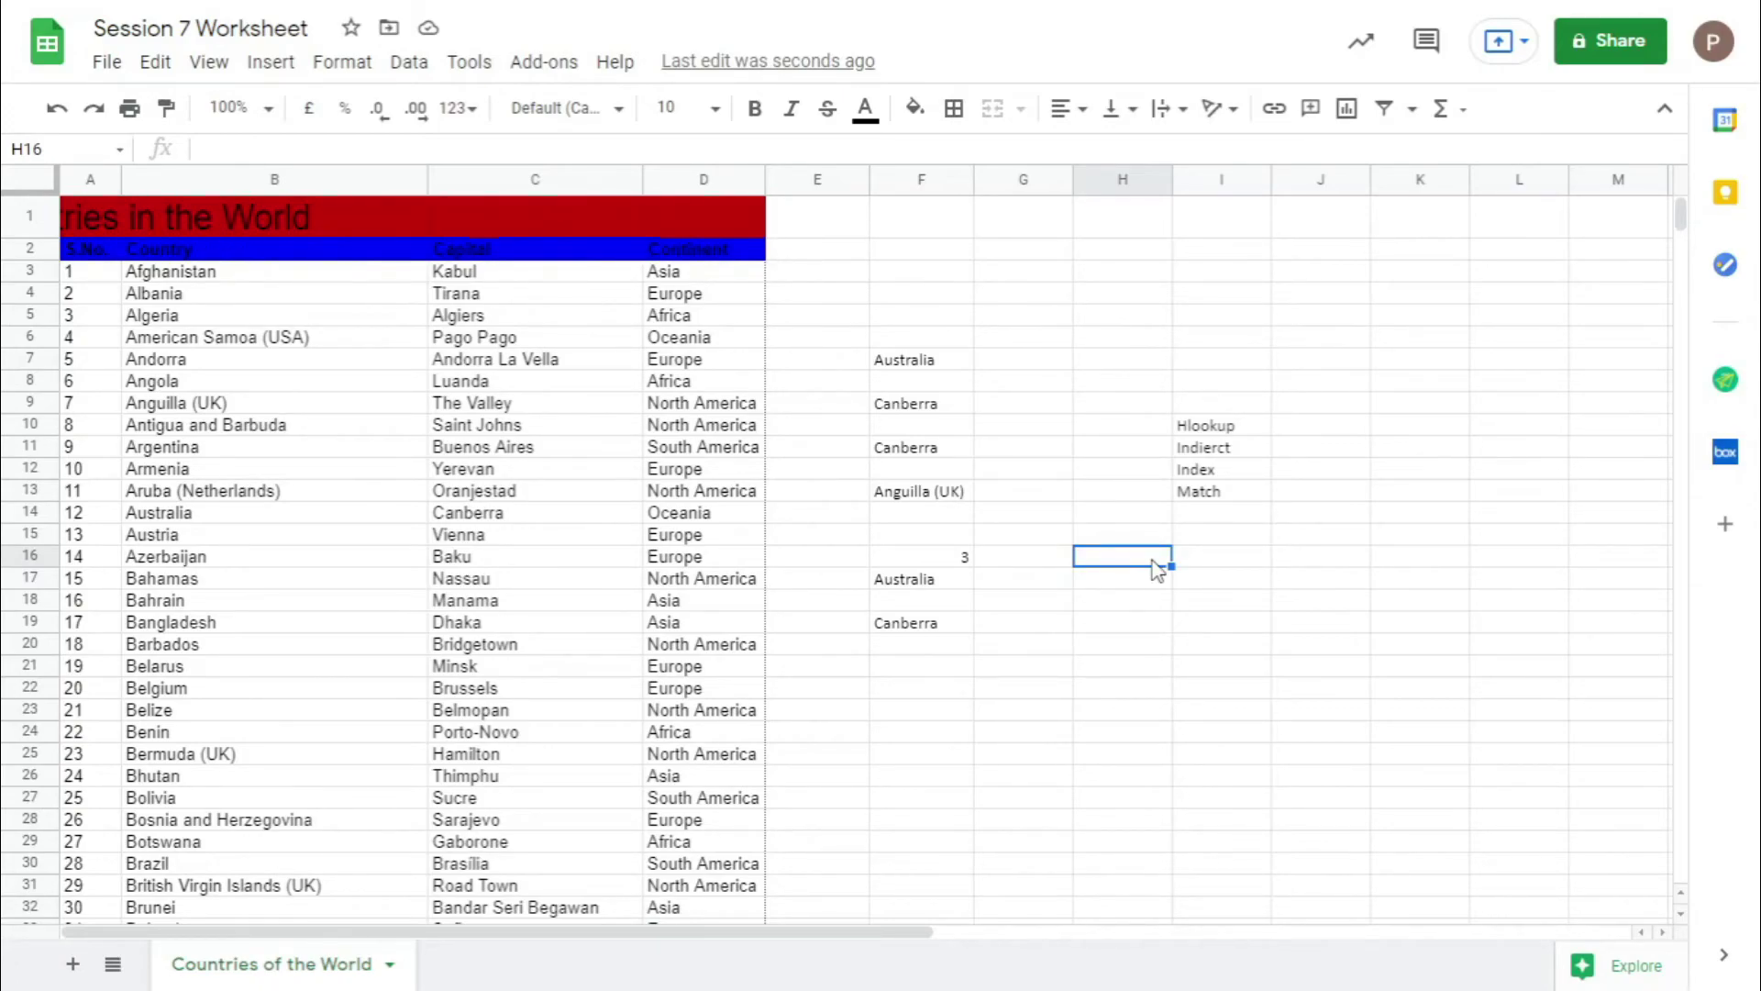
left_click(941, 633)
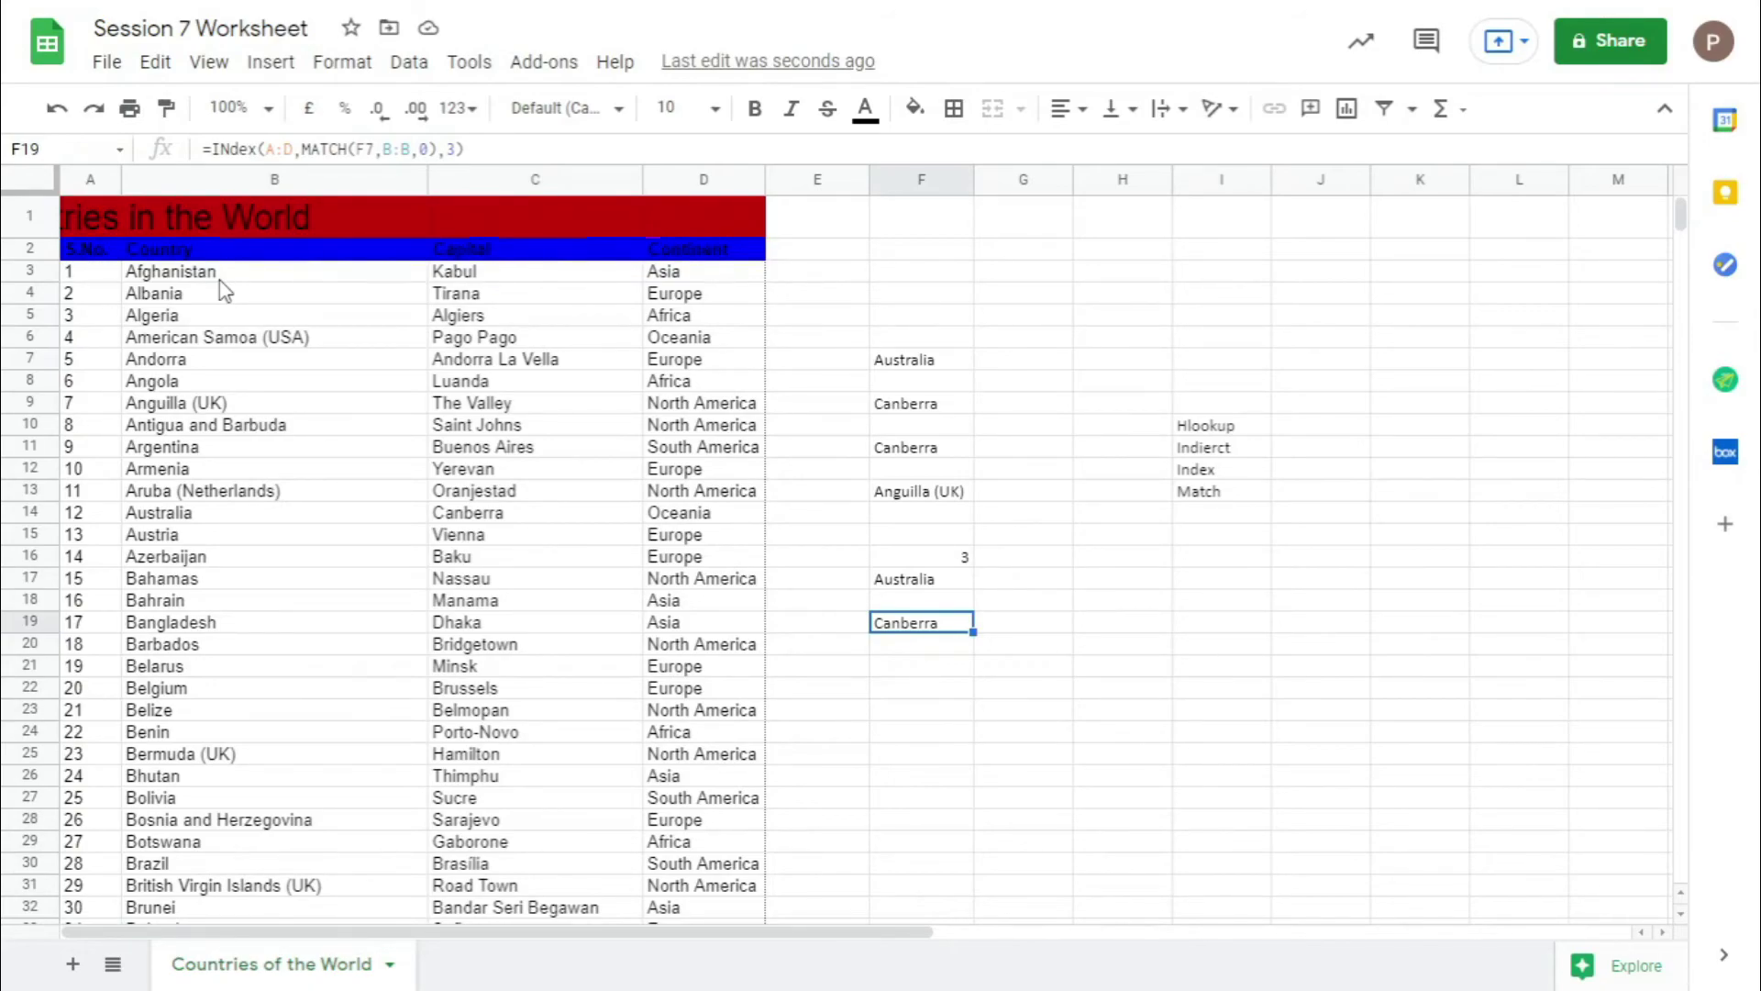
Enter the formula +INDIRECT("C"&"10") in cell H15 to return the content of C10.
left_click(1126, 538)
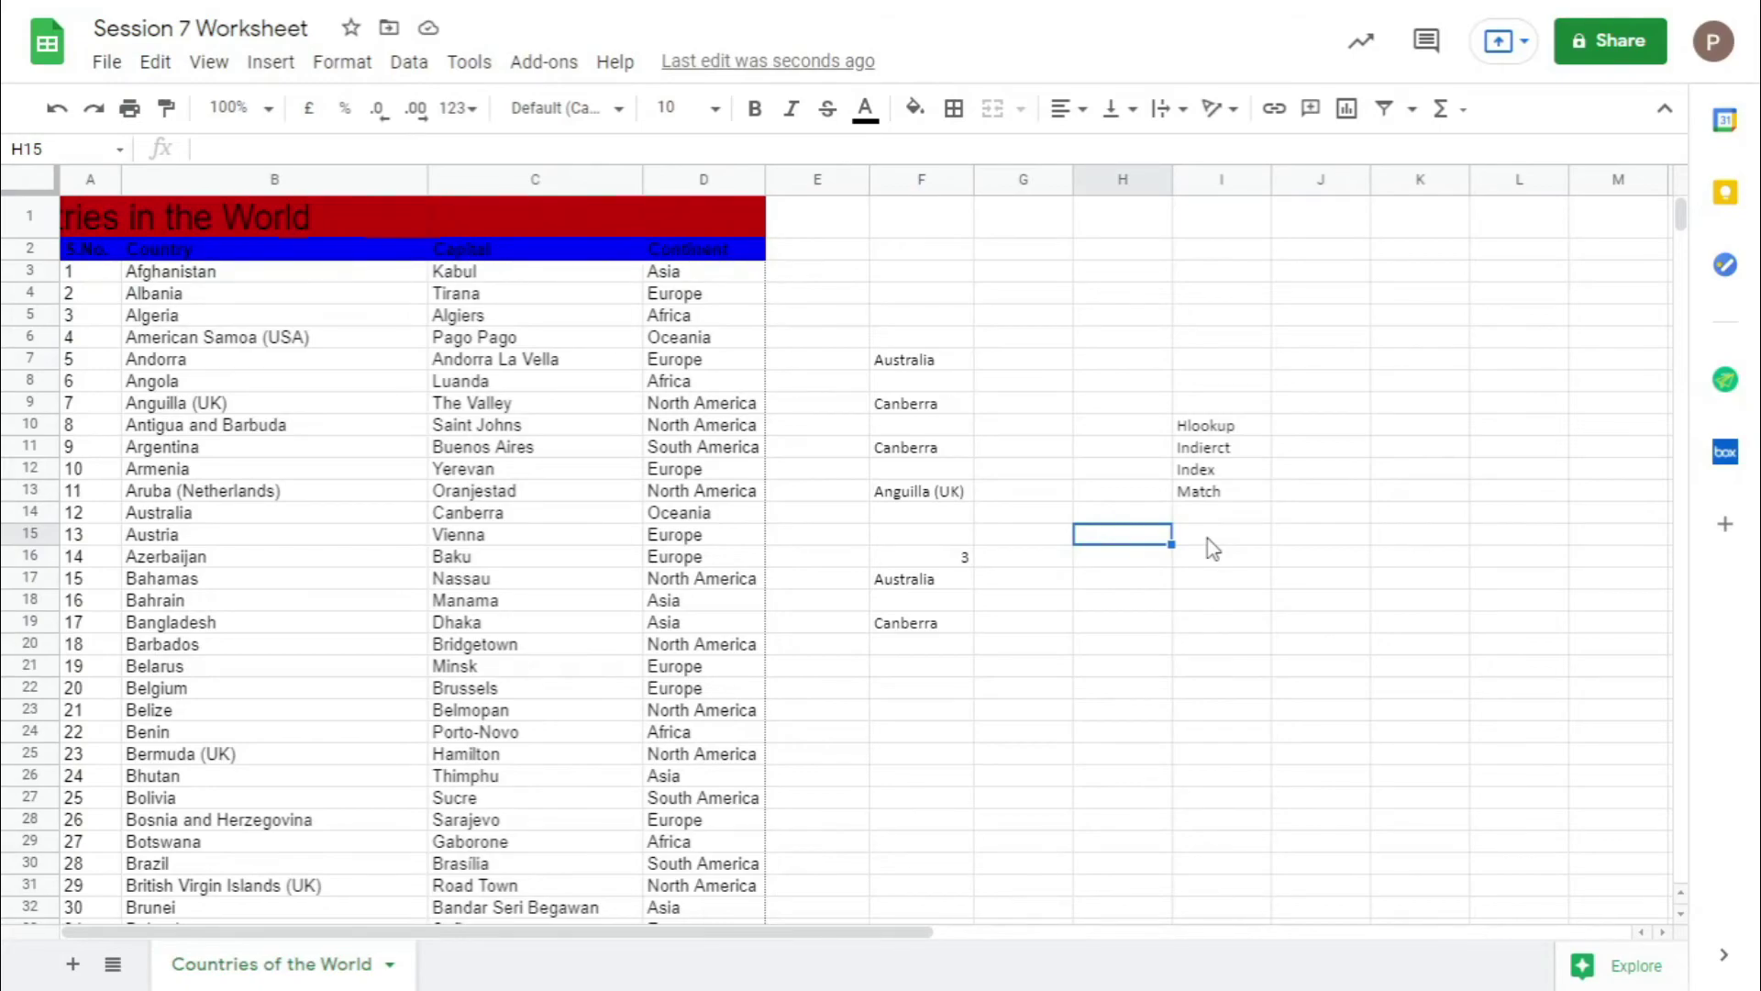
type("+indirect")
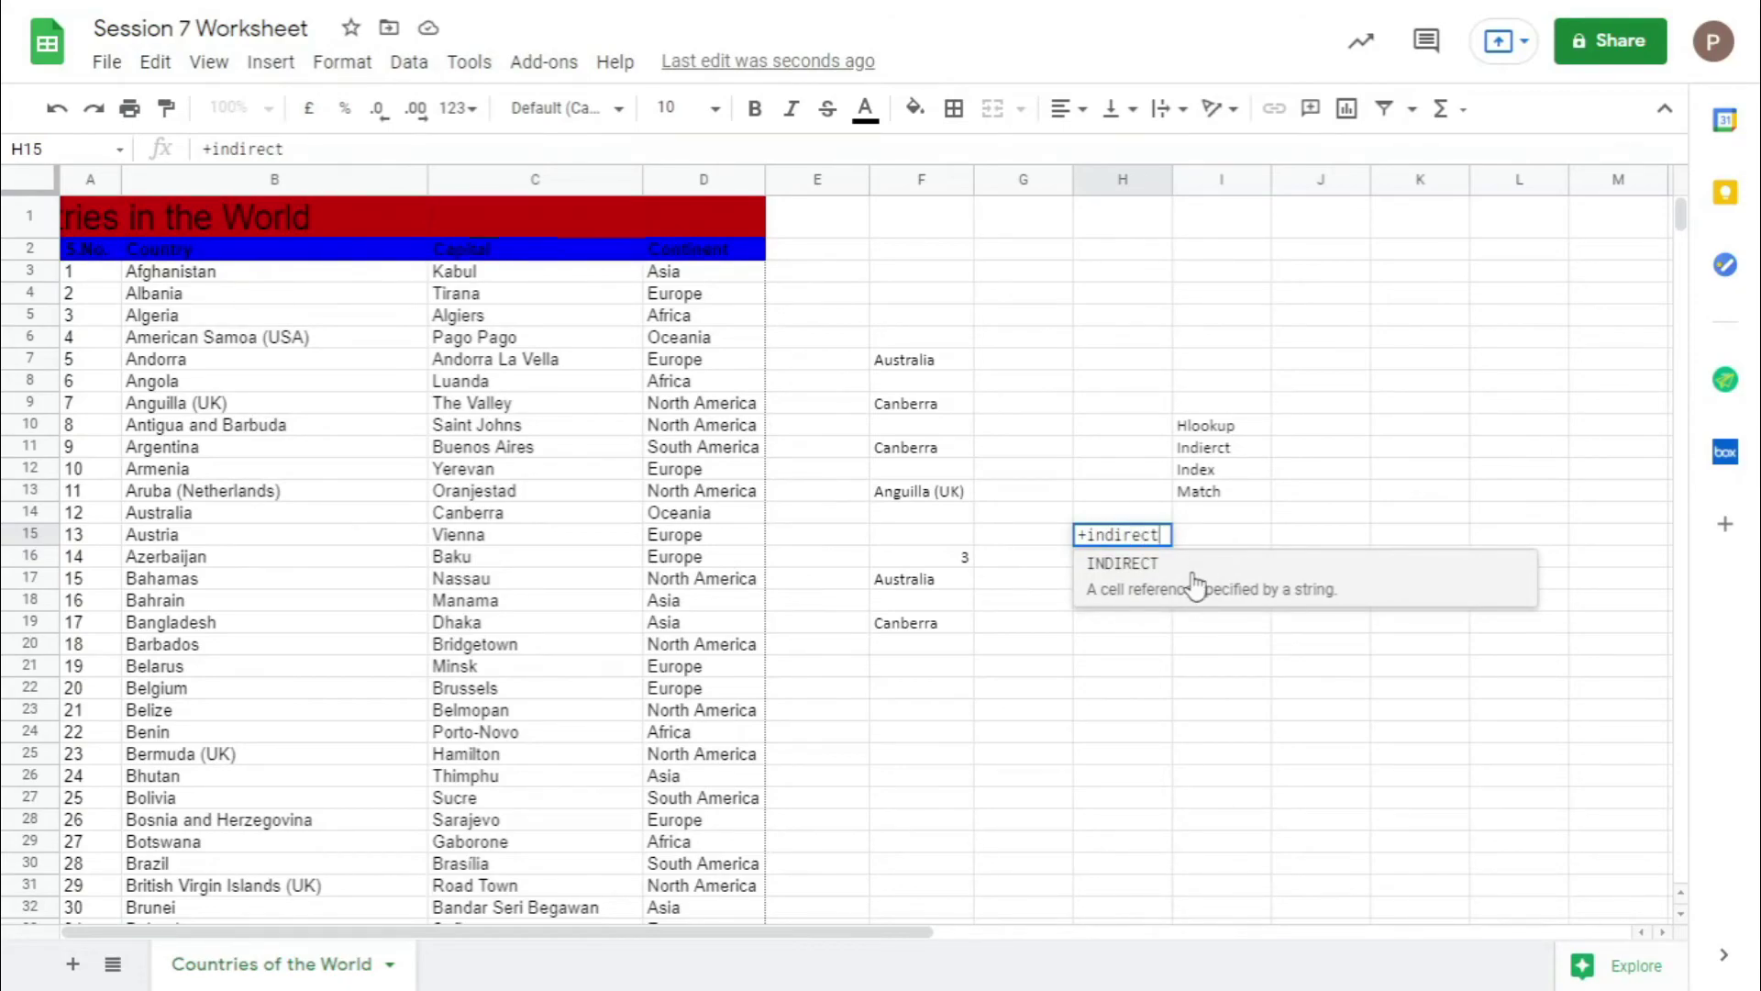
left_click(1195, 585)
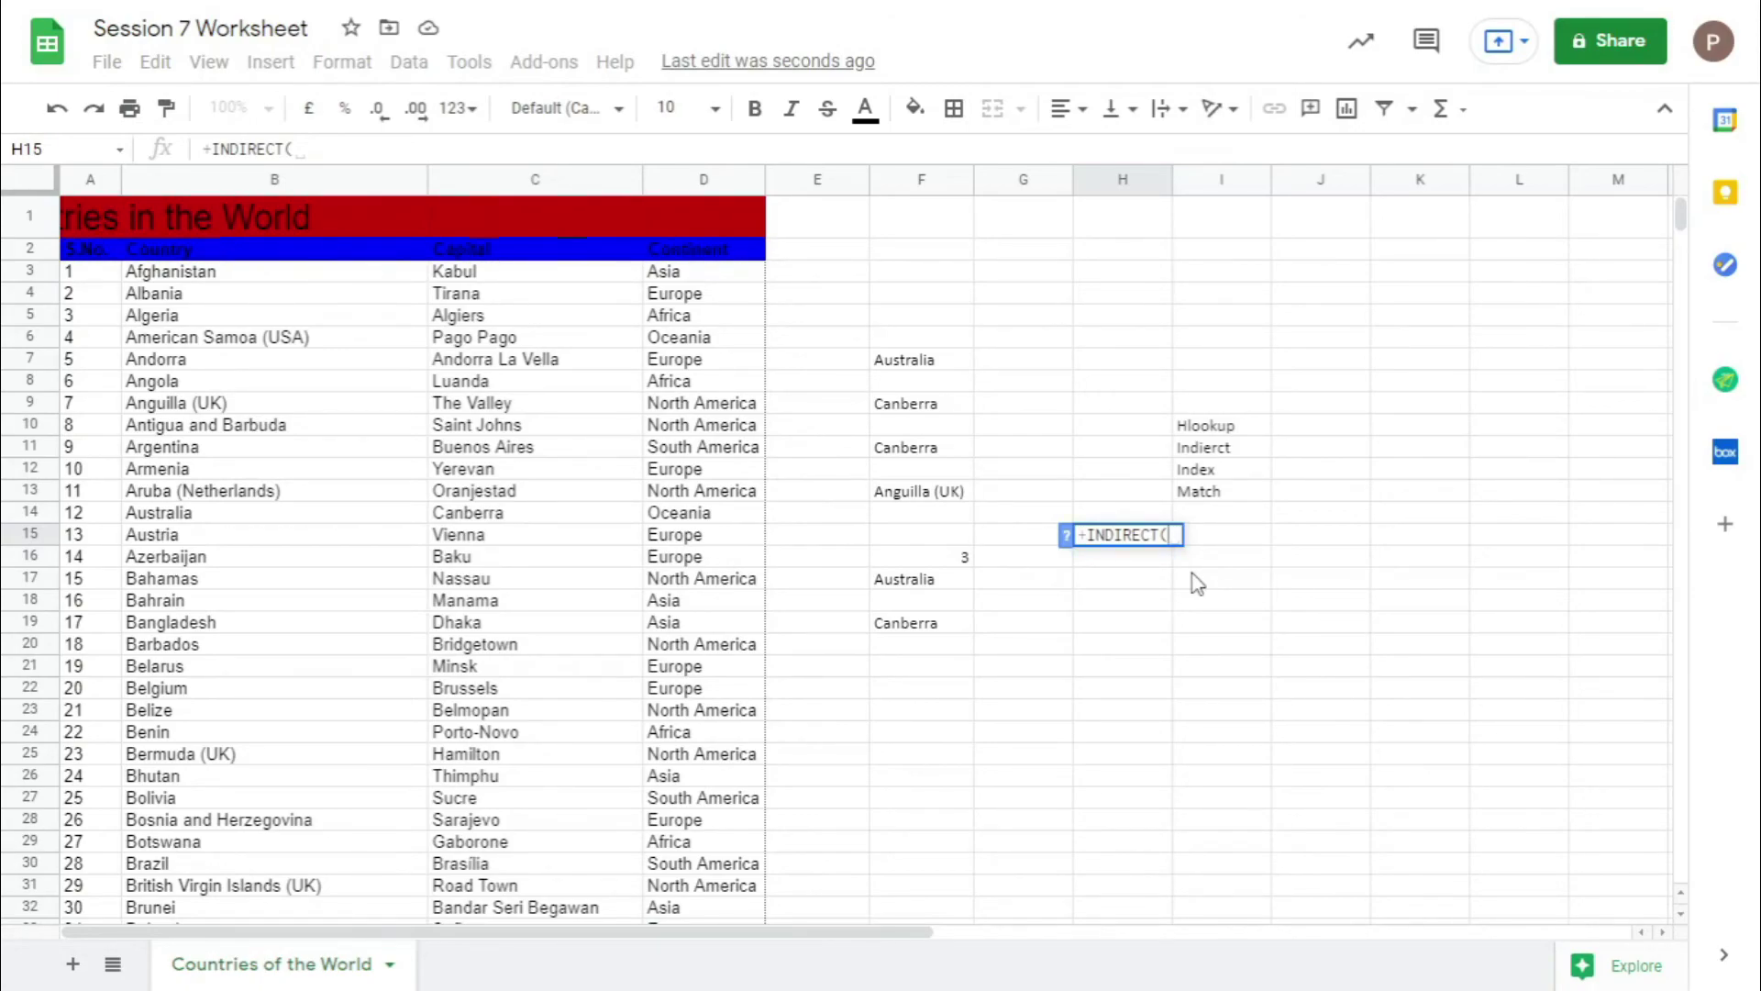
type("\"")
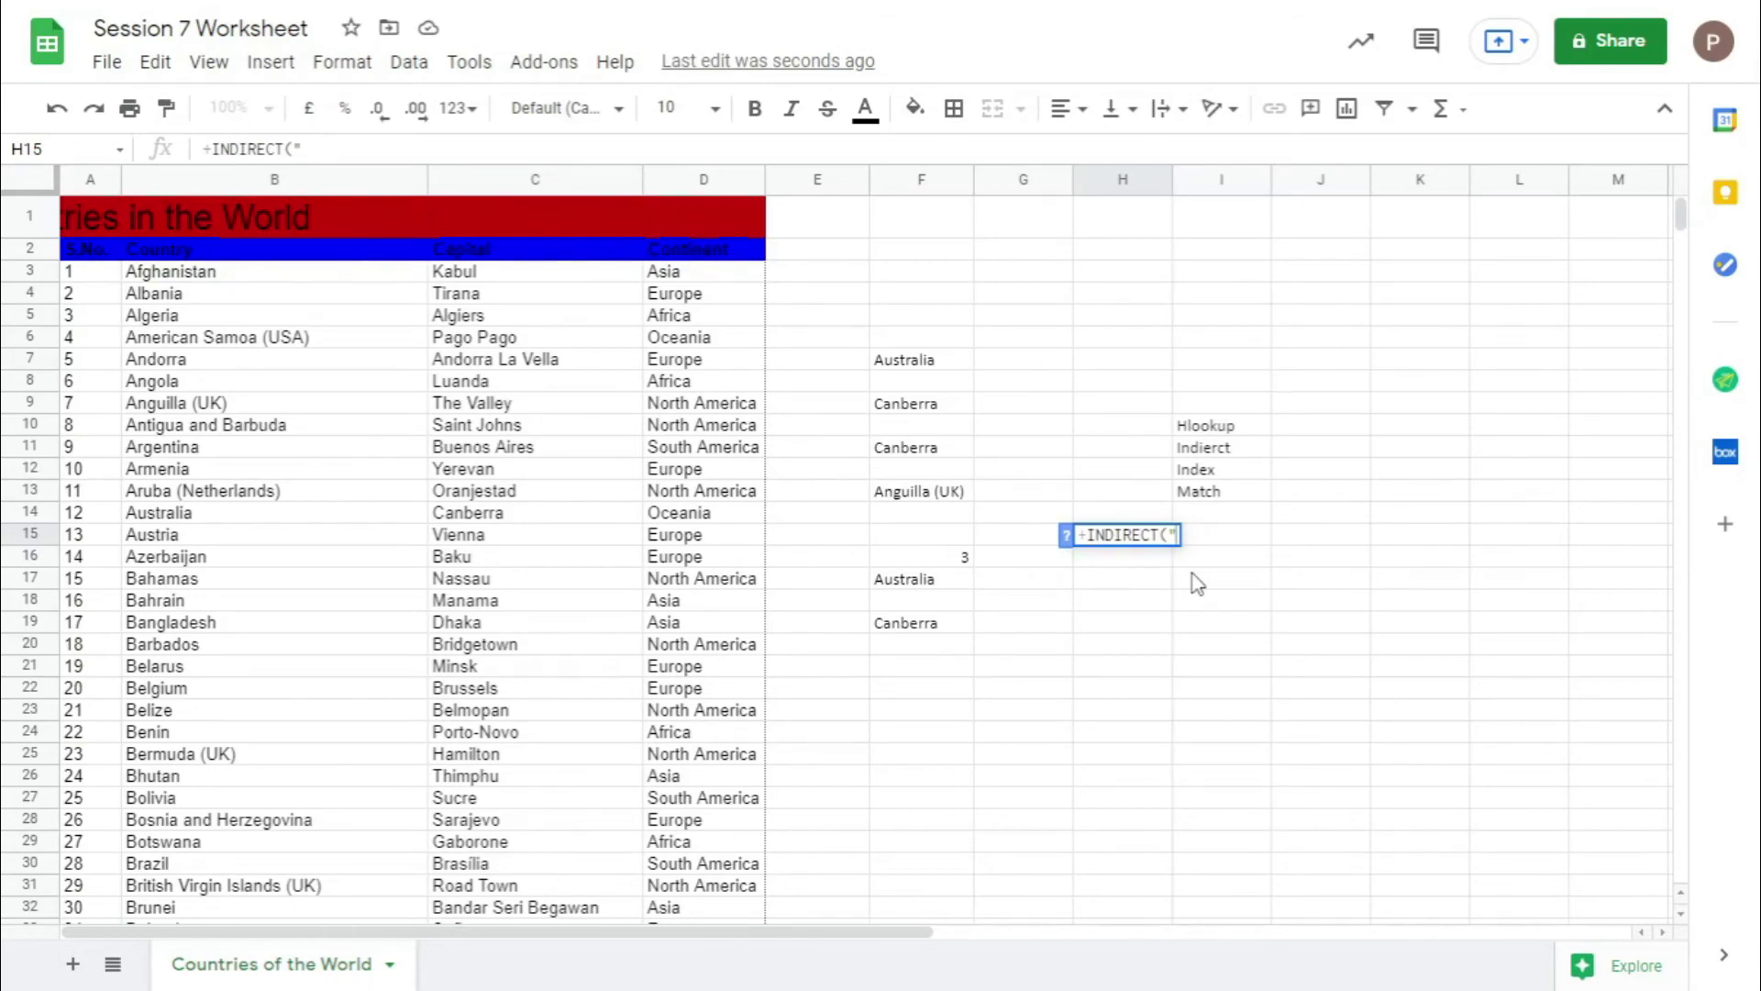
type("C")
type("\"")
type("&")
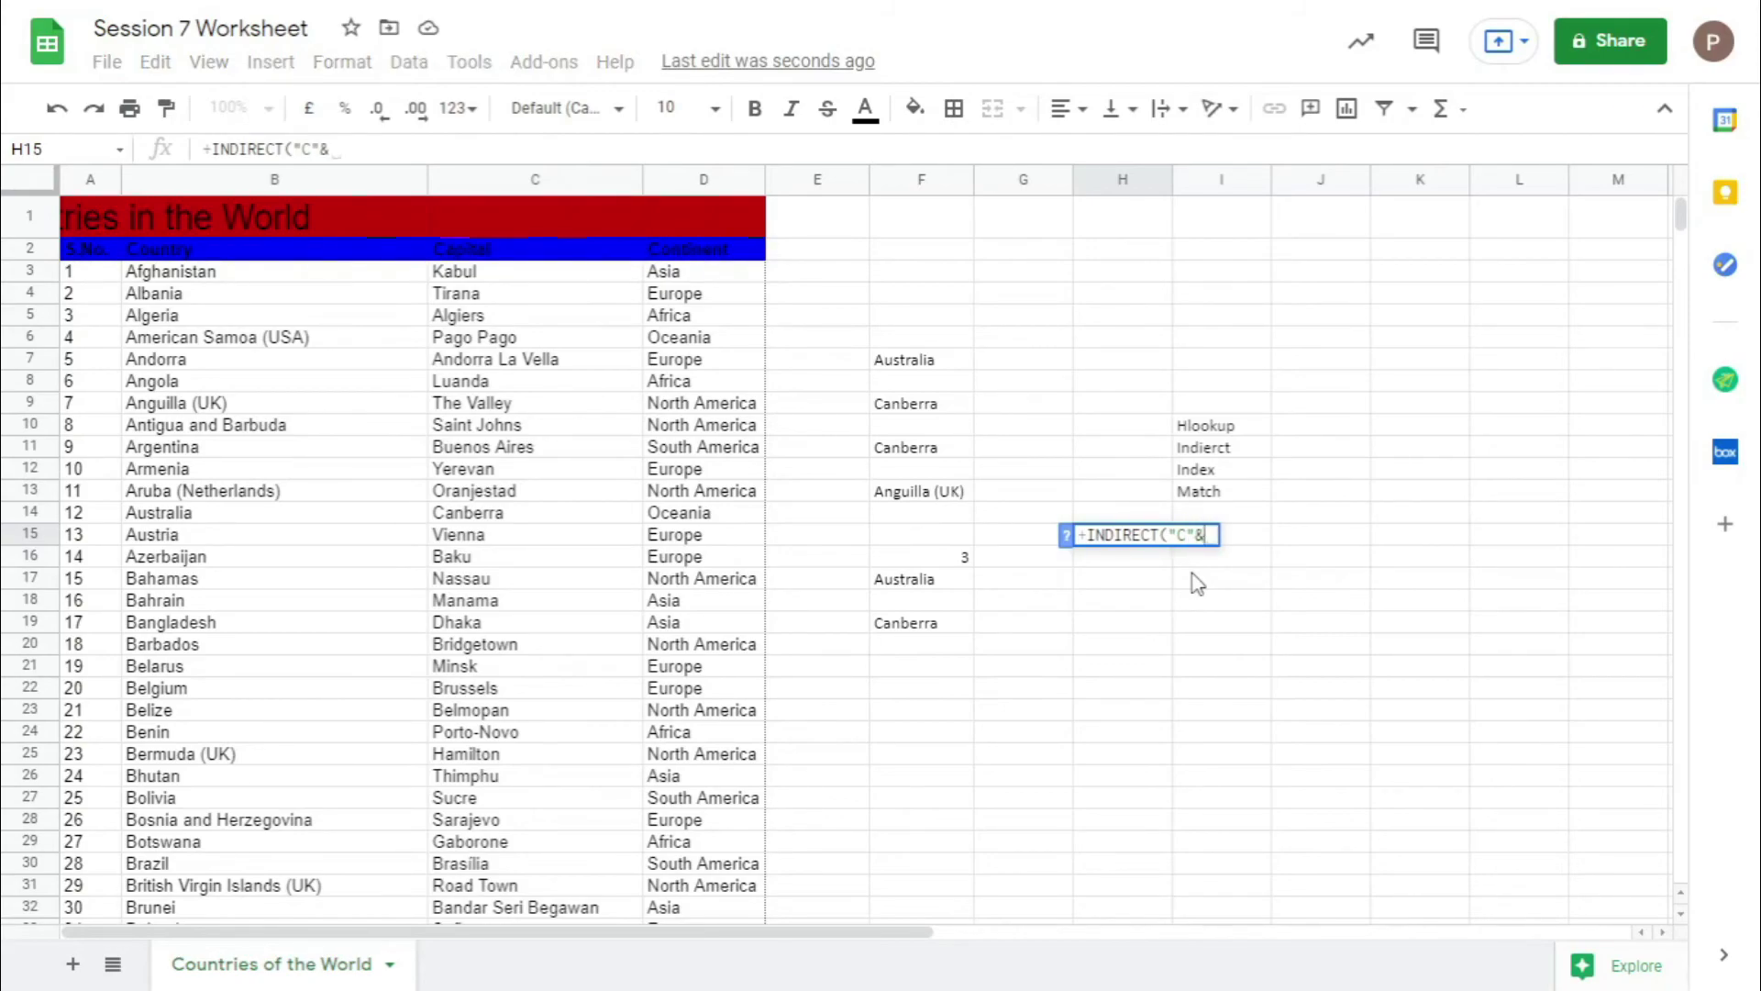
type("\"1")
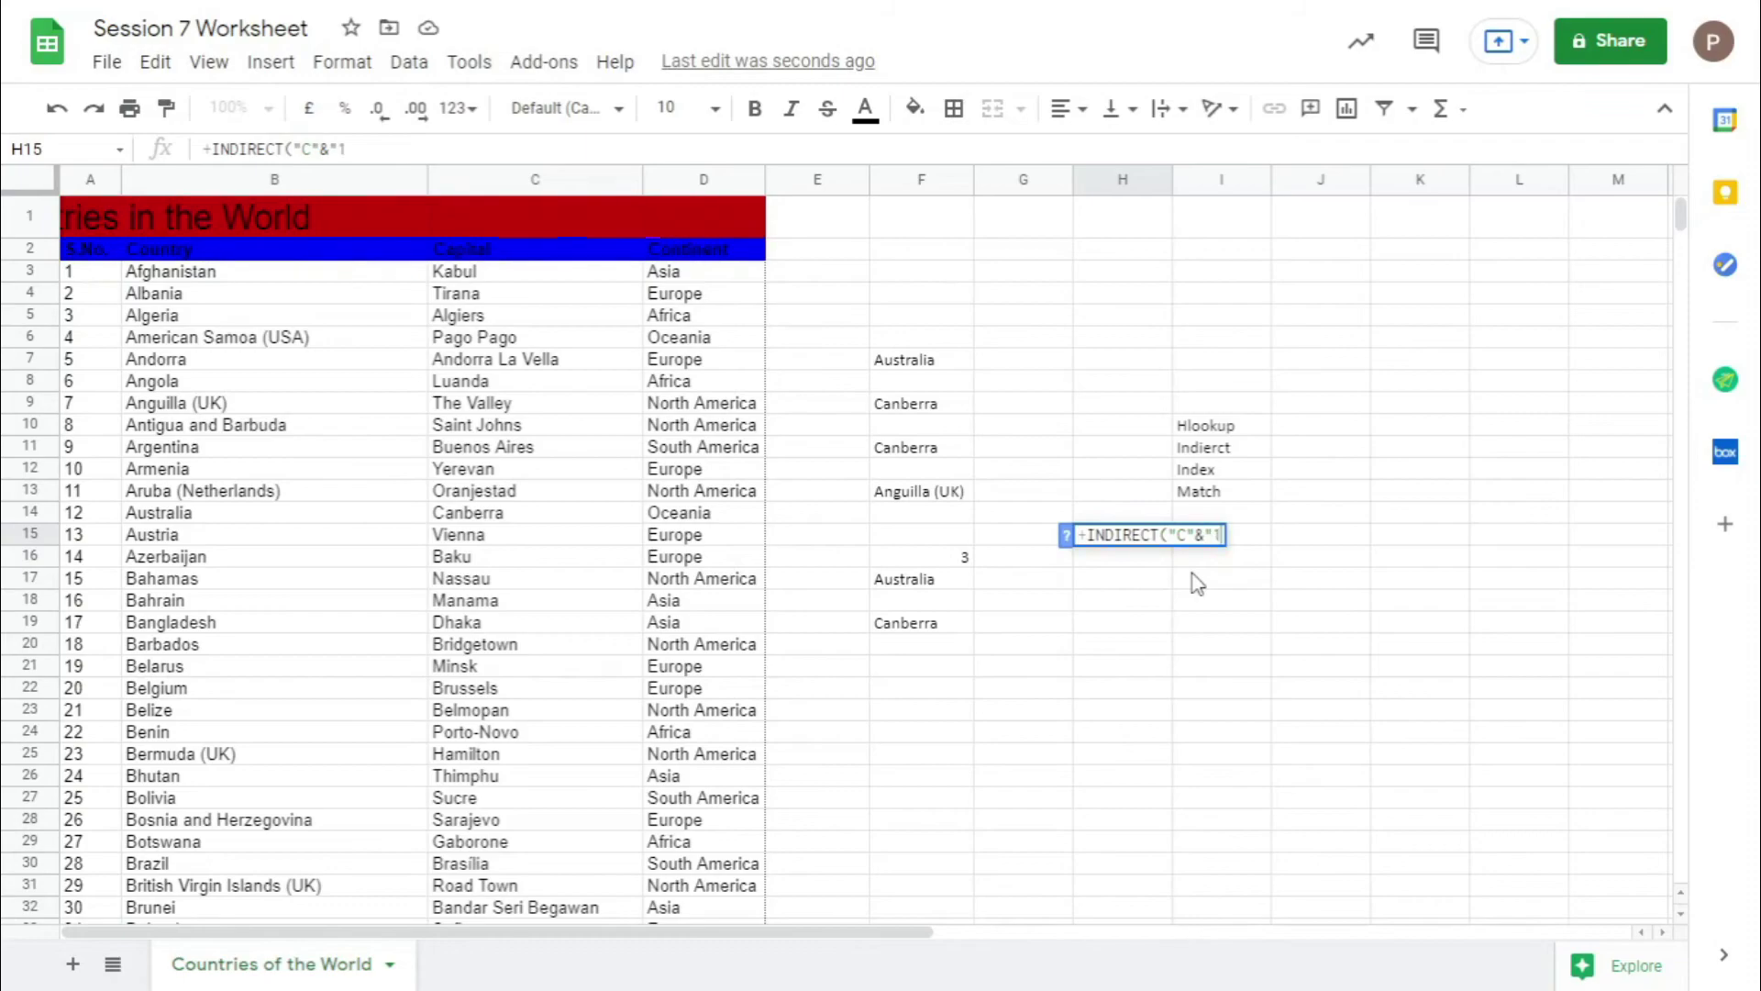
type("0\"")
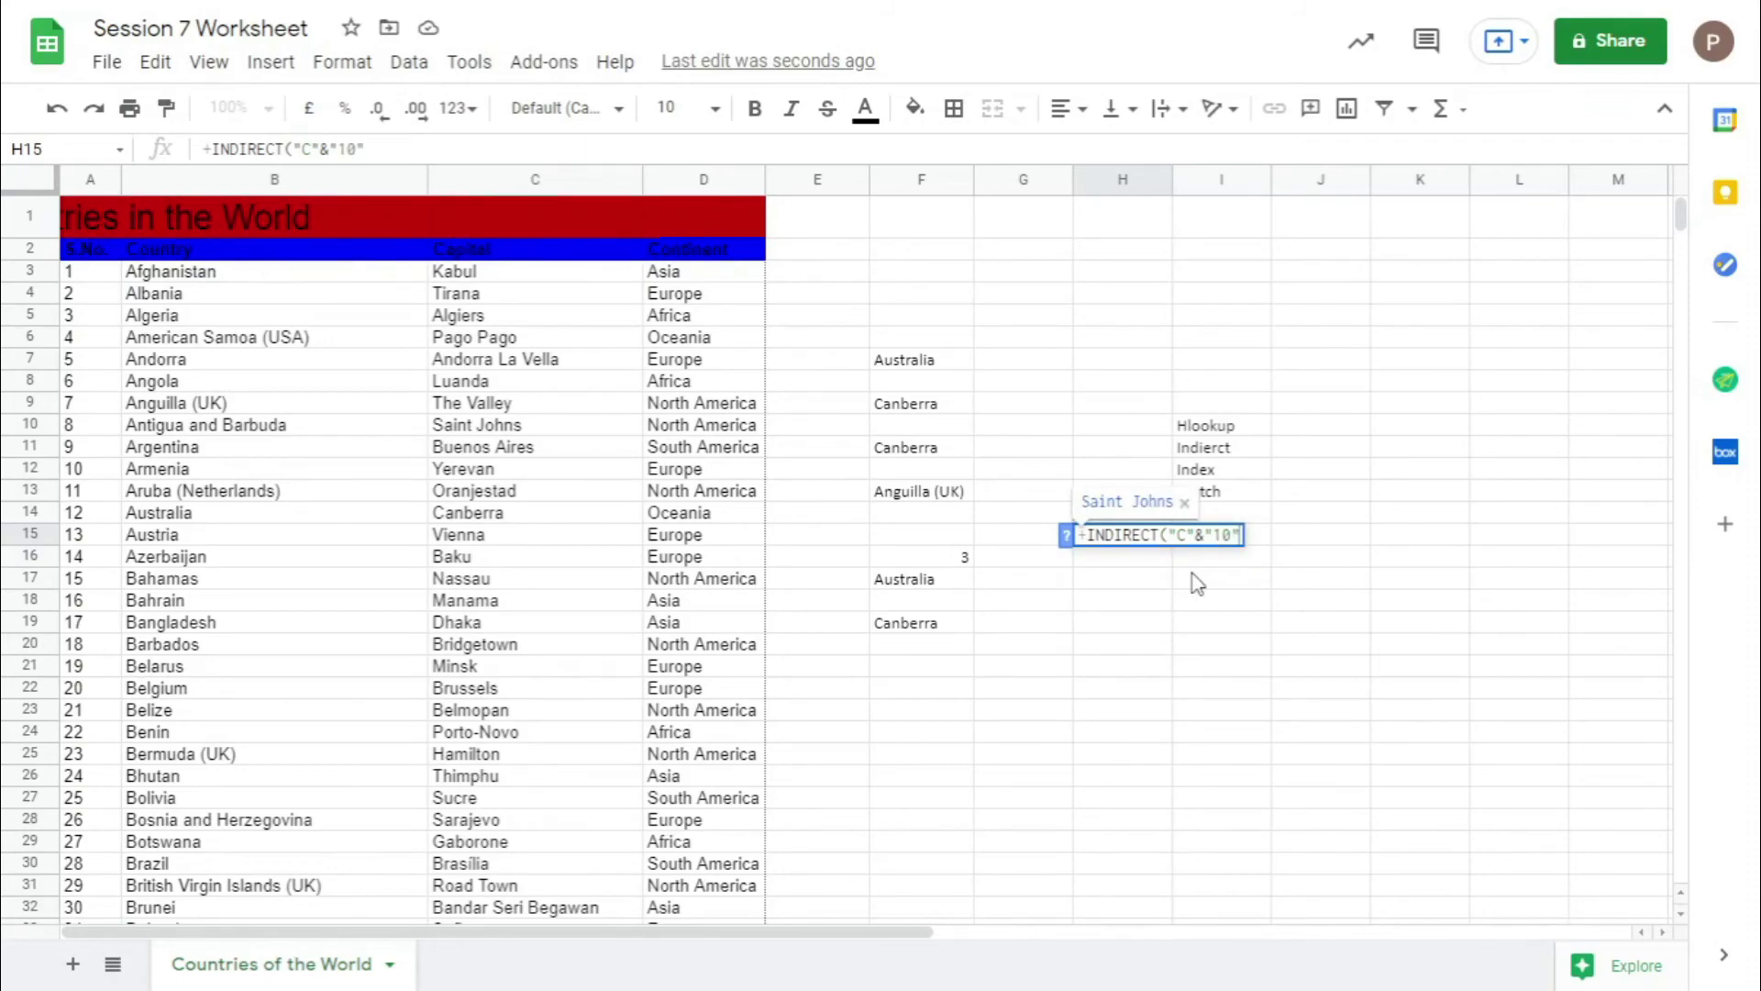
type(")")
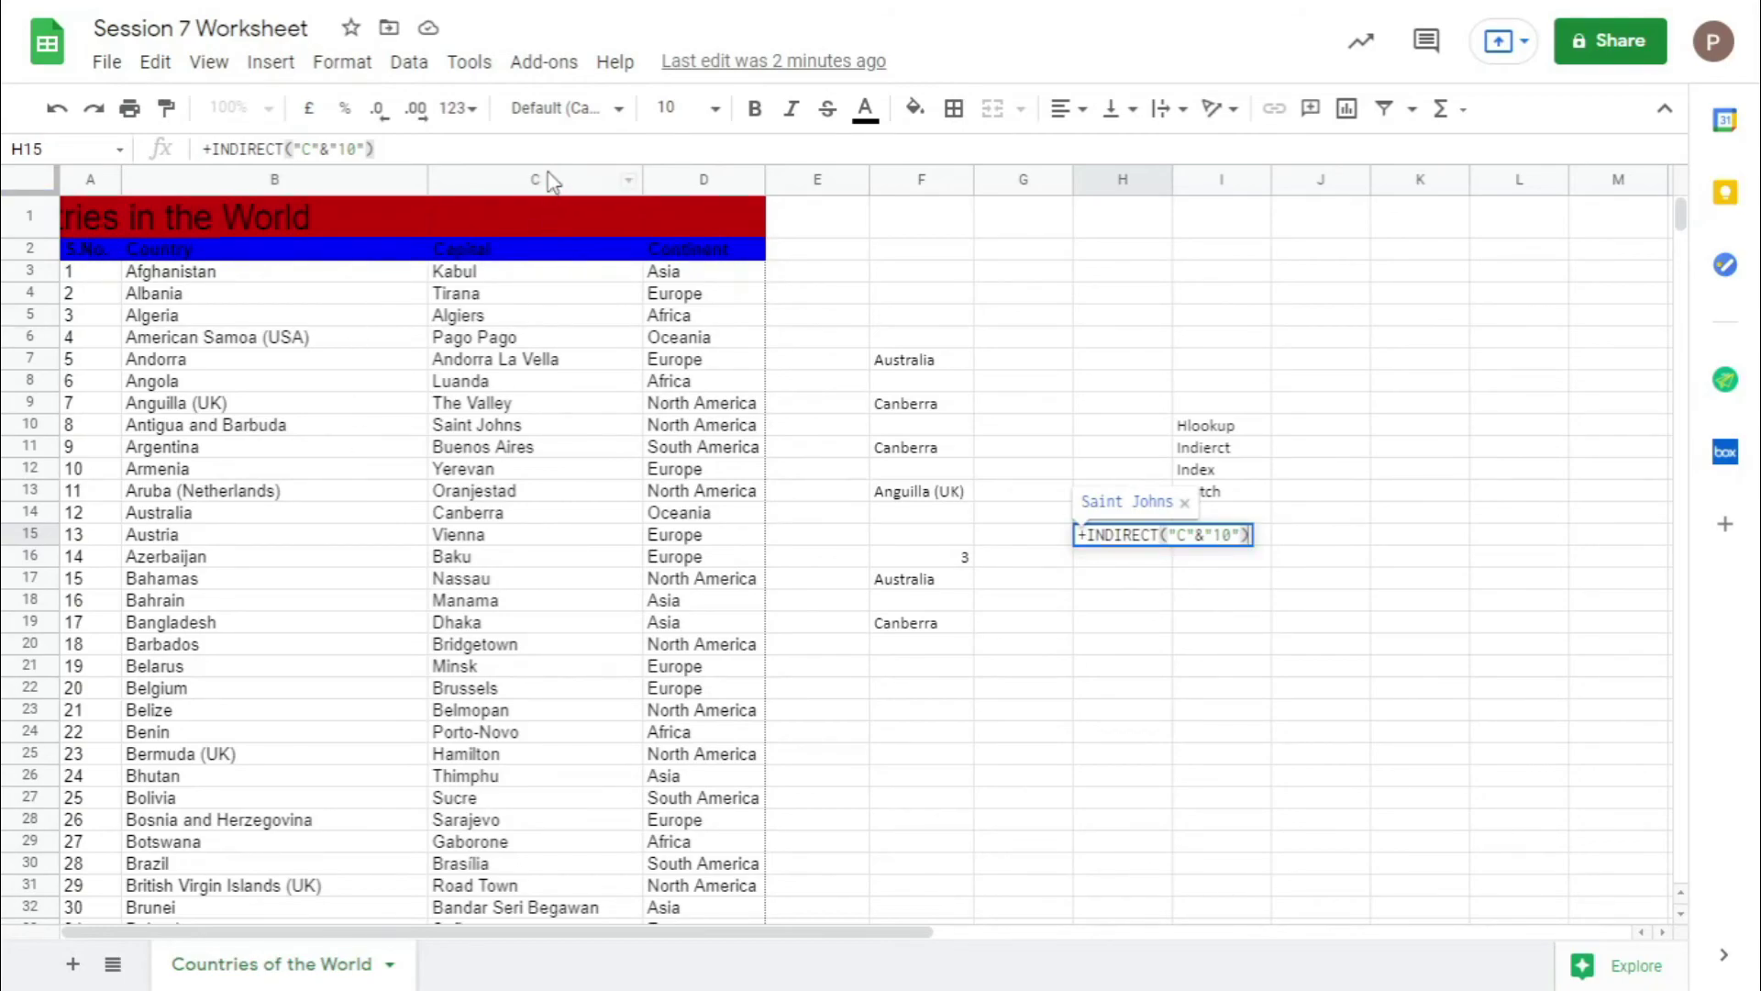
left_click(472, 409)
key("Down")
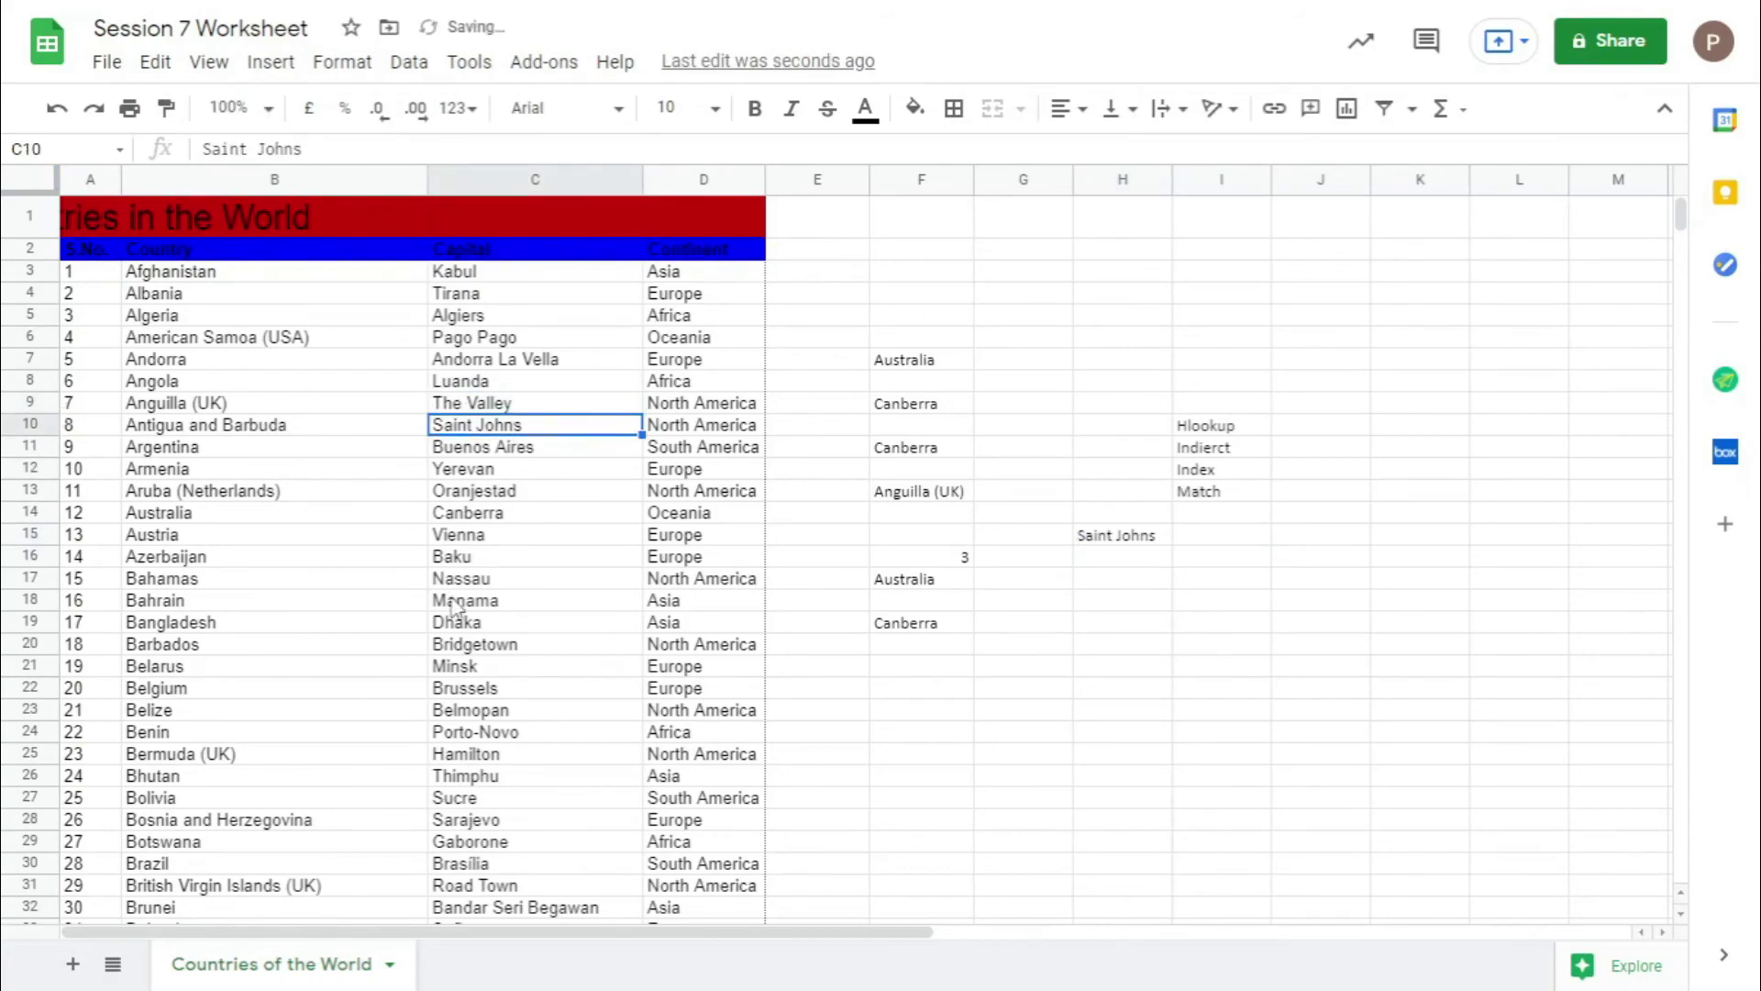
left_click(1151, 537)
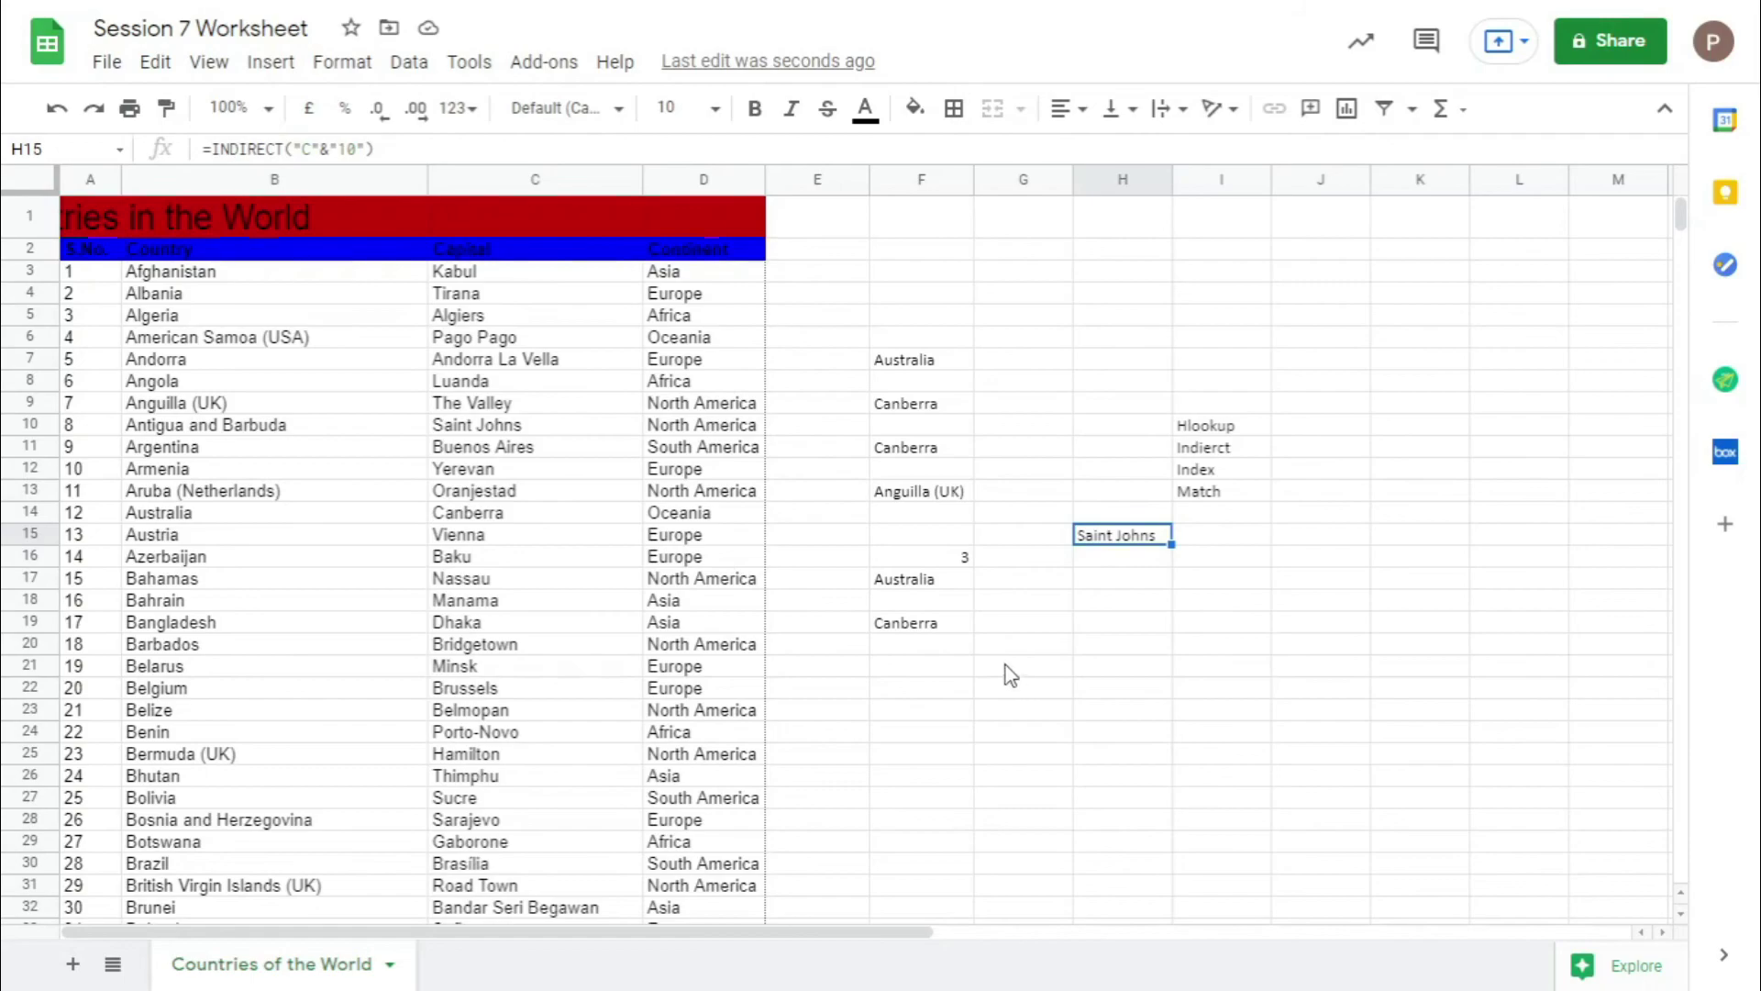
left_click(947, 585)
left_click(982, 621)
left_click(1229, 585)
left_click(1069, 604)
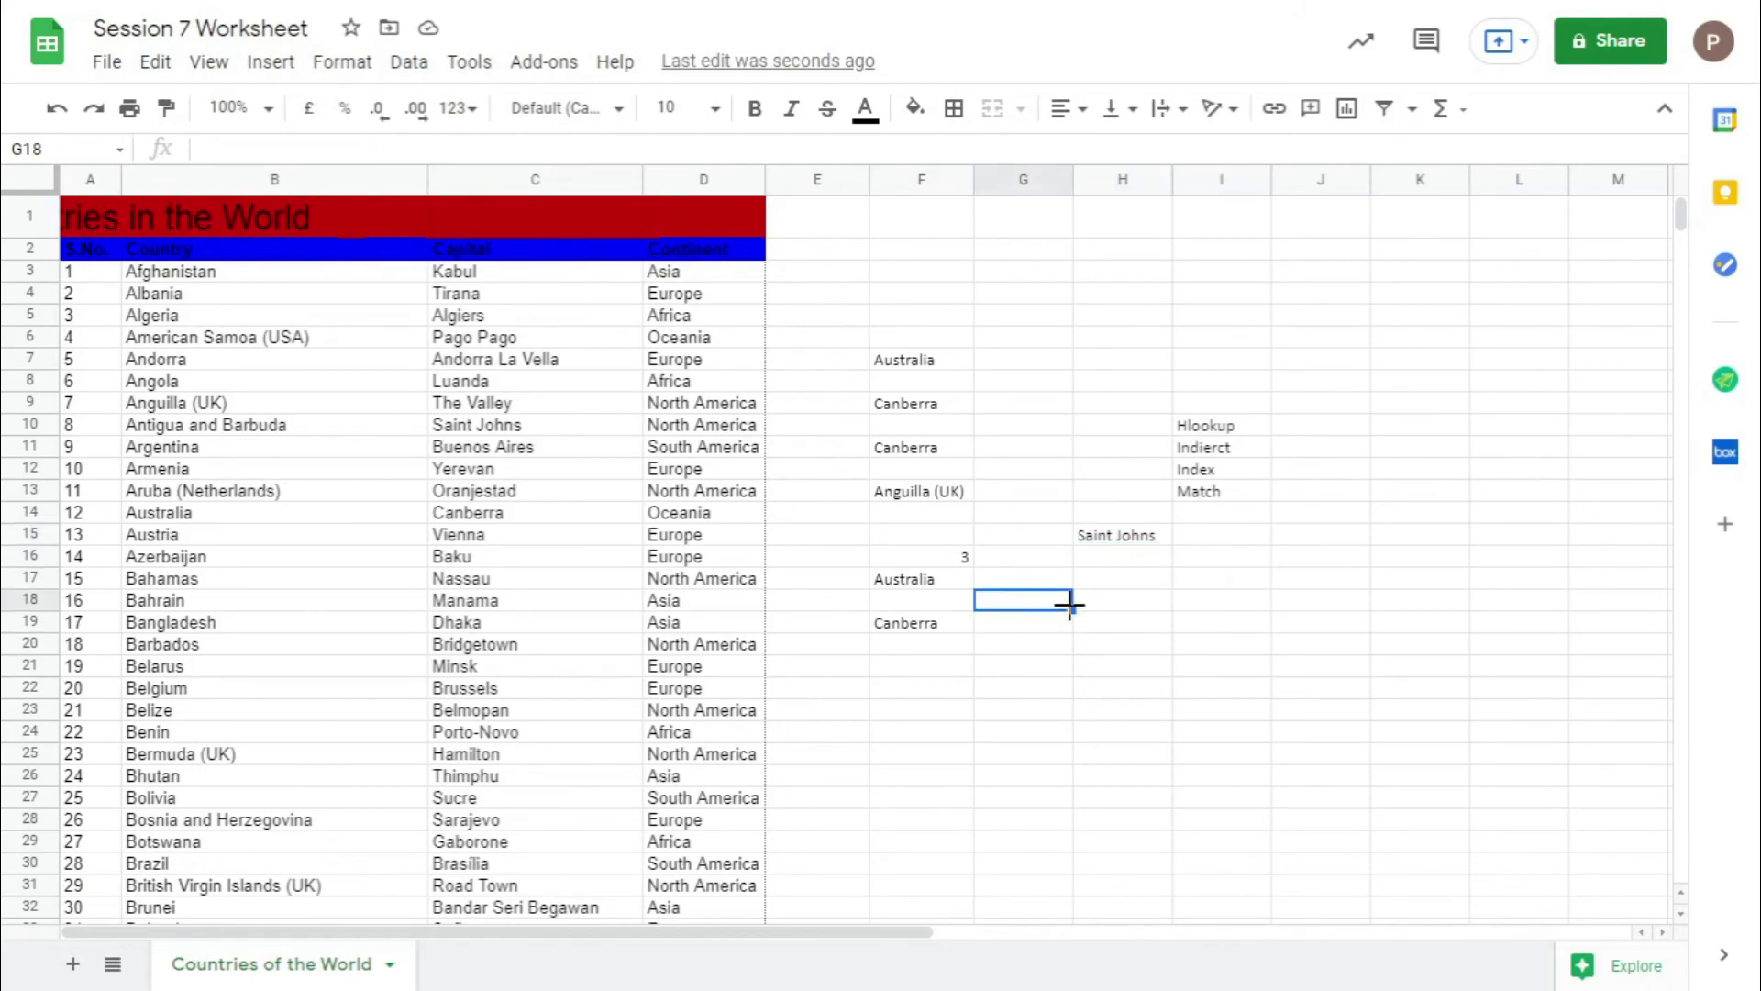
Add the text notes "Vlookup" in cell H18 and "Index and MAtch" in cell H21.
left_click(1119, 611)
type("Vlookup")
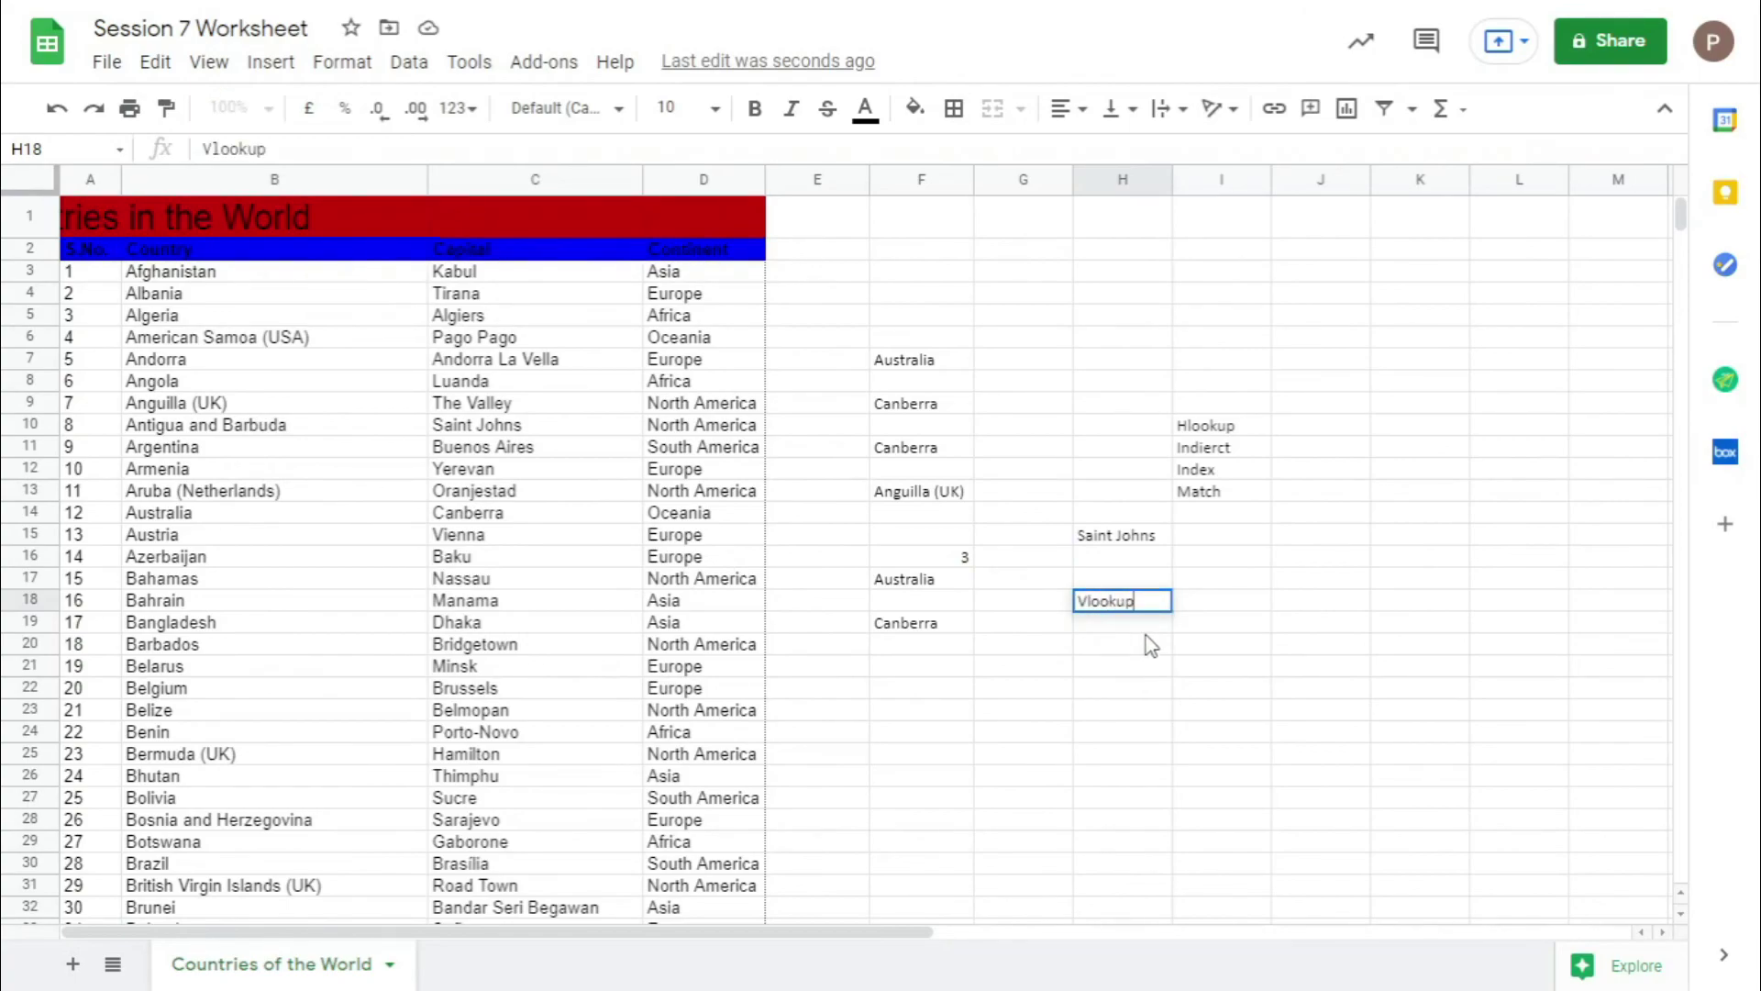
left_click(1146, 630)
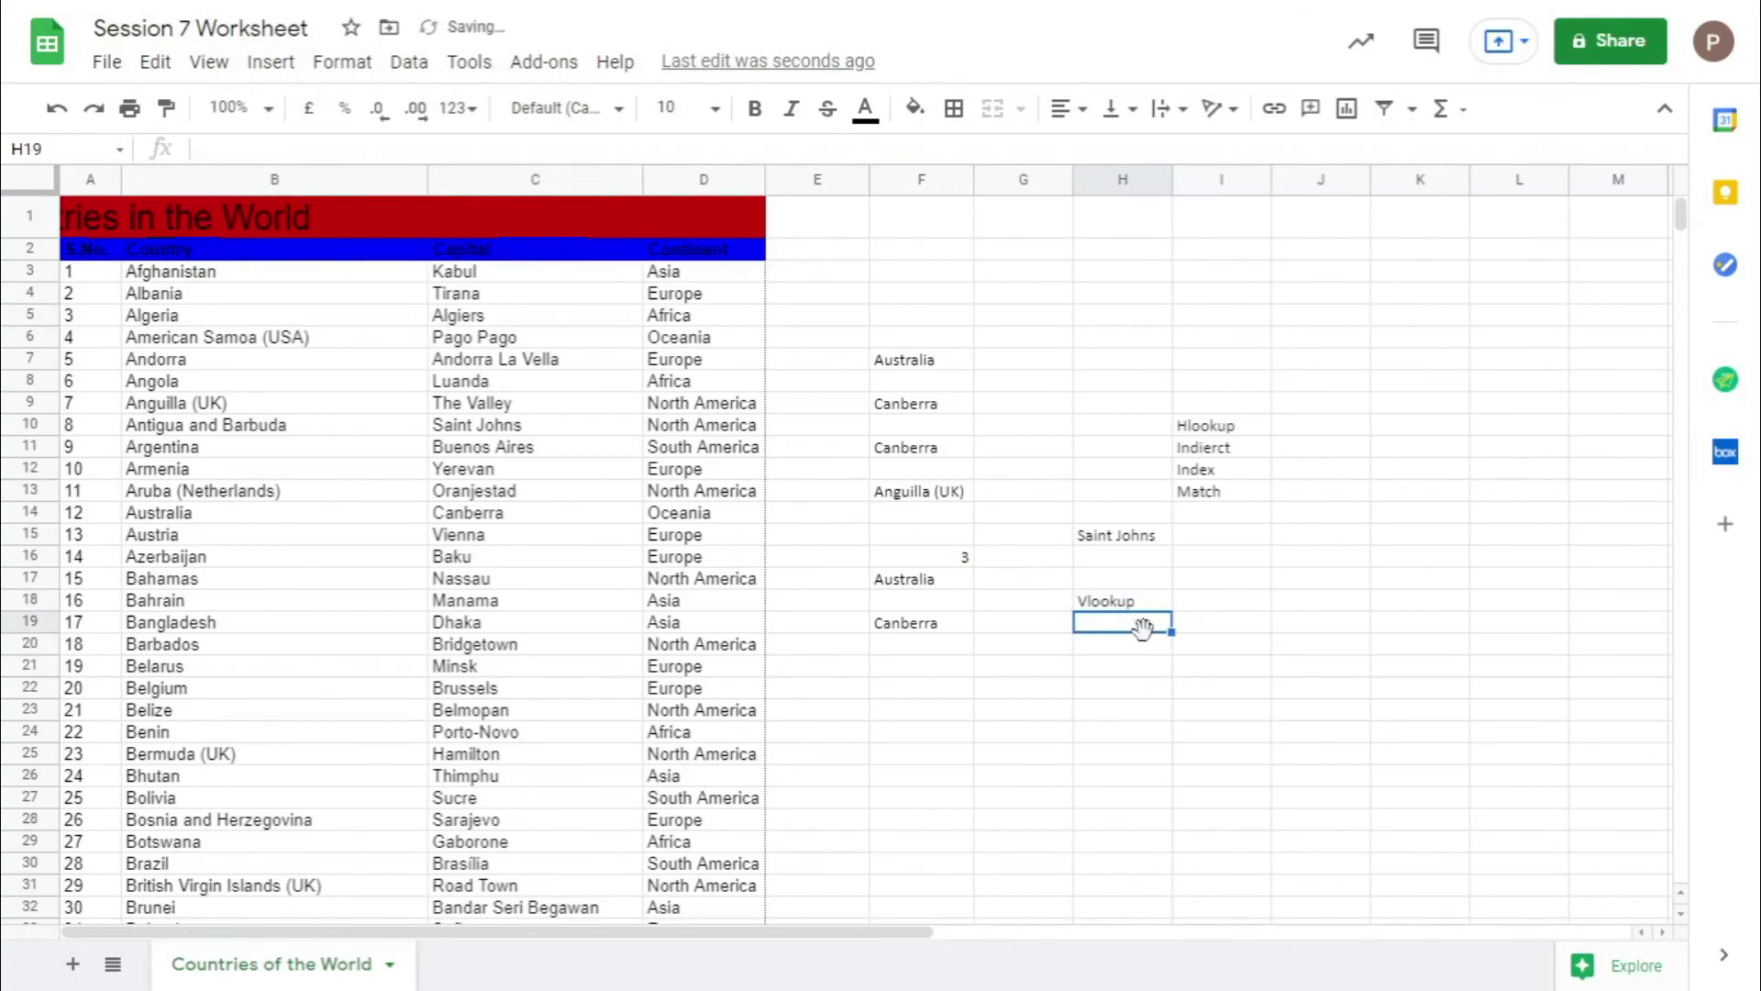
left_click(1098, 676)
type("In")
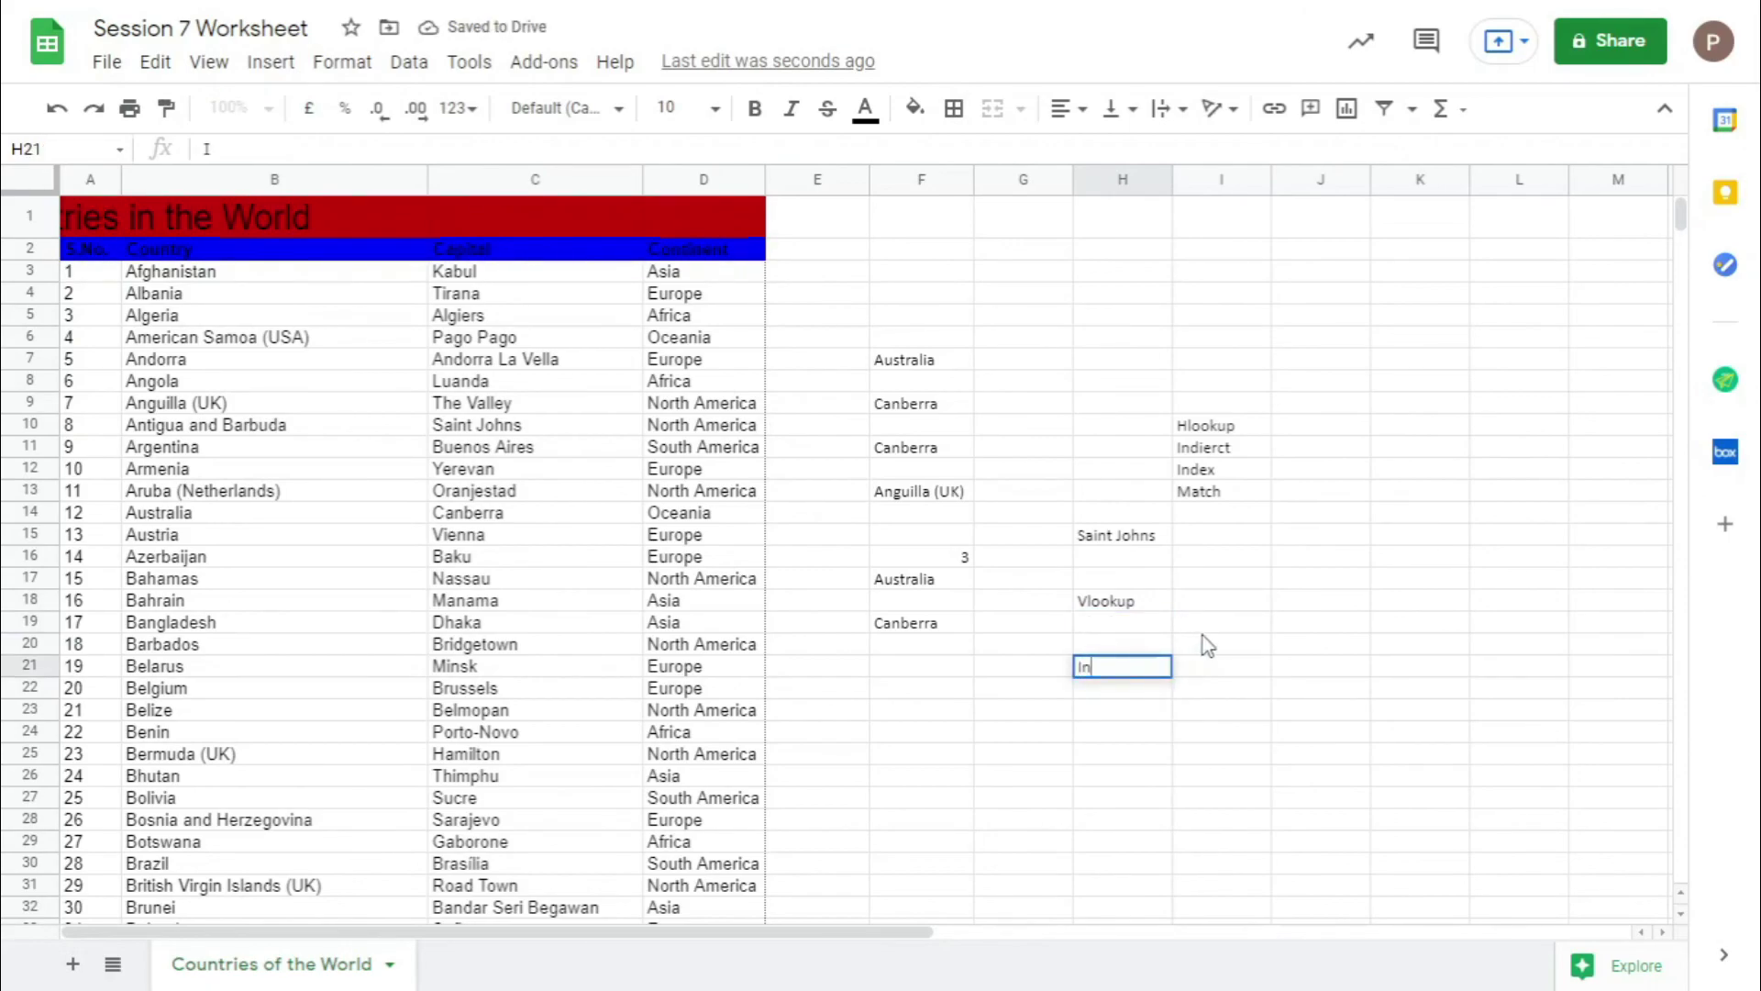
type("dex and MAtch")
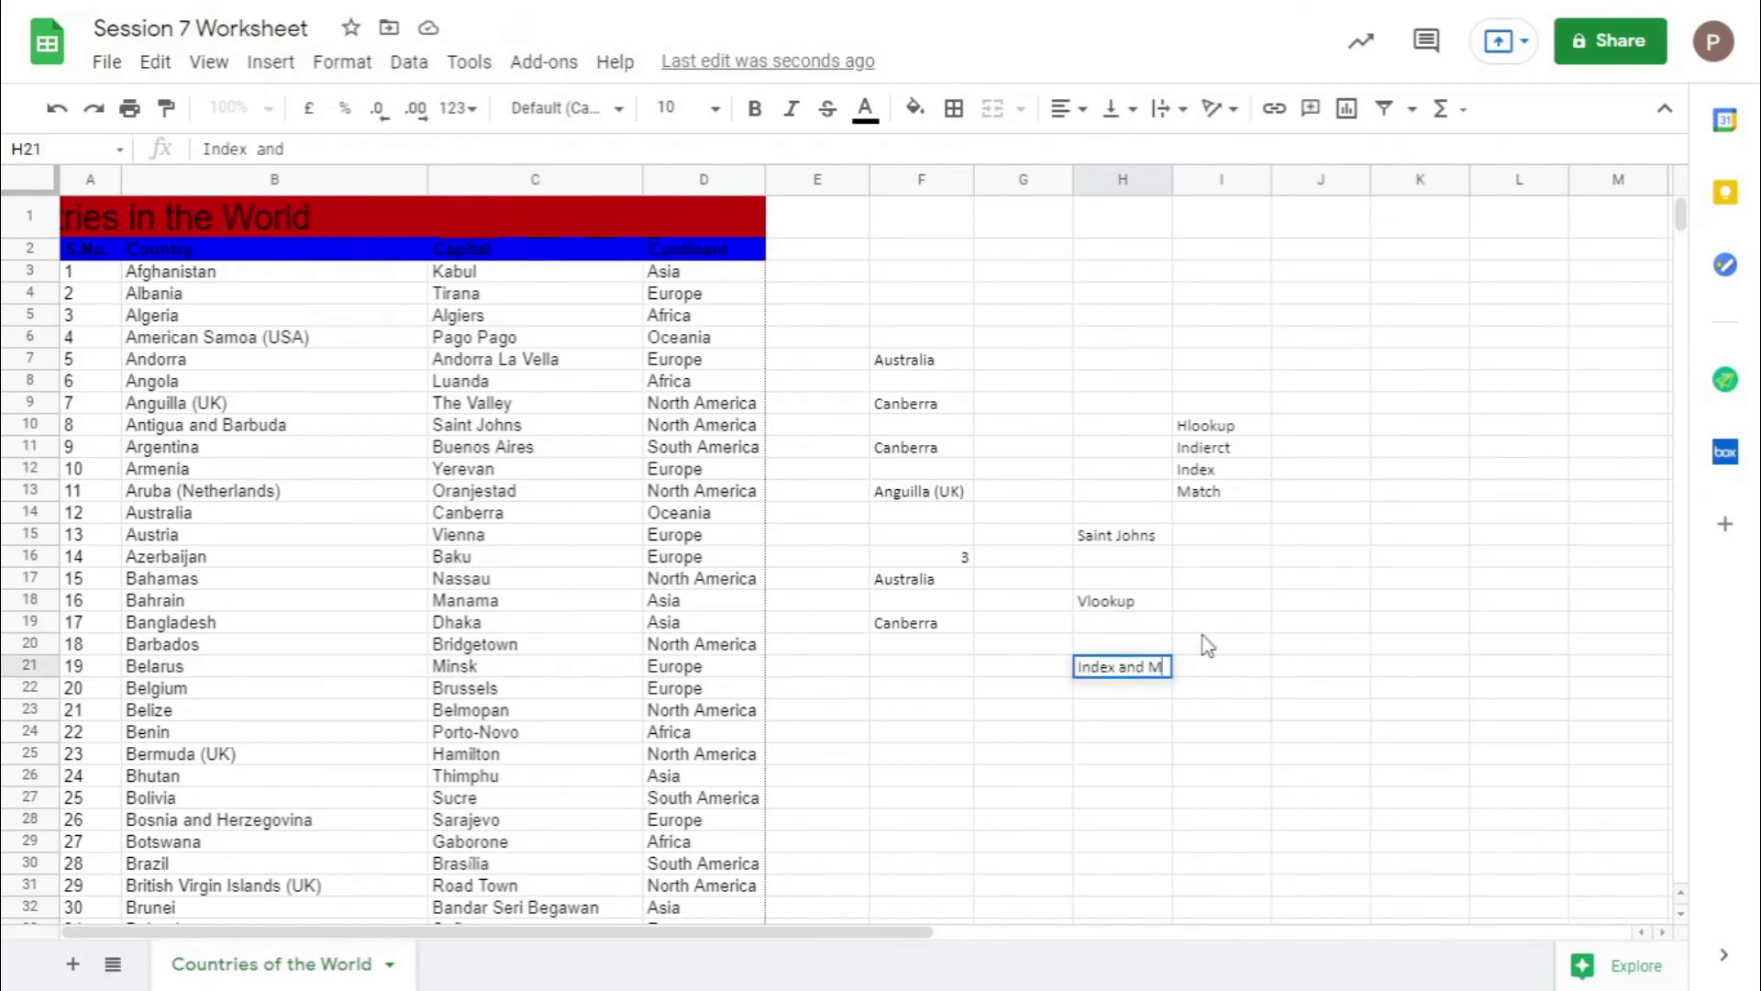
left_click(1171, 732)
left_click(1164, 674)
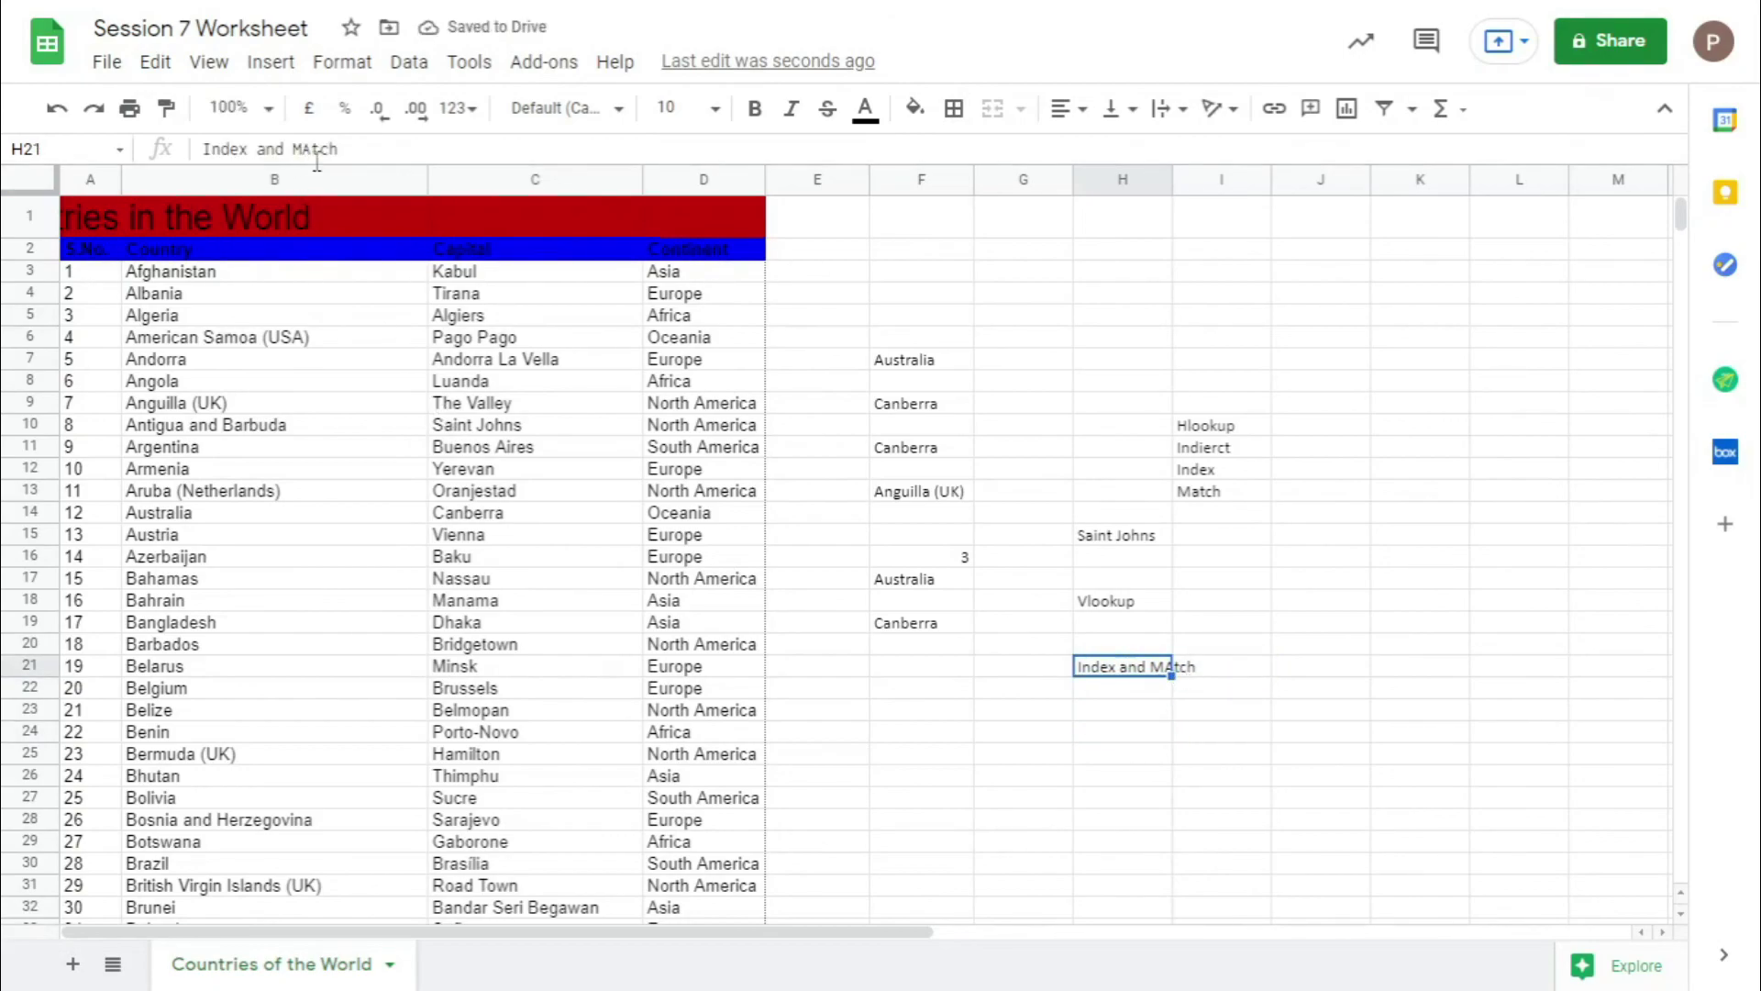
left_click(1244, 868)
left_click(1118, 675)
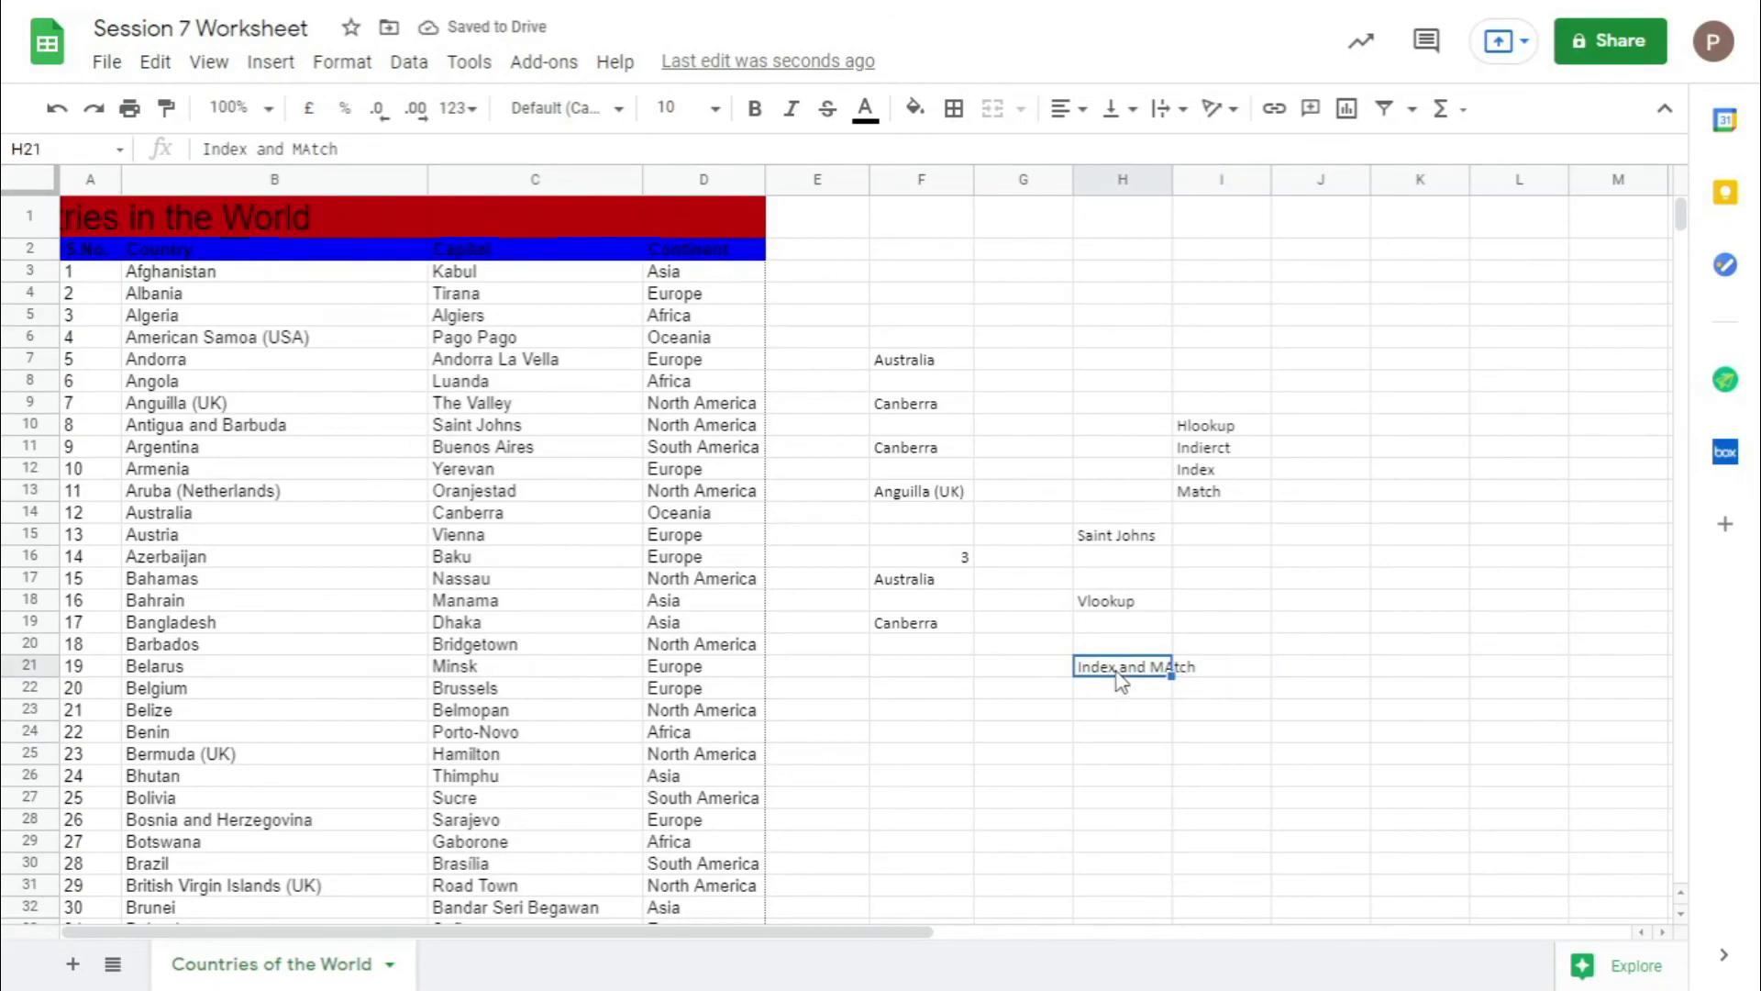